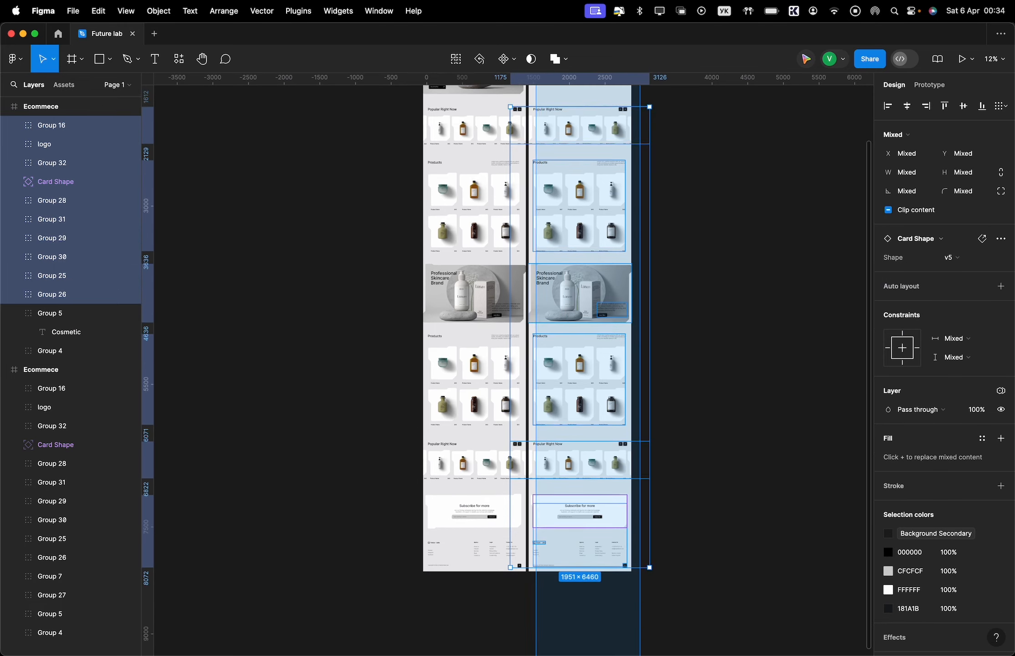
Delete the selected product sections, banner, subscribe block and footer from the copied Ecommece frame
{"action": "key", "text": "Delete"}
{"action": "scroll", "coordinate": [593, 328], "scroll_direction": "up", "scroll_amount": 5}
{"action": "scroll", "coordinate": [593, 331], "scroll_direction": "up", "scroll_amount": 10}
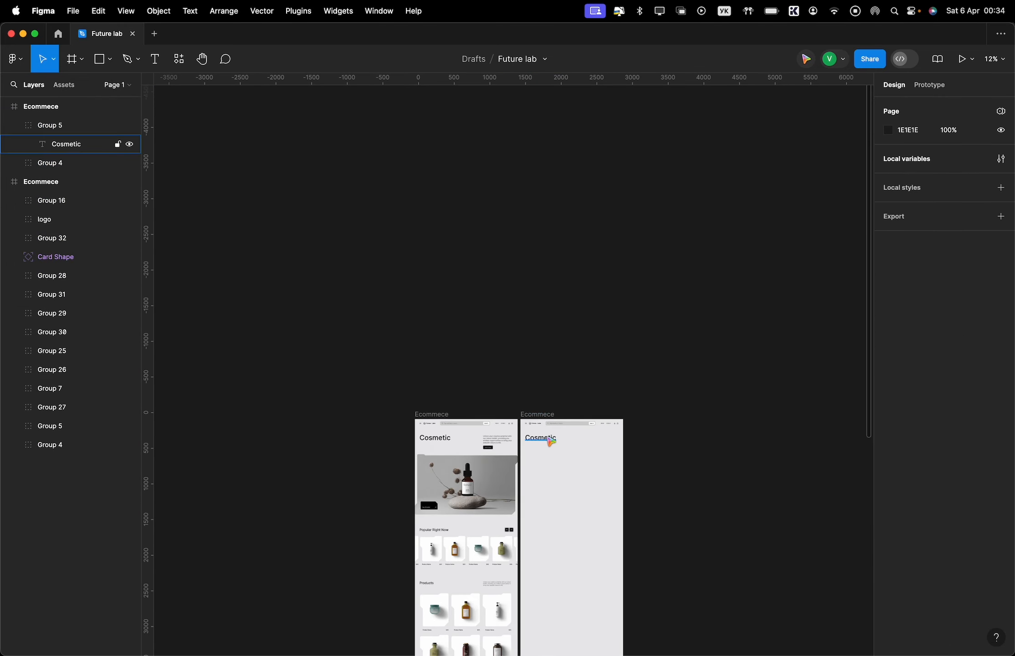
Replace the "Cosmetic" heading in the copied frame with "New Releases"
{"action": "scroll", "coordinate": [550, 440], "scroll_direction": "up", "scroll_amount": 10}
{"action": "double_click", "coordinate": [542, 453]}
{"action": "type", "text": "Туц"}
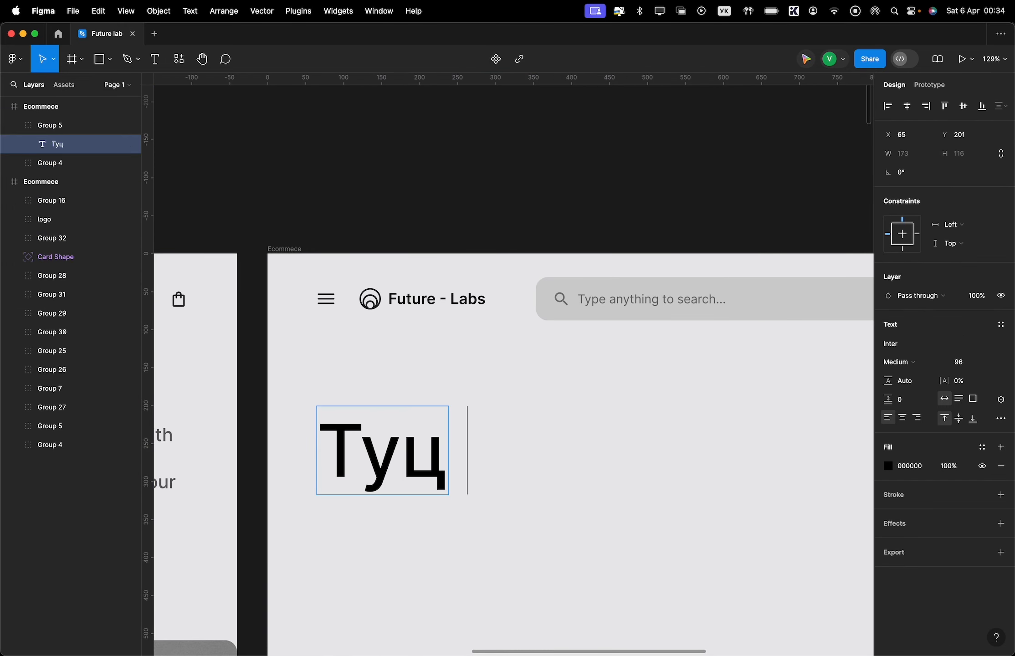
{"action": "key", "text": "super+z"}
{"action": "key", "text": "ctrl+space"}
{"action": "type", "text": "New Releases"}
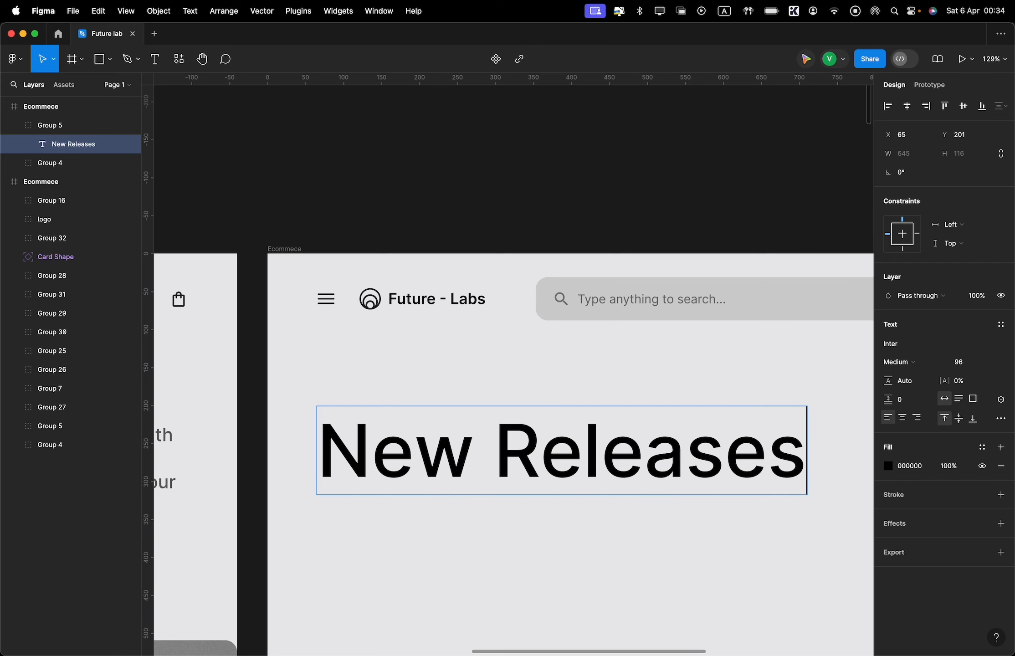
{"action": "key", "text": "Escape"}
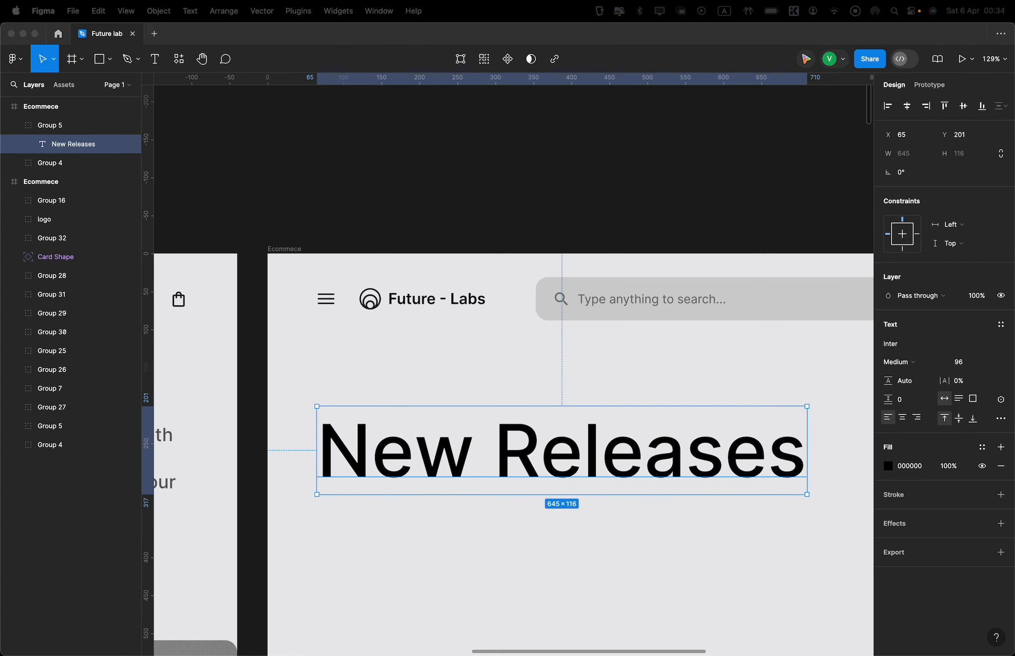
Set the font size of the "New Releases" heading to 48
{"action": "left_click", "coordinate": [974, 369]}
{"action": "type", "text": "4"}
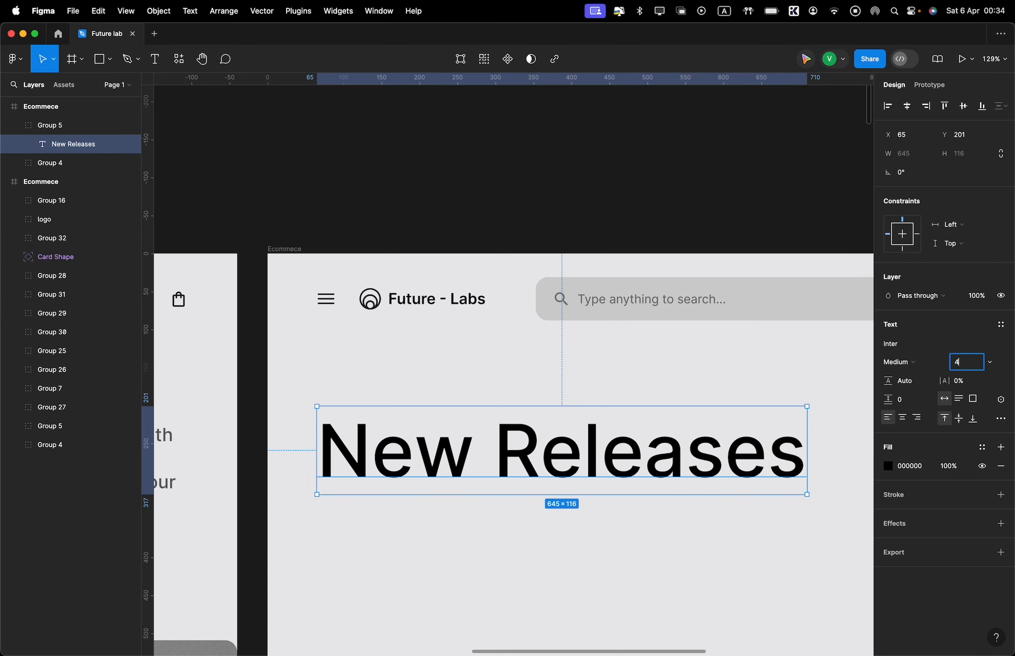
{"action": "type", "text": "8"}
{"action": "key", "text": "Return"}
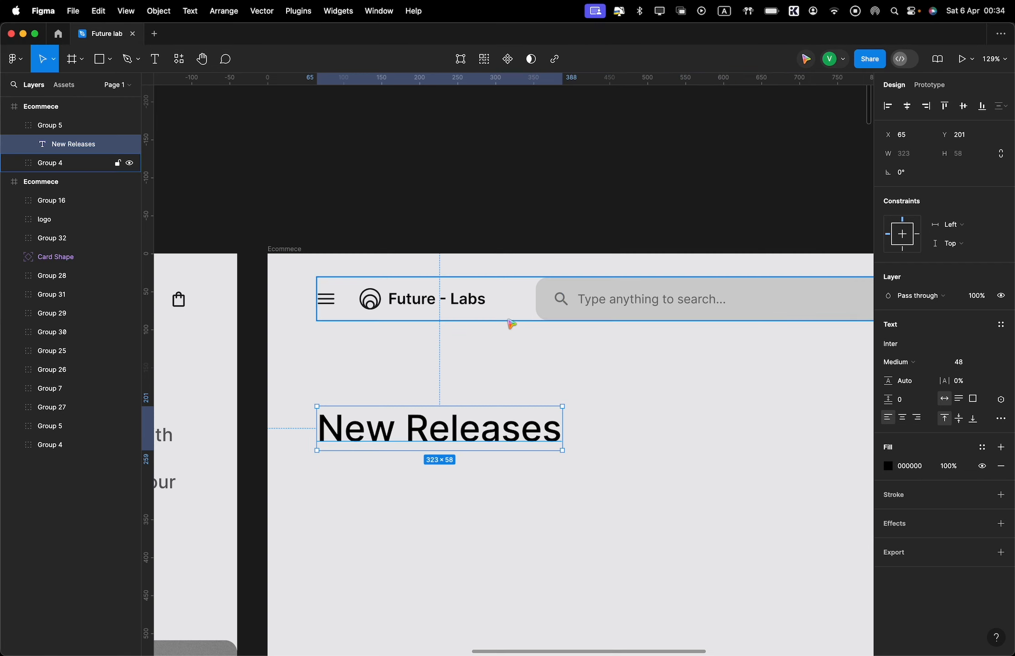
Duplicate the "About" header link, place the copy beside the "New Releases" heading and change its text to "Sort by: Price"
{"action": "scroll", "coordinate": [538, 366], "scroll_direction": "down", "scroll_amount": 2}
{"action": "scroll", "coordinate": [540, 405], "scroll_direction": "right", "scroll_amount": 2}
{"action": "scroll", "coordinate": [539, 405], "scroll_direction": "down", "scroll_amount": 1}
{"action": "left_click", "coordinate": [545, 396]}
{"action": "scroll", "coordinate": [556, 387], "scroll_direction": "right", "scroll_amount": 5}
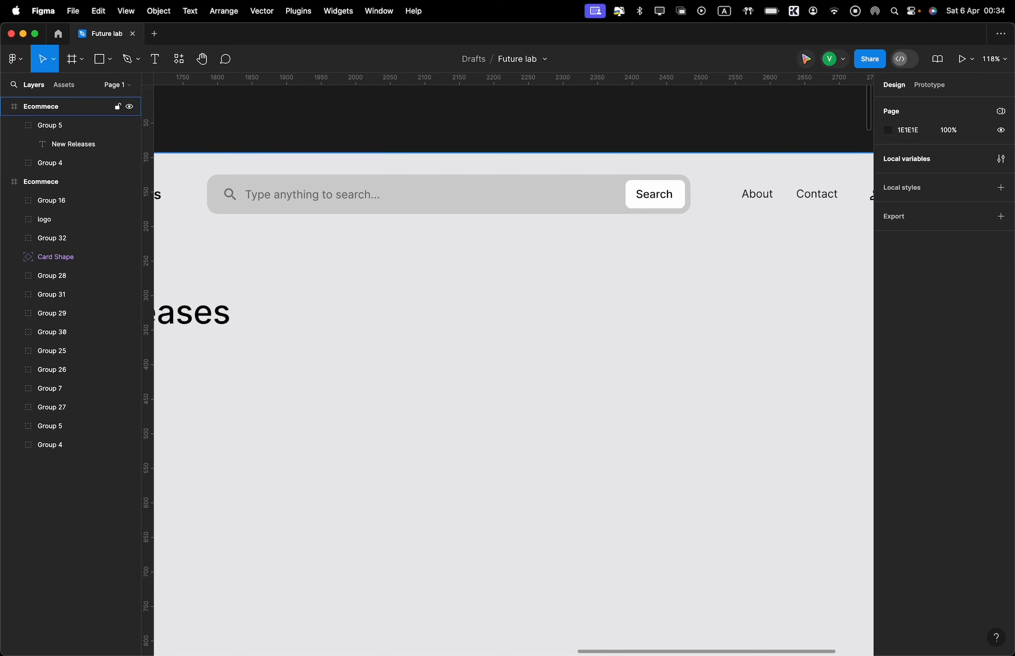
{"action": "left_click", "coordinate": [610, 203]}
{"action": "double_click", "coordinate": [753, 197]}
{"action": "left_click_drag", "start_coordinate": [755, 199], "coordinate": [314, 316]}
{"action": "key", "text": "Return"}
{"action": "type", "text": "Sort by: Price"}
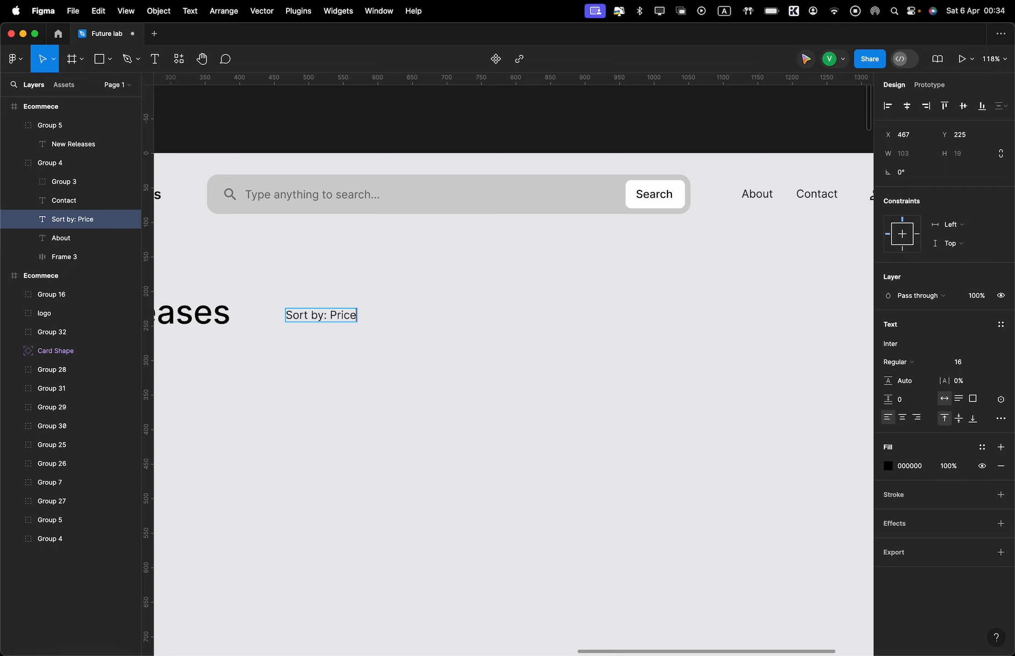
{"action": "left_click", "coordinate": [363, 335]}
Clear the "LABS" query from the file search and open the OCEANIK Design System - V1.0 file
{"action": "scroll", "coordinate": [363, 335], "scroll_direction": "left", "scroll_amount": 15}
{"action": "scroll", "coordinate": [363, 335], "scroll_direction": "down", "scroll_amount": 10}
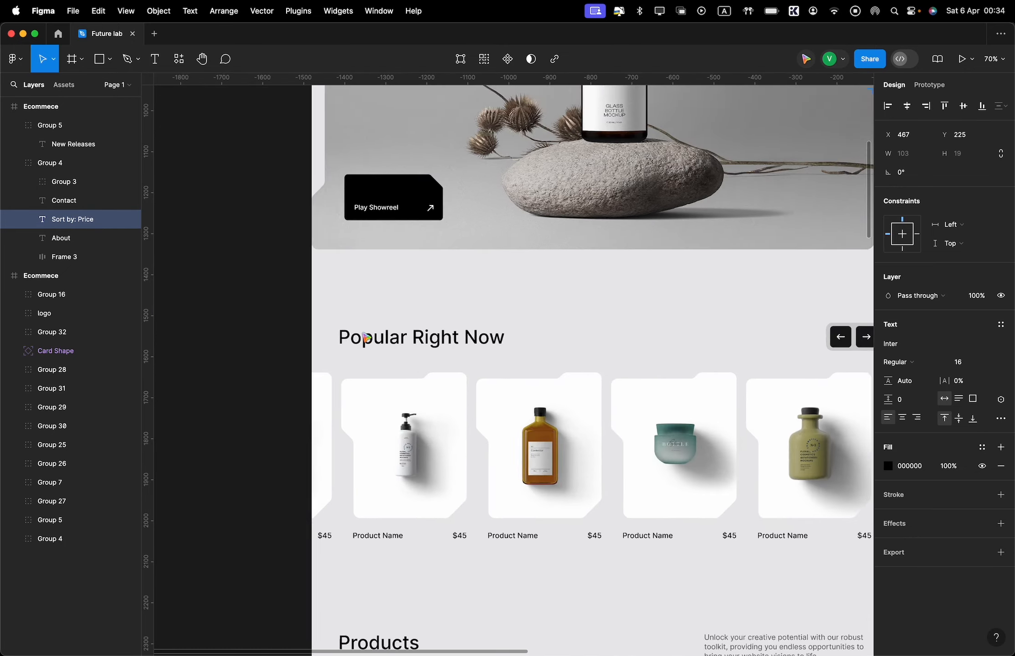
{"action": "scroll", "coordinate": [365, 337], "scroll_direction": "down", "scroll_amount": 10}
{"action": "scroll", "coordinate": [364, 337], "scroll_direction": "right", "scroll_amount": 6}
{"action": "scroll", "coordinate": [362, 337], "scroll_direction": "up", "scroll_amount": 7}
{"action": "left_click", "coordinate": [57, 35]}
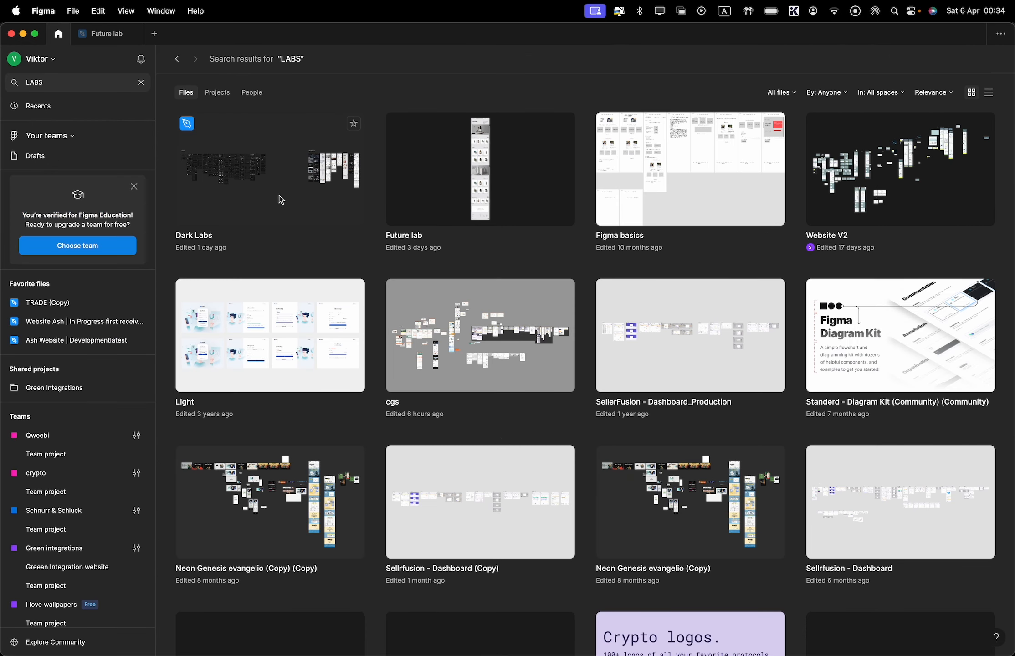
{"action": "scroll", "coordinate": [271, 264], "scroll_direction": "down", "scroll_amount": 4}
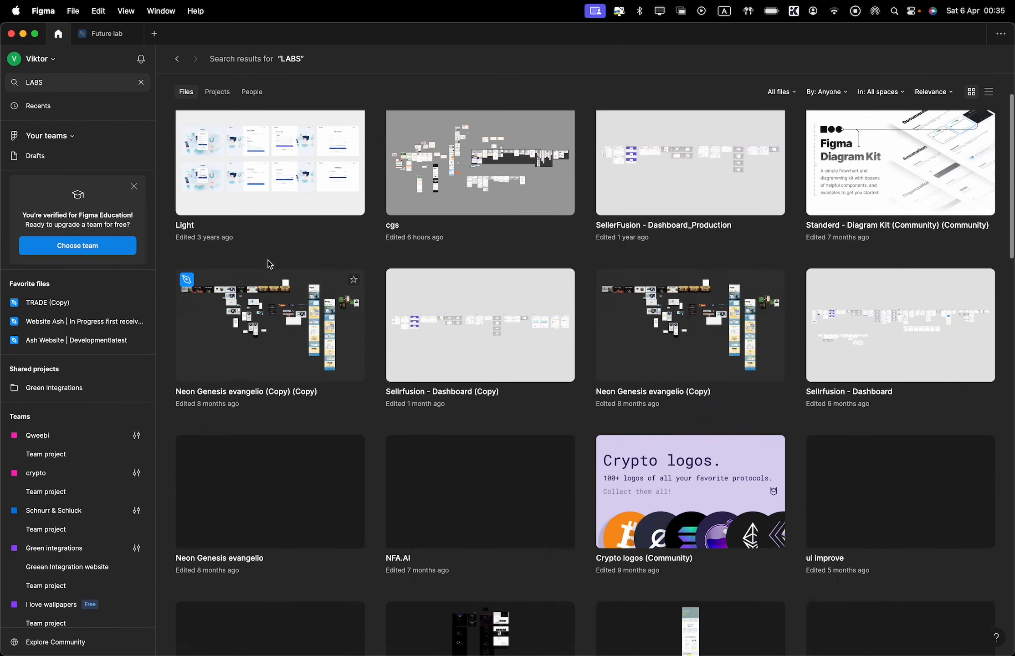
{"action": "scroll", "coordinate": [268, 265], "scroll_direction": "up", "scroll_amount": 4}
{"action": "left_click", "coordinate": [76, 87]}
{"action": "key", "text": "super+a"}
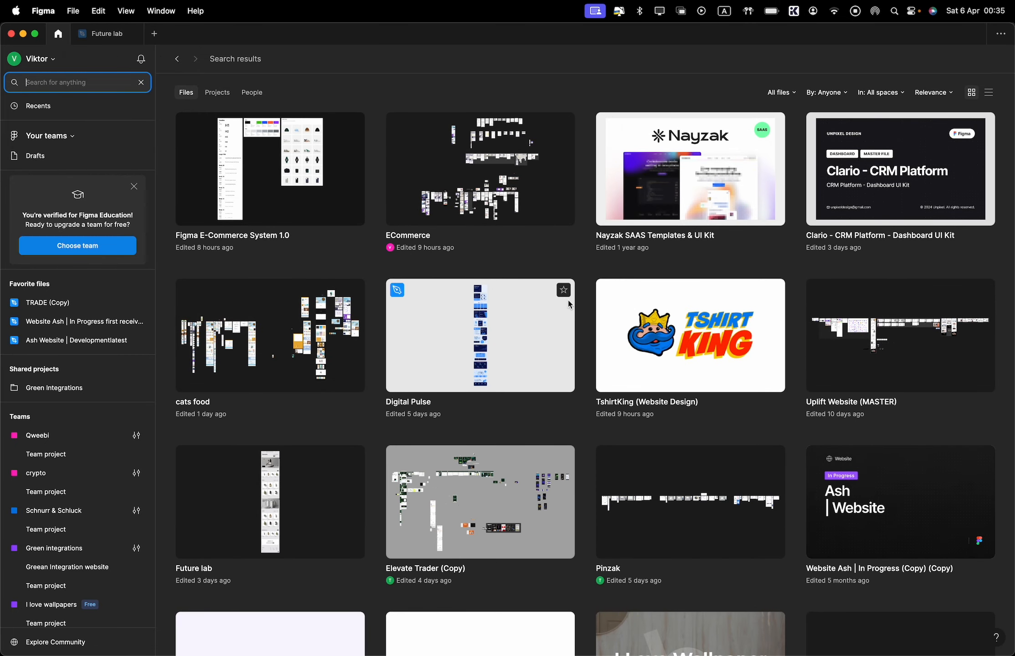
{"action": "scroll", "coordinate": [485, 191], "scroll_direction": "down", "scroll_amount": 5}
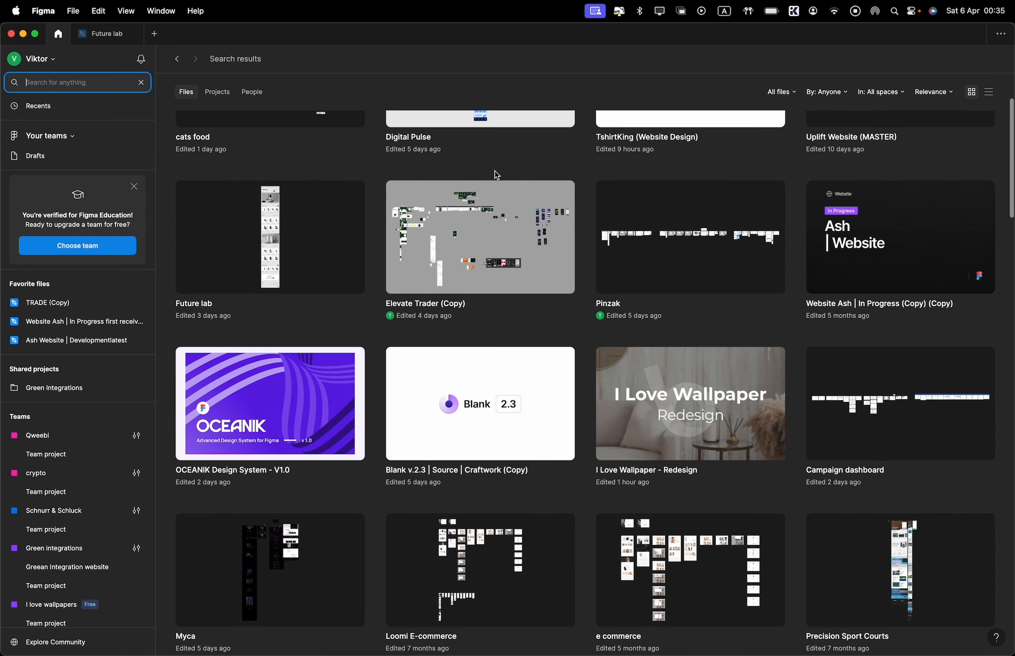
{"action": "left_click", "coordinate": [317, 406]}
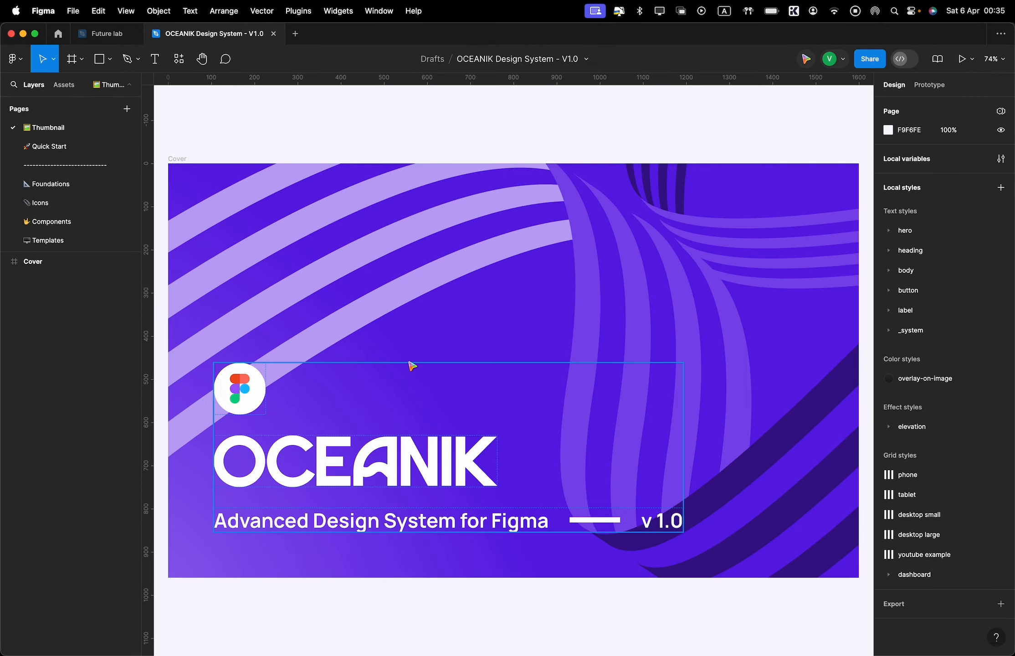
Open the design system's Icons page and copy the chevron_big_down icon
{"action": "scroll", "coordinate": [68, 197], "scroll_direction": "down", "scroll_amount": 3}
{"action": "scroll", "coordinate": [71, 197], "scroll_direction": "up", "scroll_amount": 3}
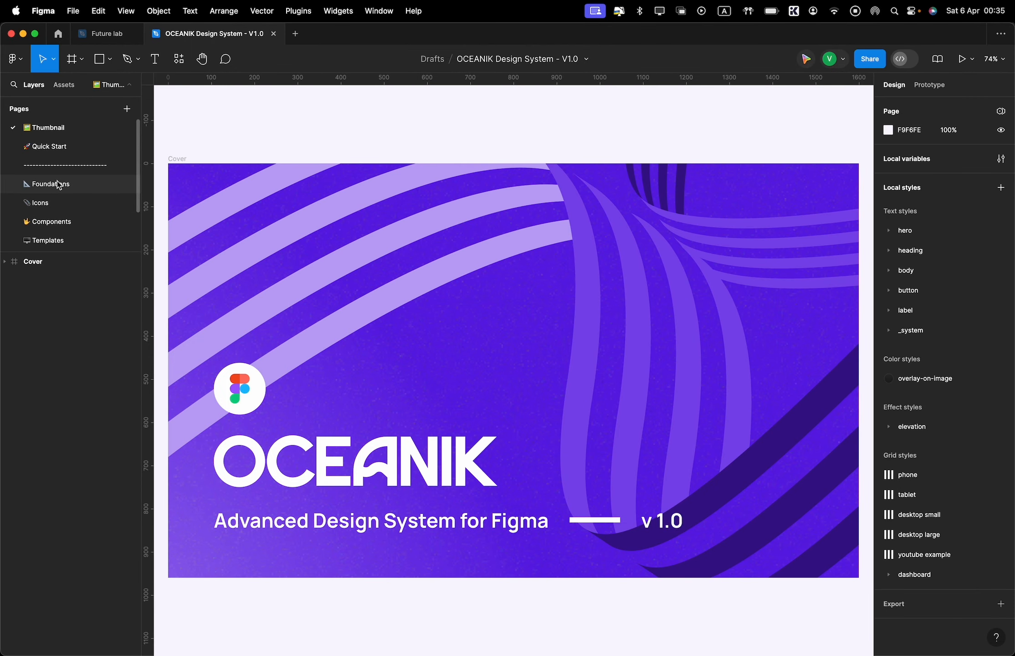
{"action": "scroll", "coordinate": [56, 183], "scroll_direction": "down", "scroll_amount": 1}
{"action": "left_click", "coordinate": [56, 184]}
{"action": "scroll", "coordinate": [319, 211], "scroll_direction": "up", "scroll_amount": 10}
{"action": "scroll", "coordinate": [324, 210], "scroll_direction": "up", "scroll_amount": 5}
{"action": "scroll", "coordinate": [324, 210], "scroll_direction": "left", "scroll_amount": 8}
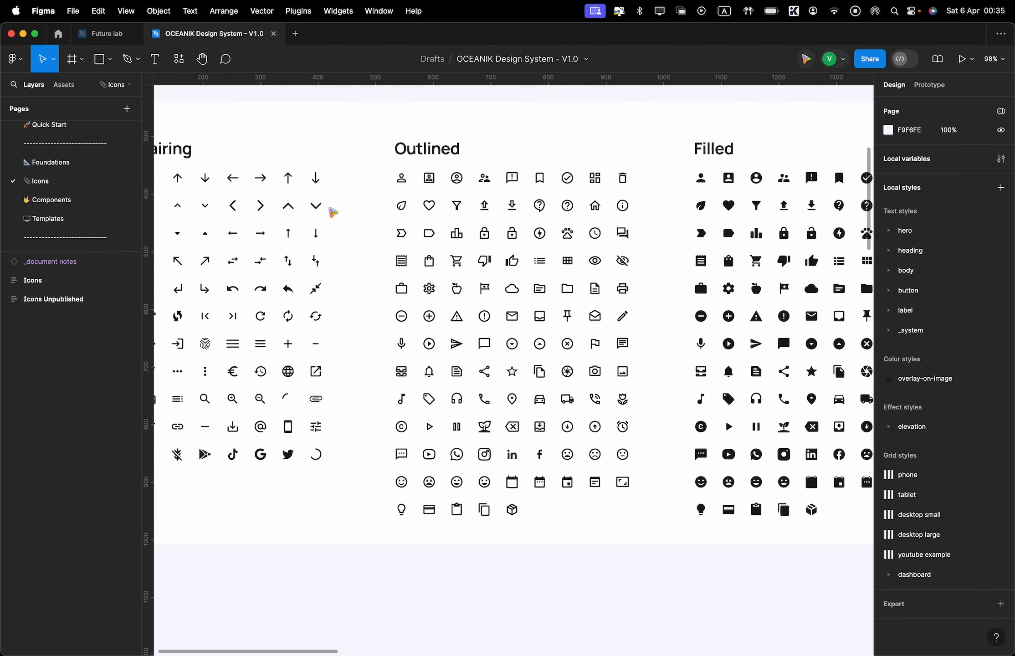
{"action": "left_click", "coordinate": [502, 269]}
{"action": "left_click", "coordinate": [501, 269]}
{"action": "double_click", "coordinate": [499, 268]}
{"action": "key", "text": "shift+Return"}
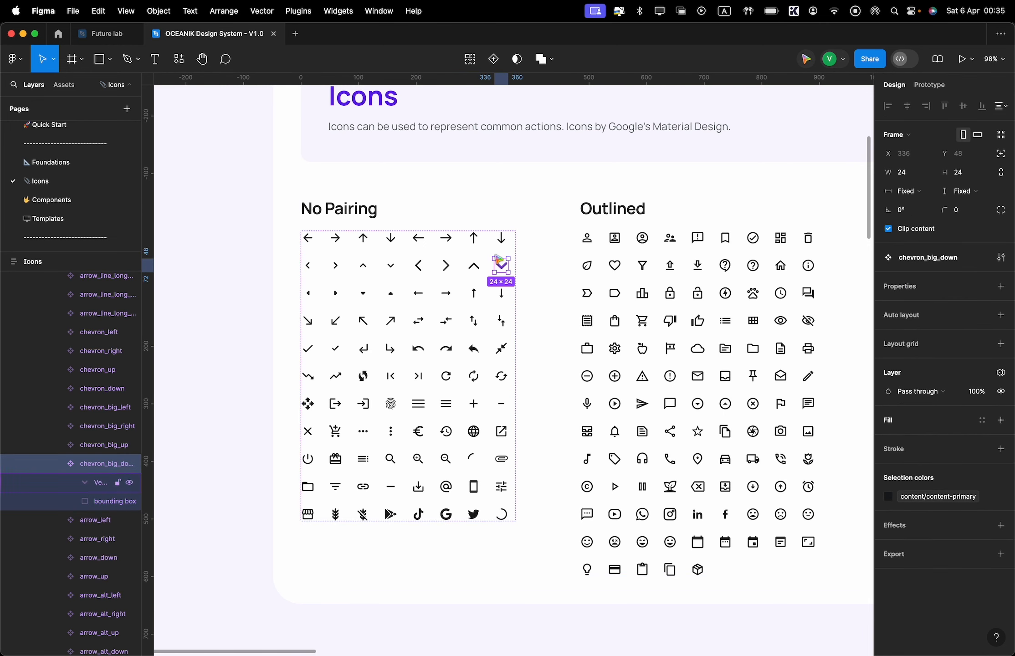
Paste the chevron into the Future lab file just after "Sort by: Price" and scale it to 16 × 16
{"action": "left_click", "coordinate": [115, 36]}
{"action": "scroll", "coordinate": [461, 237], "scroll_direction": "right", "scroll_amount": 12}
{"action": "scroll", "coordinate": [494, 257], "scroll_direction": "up", "scroll_amount": 10}
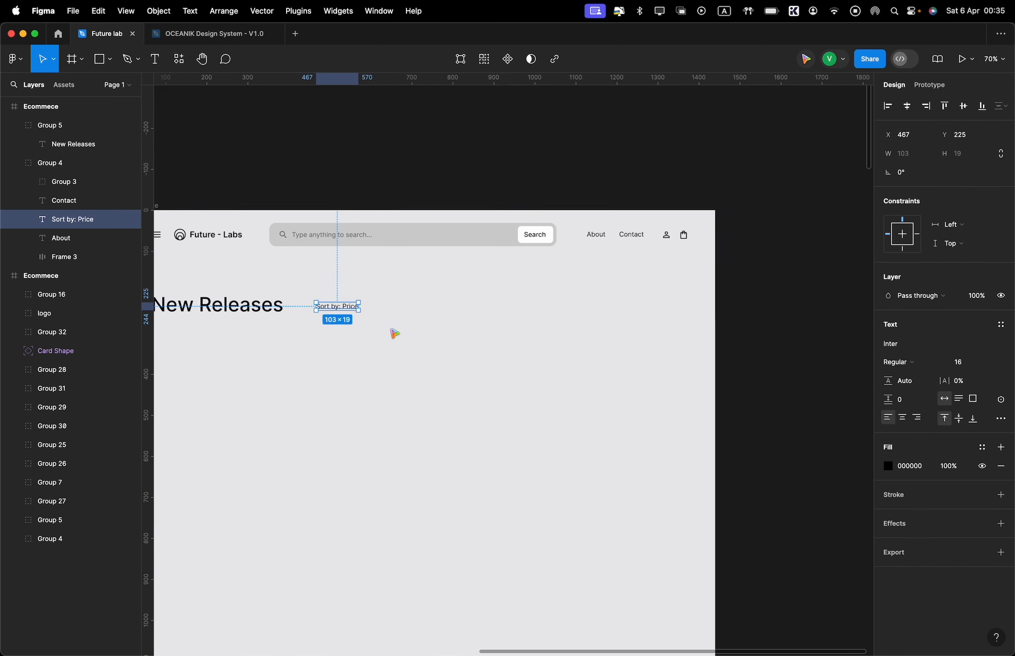
{"action": "key", "text": "super+v"}
{"action": "left_click_drag", "start_coordinate": [216, 140], "coordinate": [481, 352]}
{"action": "key", "text": "k"}
{"action": "scroll", "coordinate": [474, 352], "scroll_direction": "up", "scroll_amount": 5}
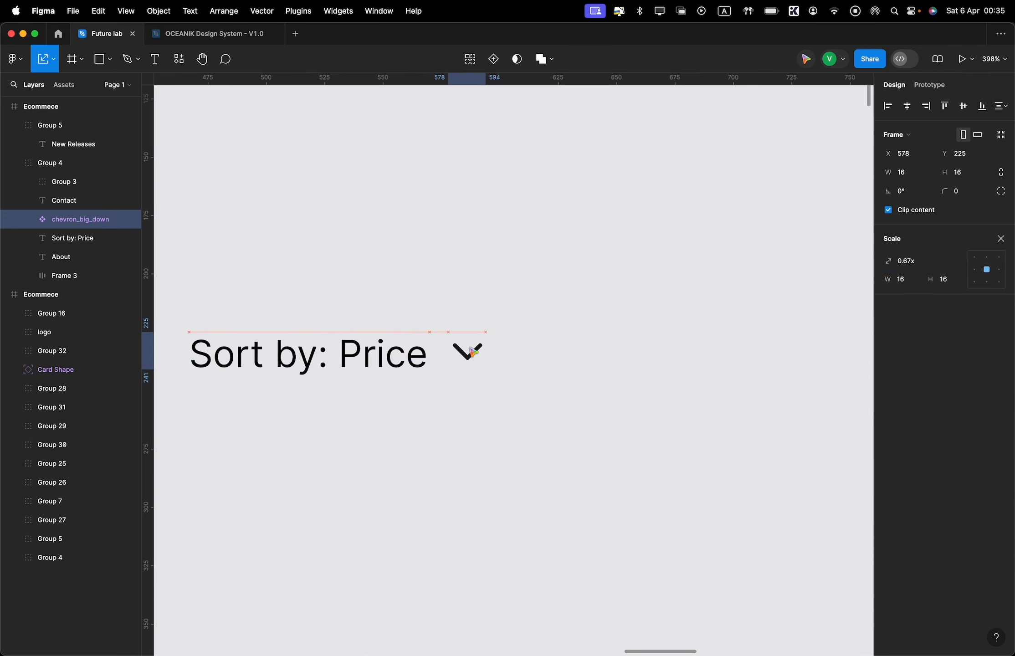
Group the "Sort by: Price" label with the chevron and move the group to X 734, Y 225
{"action": "scroll", "coordinate": [471, 356], "scroll_direction": "down", "scroll_amount": 5}
{"action": "left_click", "coordinate": [401, 351], "text": "shift"}
{"action": "key", "text": "super+g"}
{"action": "scroll", "coordinate": [470, 351], "scroll_direction": "down", "scroll_amount": 4}
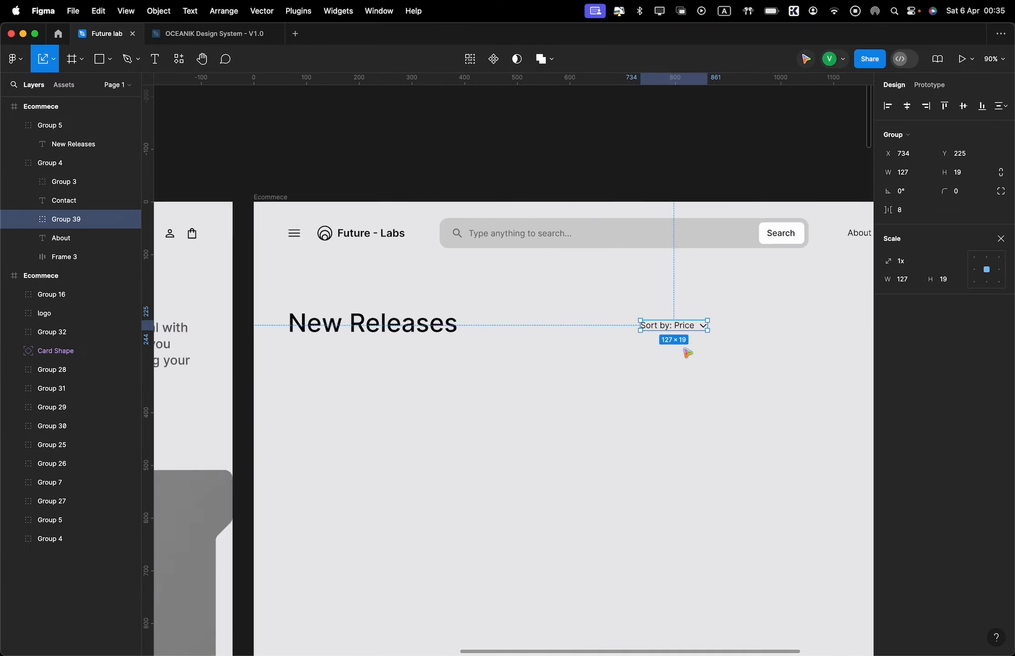
{"action": "scroll", "coordinate": [589, 255], "scroll_direction": "right", "scroll_amount": 10}
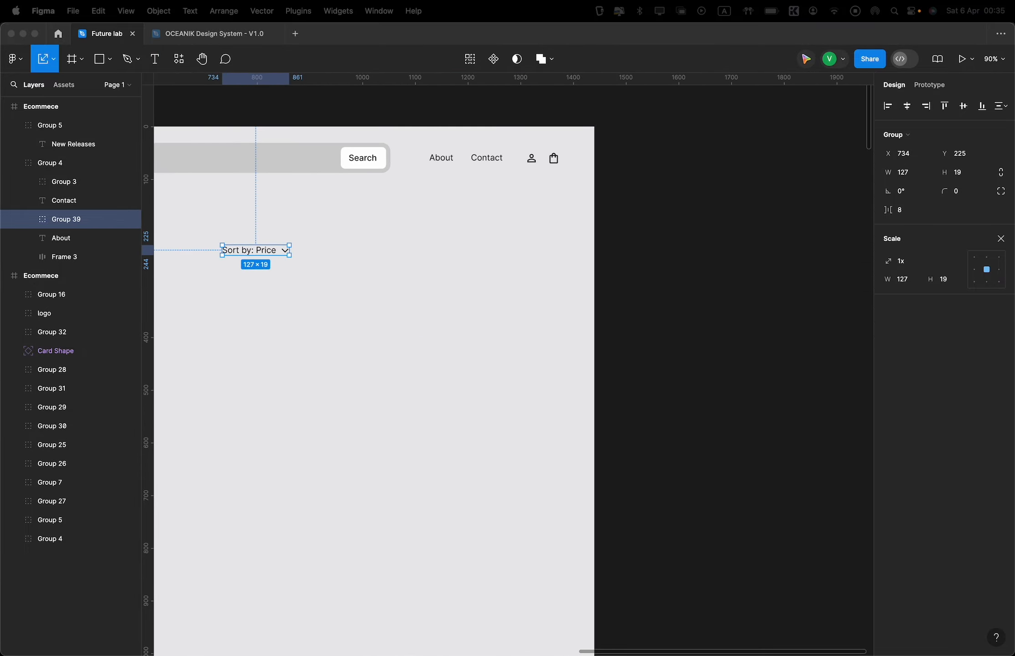
Set the font size of the "Sort by: Price" label inside the group to 18
{"action": "double_click", "coordinate": [262, 252]}
{"action": "type", "text": "v"}
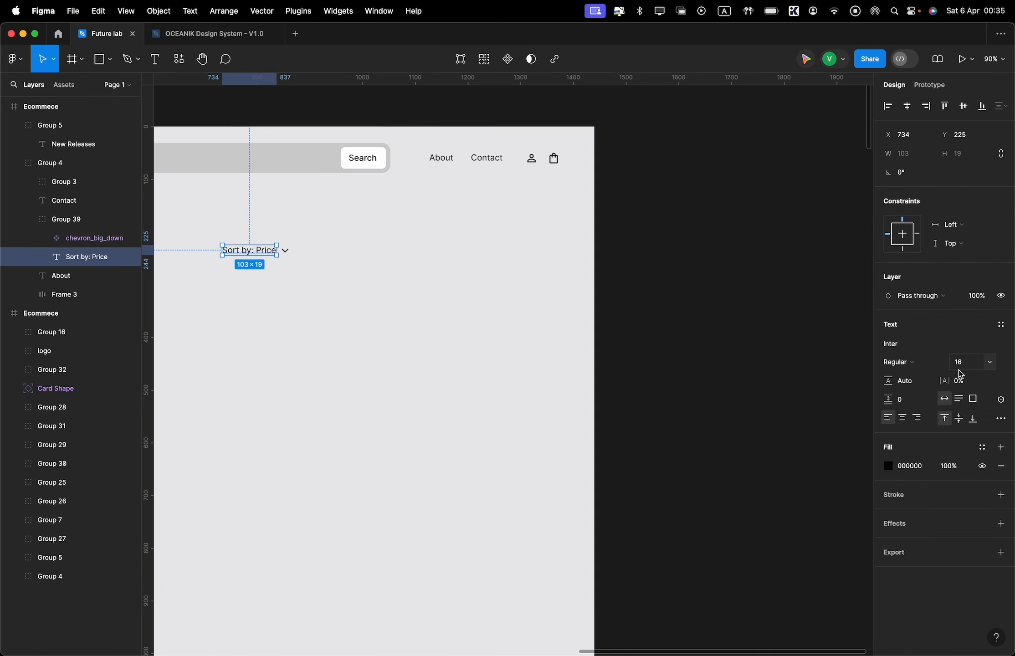
{"action": "type", "text": "18"}
{"action": "key", "text": "Return"}
Reposition the chevron 4 px after the label, group both, and align the group with the header's right edge at X 1238
{"action": "scroll", "coordinate": [287, 242], "scroll_direction": "up", "scroll_amount": 5}
{"action": "left_click", "coordinate": [295, 275]}
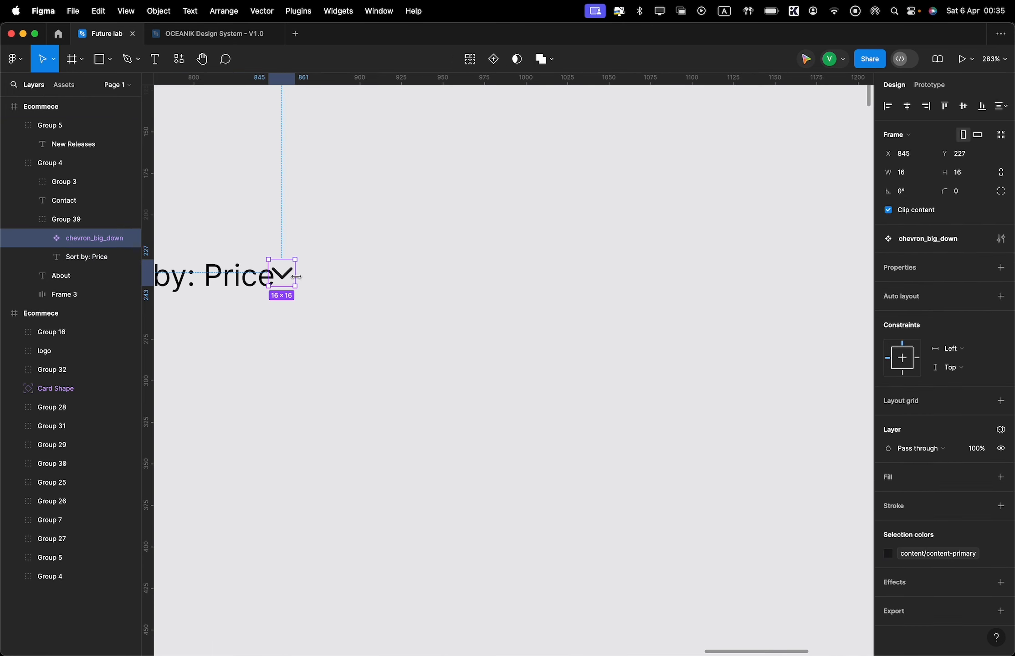
{"action": "left_click_drag", "start_coordinate": [299, 275], "coordinate": [535, 261]}
{"action": "scroll", "coordinate": [322, 265], "scroll_direction": "up", "scroll_amount": 3}
{"action": "key", "text": "k"}
{"action": "scroll", "coordinate": [307, 283], "scroll_direction": "down", "scroll_amount": 5}
{"action": "left_click", "coordinate": [262, 263], "text": "shift"}
{"action": "scroll", "coordinate": [259, 261], "scroll_direction": "down", "scroll_amount": 4}
{"action": "key", "text": "super+g"}
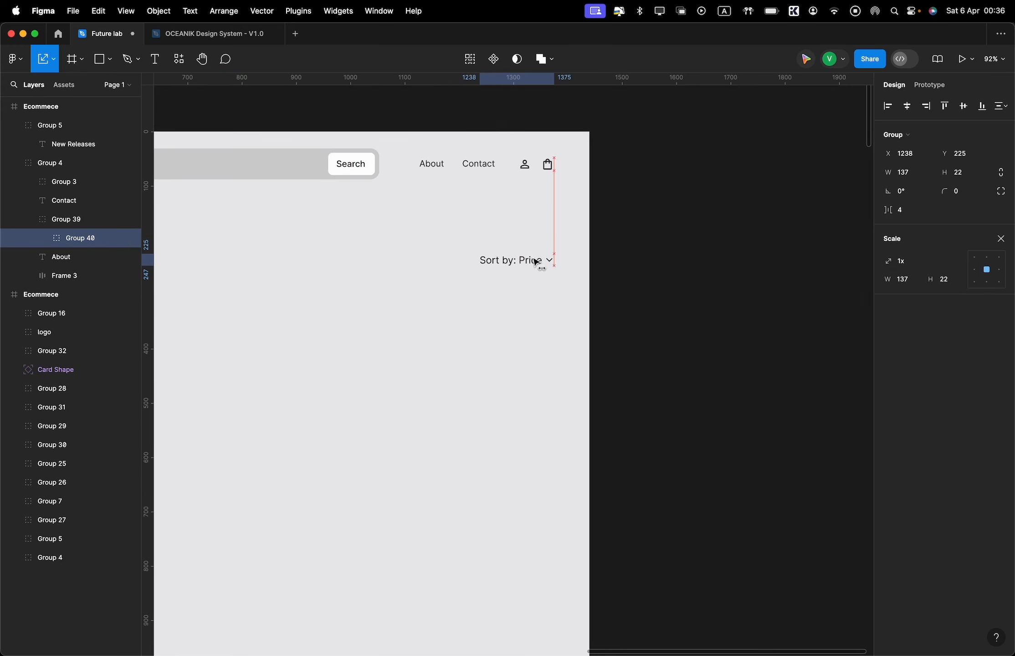
{"action": "left_click", "coordinate": [523, 306]}
{"action": "scroll", "coordinate": [524, 306], "scroll_direction": "down", "scroll_amount": 3}
{"action": "scroll", "coordinate": [523, 306], "scroll_direction": "left", "scroll_amount": 3}
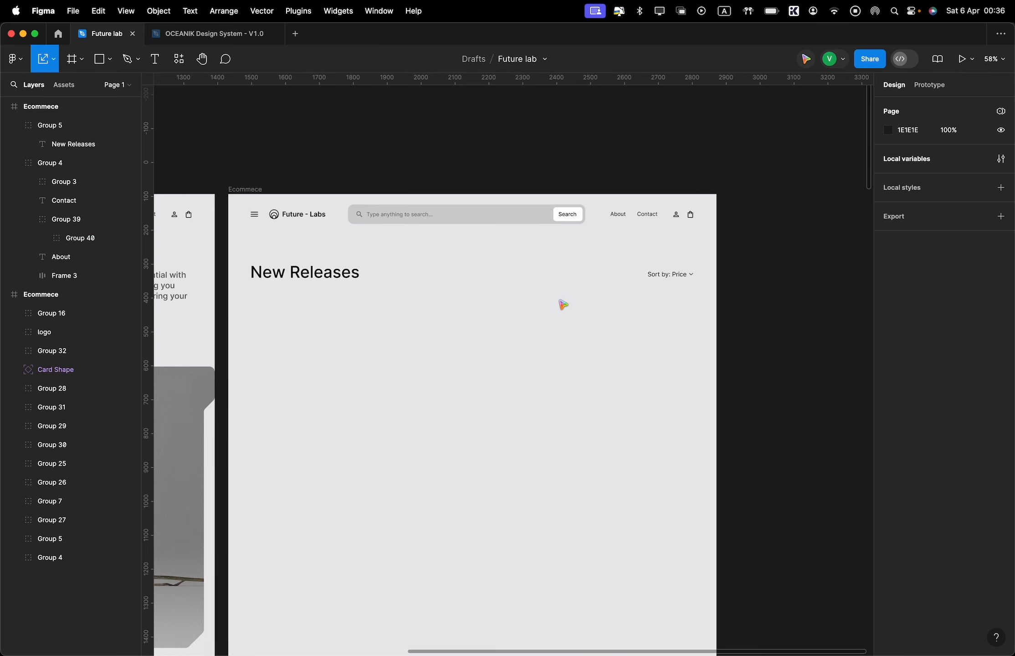
{"action": "scroll", "coordinate": [550, 296], "scroll_direction": "down", "scroll_amount": 2}
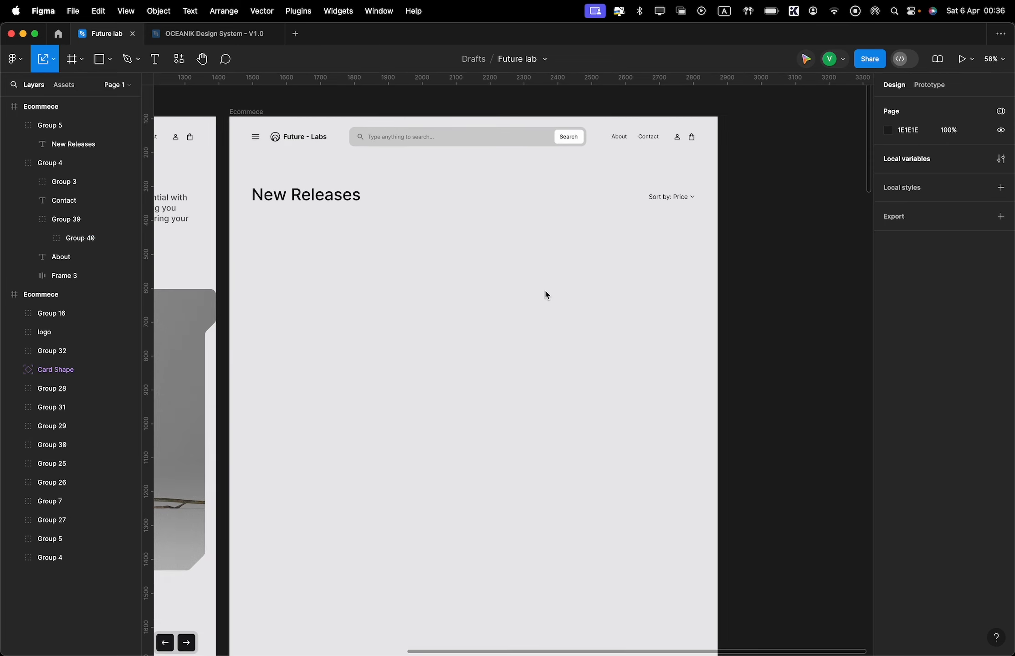
Switch back to the OCEANIK Design System file and open its Templates page
{"action": "left_click", "coordinate": [234, 34]}
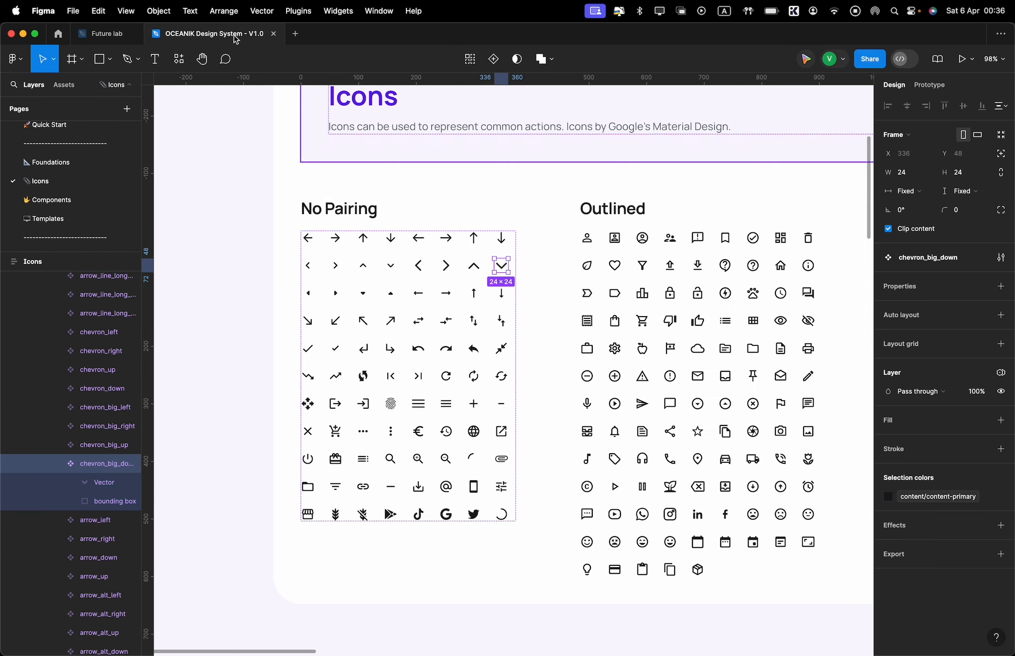
{"action": "scroll", "coordinate": [412, 270], "scroll_direction": "down", "scroll_amount": 8}
{"action": "left_click", "coordinate": [391, 274]}
{"action": "scroll", "coordinate": [51, 144], "scroll_direction": "up", "scroll_amount": 1}
{"action": "left_click", "coordinate": [48, 128]}
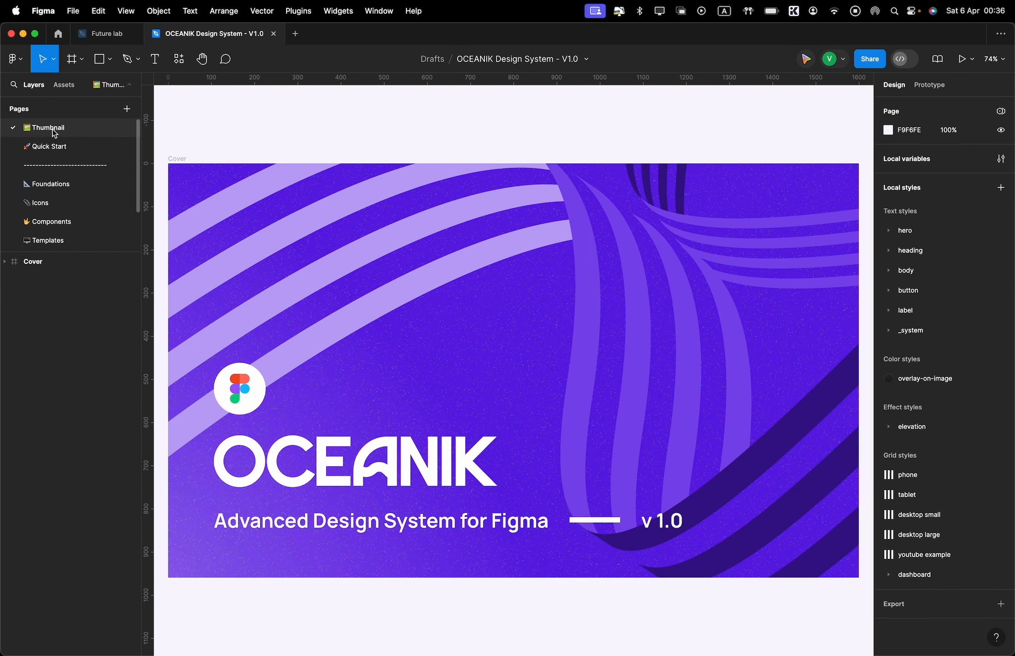
{"action": "scroll", "coordinate": [61, 197], "scroll_direction": "down", "scroll_amount": 2}
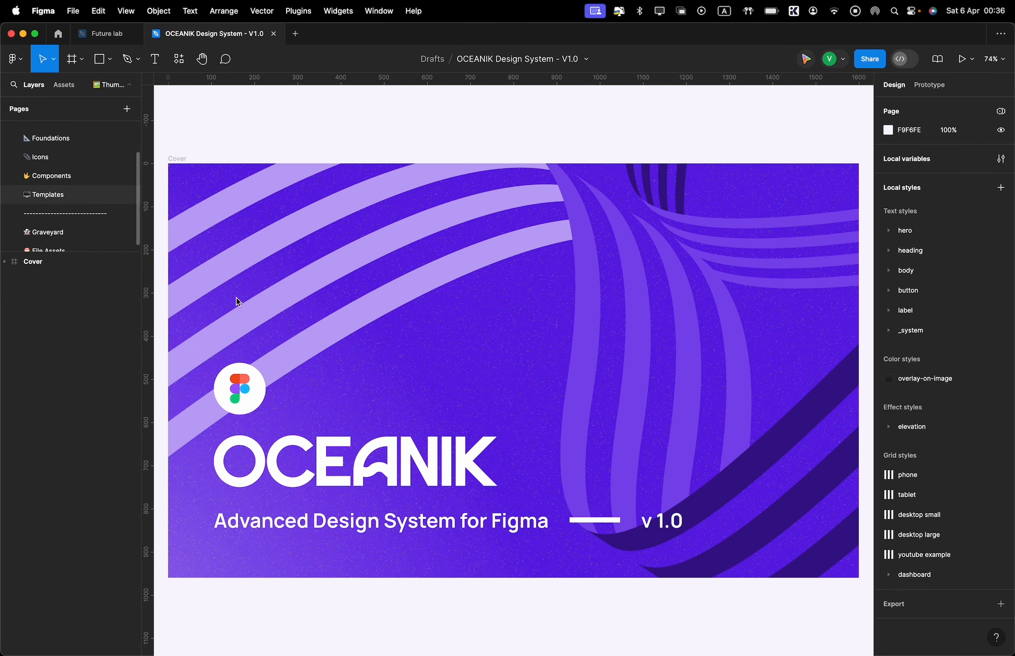
{"action": "left_click", "coordinate": [48, 195]}
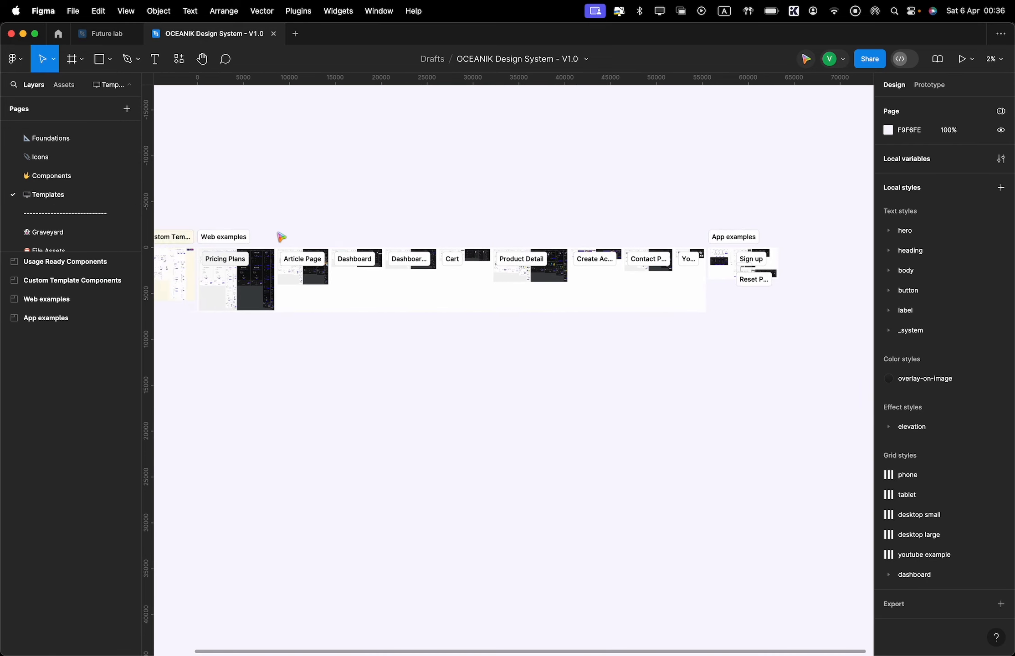
Examine the OCEANIK template examples, from the custom components through dashboards and cart to product detail, for a reusable expandable list element
{"action": "scroll", "coordinate": [279, 237], "scroll_direction": "left", "scroll_amount": 3}
{"action": "scroll", "coordinate": [276, 250], "scroll_direction": "up", "scroll_amount": 10}
{"action": "scroll", "coordinate": [296, 376], "scroll_direction": "down", "scroll_amount": 5}
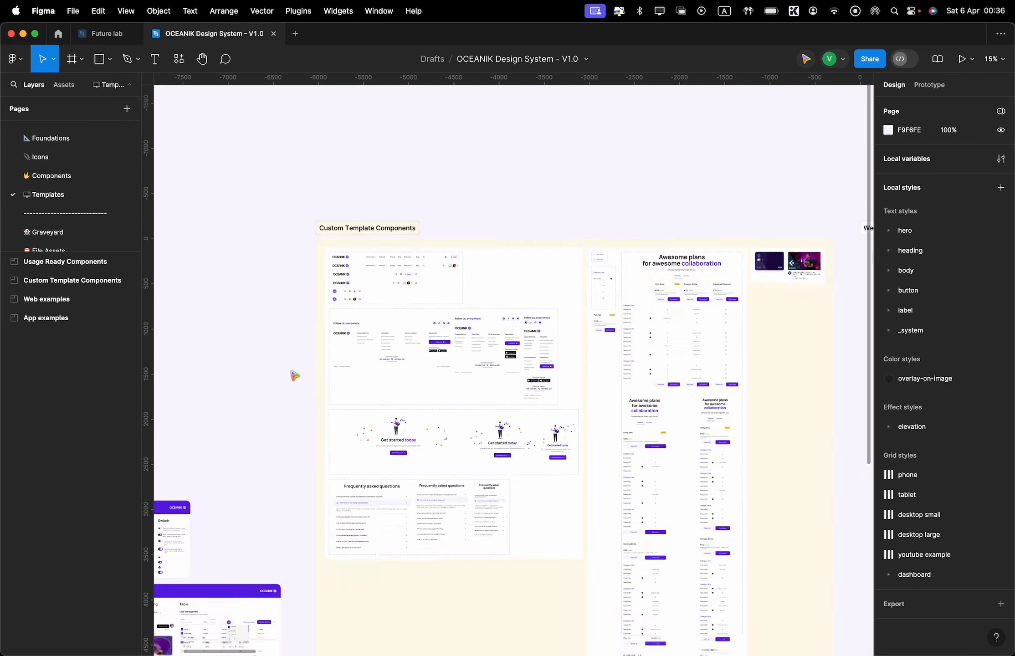
{"action": "scroll", "coordinate": [519, 378], "scroll_direction": "right", "scroll_amount": 15}
{"action": "scroll", "coordinate": [533, 348], "scroll_direction": "up", "scroll_amount": 5}
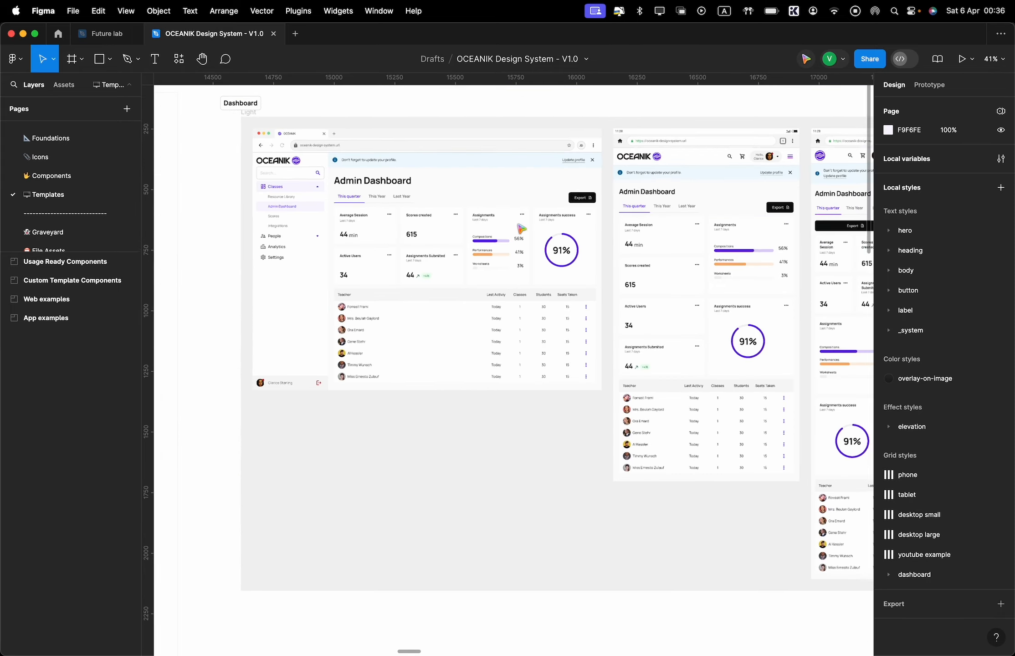
{"action": "scroll", "coordinate": [528, 296], "scroll_direction": "right", "scroll_amount": 15}
{"action": "scroll", "coordinate": [524, 230], "scroll_direction": "up", "scroll_amount": 5}
{"action": "scroll", "coordinate": [523, 230], "scroll_direction": "down", "scroll_amount": 5}
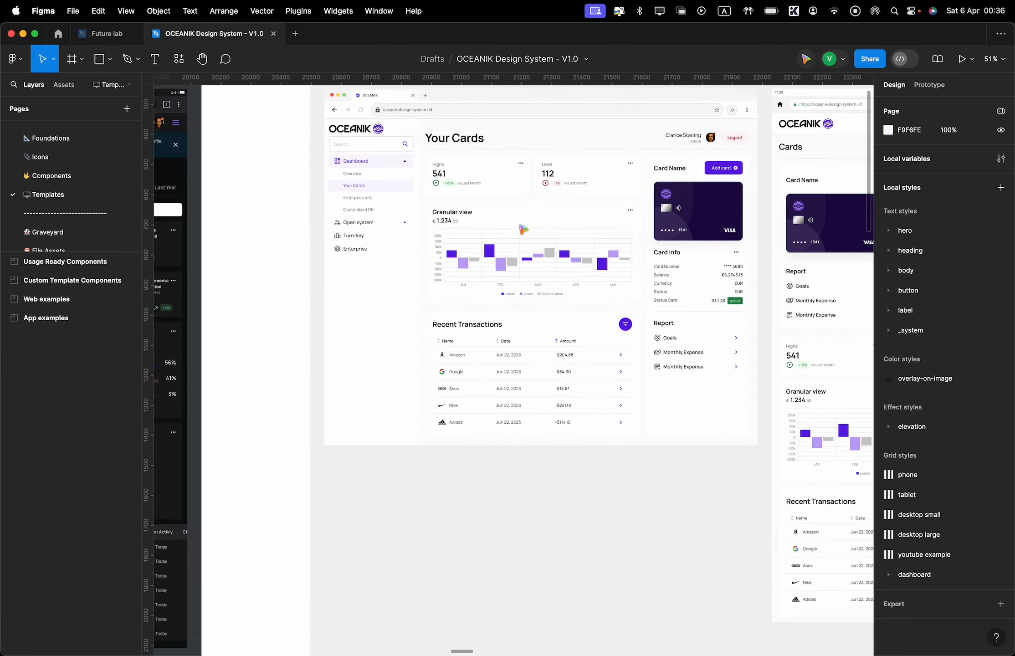
{"action": "scroll", "coordinate": [523, 229], "scroll_direction": "right", "scroll_amount": 10}
{"action": "scroll", "coordinate": [523, 229], "scroll_direction": "up", "scroll_amount": 3}
{"action": "scroll", "coordinate": [523, 230], "scroll_direction": "right", "scroll_amount": 15}
{"action": "scroll", "coordinate": [523, 230], "scroll_direction": "down", "scroll_amount": 4}
{"action": "right_click", "coordinate": [522, 226]}
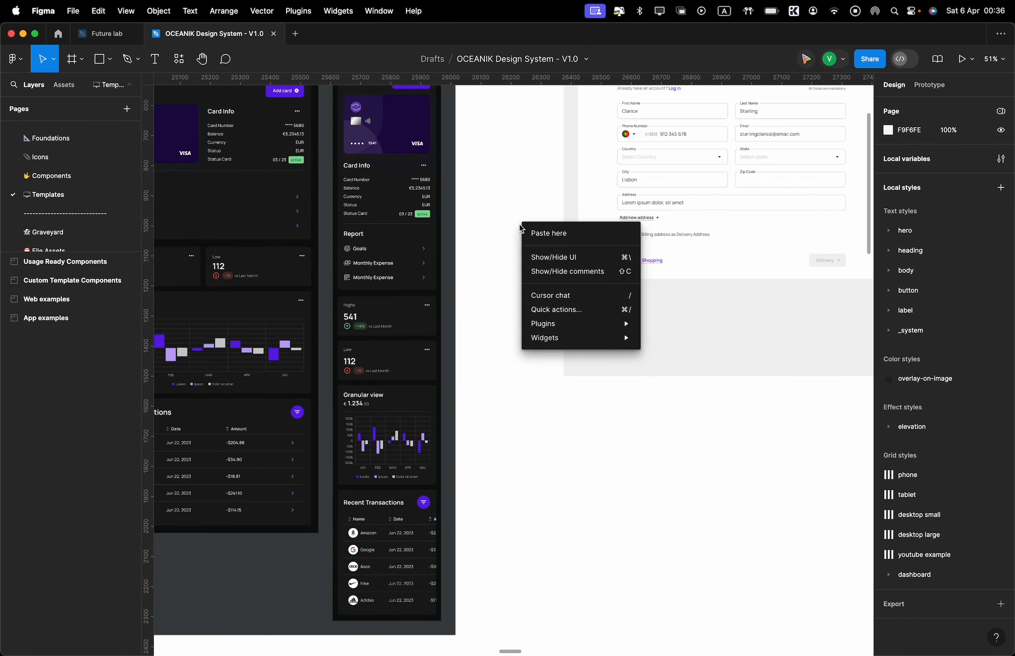
{"action": "scroll", "coordinate": [523, 227], "scroll_direction": "right", "scroll_amount": 15}
{"action": "scroll", "coordinate": [522, 227], "scroll_direction": "up", "scroll_amount": 8}
{"action": "scroll", "coordinate": [522, 227], "scroll_direction": "down", "scroll_amount": 7}
{"action": "scroll", "coordinate": [509, 223], "scroll_direction": "right", "scroll_amount": 20}
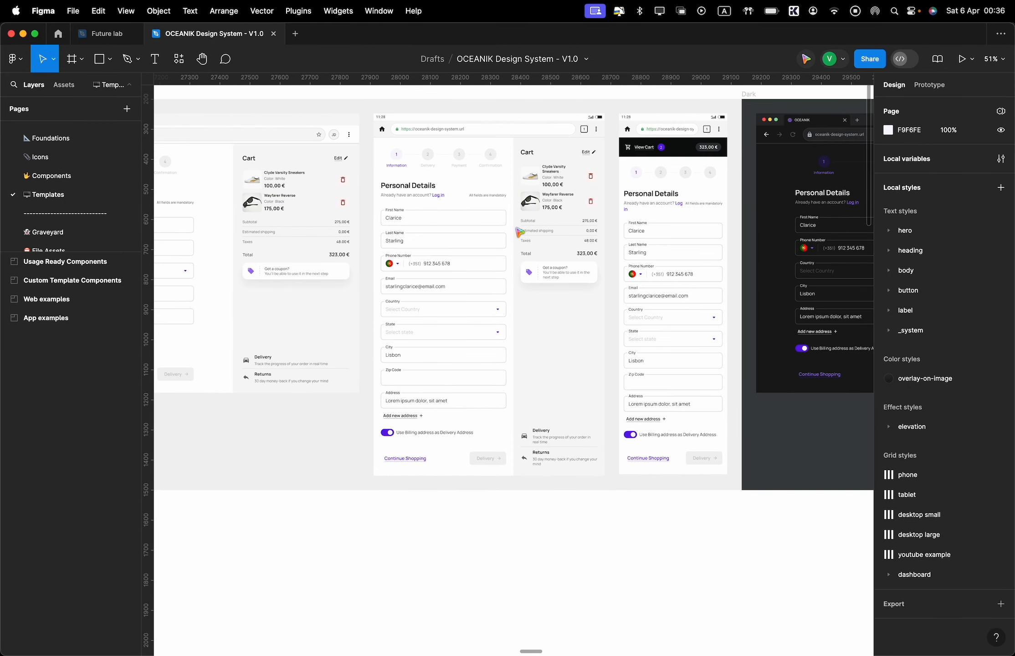
{"action": "scroll", "coordinate": [506, 224], "scroll_direction": "down", "scroll_amount": 5}
{"action": "scroll", "coordinate": [501, 225], "scroll_direction": "up", "scroll_amount": 4}
{"action": "scroll", "coordinate": [502, 224], "scroll_direction": "right", "scroll_amount": 2}
{"action": "scroll", "coordinate": [502, 224], "scroll_direction": "down", "scroll_amount": 1}
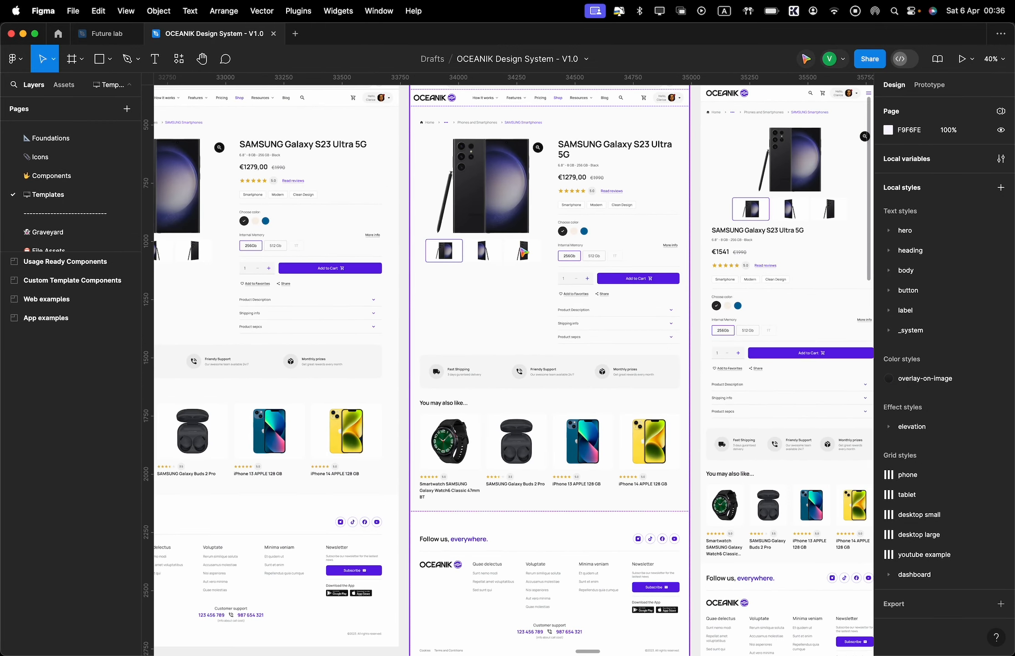
Copy the Product Description accordion item from the Product Detail template
{"action": "scroll", "coordinate": [603, 314], "scroll_direction": "up", "scroll_amount": 8}
{"action": "double_click", "coordinate": [537, 314]}
{"action": "triple_click", "coordinate": [537, 314]}
{"action": "left_click", "coordinate": [539, 315]}
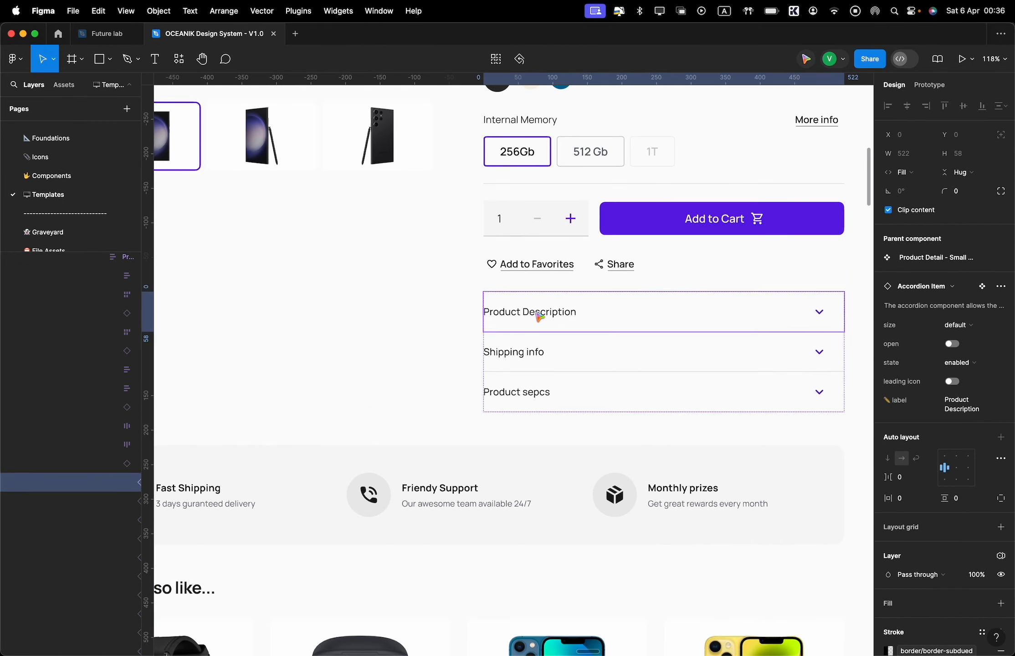
{"action": "scroll", "coordinate": [542, 316], "scroll_direction": "down", "scroll_amount": 10}
{"action": "scroll", "coordinate": [593, 310], "scroll_direction": "right", "scroll_amount": 10}
{"action": "scroll", "coordinate": [591, 309], "scroll_direction": "right", "scroll_amount": 20}
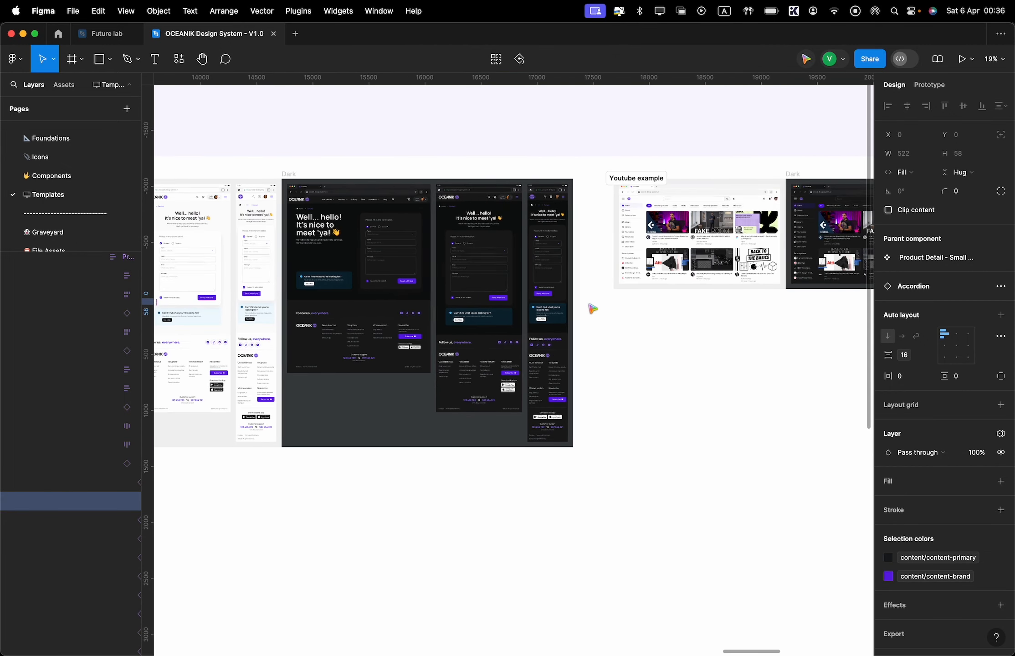
Paste the accordion item into the Future lab file and place it beneath the New Releases heading, aligned with its left edge
{"action": "left_click", "coordinate": [105, 34]}
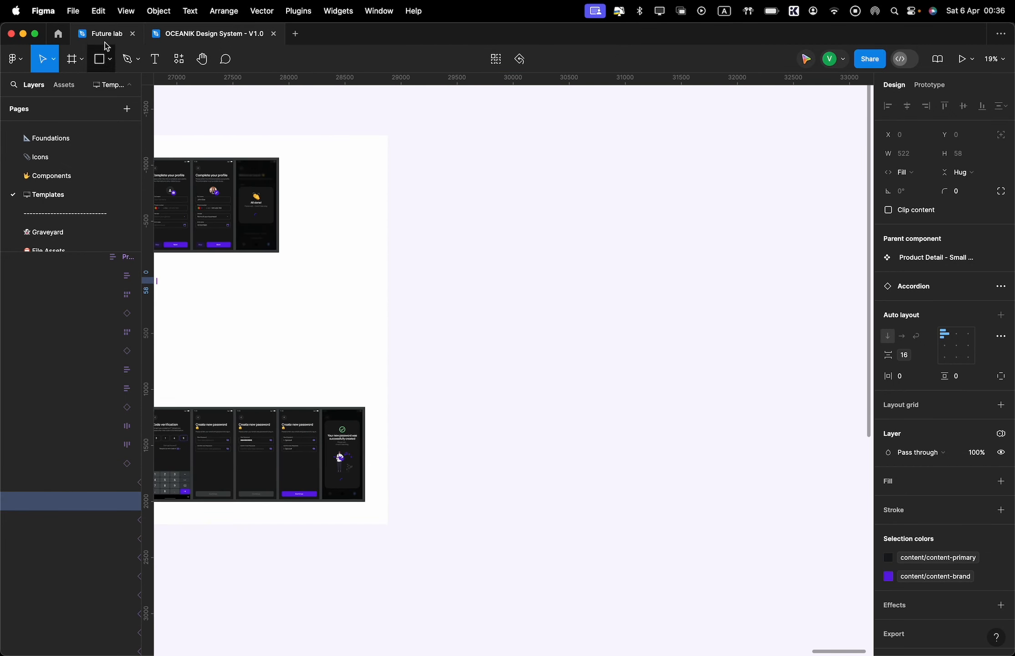
{"action": "key", "text": "cmd+v"}
{"action": "left_click_drag", "start_coordinate": [299, 133], "coordinate": [317, 250]}
Change the pasted accordion item's label text to "Category"
{"action": "left_click", "coordinate": [287, 246], "text": "super"}
{"action": "key", "text": "c"}
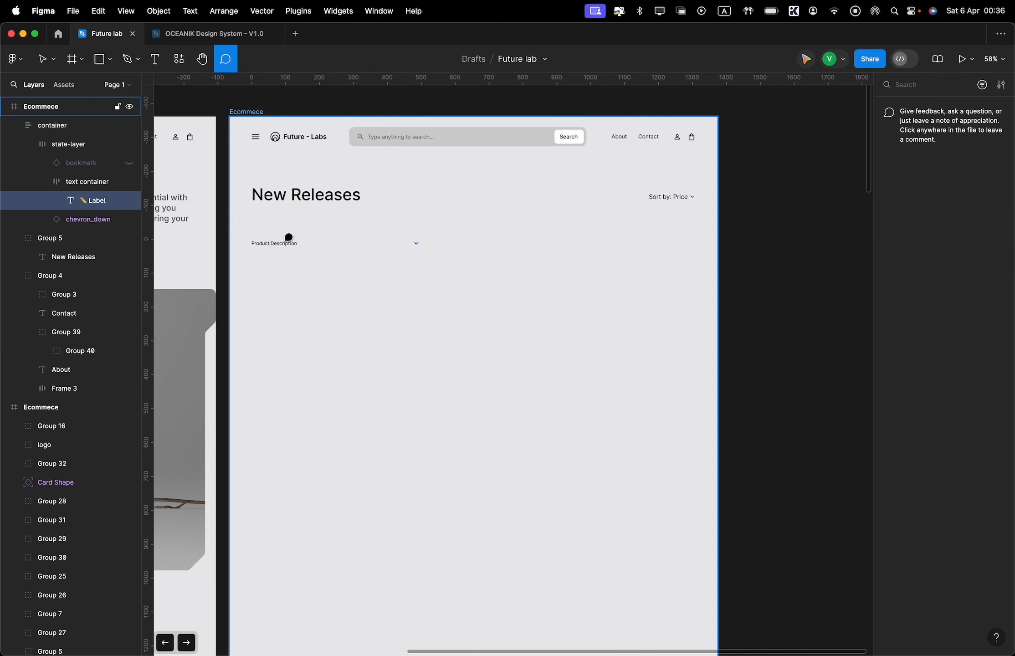
{"action": "key", "text": "v"}
{"action": "left_click", "coordinate": [287, 248]}
{"action": "left_click", "coordinate": [286, 245], "text": "super"}
{"action": "key", "text": "c"}
{"action": "key", "text": "v"}
{"action": "double_click", "coordinate": [283, 246]}
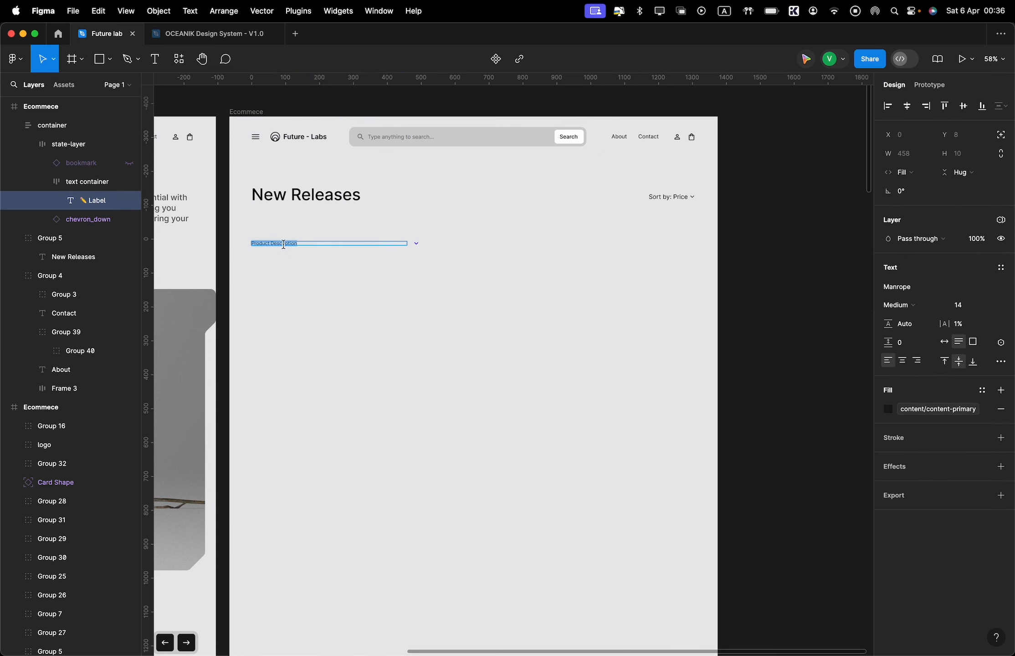
{"action": "type", "text": "Category"}
{"action": "key", "text": "Escape"}
Recolour the accordion chevron black and apply the "Sort by: Price" text properties to the Category label
{"action": "left_click", "coordinate": [420, 241], "text": "super"}
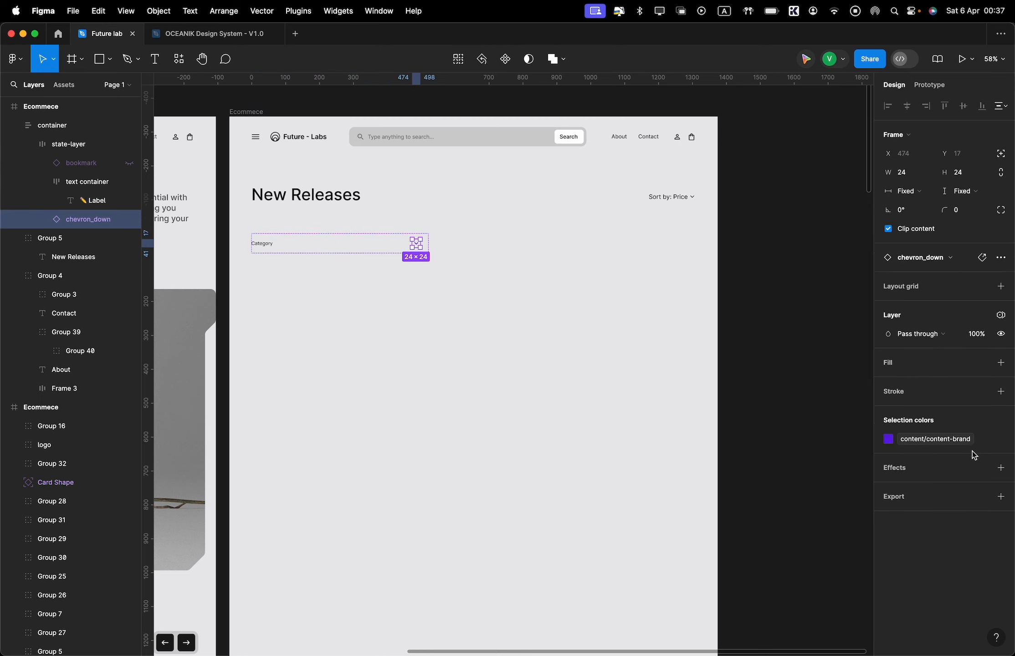
{"action": "left_click", "coordinate": [893, 439]}
{"action": "left_click", "coordinate": [670, 197], "text": "super"}
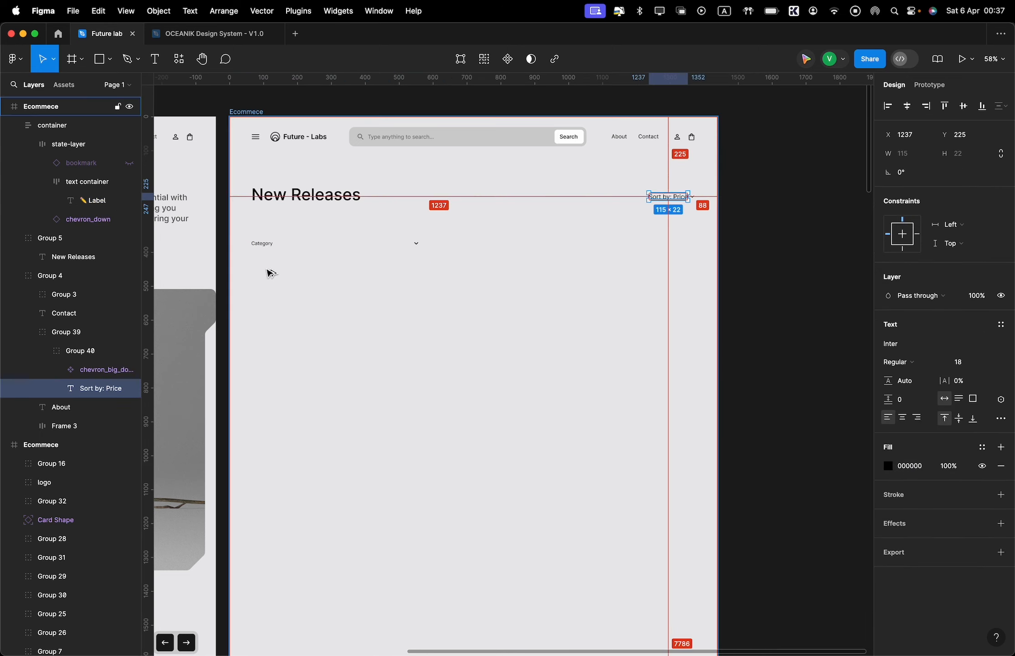
{"action": "key", "text": "super+alt+c"}
{"action": "left_click", "coordinate": [268, 244], "text": "super"}
{"action": "key", "text": "super+alt+v"}
Narrow the Category accordion container to 265 px wide
{"action": "left_click", "coordinate": [364, 265]}
{"action": "left_click", "coordinate": [418, 250]}
{"action": "left_click_drag", "start_coordinate": [430, 247], "coordinate": [352, 246]}
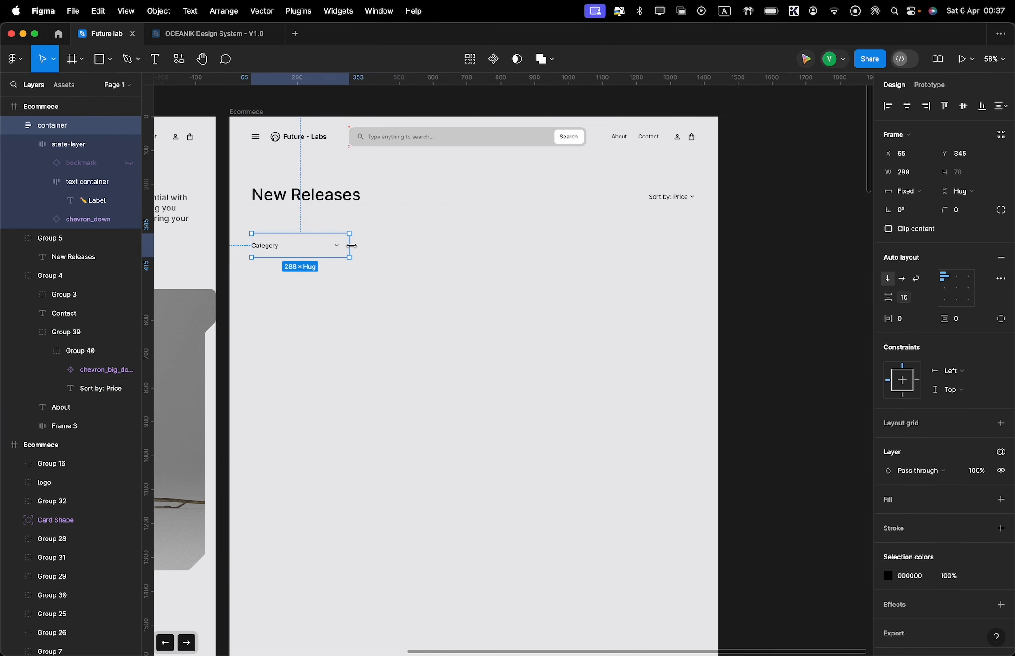
Set the Category label's font weight to Semi Bold
{"action": "left_click", "coordinate": [260, 251], "text": "super"}
{"action": "key", "text": "super+b"}
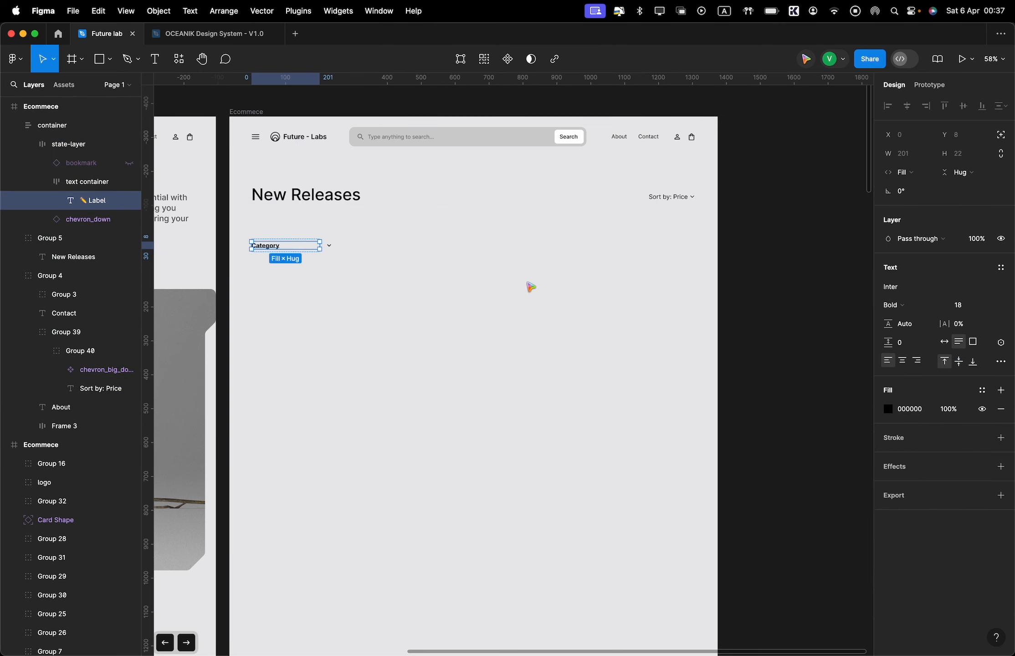
{"action": "left_click", "coordinate": [910, 304]}
{"action": "left_click", "coordinate": [918, 292]}
{"action": "left_click", "coordinate": [470, 260]}
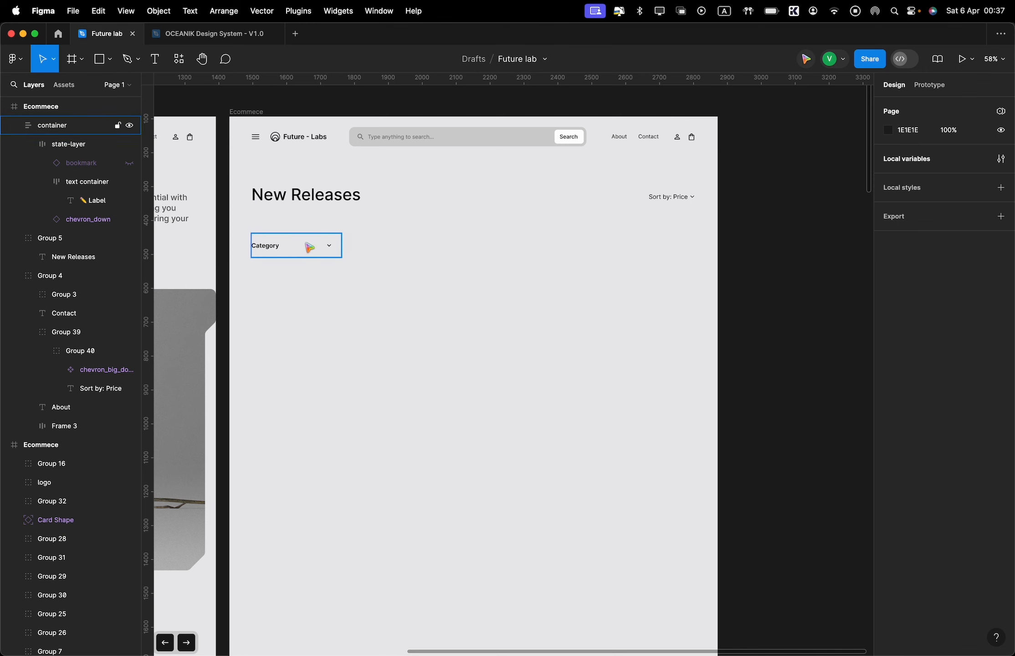
Set the Category label's font size to 20 and its weight to Medium
{"action": "left_click", "coordinate": [282, 245], "text": "super"}
{"action": "key", "text": "super+Tab"}
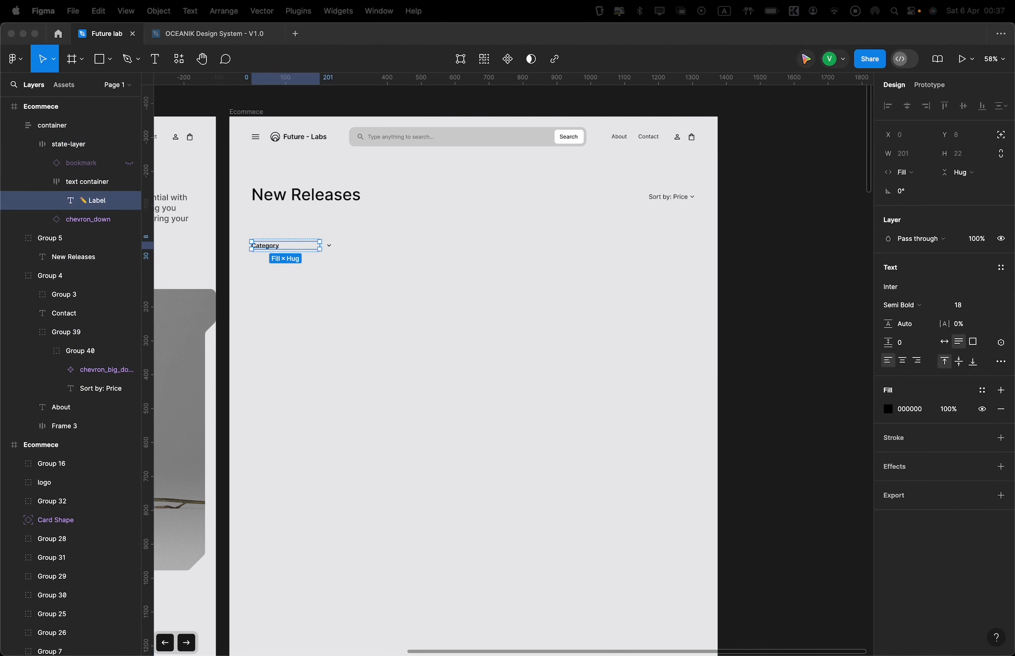
{"action": "left_click", "coordinate": [973, 303]}
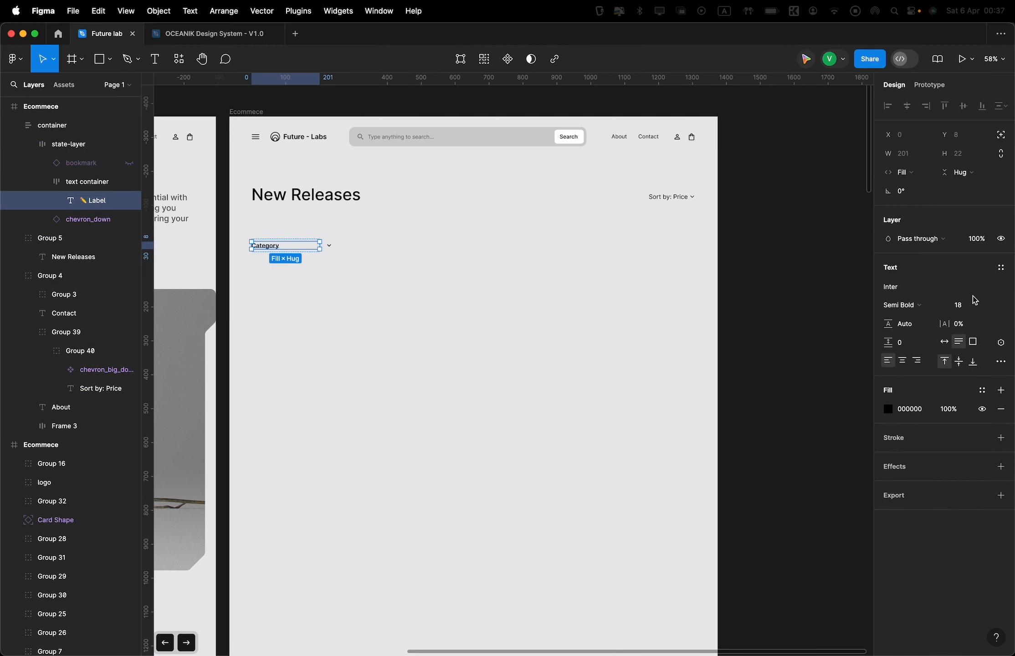
{"action": "type", "text": "20"}
{"action": "left_click", "coordinate": [927, 307]}
{"action": "left_click", "coordinate": [912, 288]}
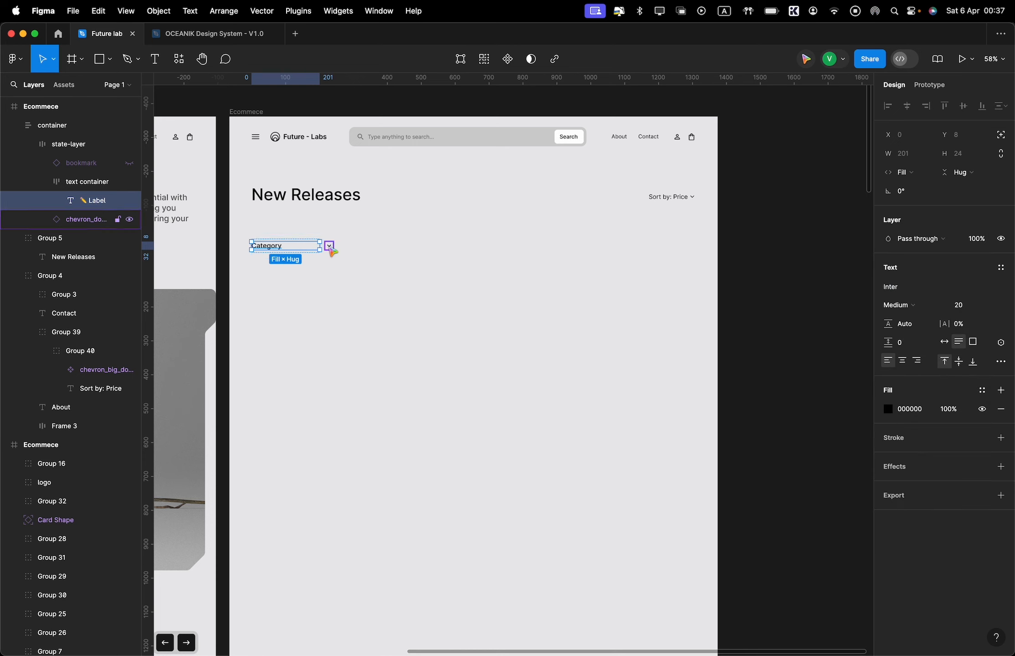
Flip the Category row's chevron vertically so it points up
{"action": "left_click", "coordinate": [356, 251]}
{"action": "double_click", "coordinate": [330, 246]}
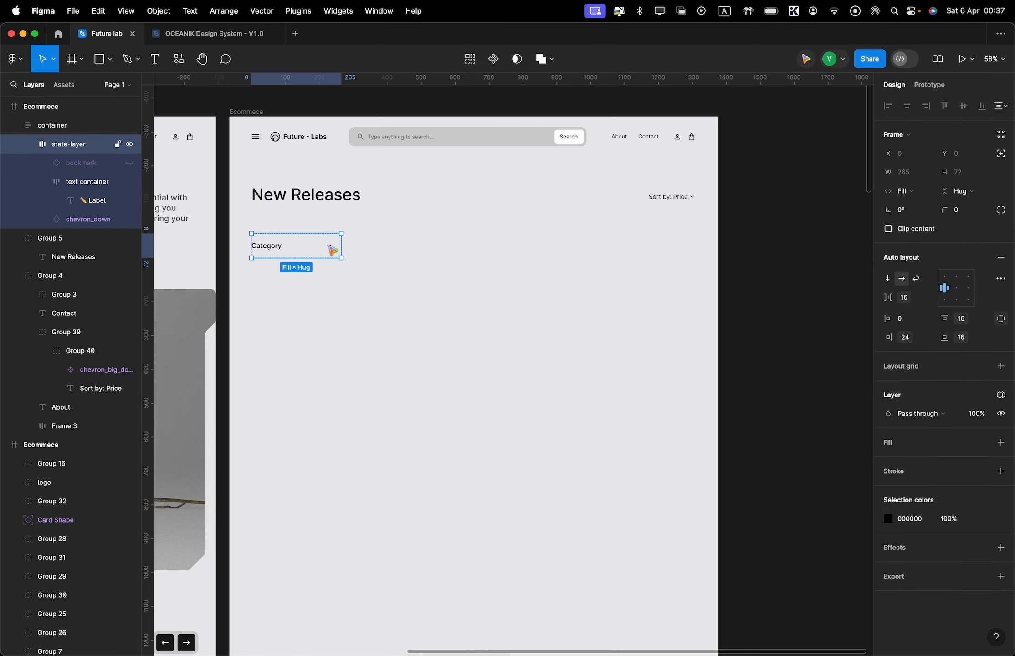
{"action": "double_click", "coordinate": [329, 246]}
{"action": "key", "text": "shift+v"}
{"action": "left_click", "coordinate": [369, 248]}
{"action": "scroll", "coordinate": [369, 249], "scroll_direction": "left", "scroll_amount": 3}
{"action": "scroll", "coordinate": [370, 247], "scroll_direction": "up", "scroll_amount": 4}
{"action": "left_click", "coordinate": [369, 243]}
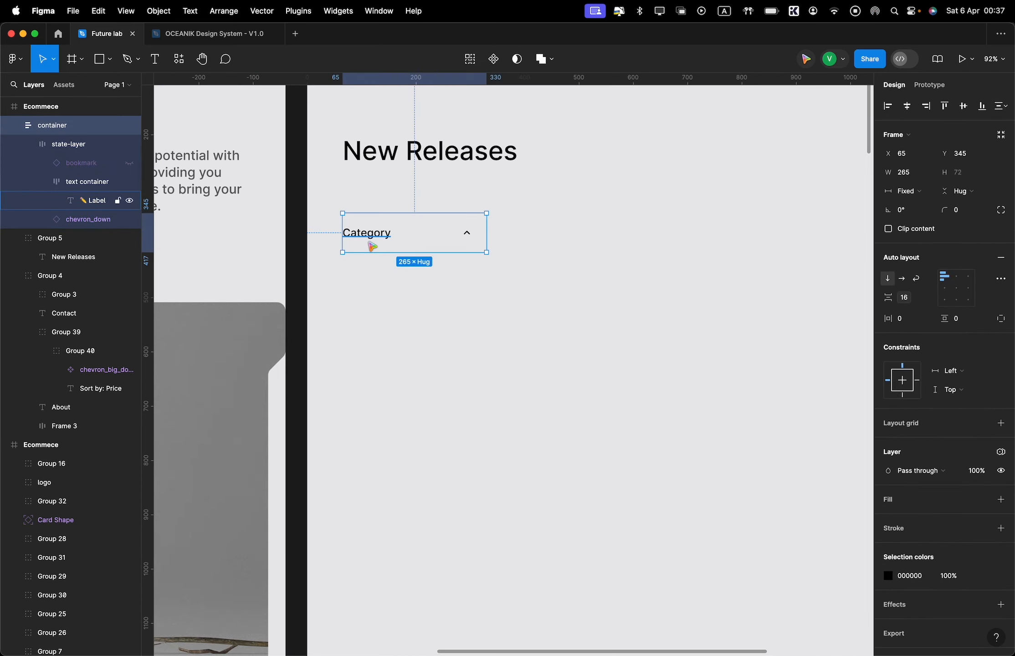
Search the OCEANIK Design System file for "checkbox" and copy the empty single checkbox from the first Sign up screen
{"action": "left_click", "coordinate": [210, 28]}
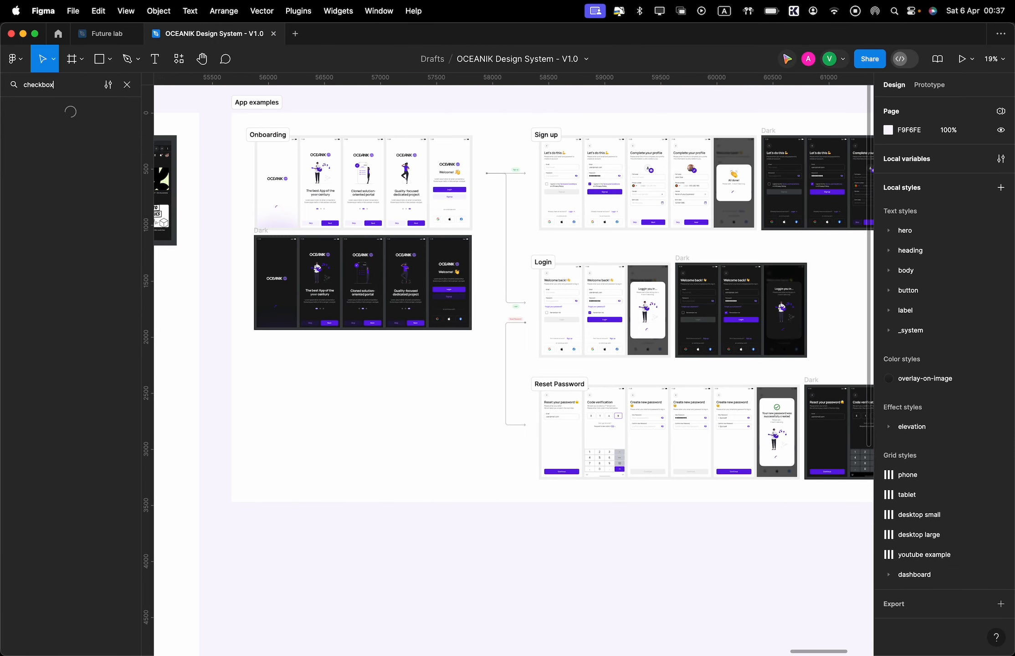
{"action": "double_click", "coordinate": [329, 375]}
{"action": "double_click", "coordinate": [330, 374]}
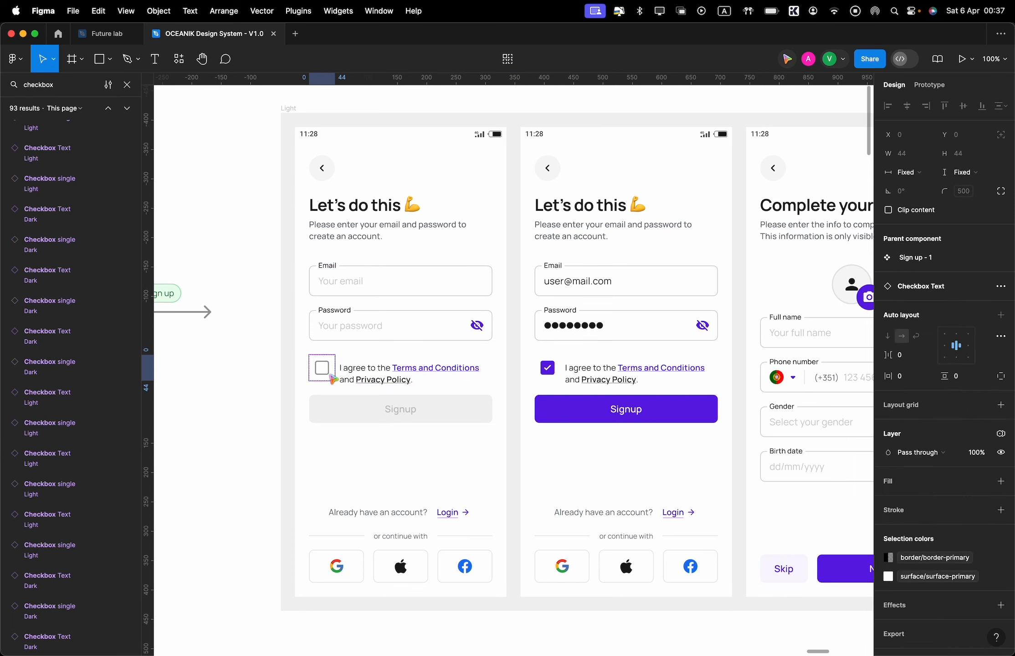
{"action": "key", "text": "shift+Return"}
Paste the checkbox into the Future lab page and place it below the Category label at X 55, Y 417
{"action": "left_click", "coordinate": [112, 34]}
{"action": "left_click", "coordinate": [358, 283]}
{"action": "key", "text": "super+v"}
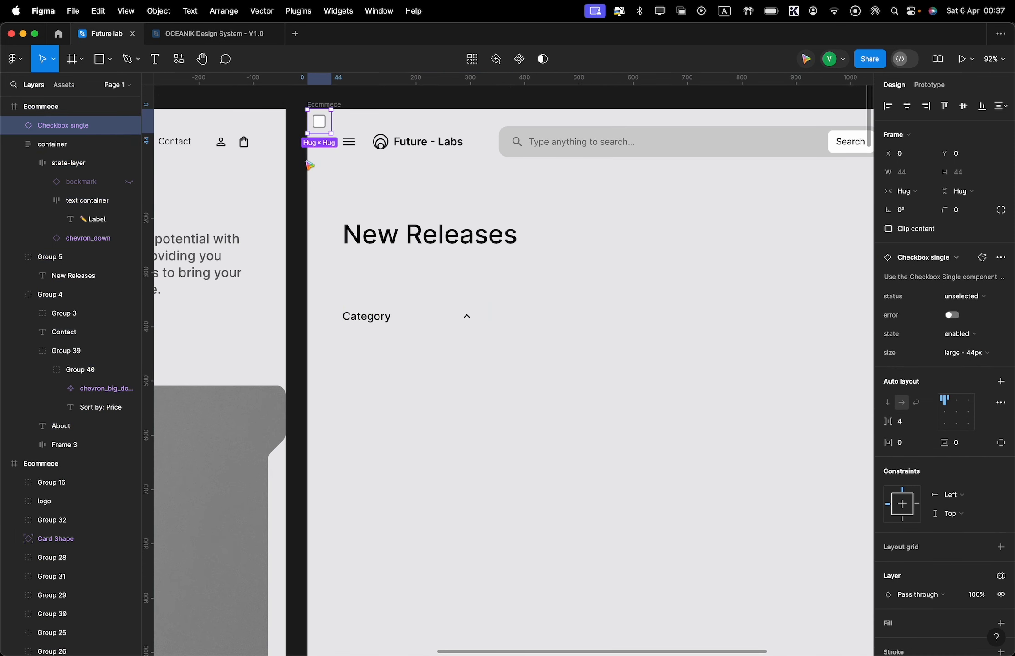
{"action": "left_click_drag", "start_coordinate": [317, 120], "coordinate": [349, 348]}
Detach the checkbox instance and strip its wrapper layers down to the bare 24 × 24 box
{"action": "scroll", "coordinate": [938, 550], "scroll_direction": "down", "scroll_amount": 5}
{"action": "key", "text": "Return"}
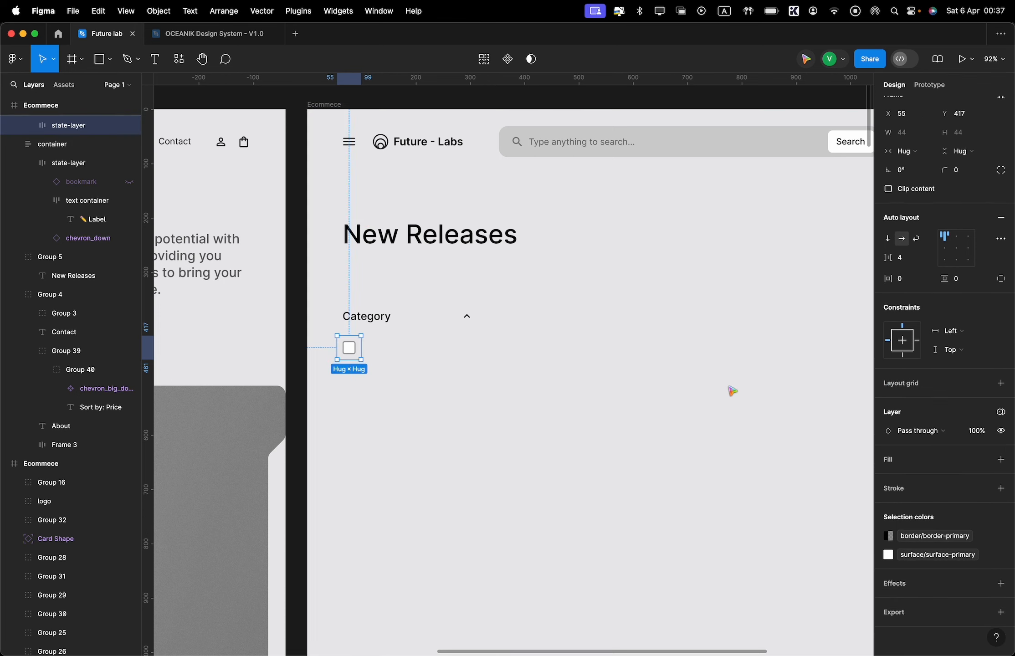
{"action": "scroll", "coordinate": [355, 332], "scroll_direction": "up", "scroll_amount": 5}
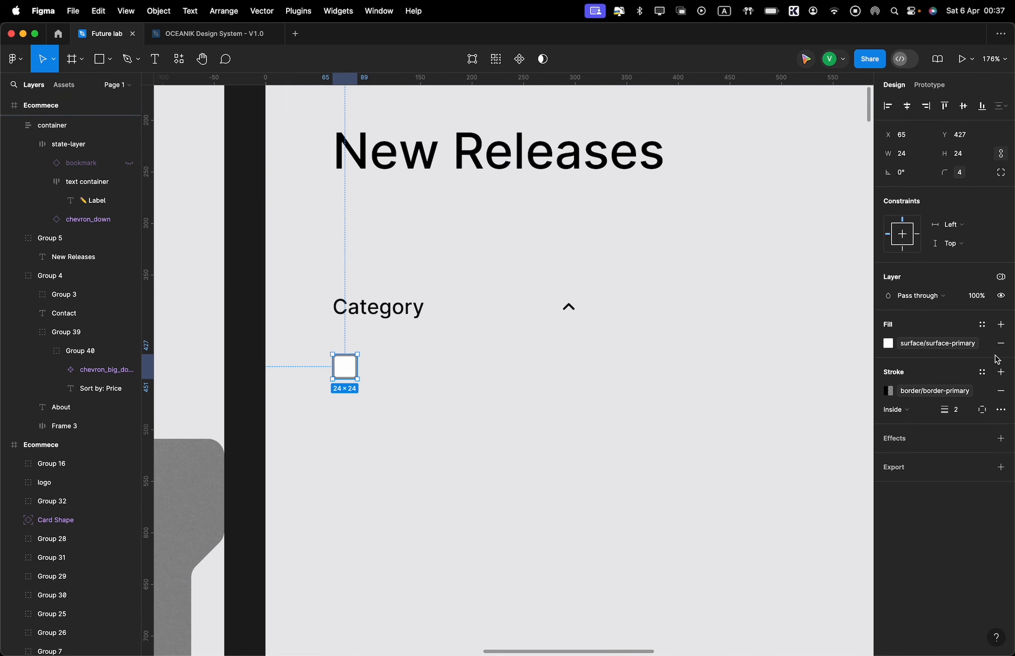
Remove the checkbox's white fill and replace its stroke with a black inside stroke of 1.5
{"action": "left_click", "coordinate": [1001, 344]}
{"action": "left_click", "coordinate": [1001, 372]}
{"action": "left_click", "coordinate": [1002, 352]}
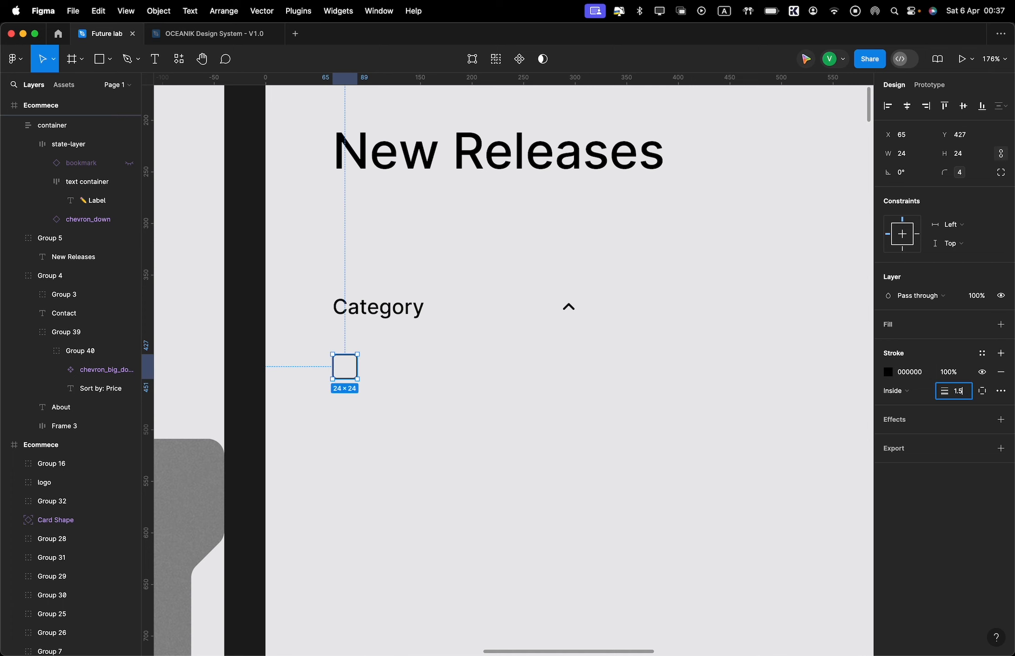
{"action": "left_click", "coordinate": [585, 389]}
Duplicate the Category label beside the checkbox at X 104, Y 427 and change its text to "Category Name"
{"action": "left_click_drag", "start_coordinate": [380, 313], "coordinate": [421, 374]}
{"action": "double_click", "coordinate": [421, 374]}
{"action": "type", "text": "Categ"}
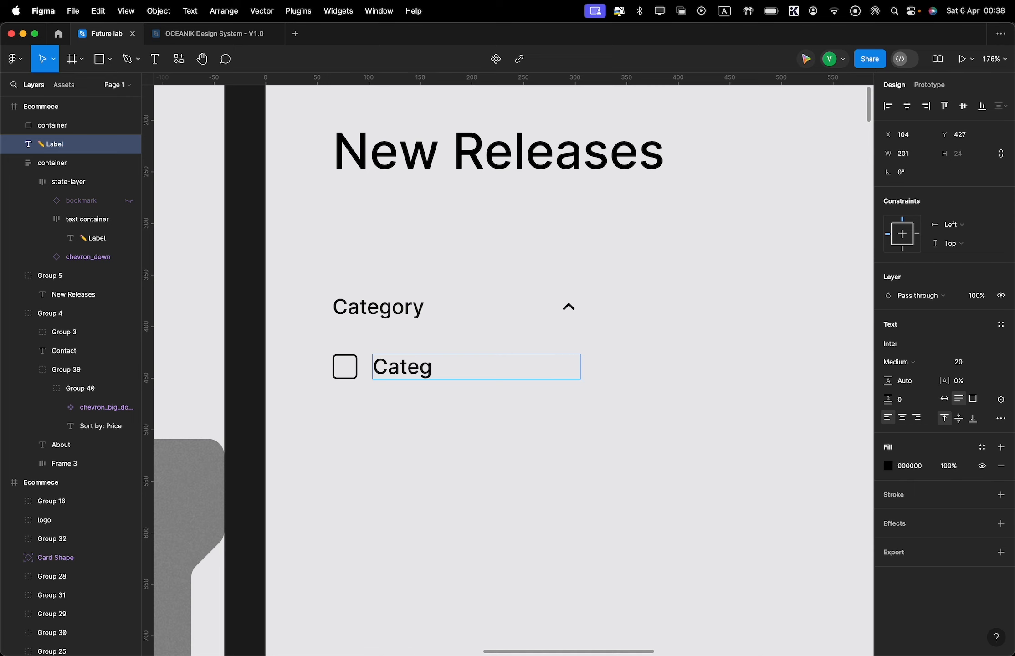
{"action": "type", "text": "ory Name"}
{"action": "key", "text": "Escape"}
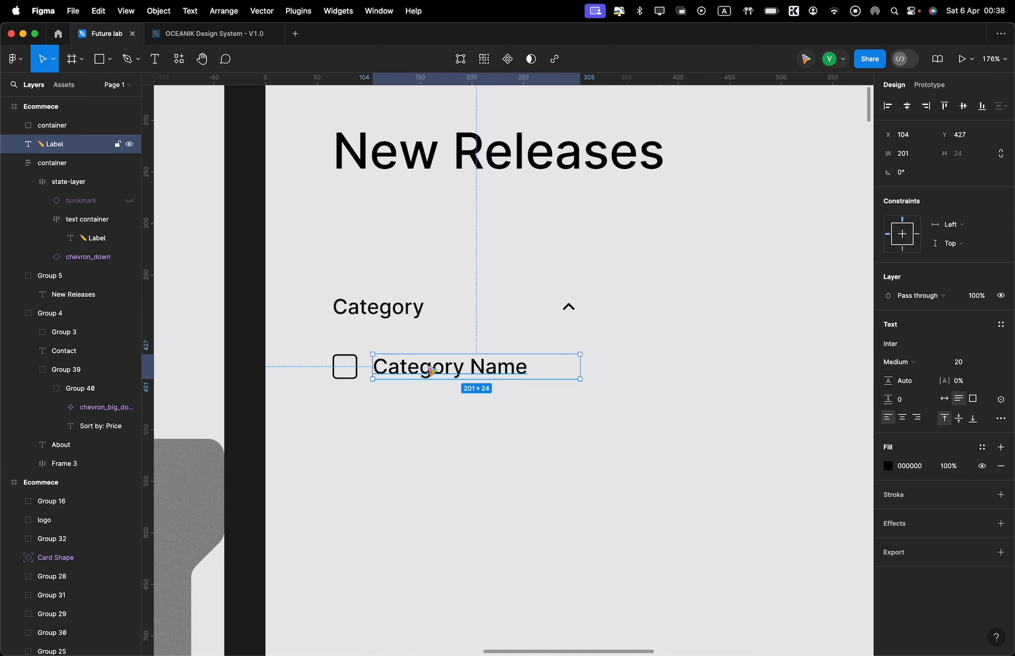
Group the checkbox and its label with a 16 px gap and place a duplicate of the row below at Y 470
{"action": "left_click_drag", "start_coordinate": [458, 436], "coordinate": [384, 403]}
{"action": "key", "text": "super+g"}
{"action": "scroll", "coordinate": [342, 373], "scroll_direction": "down", "scroll_amount": 3}
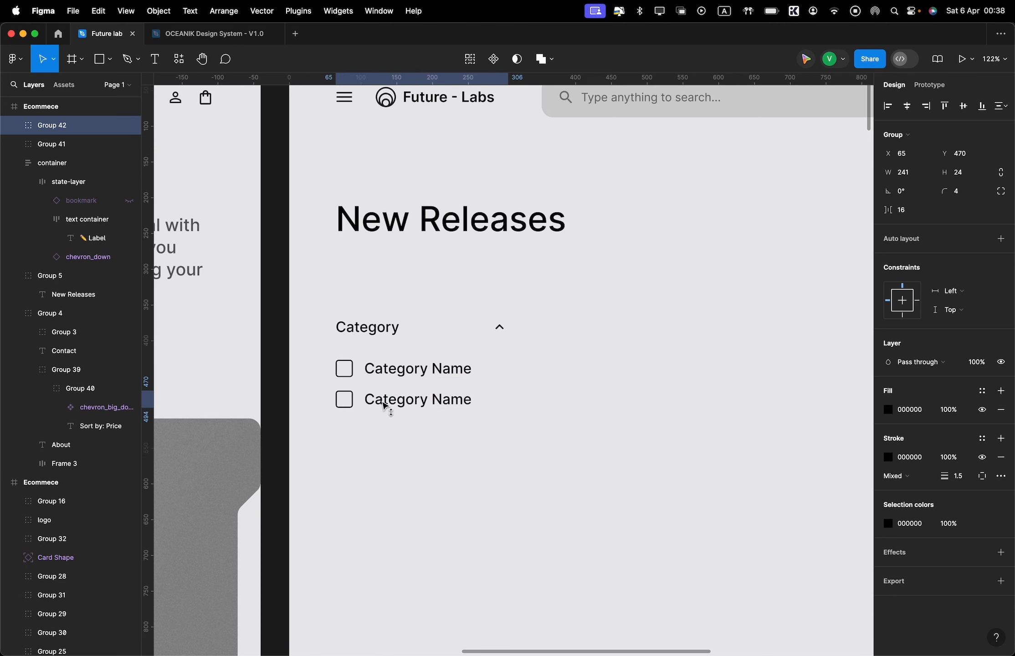
Repeat the checkbox row duplication six more times down the list at the same spacing
{"action": "key", "text": "super+d"}
{"action": "key", "text": "super+d"}
{"action": "key", "text": "super+d"}
{"action": "key", "text": "super+d"}
{"action": "key", "text": "super+d"}
{"action": "key", "text": "super+d"}
Remove the second row's checkbox stroke and give the box a solid black fill
{"action": "double_click", "coordinate": [344, 400]}
{"action": "scroll", "coordinate": [350, 394], "scroll_direction": "up", "scroll_amount": 8}
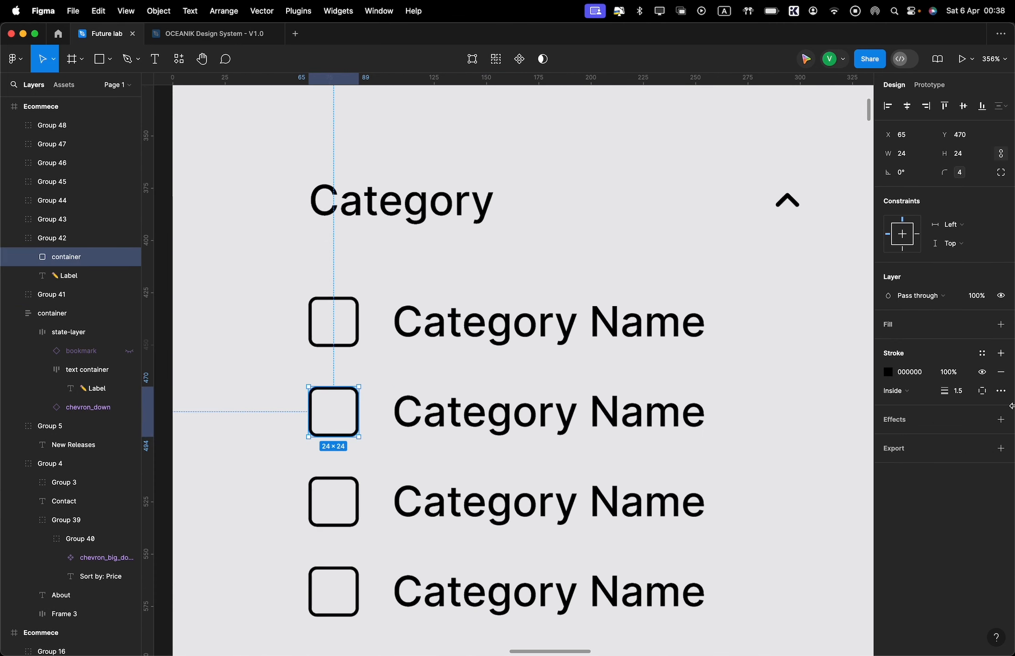
{"action": "left_click", "coordinate": [1001, 372]}
{"action": "left_click", "coordinate": [1001, 324]}
{"action": "left_click", "coordinate": [888, 343]}
{"action": "left_click", "coordinate": [803, 391]}
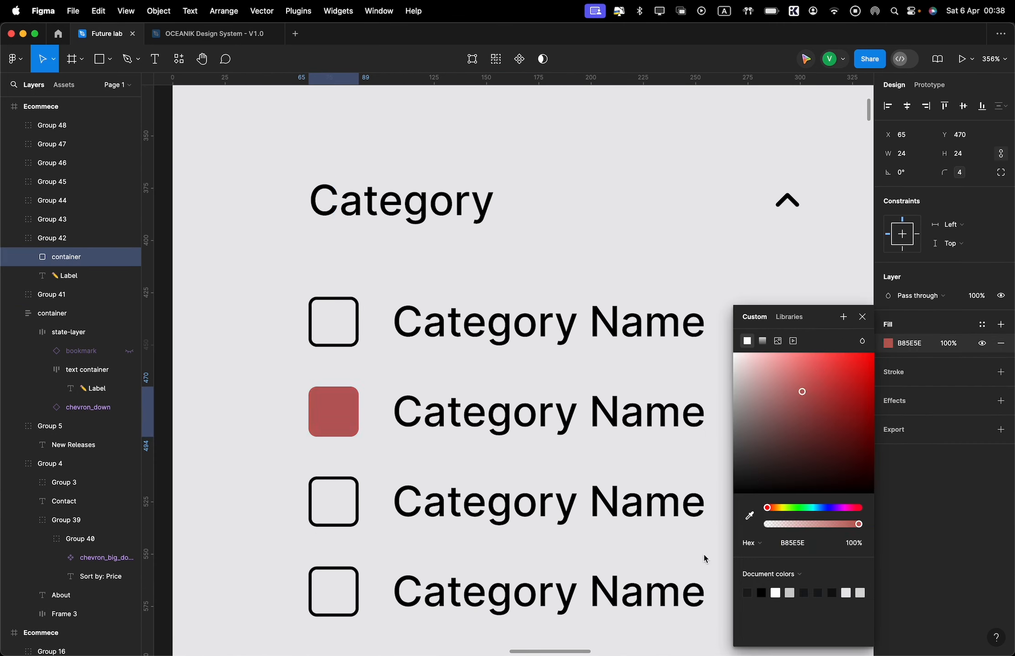
{"action": "left_click_drag", "start_coordinate": [803, 392], "coordinate": [705, 560]}
{"action": "key", "text": "super+f"}
{"action": "type", "text": "checkbox"}
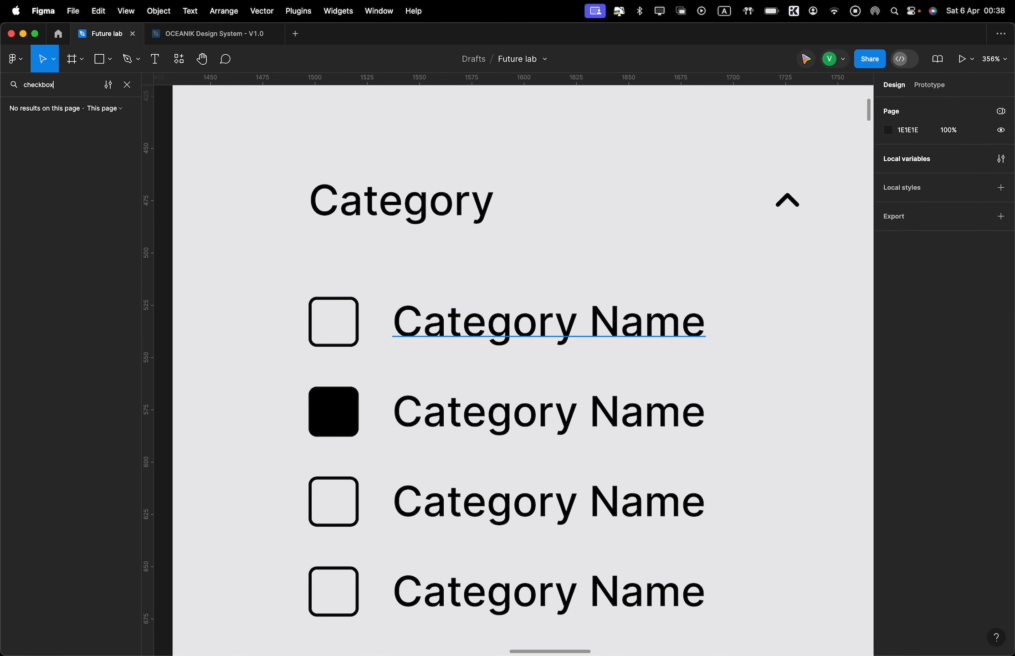
{"action": "key", "text": "super+a"}
Copy the white check mark from the OCEANIK Sign up screen's selected checkbox and paste it onto the black checkbox in Future lab
{"action": "left_click", "coordinate": [227, 34]}
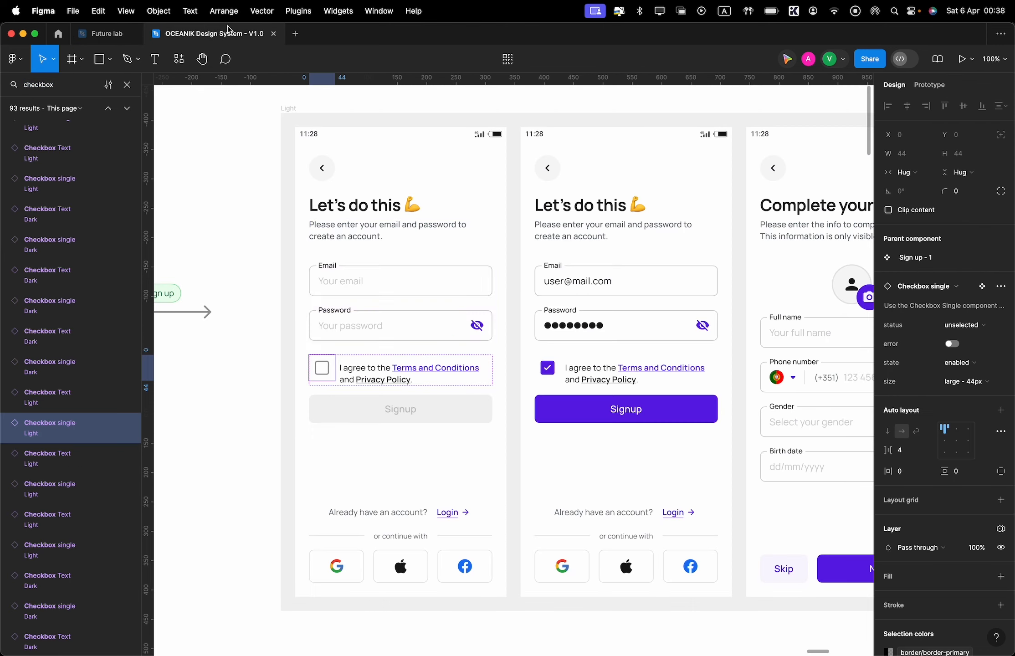
{"action": "left_click", "coordinate": [550, 369], "text": "super"}
{"action": "left_click", "coordinate": [80, 34]}
{"action": "left_click", "coordinate": [367, 401]}
{"action": "key", "text": "super+v"}
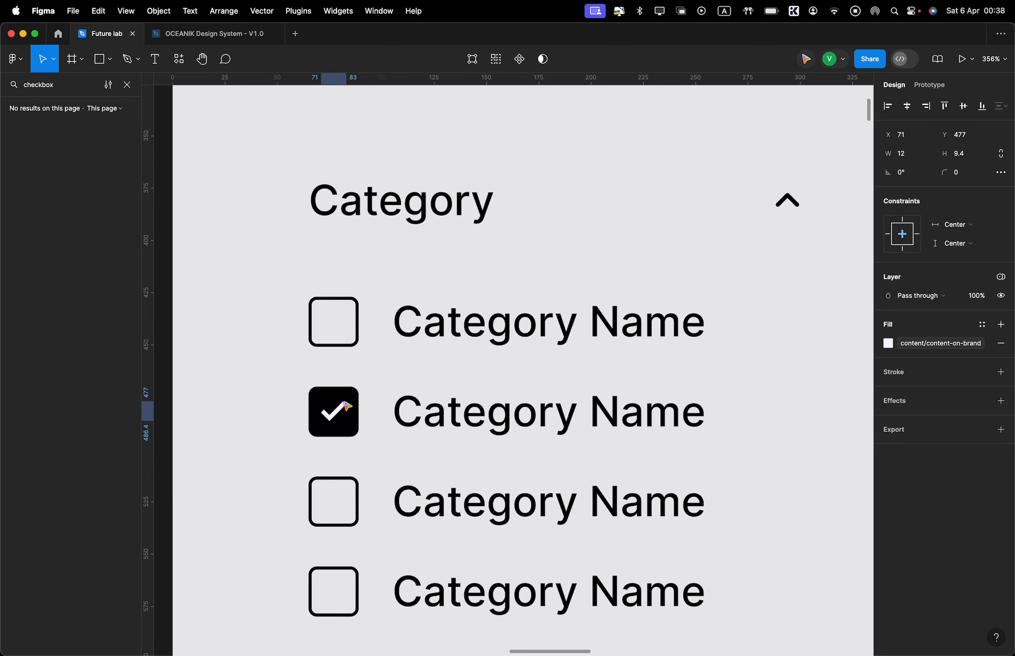
Set the Category heading's font weight to Semi Bold
{"action": "left_click", "coordinate": [435, 385]}
{"action": "scroll", "coordinate": [435, 385], "scroll_direction": "down", "scroll_amount": 10}
{"action": "left_click", "coordinate": [432, 356], "text": "super"}
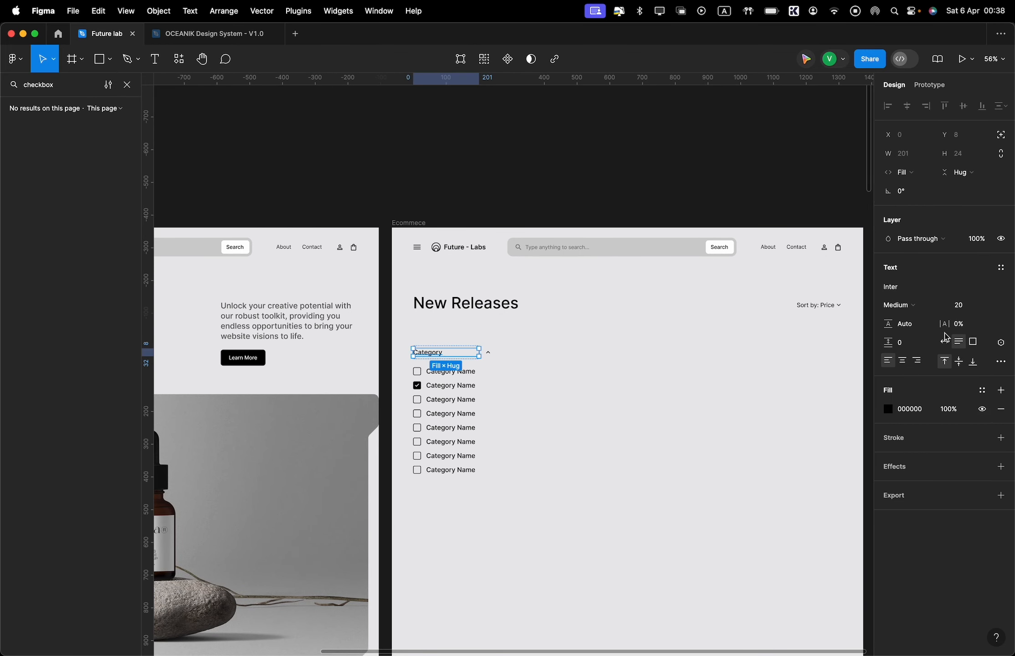
{"action": "left_click", "coordinate": [909, 306]}
{"action": "left_click", "coordinate": [918, 320]}
Set the font weight of all the Category Name labels in the filter list to Regular
{"action": "left_click_drag", "start_coordinate": [415, 499], "coordinate": [443, 327]}
{"action": "left_click_drag", "start_coordinate": [470, 493], "coordinate": [459, 368]}
{"action": "left_click", "coordinate": [899, 391]}
{"action": "left_click", "coordinate": [917, 378]}
{"action": "left_click", "coordinate": [592, 456]}
Return the Category heading's font weight to Medium
{"action": "left_click", "coordinate": [428, 354], "text": "super"}
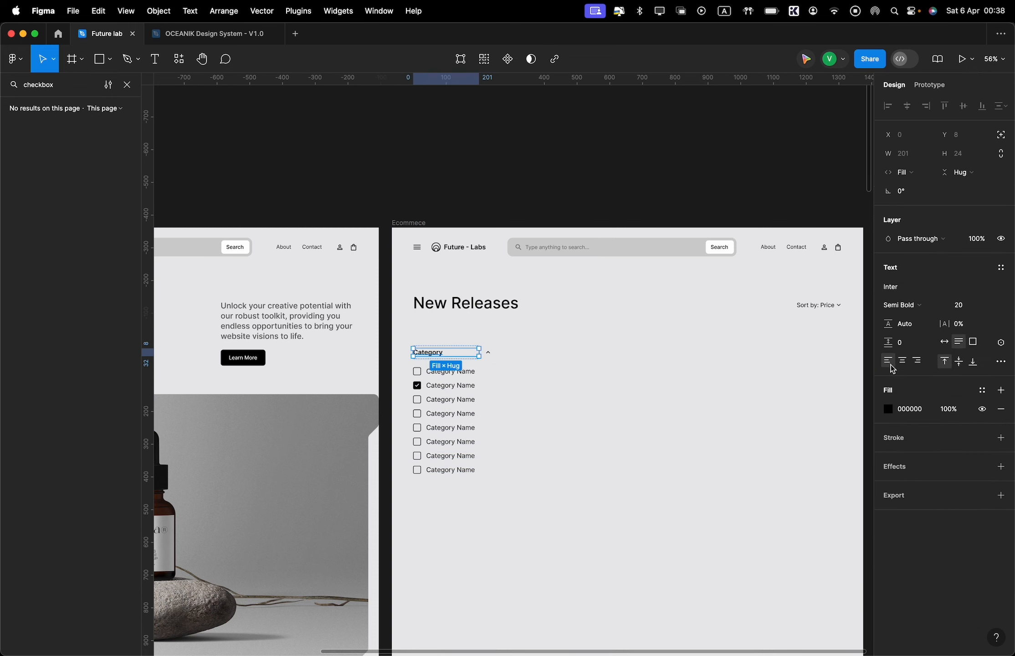
{"action": "left_click", "coordinate": [920, 302]}
{"action": "left_click", "coordinate": [914, 292]}
{"action": "left_click", "coordinate": [572, 458]}
{"action": "scroll", "coordinate": [571, 457], "scroll_direction": "down", "scroll_amount": 1}
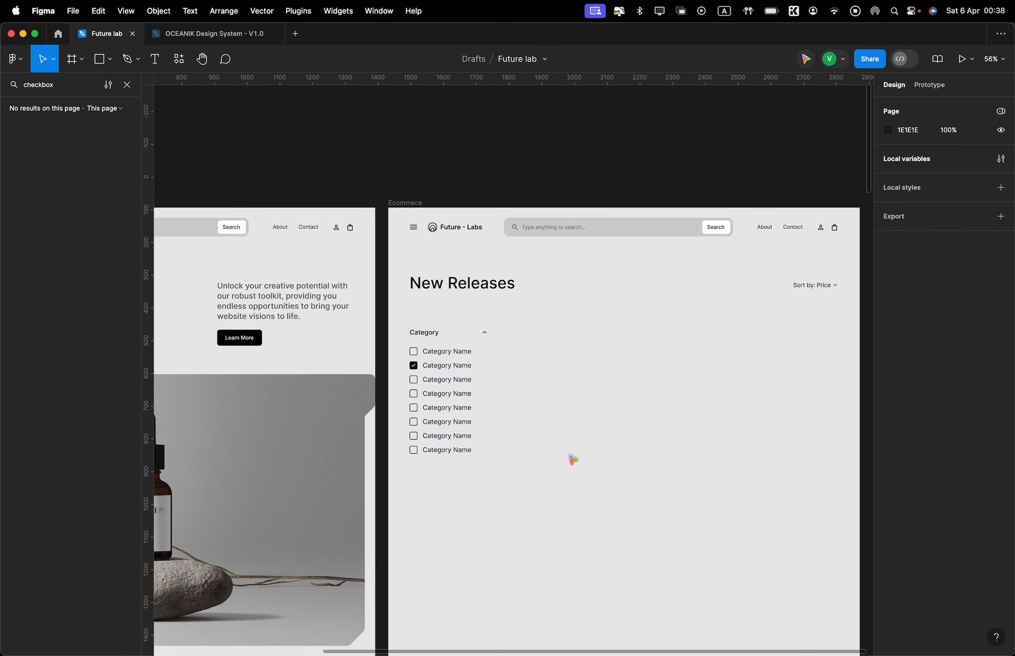
Reduce the font size of all the Category Name labels in the filter list to 18
{"action": "left_click_drag", "start_coordinate": [451, 458], "coordinate": [449, 339]}
{"action": "left_click", "coordinate": [621, 344]}
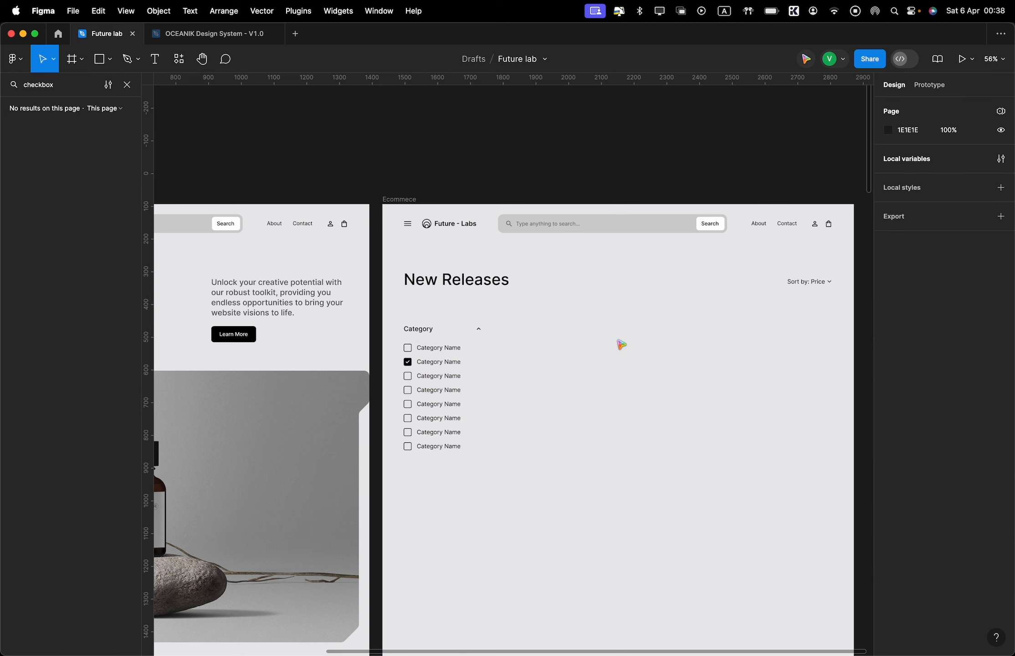
{"action": "scroll", "coordinate": [620, 342], "scroll_direction": "down", "scroll_amount": 2}
{"action": "left_click_drag", "start_coordinate": [500, 274], "coordinate": [459, 345]}
{"action": "left_click", "coordinate": [558, 350]}
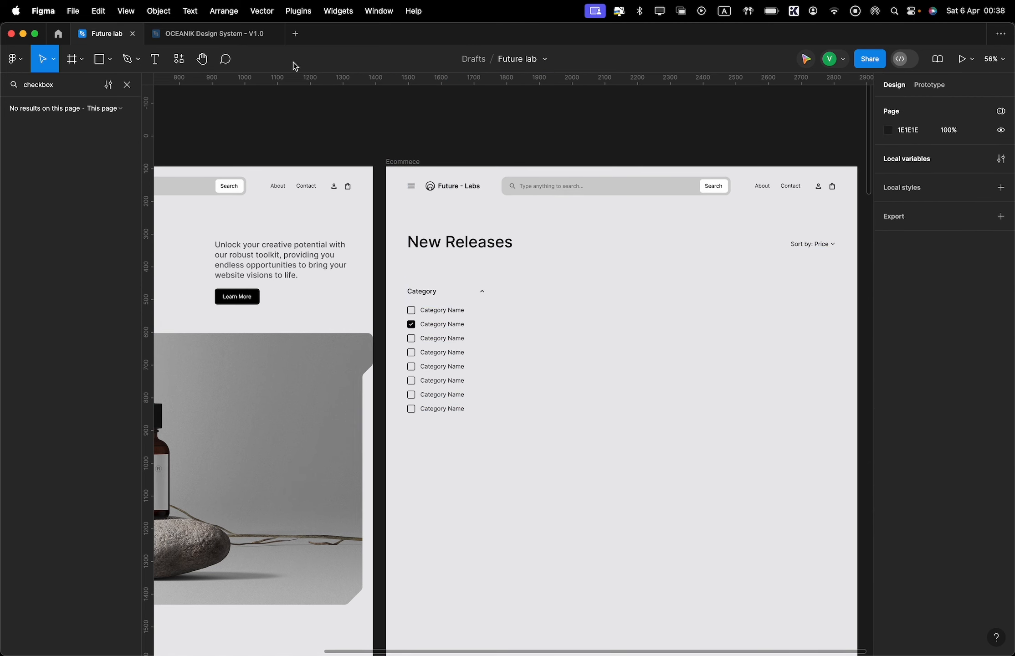
Paste the v2 Card Shape with the terracotta vase image and place it beside the Category filter at Y 361
{"action": "scroll", "coordinate": [461, 342], "scroll_direction": "right", "scroll_amount": 3}
{"action": "scroll", "coordinate": [460, 342], "scroll_direction": "down", "scroll_amount": 1}
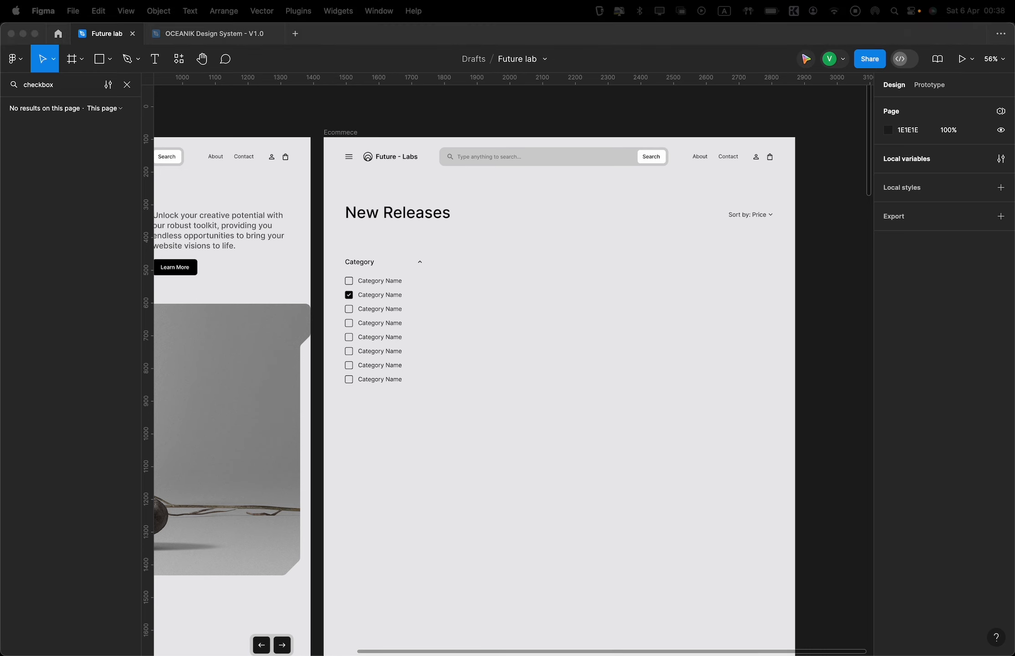
{"action": "left_click", "coordinate": [659, 373]}
{"action": "key", "text": "super+v"}
{"action": "left_click_drag", "start_coordinate": [521, 368], "coordinate": [412, 319]}
{"action": "key", "text": "ctrl+g"}
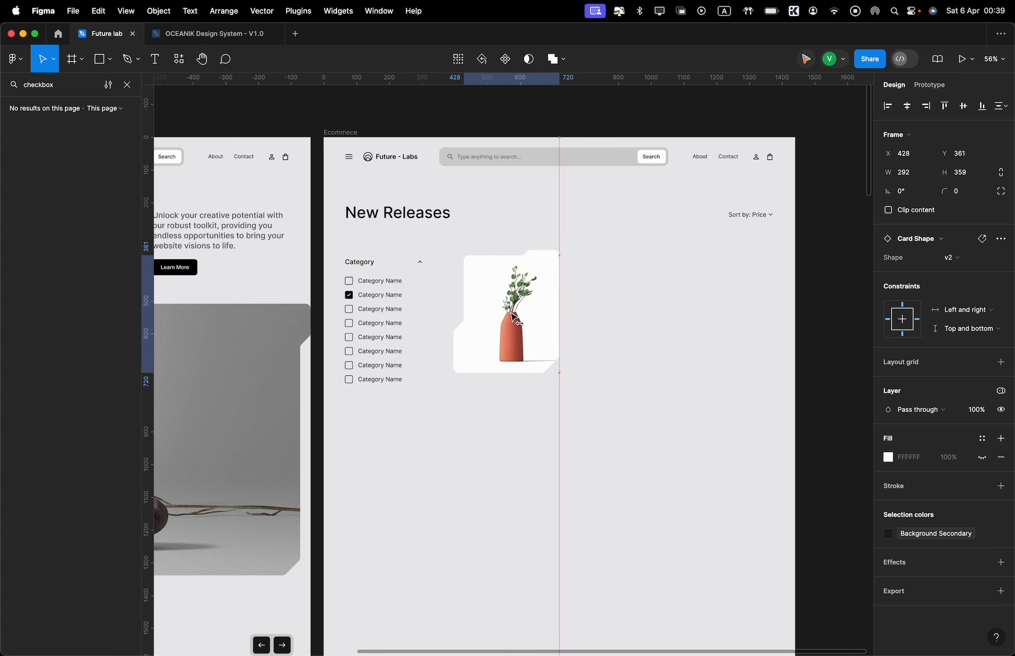
Duplicate the vase card twice across the row and set the horizontal spacing between the three cards to 50
{"action": "left_click_drag", "start_coordinate": [510, 320], "coordinate": [623, 319]}
{"action": "key", "text": "super+d"}
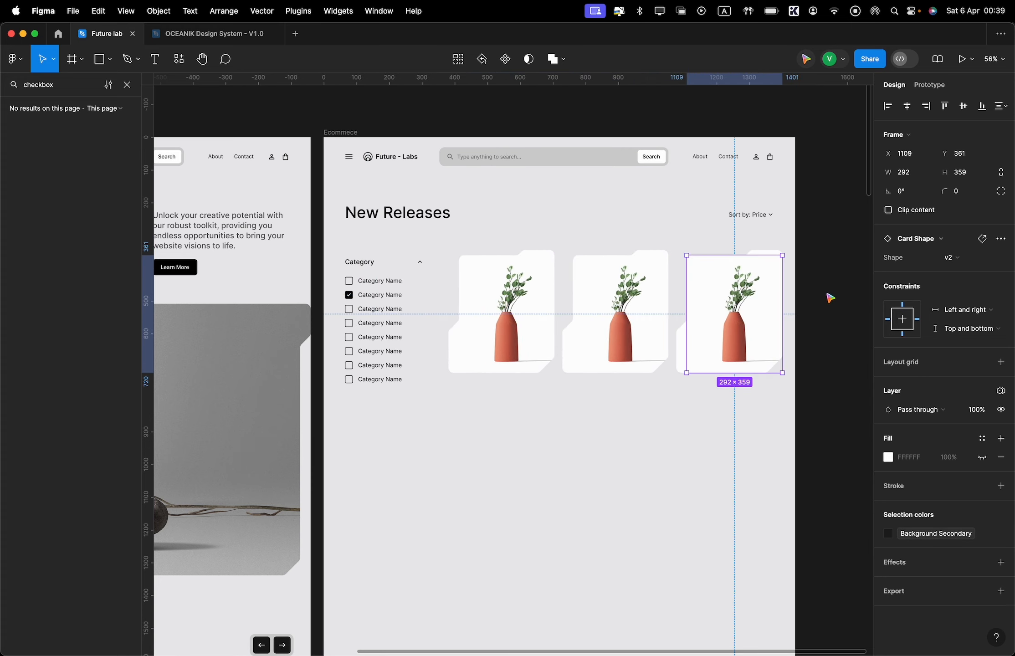
{"action": "left_click_drag", "start_coordinate": [806, 272], "coordinate": [515, 328]}
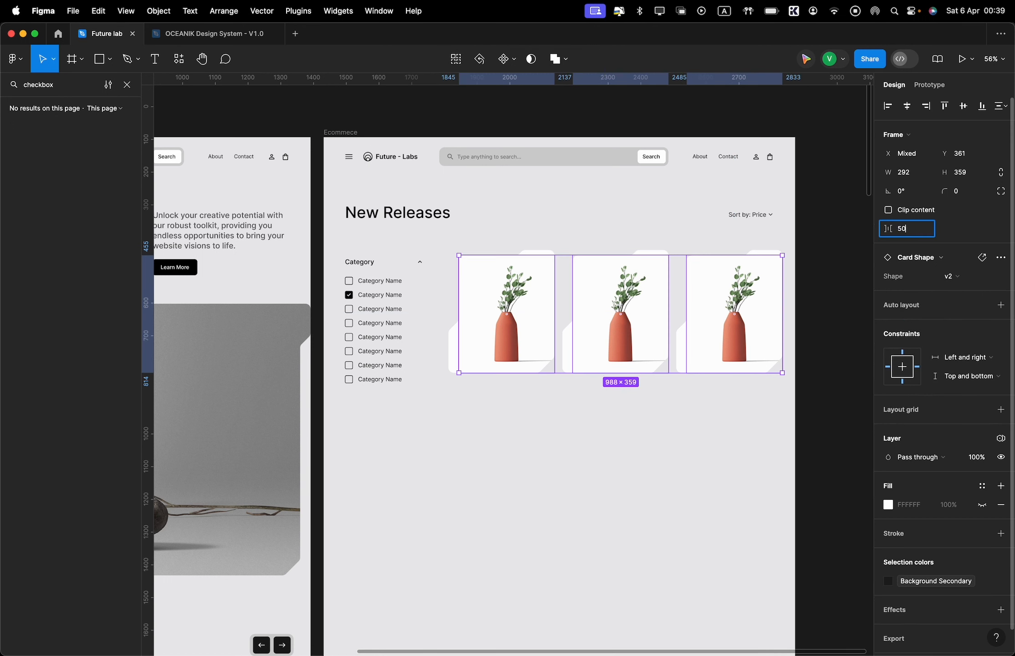
{"action": "key", "text": "Return"}
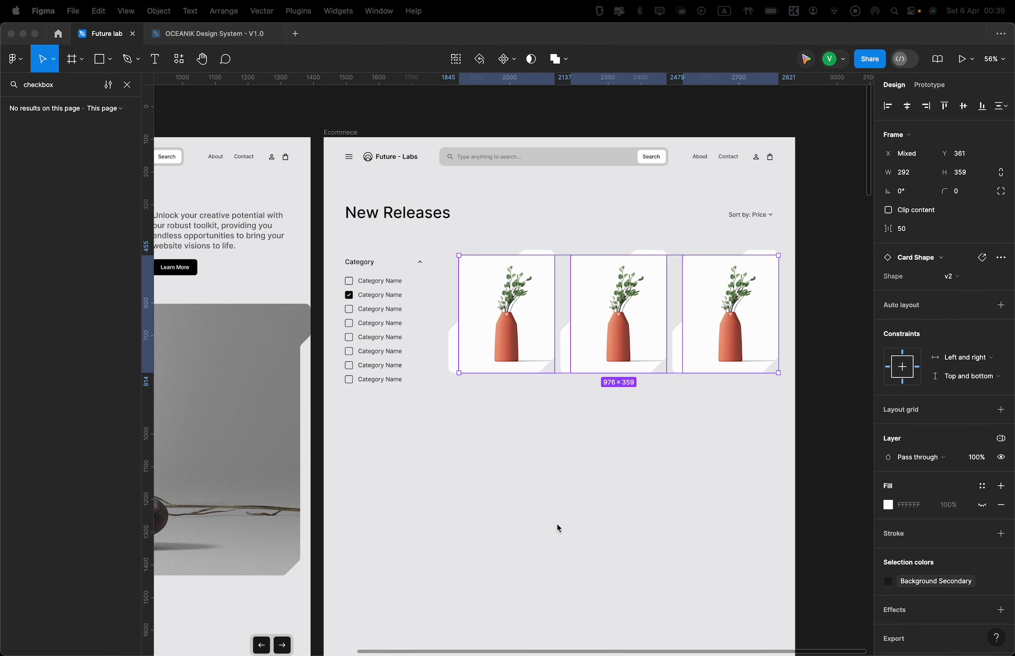
Replace the middle card's image with the pink speckled vase and the third card's image with the orange potted plant
{"action": "left_click", "coordinate": [639, 304], "text": "super"}
{"action": "key", "text": "super+v"}
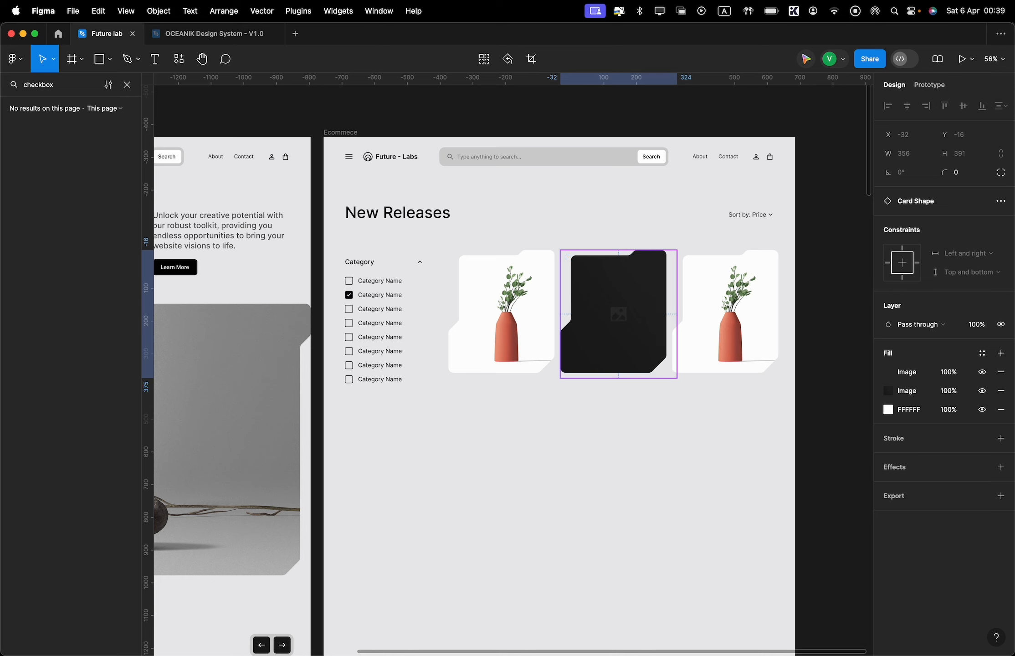
{"action": "left_click", "coordinate": [739, 300], "text": "super"}
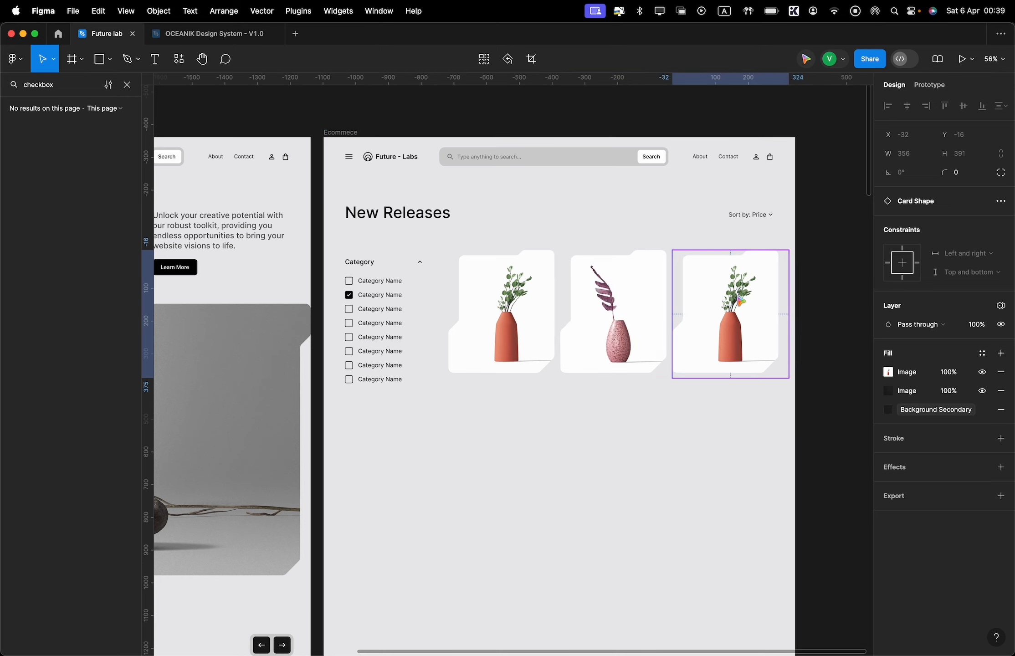
{"action": "key", "text": "super+v"}
{"action": "left_click", "coordinate": [721, 395]}
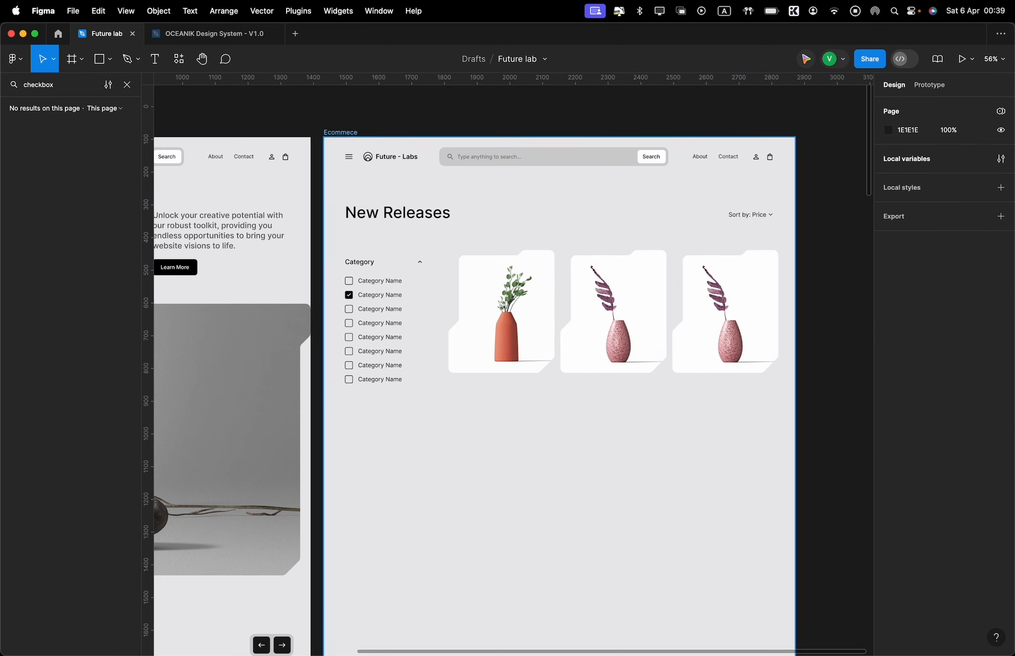
{"action": "left_click", "coordinate": [731, 360], "text": "super"}
{"action": "key", "text": "super+v"}
{"action": "left_click", "coordinate": [730, 398]}
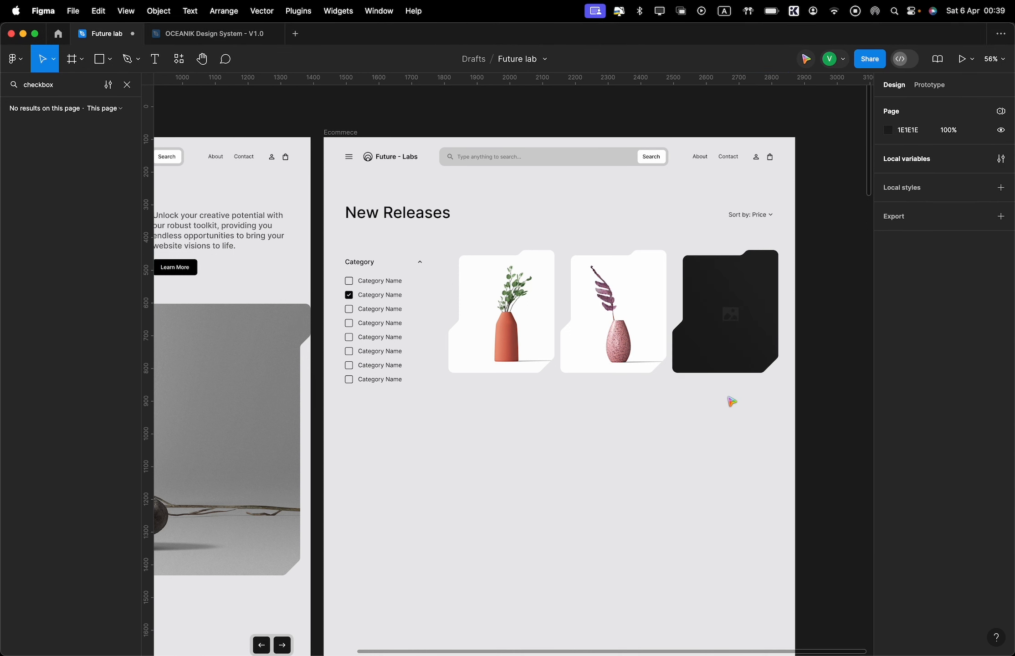
Place a copy of a Category Name label below the first card at X 378, Y 766 and change its text to Product Name
{"action": "scroll", "coordinate": [728, 398], "scroll_direction": "left", "scroll_amount": 2}
{"action": "left_click_drag", "start_coordinate": [461, 281], "coordinate": [564, 400]}
{"action": "double_click", "coordinate": [554, 391]}
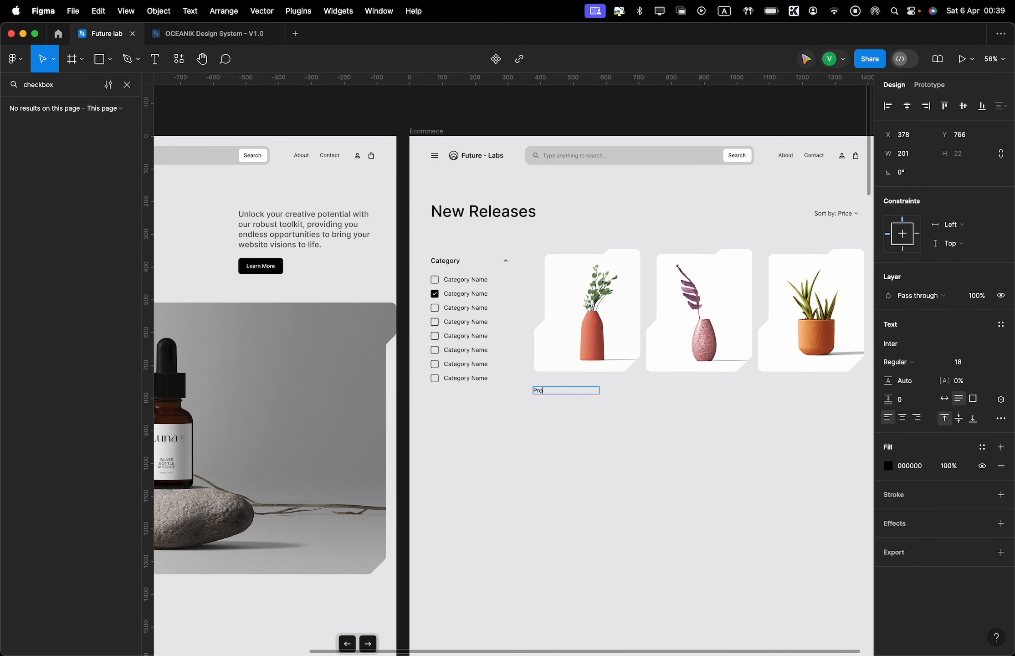
{"action": "key", "text": "Escape"}
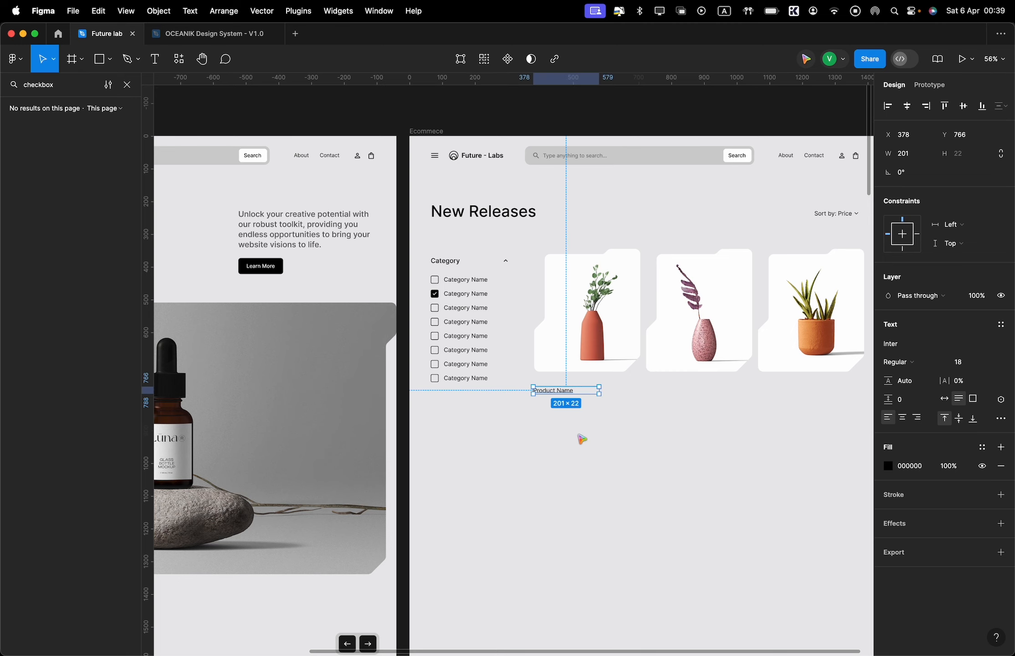
{"action": "scroll", "coordinate": [583, 433], "scroll_direction": "up", "scroll_amount": 10}
{"action": "key", "text": "Escape"}
Switch to the OCEANIK Design System file, search its layers for "colors" and open a Dark Colors result
{"action": "left_click", "coordinate": [156, 33]}
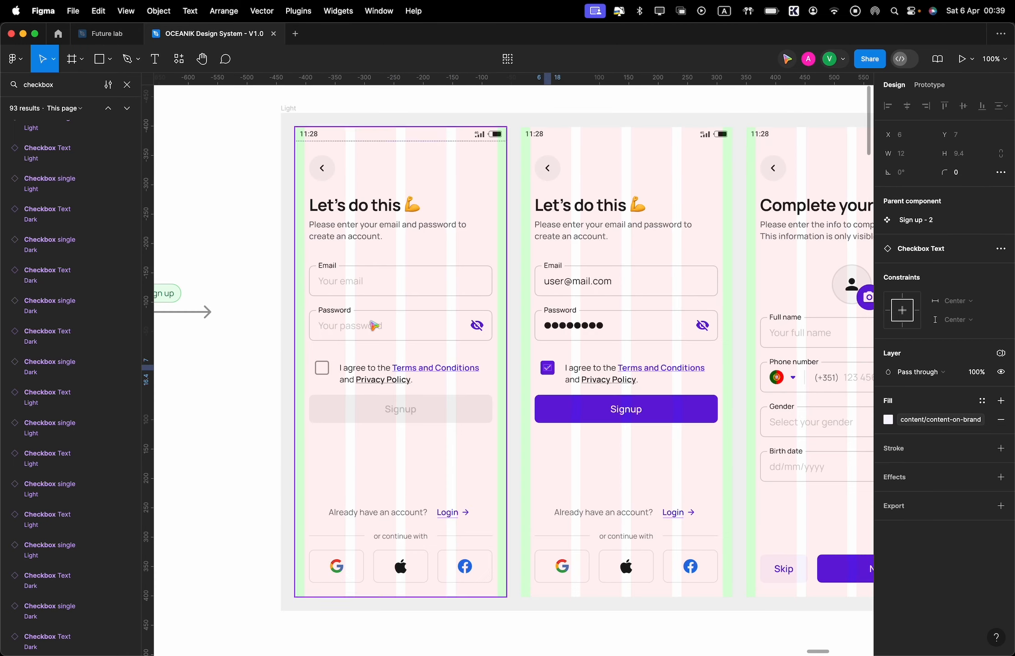
{"action": "key", "text": "Escape"}
{"action": "scroll", "coordinate": [373, 326], "scroll_direction": "down", "scroll_amount": 8}
{"action": "key", "text": "super+f"}
{"action": "type", "text": "colors"}
{"action": "left_click", "coordinate": [39, 318]}
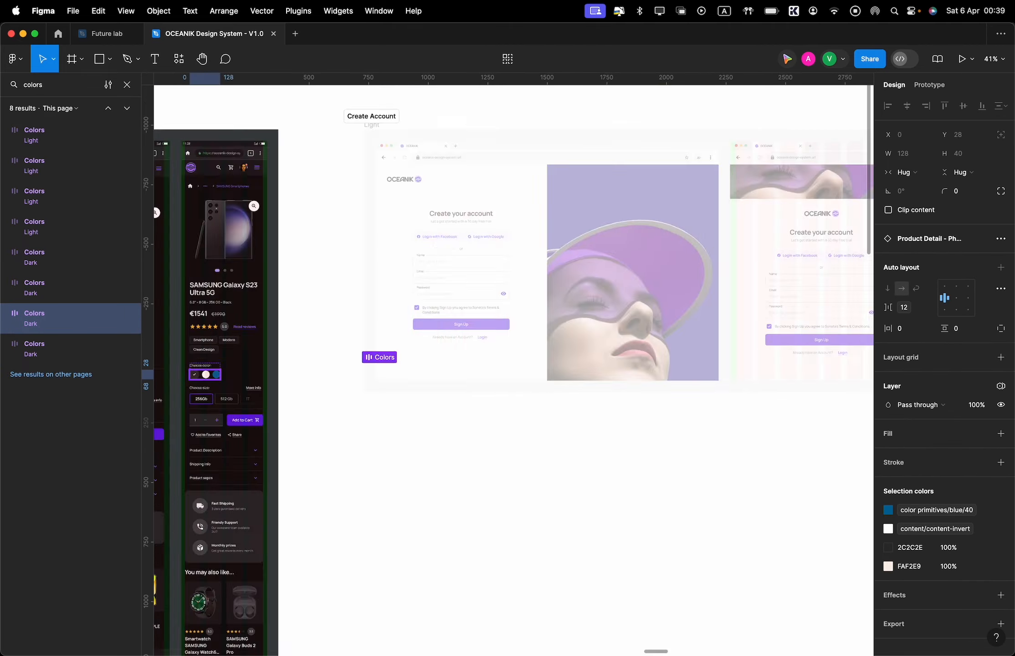
Find the light product detail screen for the SAMSUNG Galaxy S23 Ultra 5G and copy its row of three color swatches
{"action": "scroll", "coordinate": [205, 375], "scroll_direction": "left", "scroll_amount": 8}
{"action": "scroll", "coordinate": [422, 389], "scroll_direction": "up", "scroll_amount": 8}
{"action": "left_click", "coordinate": [460, 381]}
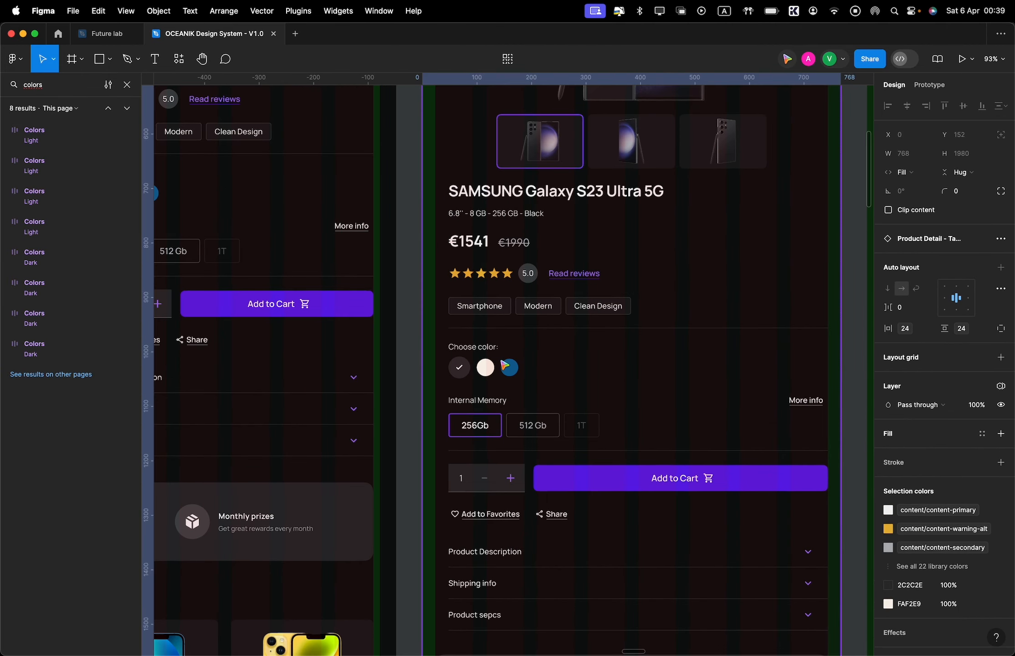
{"action": "scroll", "coordinate": [609, 383], "scroll_direction": "left", "scroll_amount": 6}
{"action": "left_click", "coordinate": [790, 368]}
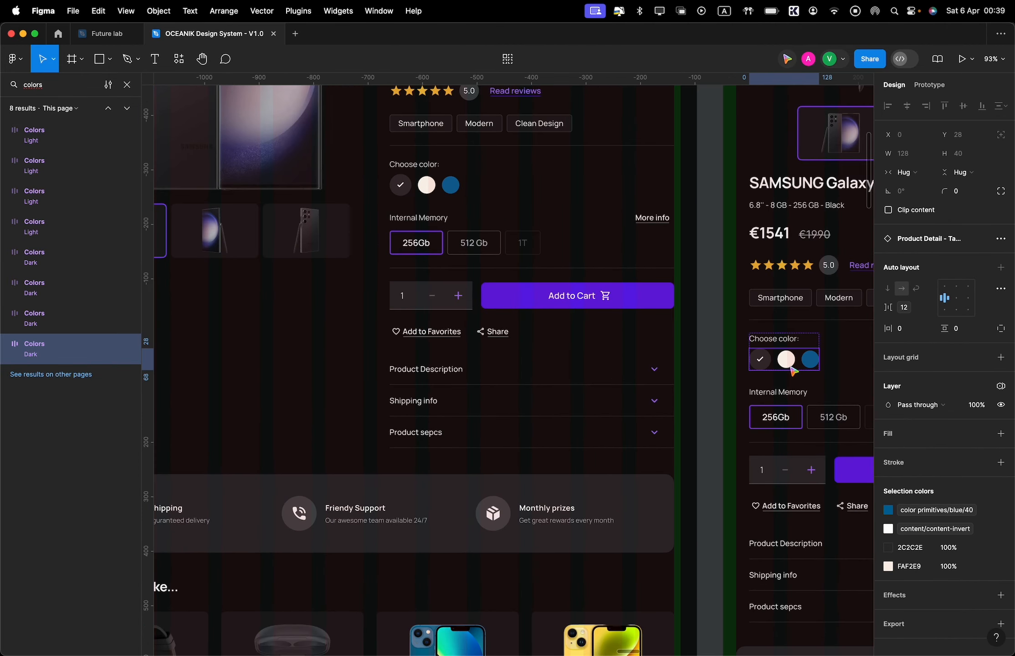
{"action": "scroll", "coordinate": [381, 165], "scroll_direction": "down", "scroll_amount": 10}
{"action": "scroll", "coordinate": [494, 171], "scroll_direction": "up", "scroll_amount": 10}
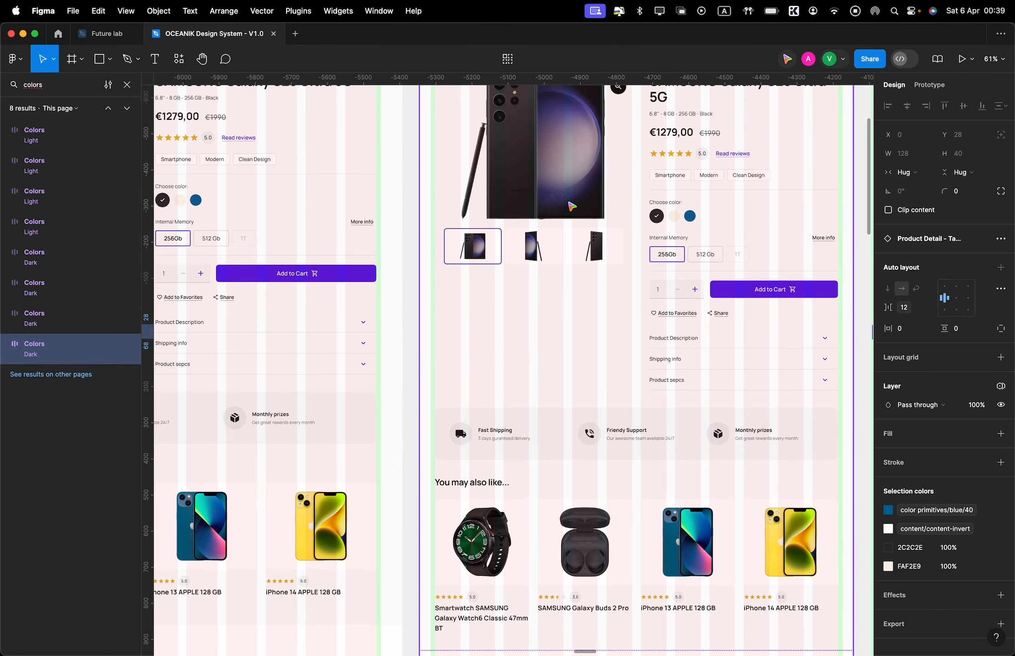
{"action": "scroll", "coordinate": [340, 210], "scroll_direction": "left", "scroll_amount": 5}
{"action": "left_click", "coordinate": [340, 211]}
{"action": "double_click", "coordinate": [340, 211]}
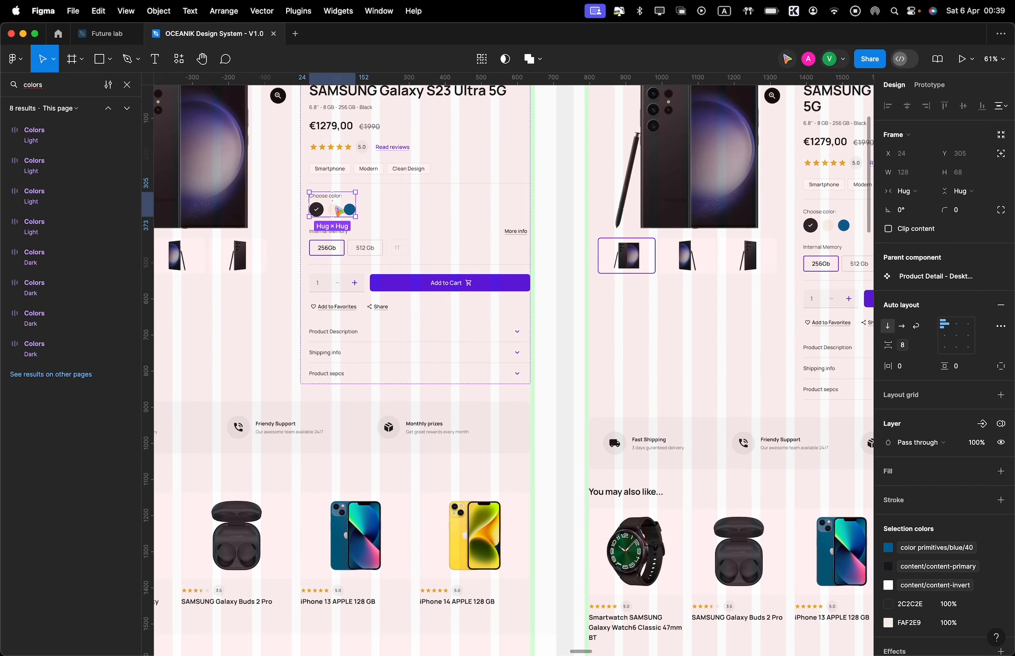
{"action": "key", "text": "super+c"}
Paste the color swatches into Future lab and align them with Product Name under the first card at X 577, Y 757
{"action": "left_click", "coordinate": [107, 33]}
{"action": "key", "text": "super+v"}
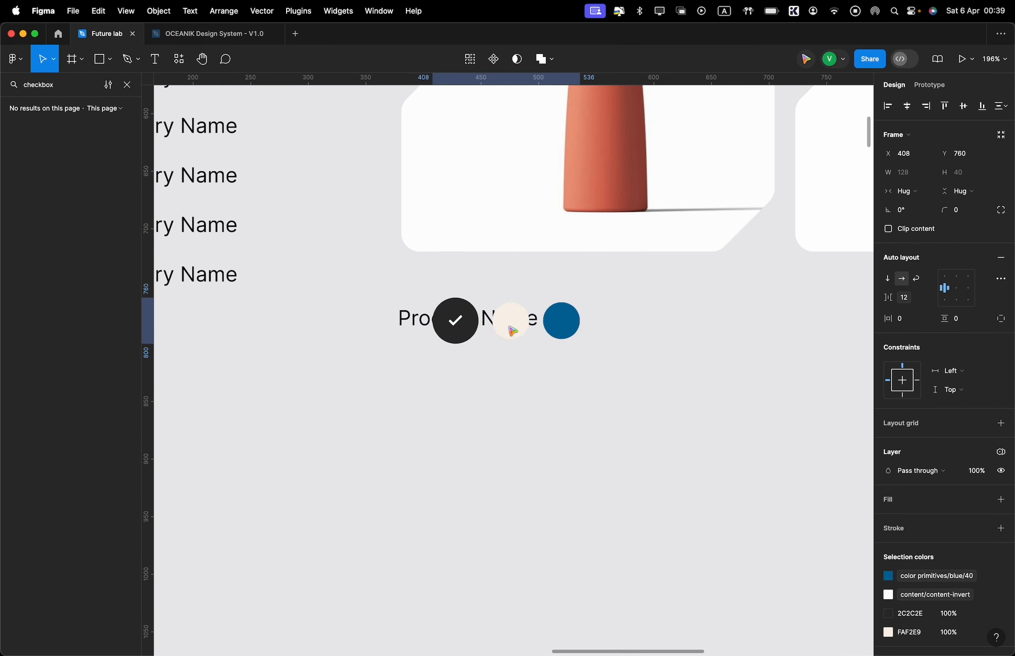
{"action": "left_click_drag", "start_coordinate": [513, 331], "coordinate": [708, 327]}
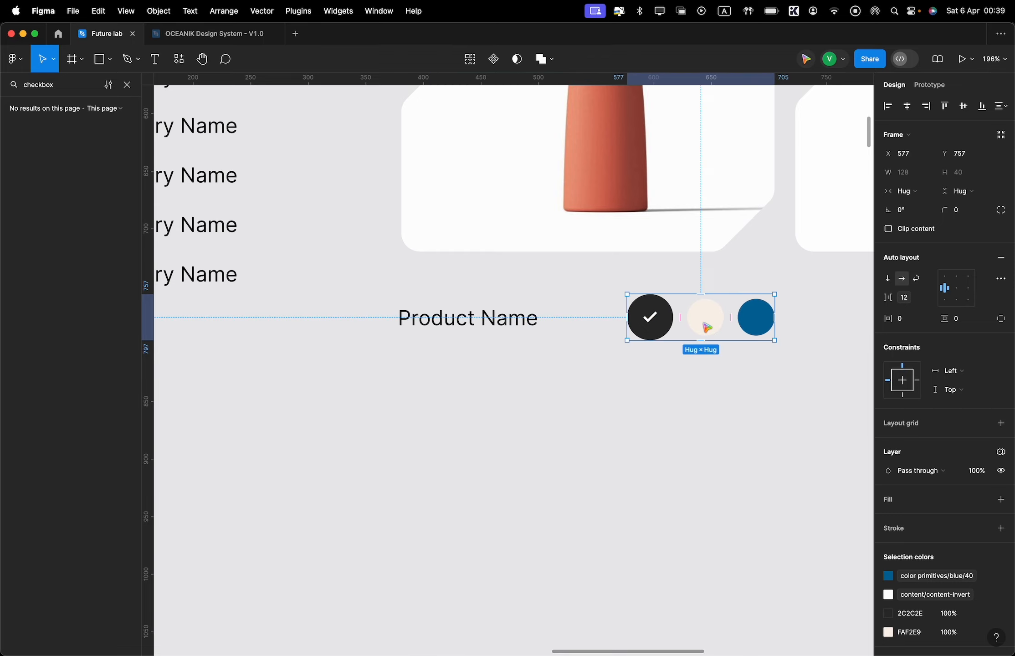
{"action": "scroll", "coordinate": [707, 327], "scroll_direction": "up", "scroll_amount": 3}
{"action": "scroll", "coordinate": [705, 390], "scroll_direction": "down", "scroll_amount": 10}
{"action": "key", "text": "Escape"}
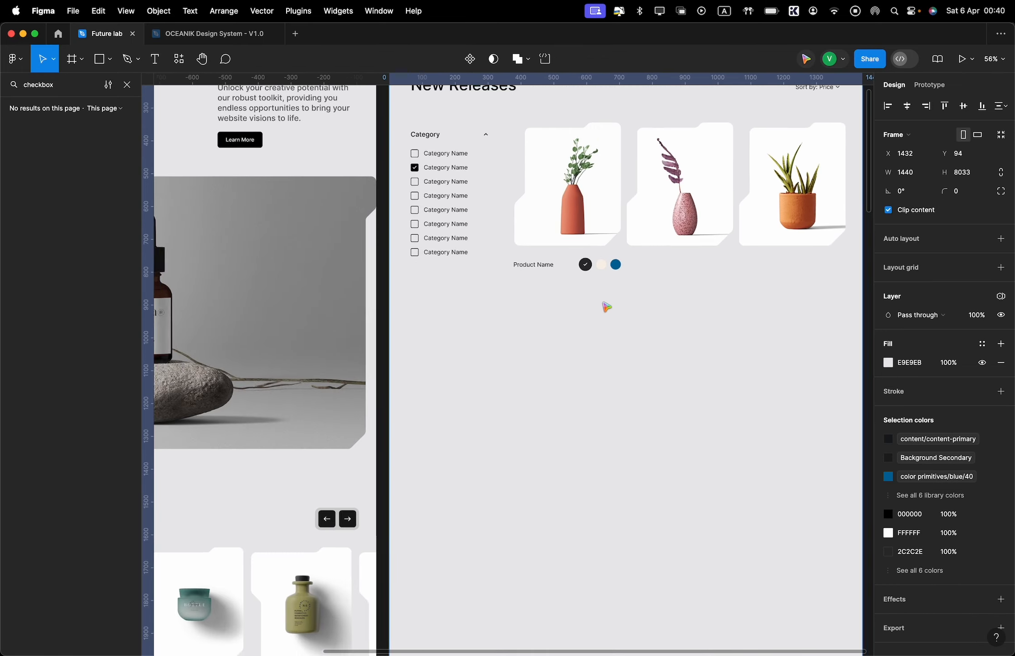
Scale the color swatches down proportionally to about 87 × 27 px, keeping their outer edge aligned with the card
{"action": "scroll", "coordinate": [607, 307], "scroll_direction": "up", "scroll_amount": 5}
{"action": "left_click", "coordinate": [621, 308]}
{"action": "key", "text": "k"}
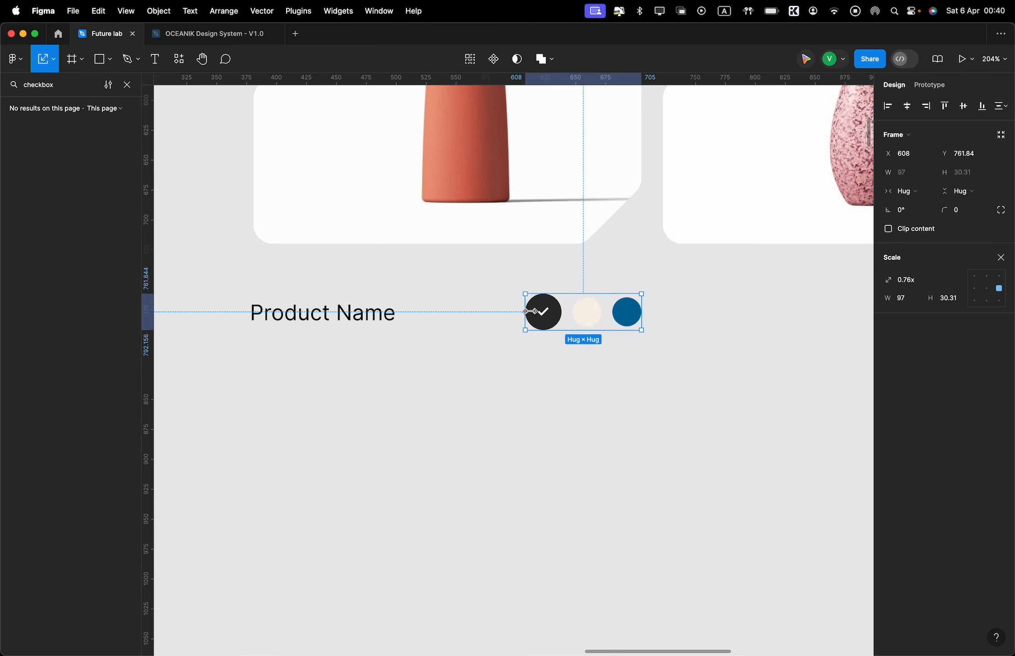
{"action": "left_click_drag", "start_coordinate": [530, 312], "coordinate": [542, 312]}
{"action": "left_click_drag", "start_coordinate": [596, 314], "coordinate": [598, 235]}
{"action": "key", "text": "alt+v"}
{"action": "key", "text": "super+z"}
{"action": "scroll", "coordinate": [425, 312], "scroll_direction": "down", "scroll_amount": 5}
{"action": "key", "text": "super+z"}
Group the Product Name text with the color swatches
{"action": "left_click", "coordinate": [405, 316], "text": "shift"}
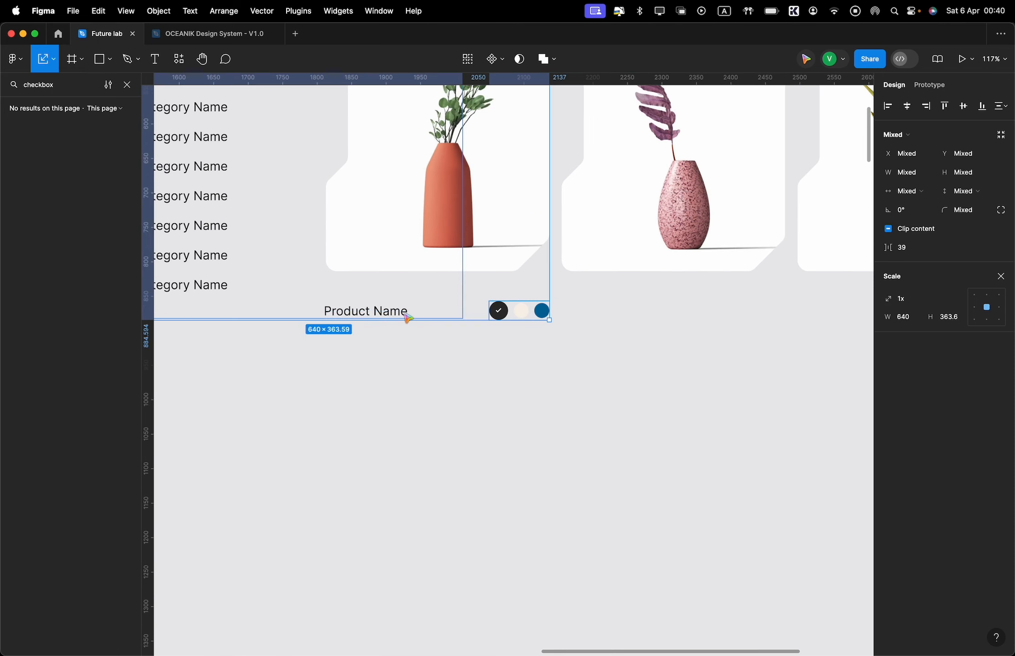
{"action": "left_click", "coordinate": [405, 314], "text": "shift"}
{"action": "key", "text": "super+g"}
Duplicate the Product Name text just above itself at Y 739 and change the copy's text to New
{"action": "left_click_drag", "start_coordinate": [404, 314], "coordinate": [387, 300]}
{"action": "scroll", "coordinate": [403, 306], "scroll_direction": "down", "scroll_amount": 3}
{"action": "left_click", "coordinate": [416, 317]}
{"action": "left_click", "coordinate": [389, 307]}
{"action": "double_click", "coordinate": [389, 313]}
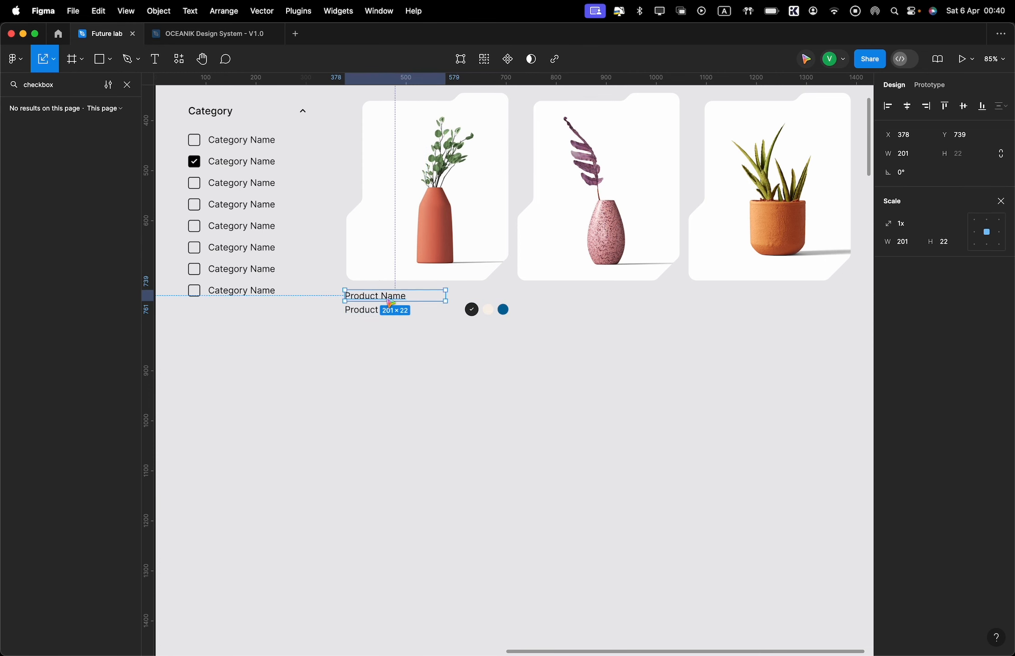
{"action": "double_click", "coordinate": [387, 298]}
{"action": "key", "text": "Escape"}
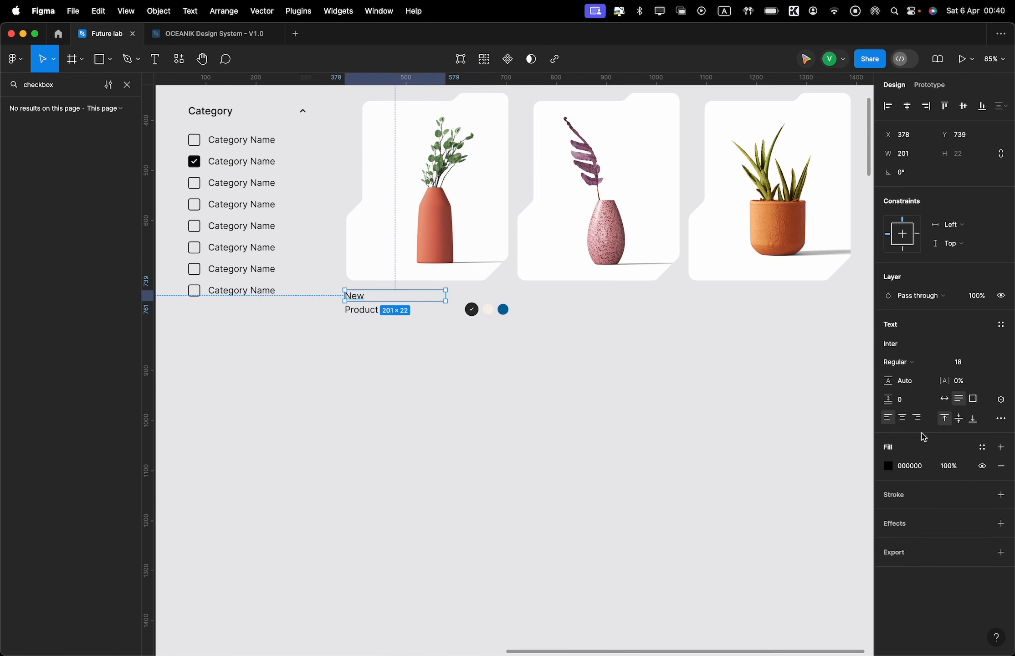
Apply the Red library color to the New label
{"action": "left_click", "coordinate": [983, 449]}
{"action": "scroll", "coordinate": [805, 555], "scroll_direction": "down", "scroll_amount": 10}
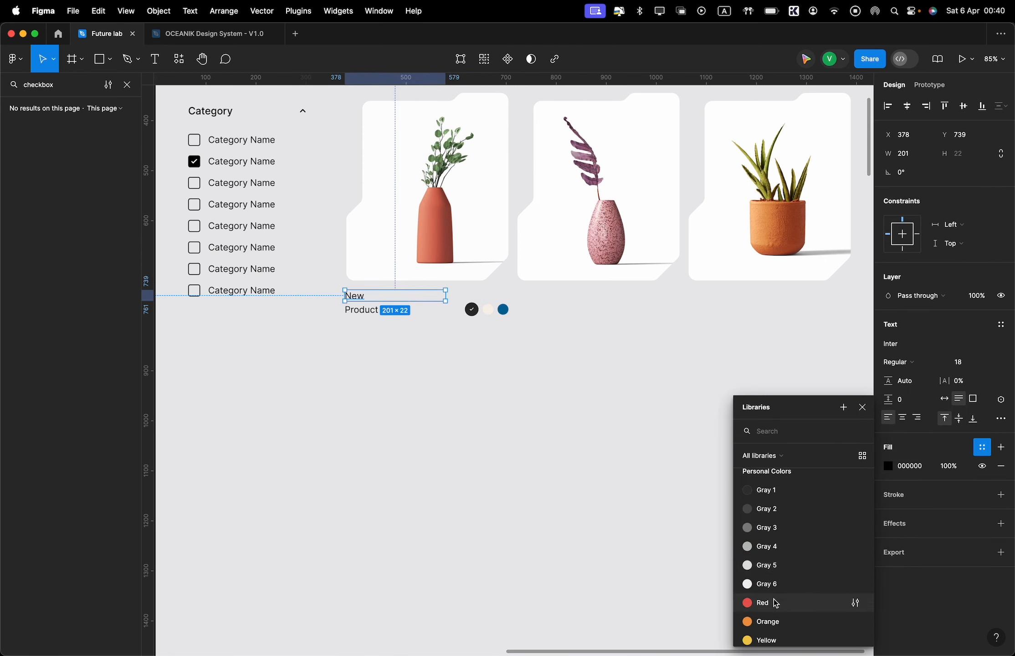
{"action": "key", "text": "Escape"}
Move the Product Name text and color swatches down together to Y 778, leaving more room under the New label
{"action": "left_click_drag", "start_coordinate": [499, 342], "coordinate": [376, 309]}
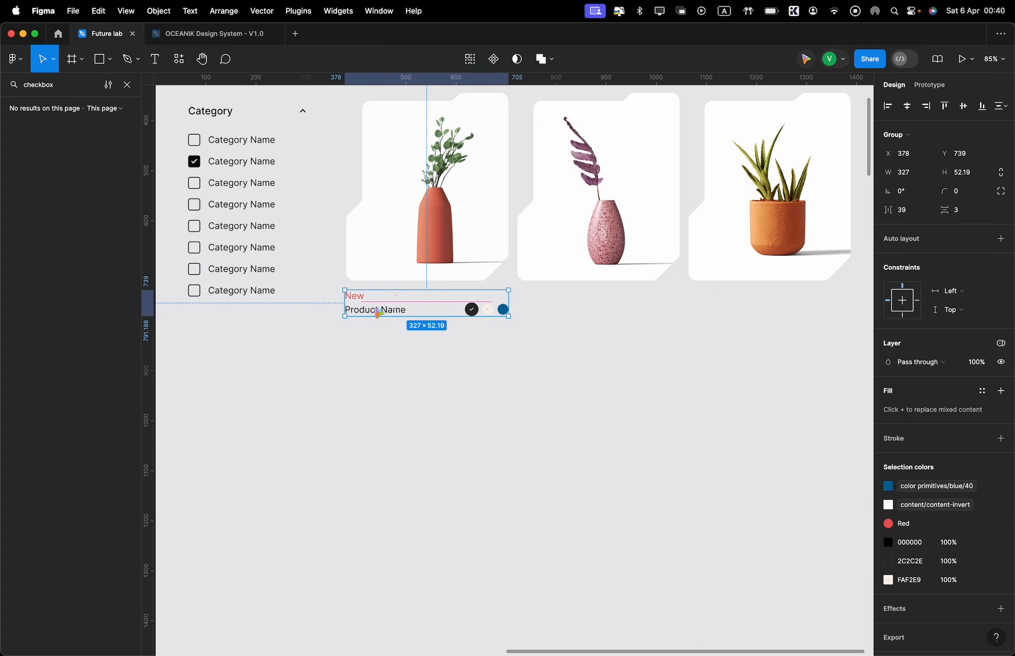
{"action": "double_click", "coordinate": [376, 311]}
{"action": "left_click", "coordinate": [494, 314], "text": "shift"}
{"action": "left_click_drag", "start_coordinate": [495, 316], "coordinate": [498, 318]}
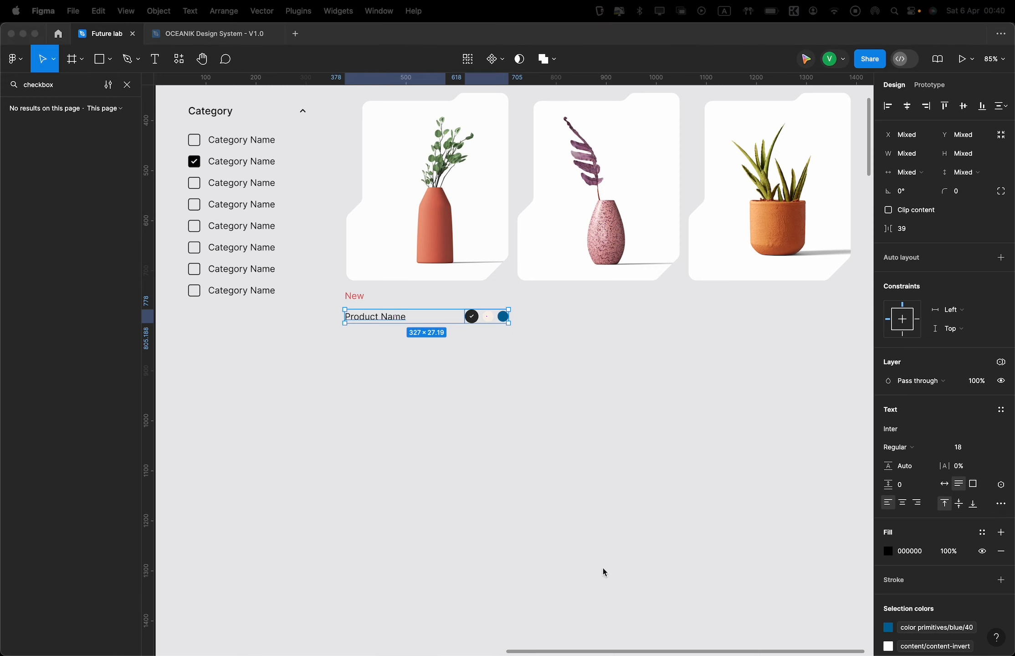
Change the New label's fill to FD365C
{"action": "left_click", "coordinate": [382, 295]}
{"action": "left_click", "coordinate": [983, 447]}
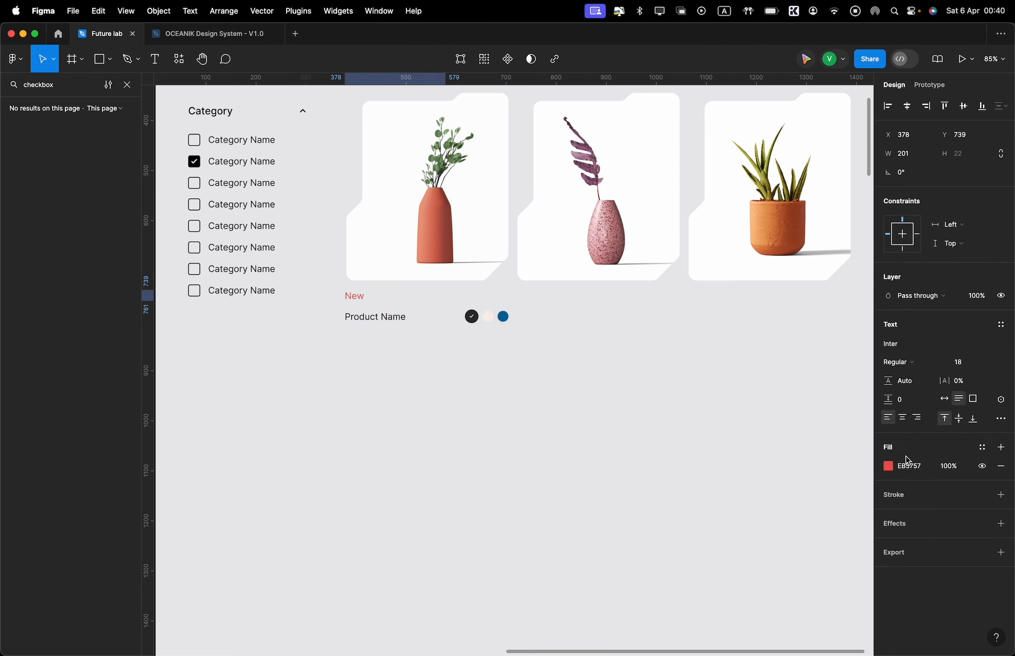
{"action": "scroll", "coordinate": [388, 299], "scroll_direction": "up", "scroll_amount": 5}
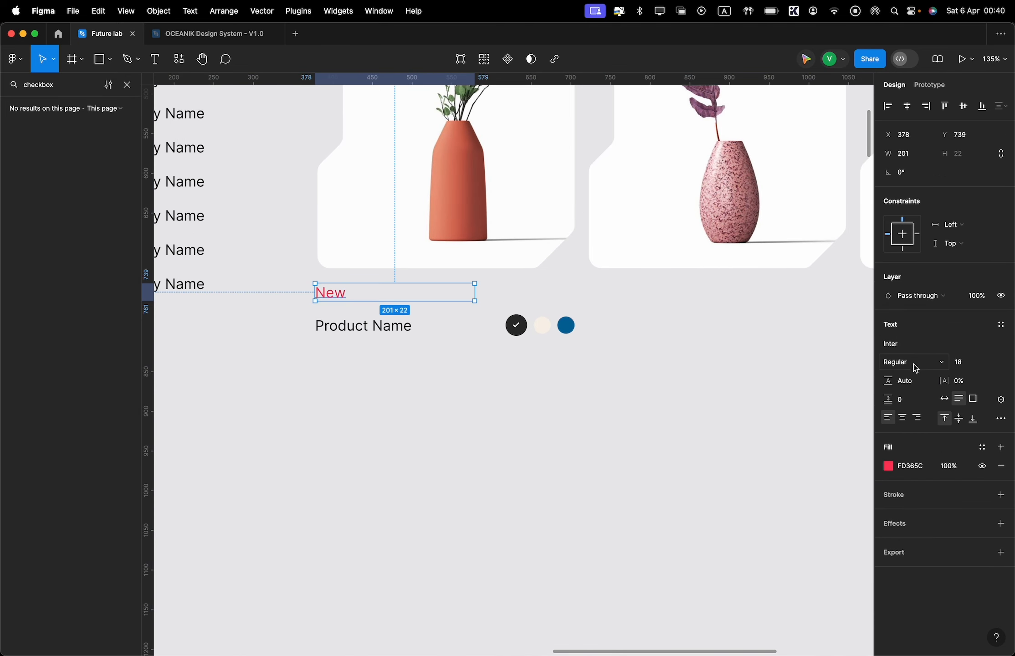
Set the New label's font weight to Medium and move it down to Y 746
{"action": "left_click", "coordinate": [916, 367]}
{"action": "left_click", "coordinate": [907, 377]}
{"action": "left_click_drag", "start_coordinate": [332, 297], "coordinate": [346, 317]}
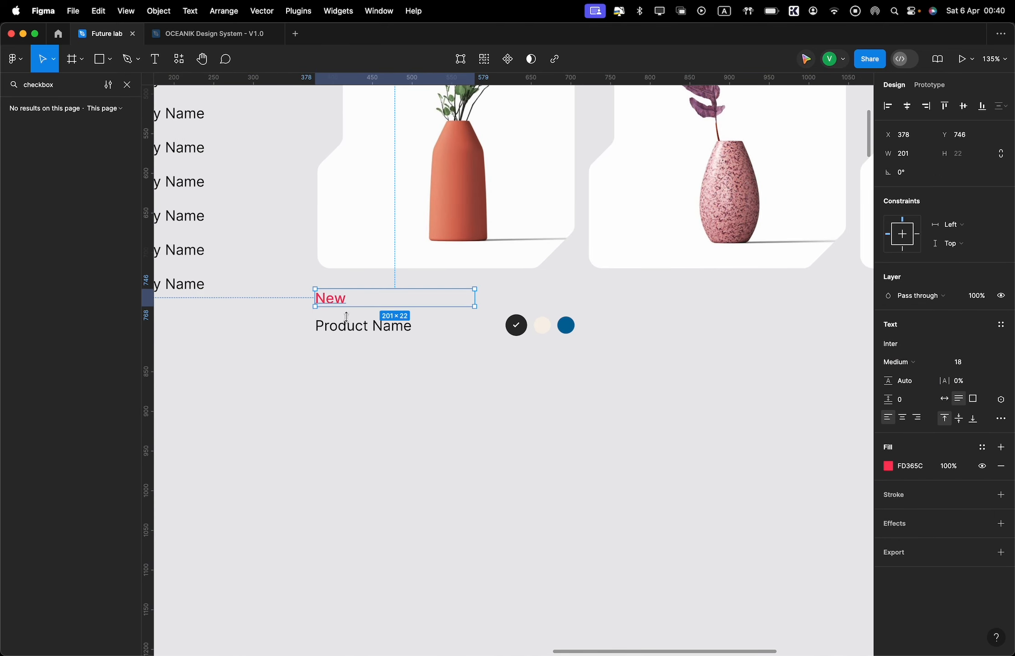
Set the Product Name text's font weight to Medium
{"action": "left_click", "coordinate": [353, 327]}
{"action": "left_click", "coordinate": [905, 372]}
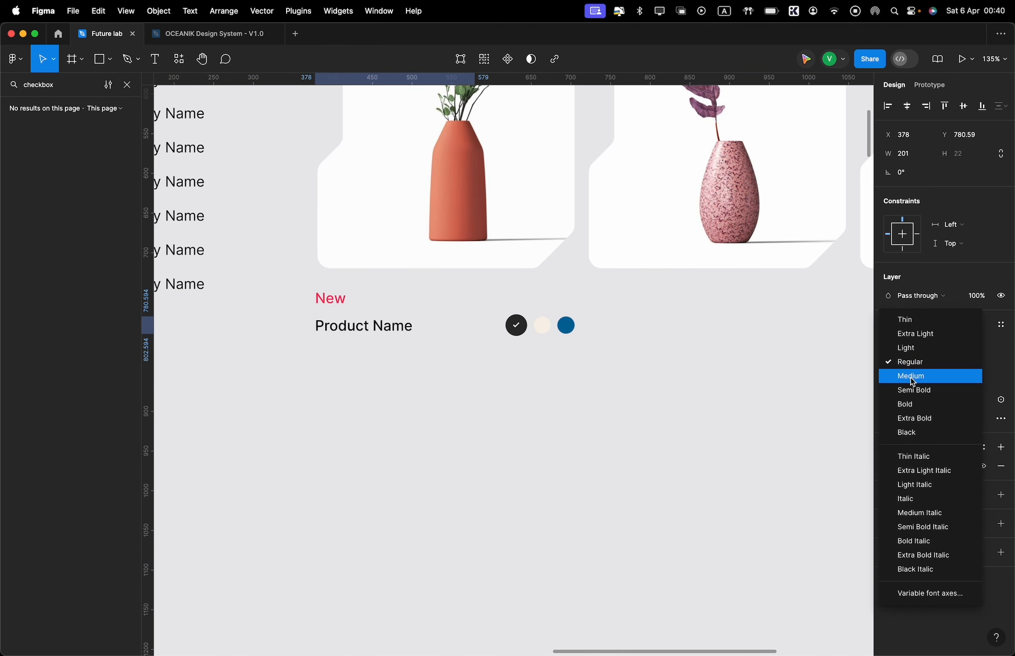
{"action": "left_click", "coordinate": [907, 376]}
{"action": "left_click", "coordinate": [629, 378]}
Duplicate the Product Name text directly below at Y 815 and change the copy's text to $45
{"action": "left_click", "coordinate": [362, 327]}
{"action": "left_click_drag", "start_coordinate": [362, 327], "coordinate": [360, 355]}
{"action": "double_click", "coordinate": [361, 357]}
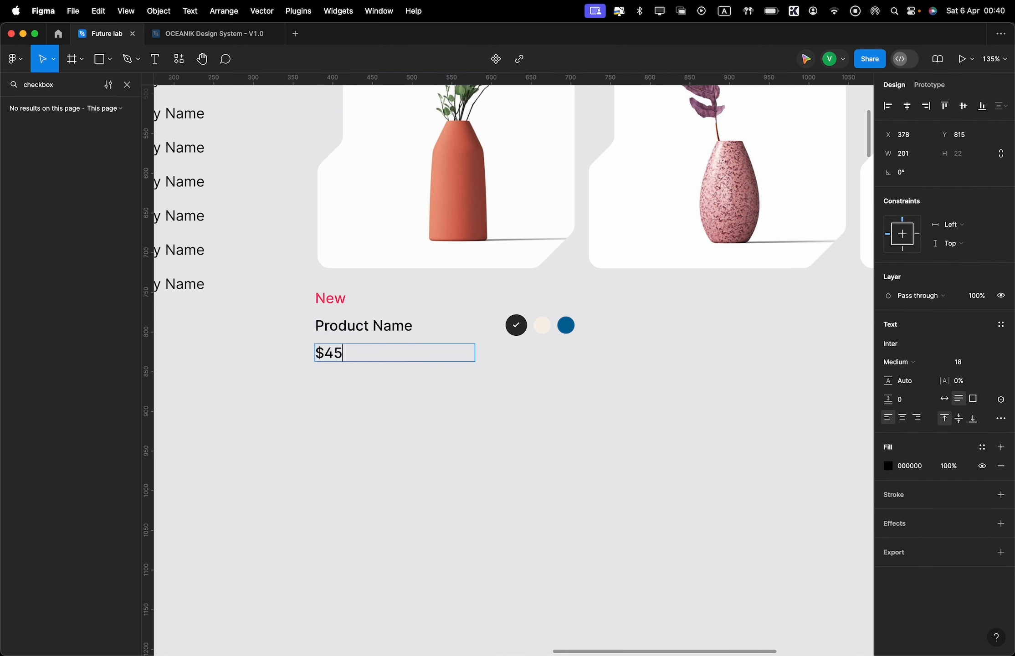
{"action": "key", "text": "Escape"}
{"action": "left_click", "coordinate": [601, 364]}
Group the New label, Product Name and $45 price, and move the group right to X 413 under the first product image
{"action": "scroll", "coordinate": [601, 364], "scroll_direction": "down", "scroll_amount": 5}
{"action": "left_click_drag", "start_coordinate": [607, 372], "coordinate": [474, 335]}
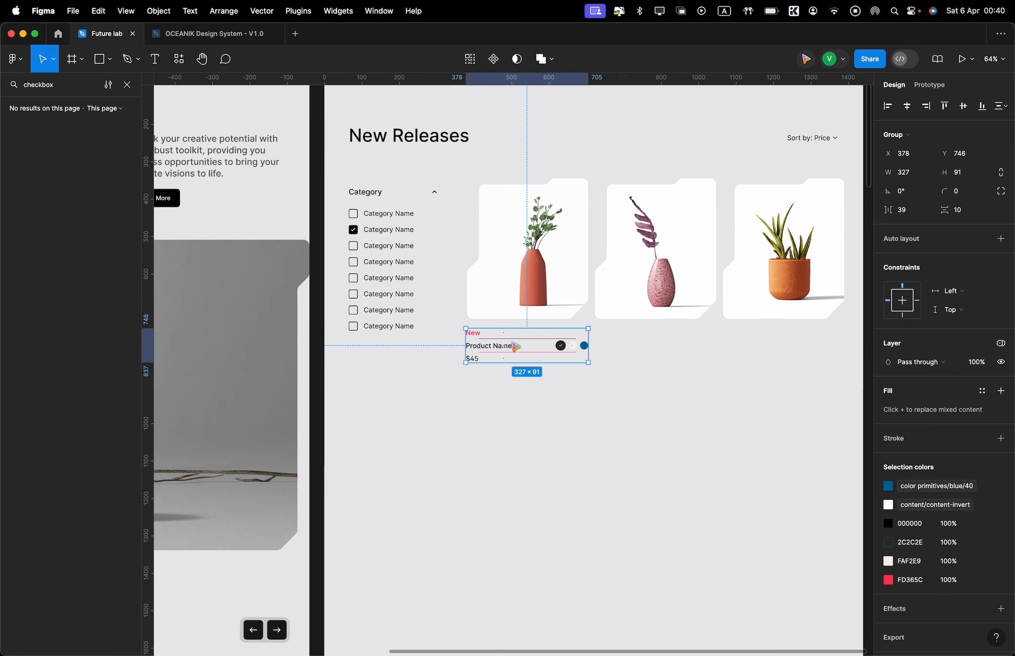
{"action": "double_click", "coordinate": [476, 345]}
{"action": "left_click", "coordinate": [468, 332], "text": "shift"}
{"action": "left_click", "coordinate": [471, 361], "text": "shift"}
{"action": "key", "text": "super+g"}
{"action": "left_click_drag", "start_coordinate": [481, 349], "coordinate": [494, 354]}
{"action": "left_click", "coordinate": [590, 371]}
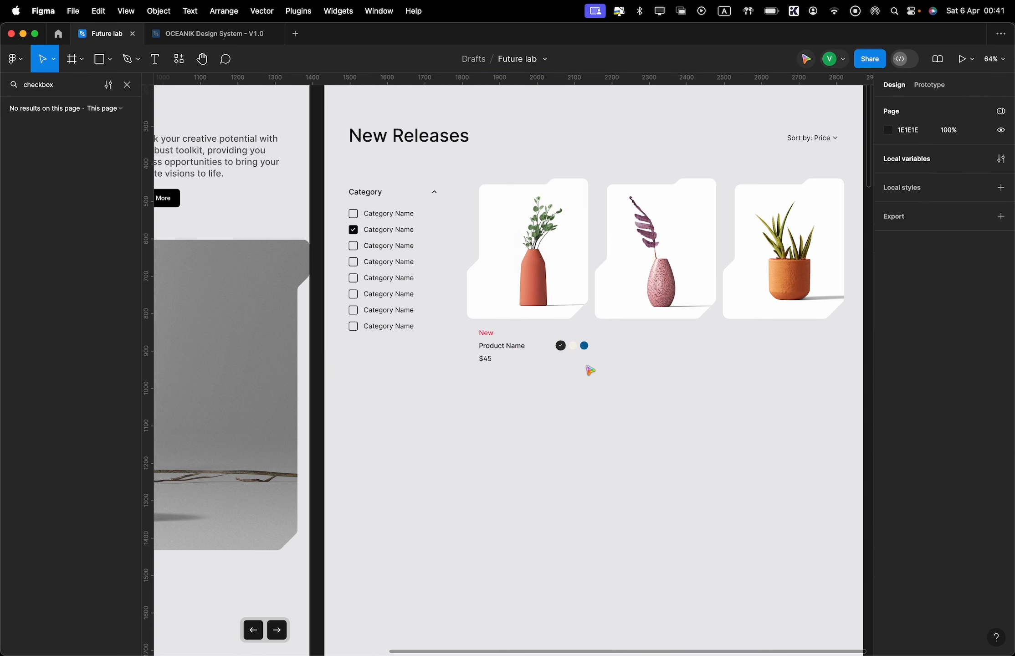
Duplicate the first card's text group and color swatches under the second and third product images
{"action": "left_click_drag", "start_coordinate": [589, 380], "coordinate": [519, 284]}
{"action": "left_click", "coordinate": [501, 337]}
{"action": "left_click", "coordinate": [497, 350]}
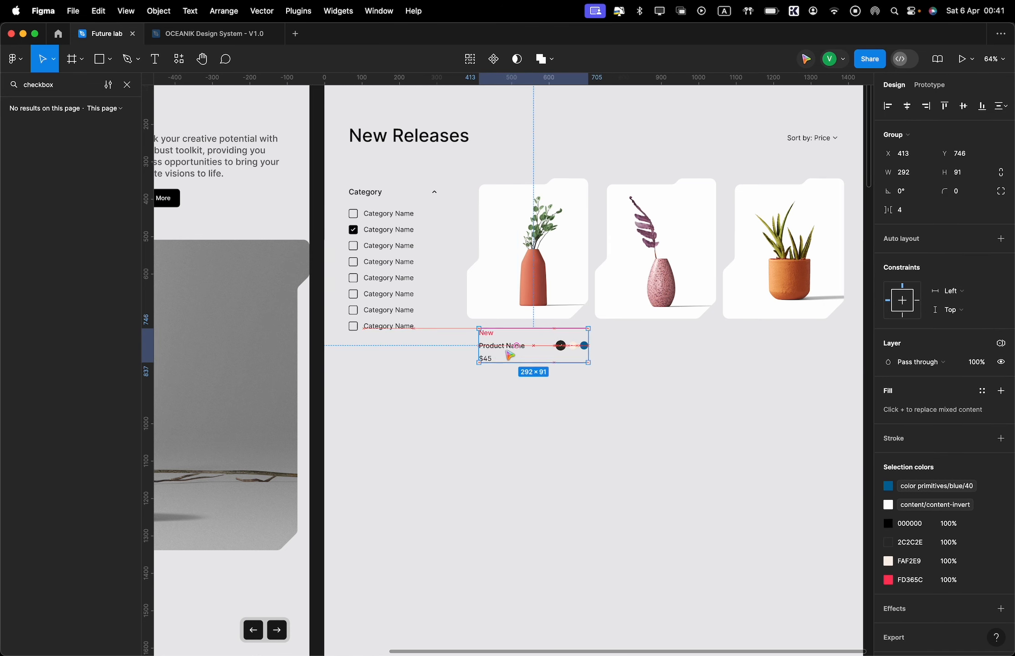
{"action": "left_click_drag", "start_coordinate": [499, 347], "coordinate": [766, 339], "text": "alt"}
{"action": "left_click", "coordinate": [755, 404]}
Duplicate the complete row of three product cards twice below the original to build a three-row grid
{"action": "scroll", "coordinate": [753, 406], "scroll_direction": "right", "scroll_amount": 3}
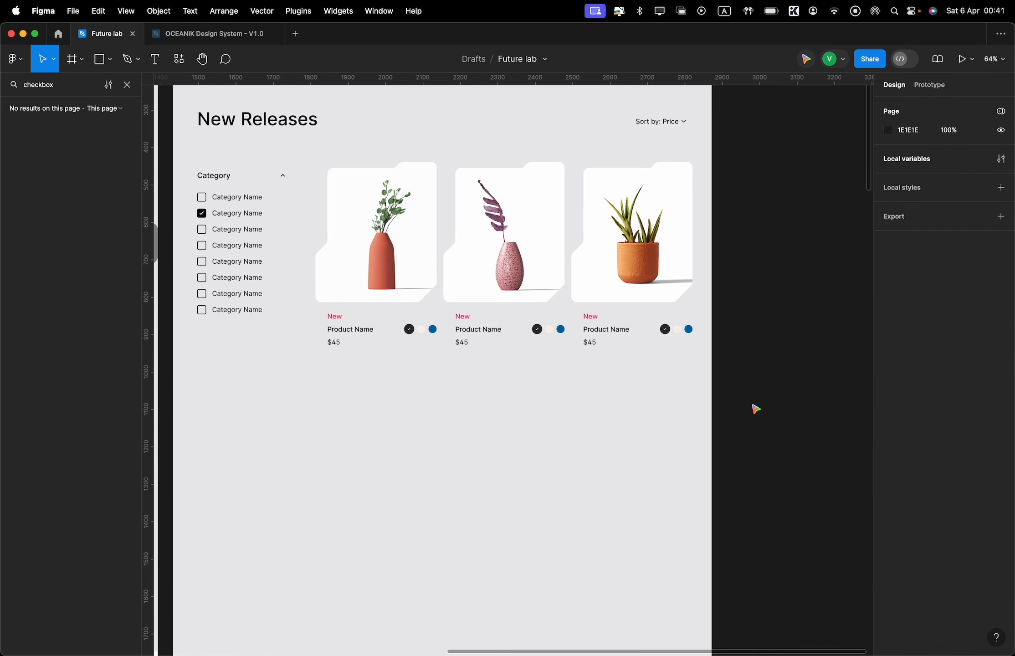
{"action": "scroll", "coordinate": [679, 392], "scroll_direction": "up", "scroll_amount": 3}
{"action": "scroll", "coordinate": [679, 392], "scroll_direction": "left", "scroll_amount": 2}
{"action": "scroll", "coordinate": [678, 395], "scroll_direction": "down", "scroll_amount": 3}
{"action": "scroll", "coordinate": [678, 395], "scroll_direction": "down", "scroll_amount": 2}
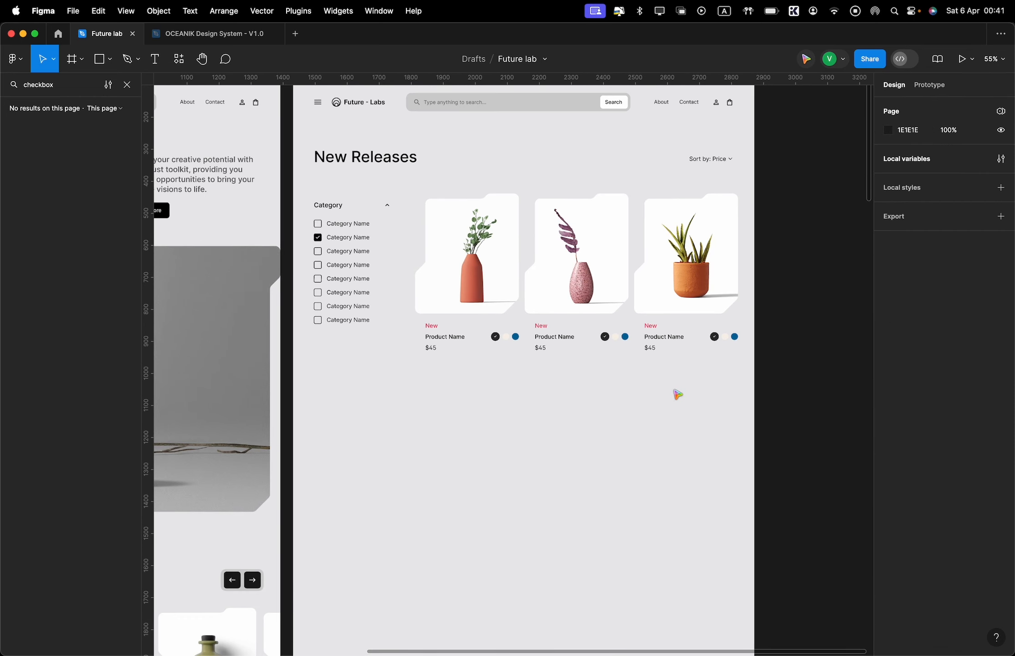
{"action": "left_click", "coordinate": [522, 233]}
{"action": "left_click_drag", "start_coordinate": [487, 224], "coordinate": [487, 398], "text": "alt"}
{"action": "key", "text": "super+d"}
{"action": "scroll", "coordinate": [486, 393], "scroll_direction": "down", "scroll_amount": 5}
{"action": "scroll", "coordinate": [770, 410], "scroll_direction": "down", "scroll_amount": 3}
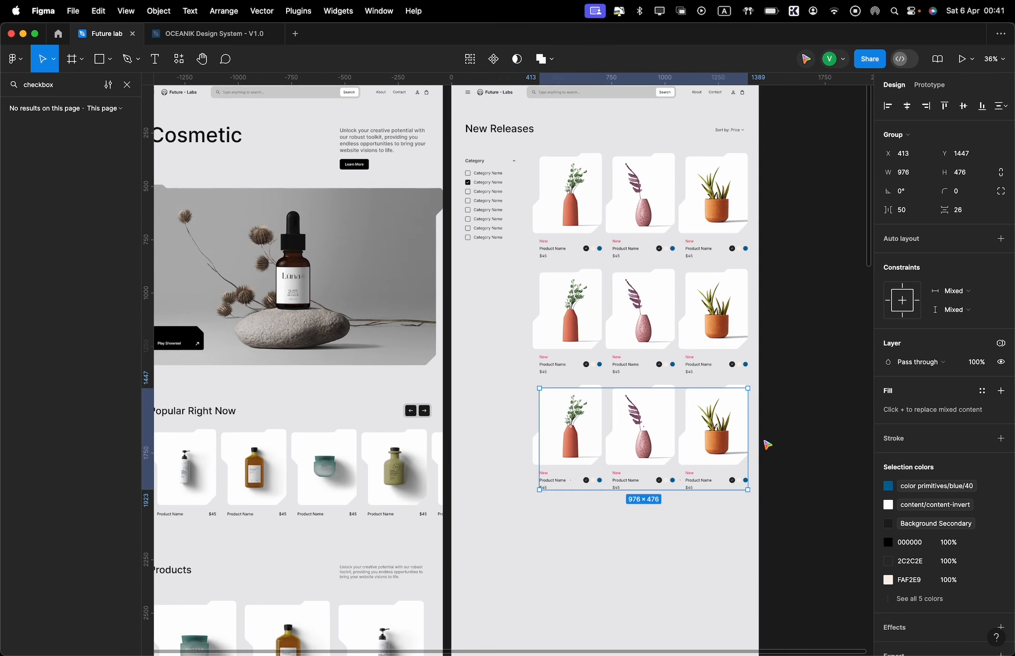
Set the vertical spacing between the three product rows to 50
{"action": "left_click_drag", "start_coordinate": [802, 205], "coordinate": [639, 497]}
{"action": "left_click_drag", "start_coordinate": [889, 211], "coordinate": [871, 213]}
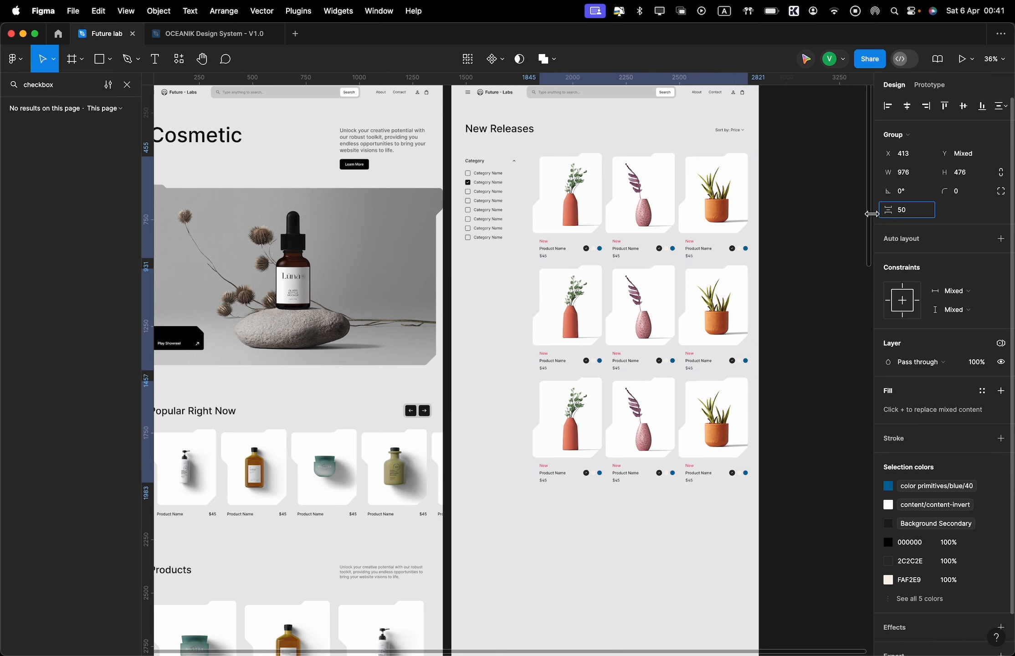
{"action": "left_click", "coordinate": [856, 222]}
Draw a thin divider rectangle, 263 by 1, below the Category list at X 56, Y 783
{"action": "scroll", "coordinate": [556, 178], "scroll_direction": "up", "scroll_amount": 5}
{"action": "left_click", "coordinate": [108, 66]}
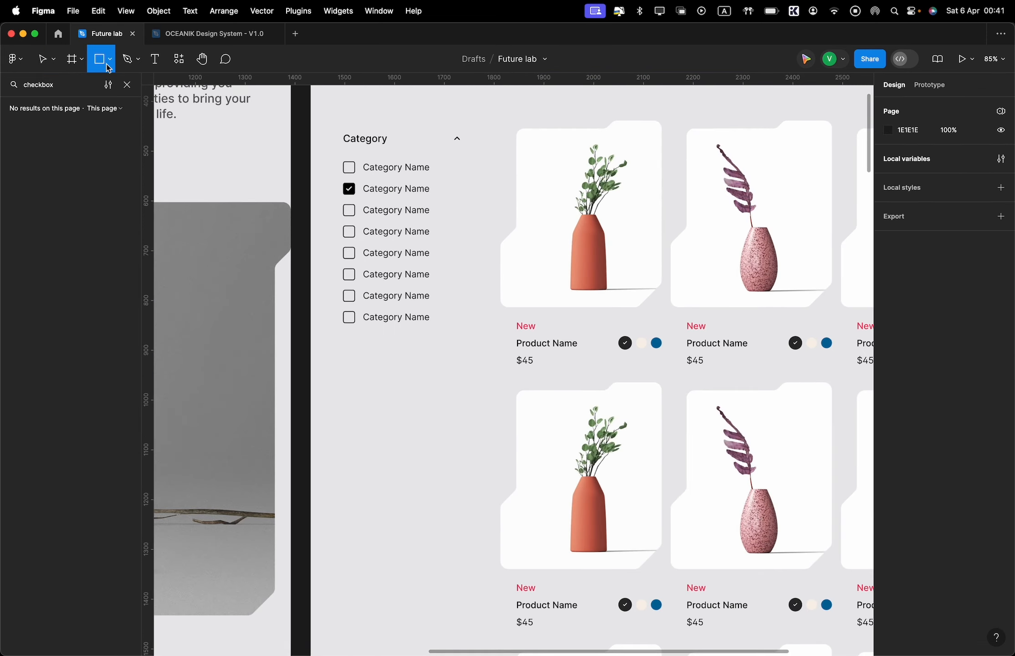
{"action": "left_click", "coordinate": [109, 68]}
{"action": "left_click", "coordinate": [93, 89]}
{"action": "key", "text": "ctrl+g"}
{"action": "left_click_drag", "start_coordinate": [339, 339], "coordinate": [470, 340]}
{"action": "key", "text": "Return"}
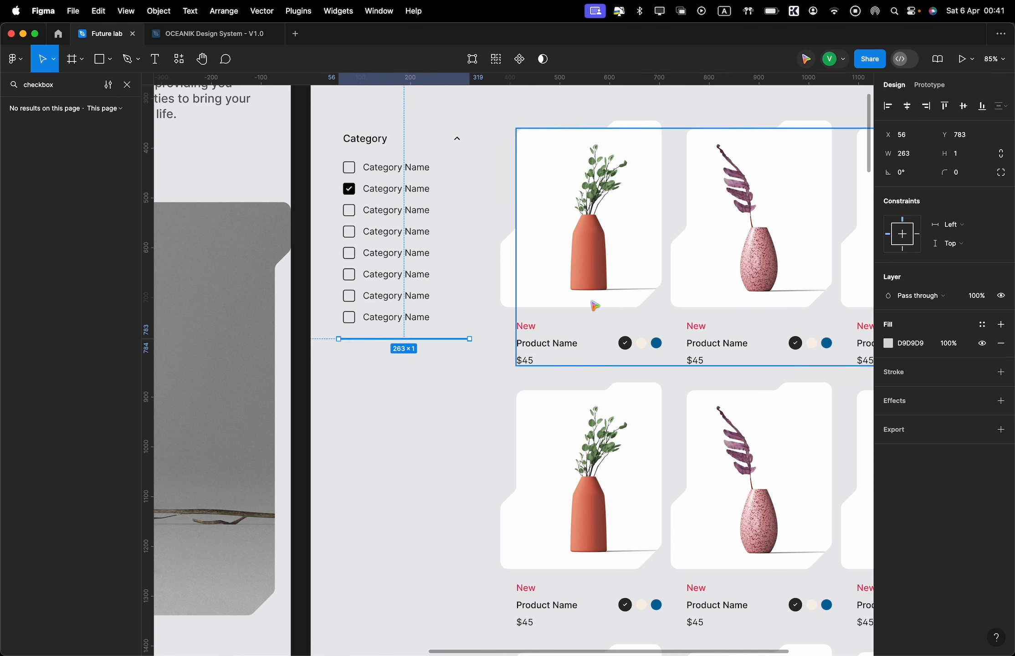
Resize the divider below the Category list to 250 by 2, using a temporary vertical guide at the chevron's edge
{"action": "left_click", "coordinate": [592, 302]}
{"action": "left_click", "coordinate": [428, 339]}
{"action": "left_click", "coordinate": [503, 391]}
{"action": "scroll", "coordinate": [432, 387], "scroll_direction": "up", "scroll_amount": 3}
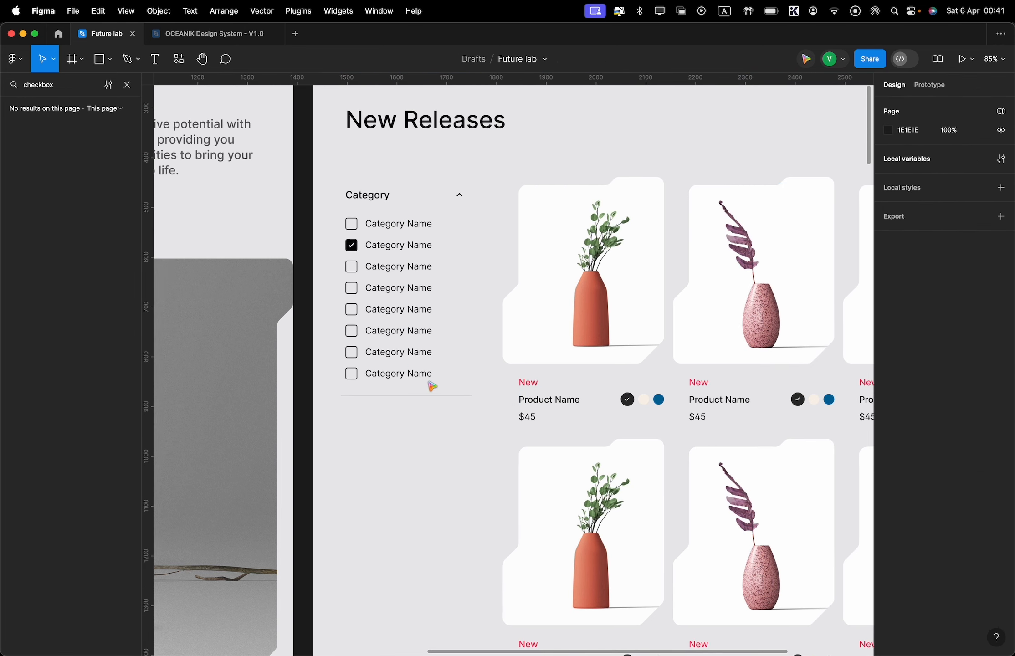
{"action": "left_click", "coordinate": [470, 396]}
{"action": "left_click_drag", "start_coordinate": [450, 282], "coordinate": [462, 278]}
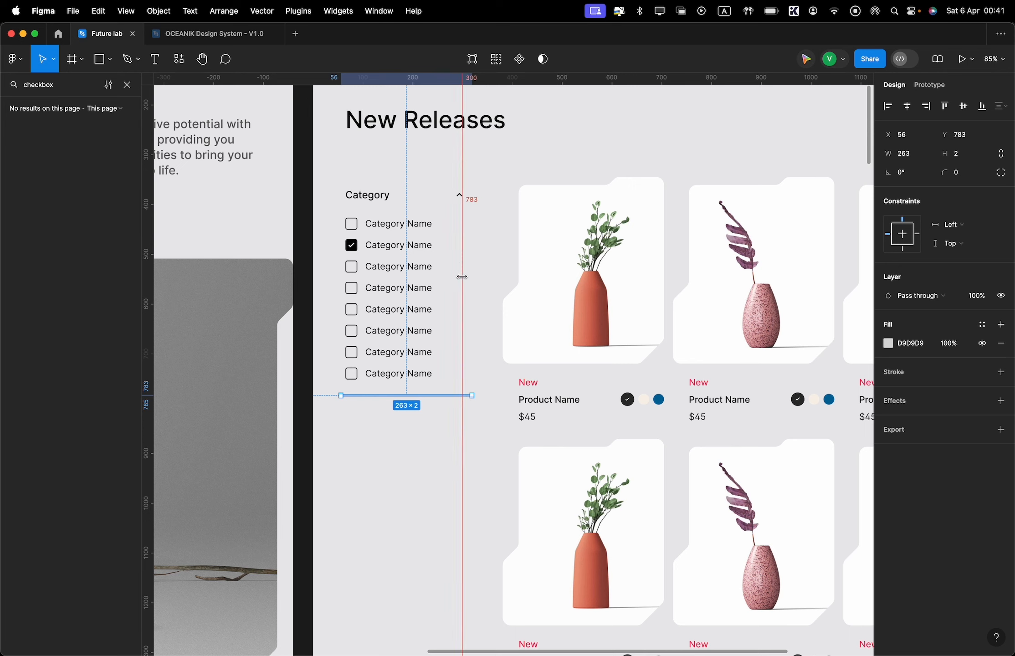
{"action": "left_click_drag", "start_coordinate": [474, 396], "coordinate": [468, 397]}
{"action": "left_click_drag", "start_coordinate": [463, 397], "coordinate": [9, 388]}
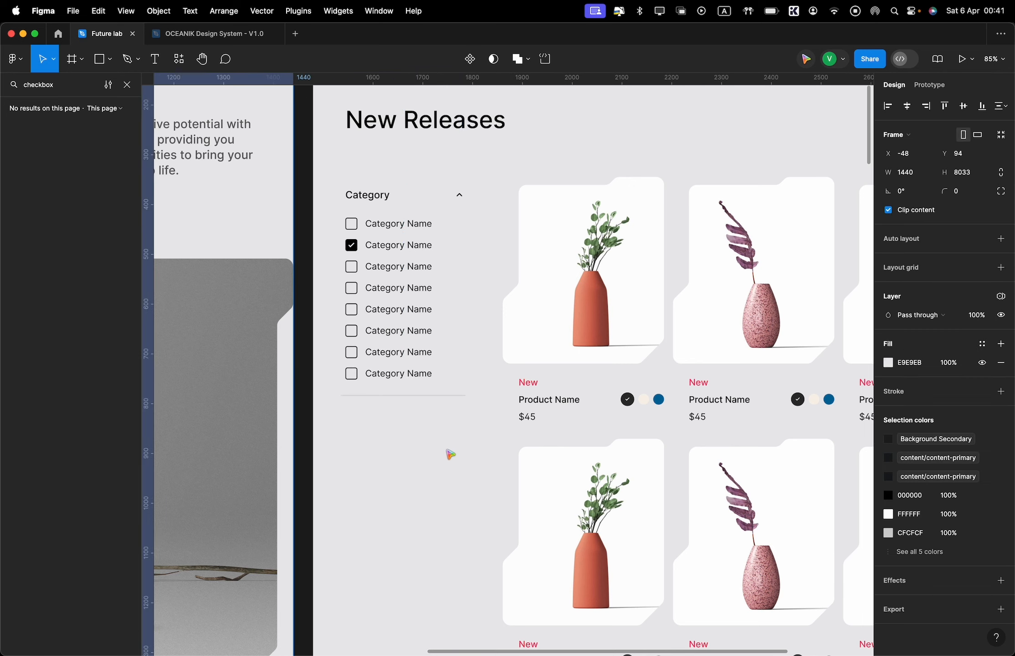
{"action": "left_click_drag", "start_coordinate": [451, 455], "coordinate": [324, 180]}
{"action": "key", "text": "super+g"}
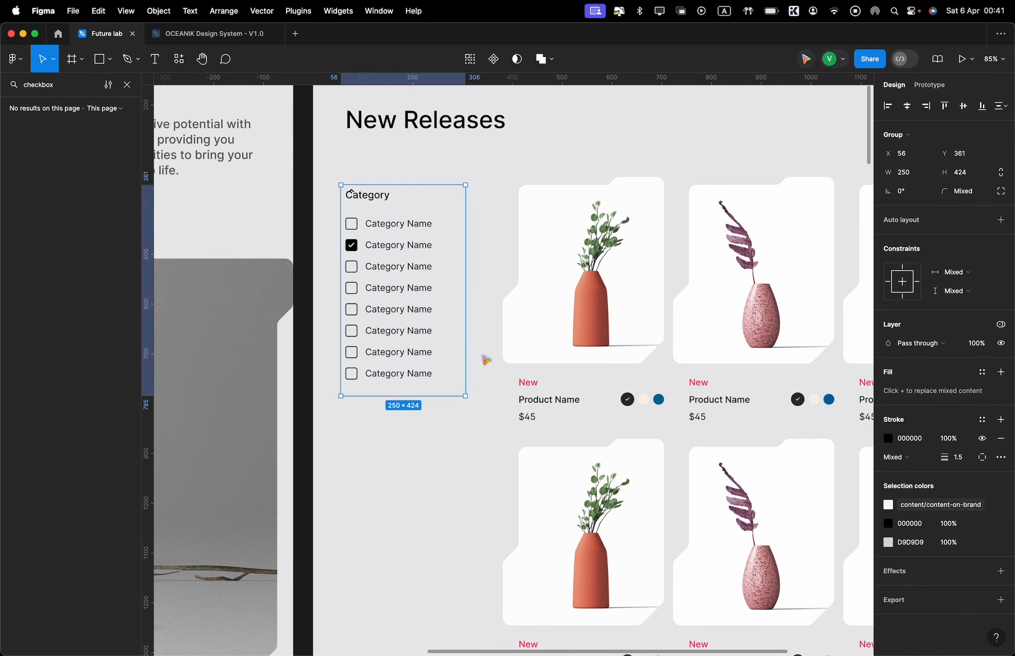
{"action": "key", "text": "super+z"}
{"action": "key", "text": "super+z"}
Group the Category filter with its divider, duplicate it below the original, and retitle the copy Brand
{"action": "left_click_drag", "start_coordinate": [496, 422], "coordinate": [309, 171]}
{"action": "key", "text": "super+g"}
{"action": "left_click_drag", "start_coordinate": [385, 196], "coordinate": [397, 435]}
{"action": "double_click", "coordinate": [376, 430]}
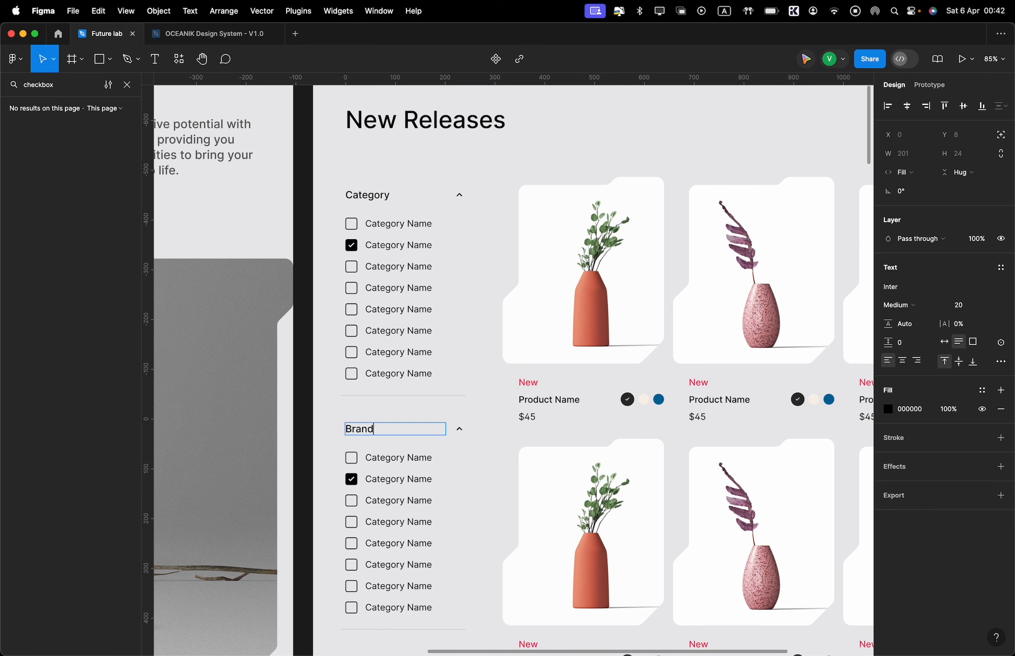
{"action": "key", "text": "Escape"}
Change all eight option labels in the Brand filter to Brand Name and move the section up to Y 794
{"action": "left_click_drag", "start_coordinate": [398, 439], "coordinate": [401, 609]}
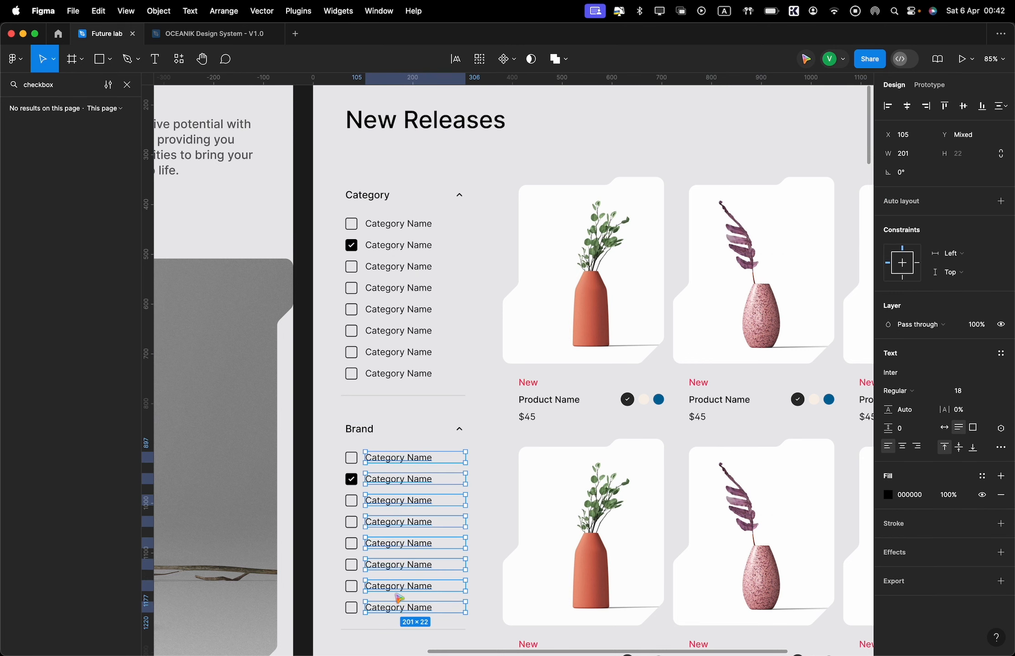
{"action": "key", "text": "Return"}
{"action": "type", "text": "B"}
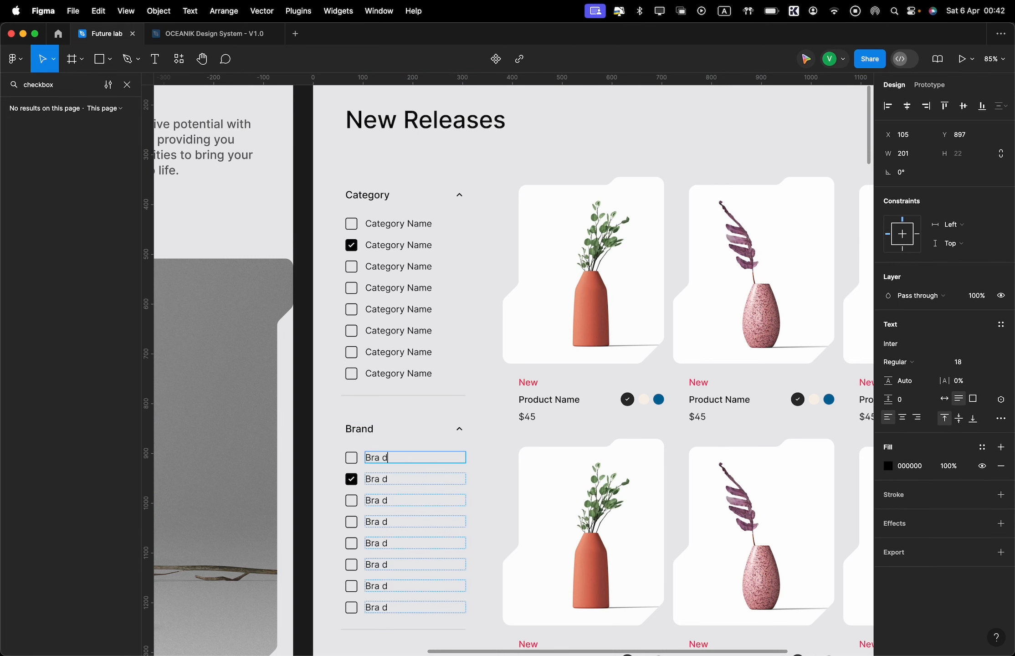
{"action": "type", "text": "rand Name"}
{"action": "scroll", "coordinate": [471, 152], "scroll_direction": "down", "scroll_amount": 4}
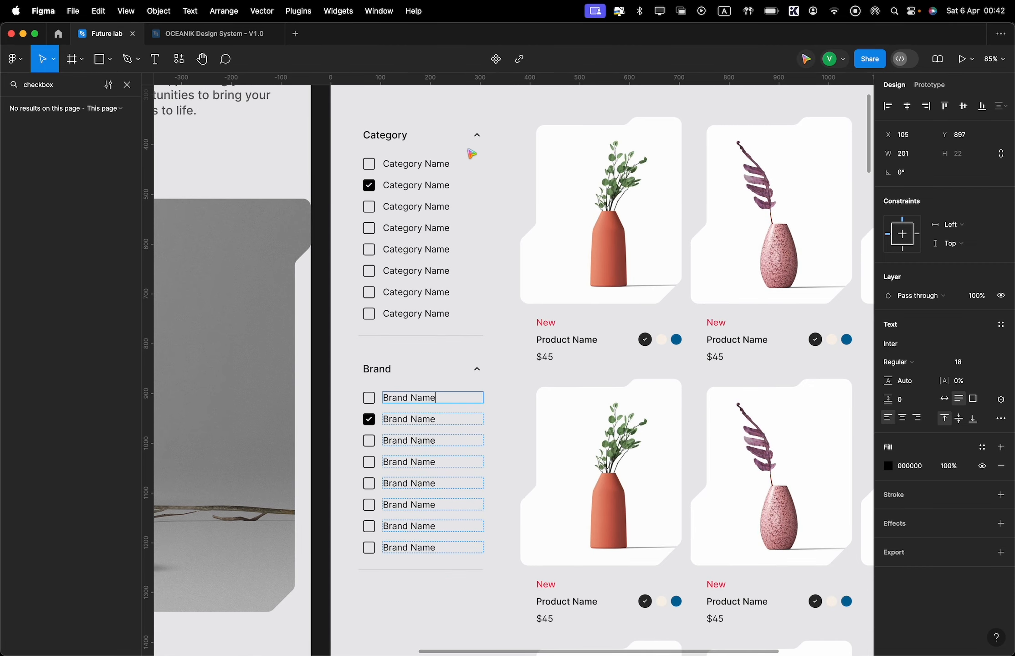
{"action": "key", "text": "Escape"}
{"action": "key", "text": "Escape"}
{"action": "left_click_drag", "start_coordinate": [414, 443], "coordinate": [414, 432]}
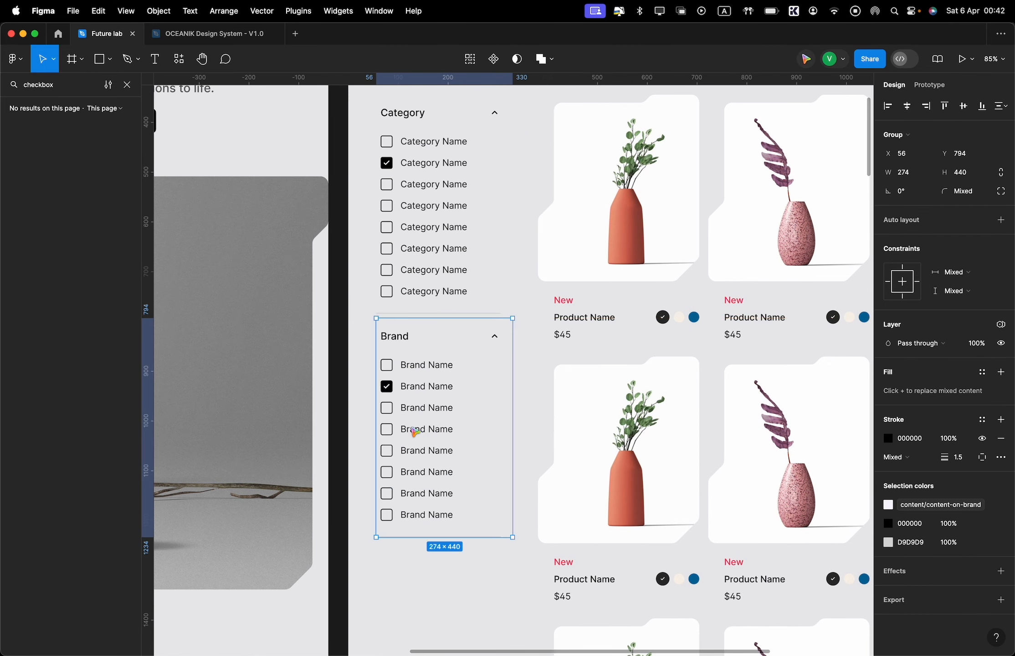
Copy the Brand heading with its chevron to just below the Brand section's divider
{"action": "double_click", "coordinate": [405, 335]}
{"action": "double_click", "coordinate": [405, 335]}
{"action": "key", "text": "super+d"}
{"action": "left_click_drag", "start_coordinate": [406, 336], "coordinate": [410, 470]}
{"action": "key", "text": "super+z"}
{"action": "left_click_drag", "start_coordinate": [419, 381], "coordinate": [475, 628]}
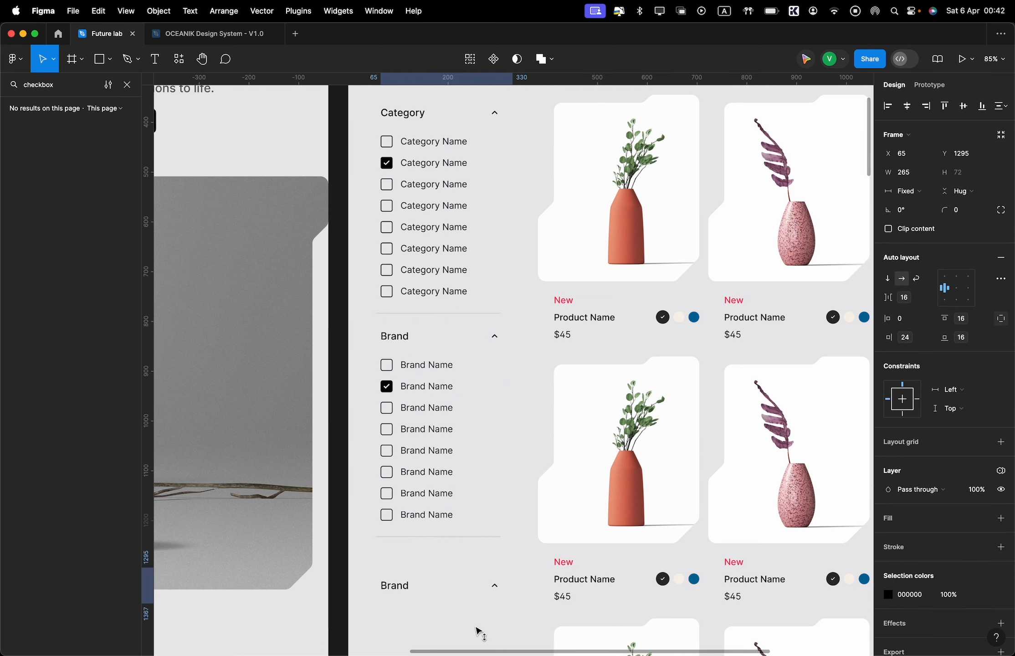
{"action": "left_click_drag", "start_coordinate": [476, 569], "coordinate": [476, 565]}
Retitle the copied heading Product Discount and flip its chevron vertically
{"action": "double_click", "coordinate": [398, 563]}
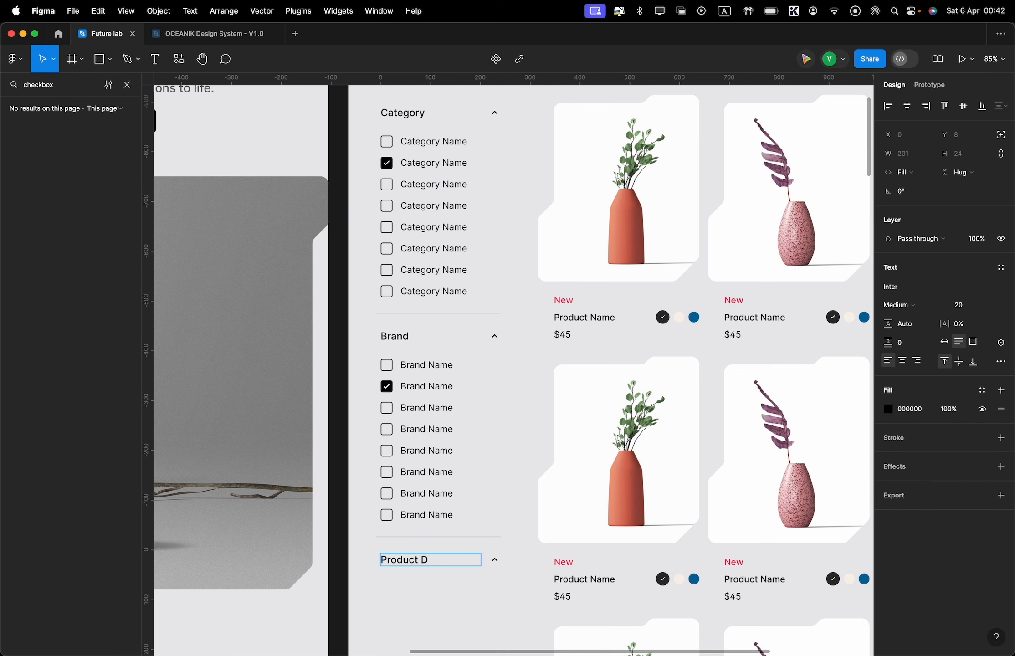
{"action": "left_click", "coordinate": [492, 584]}
{"action": "left_click", "coordinate": [495, 562]}
{"action": "key", "text": "shift+v"}
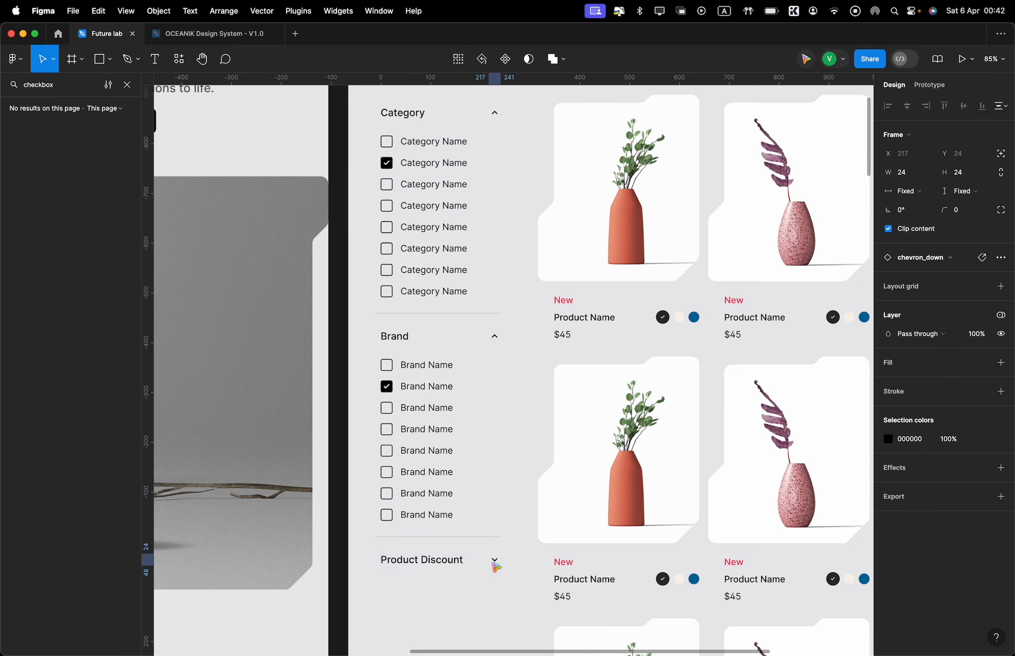
Duplicate the Brand section's divider below the Product Discount heading at X 56, Y 1323
{"action": "left_click", "coordinate": [491, 537]}
{"action": "double_click", "coordinate": [489, 538]}
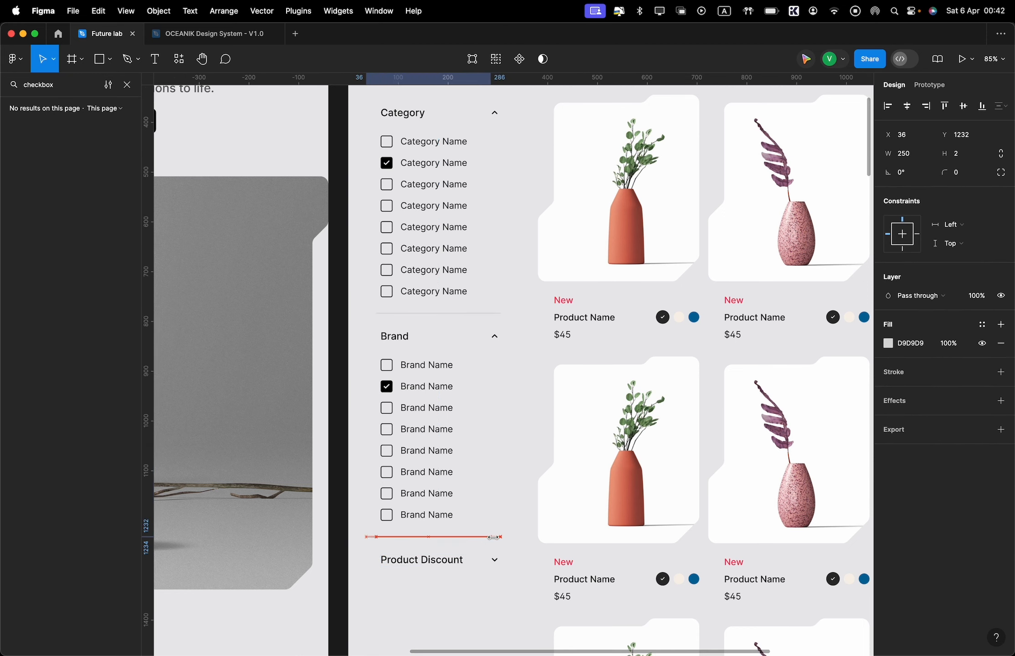
{"action": "left_click_drag", "start_coordinate": [493, 538], "coordinate": [497, 542]}
{"action": "key", "text": "Down"}
{"action": "key", "text": "Down"}
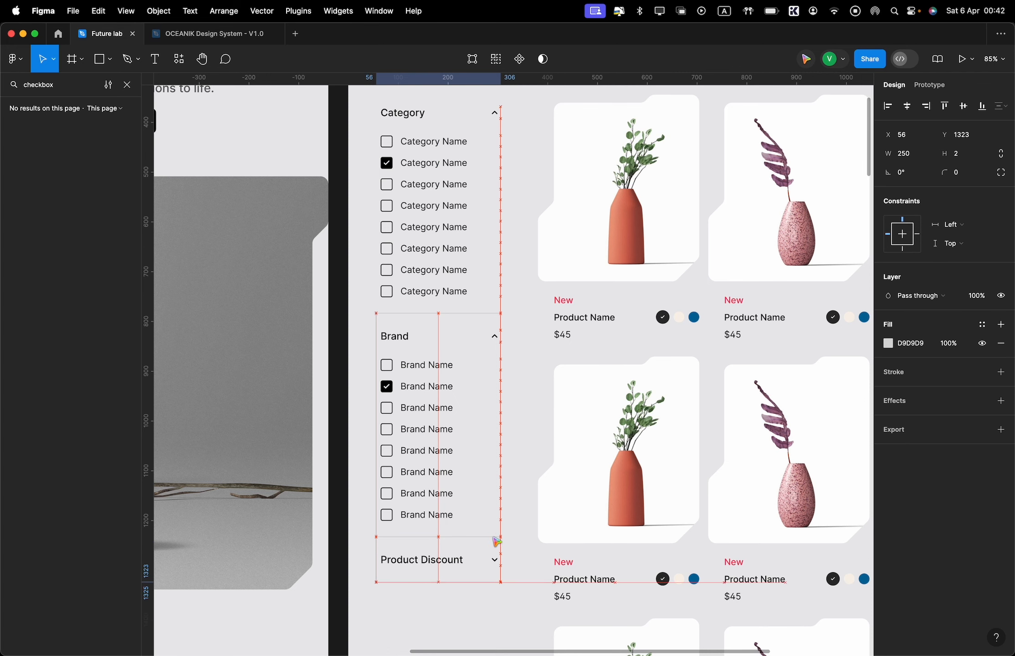
{"action": "scroll", "coordinate": [496, 542], "scroll_direction": "down", "scroll_amount": 2}
{"action": "left_click", "coordinate": [505, 535]}
Duplicate the Product Discount heading below the lowest divider at Y 1341
{"action": "scroll", "coordinate": [506, 536], "scroll_direction": "down", "scroll_amount": 3}
{"action": "scroll", "coordinate": [505, 535], "scroll_direction": "down", "scroll_amount": 1}
{"action": "scroll", "coordinate": [505, 535], "scroll_direction": "right", "scroll_amount": 4}
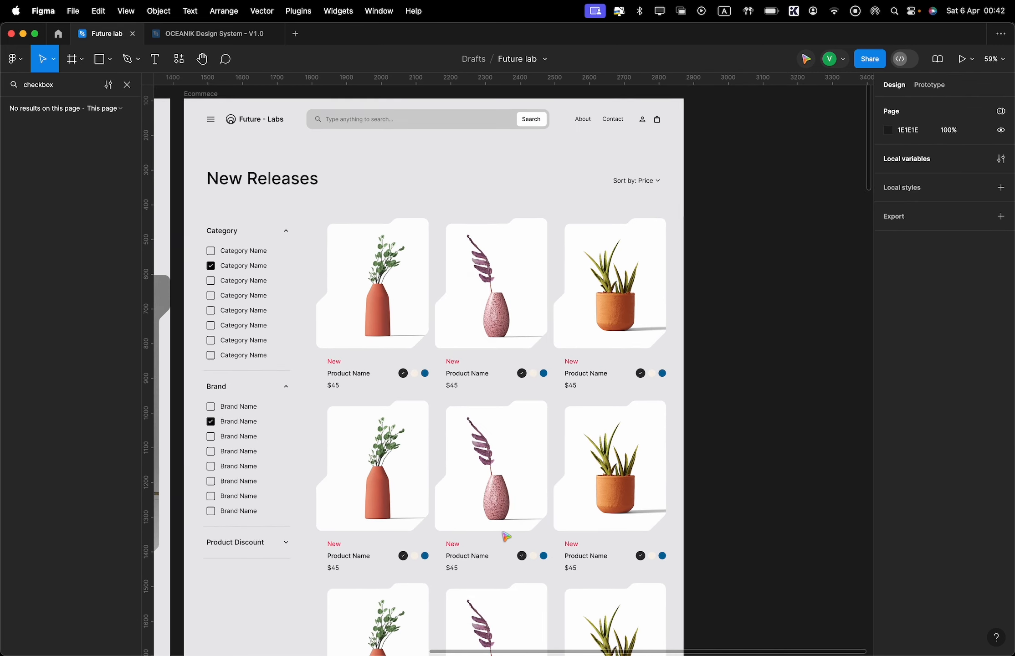
{"action": "scroll", "coordinate": [497, 536], "scroll_direction": "left", "scroll_amount": 4}
{"action": "left_click", "coordinate": [437, 535]}
{"action": "left_click_drag", "start_coordinate": [424, 535], "coordinate": [425, 569]}
Retitle the lowest filter heading Color and flip its chevron vertically
{"action": "double_click", "coordinate": [423, 566]}
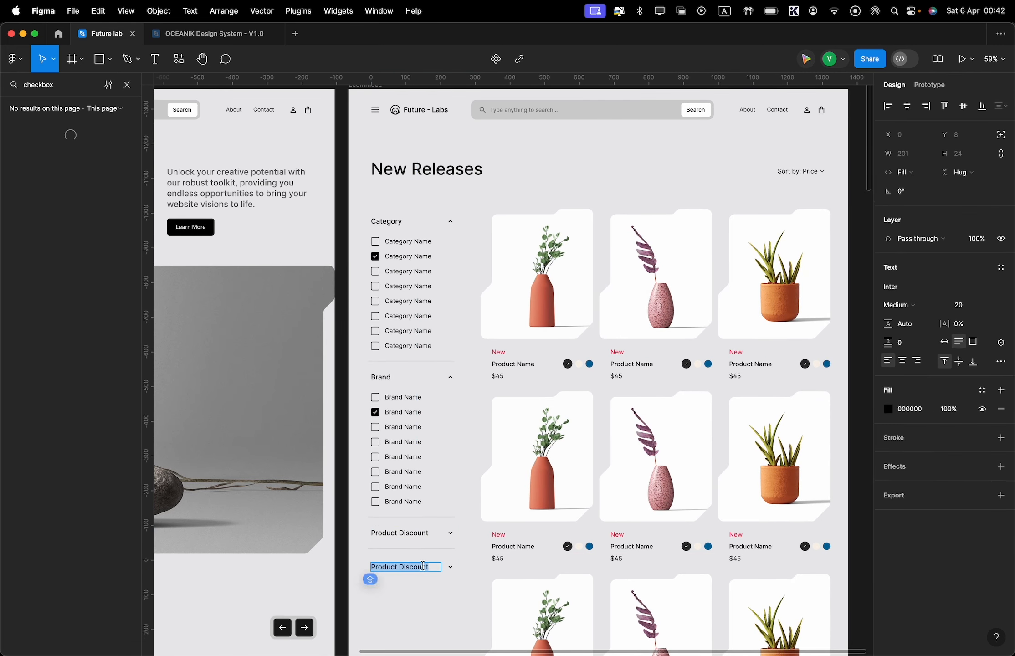
{"action": "left_click", "coordinate": [451, 570]}
{"action": "left_click", "coordinate": [451, 568]}
{"action": "key", "text": "shift+v"}
Copy the color swatches from the first card in the second product row to below the Color heading
{"action": "left_click", "coordinate": [399, 576]}
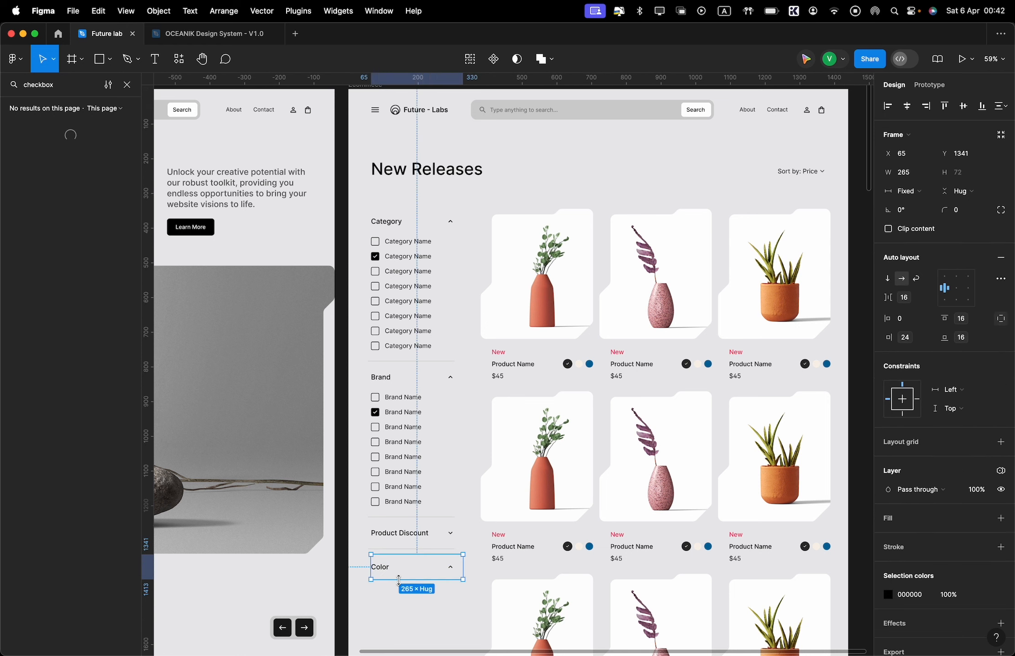
{"action": "left_click", "coordinate": [402, 592]}
{"action": "left_click_drag", "start_coordinate": [401, 591], "coordinate": [409, 577]}
{"action": "left_click", "coordinate": [592, 547]}
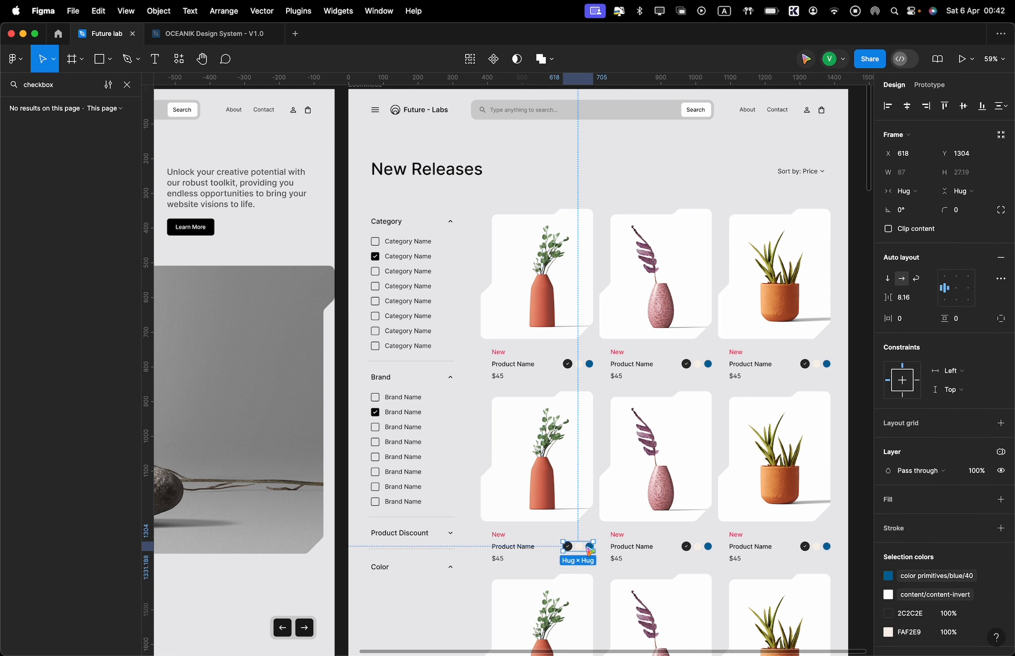
{"action": "left_click_drag", "start_coordinate": [593, 547], "coordinate": [399, 591]}
{"action": "left_click", "coordinate": [461, 606]}
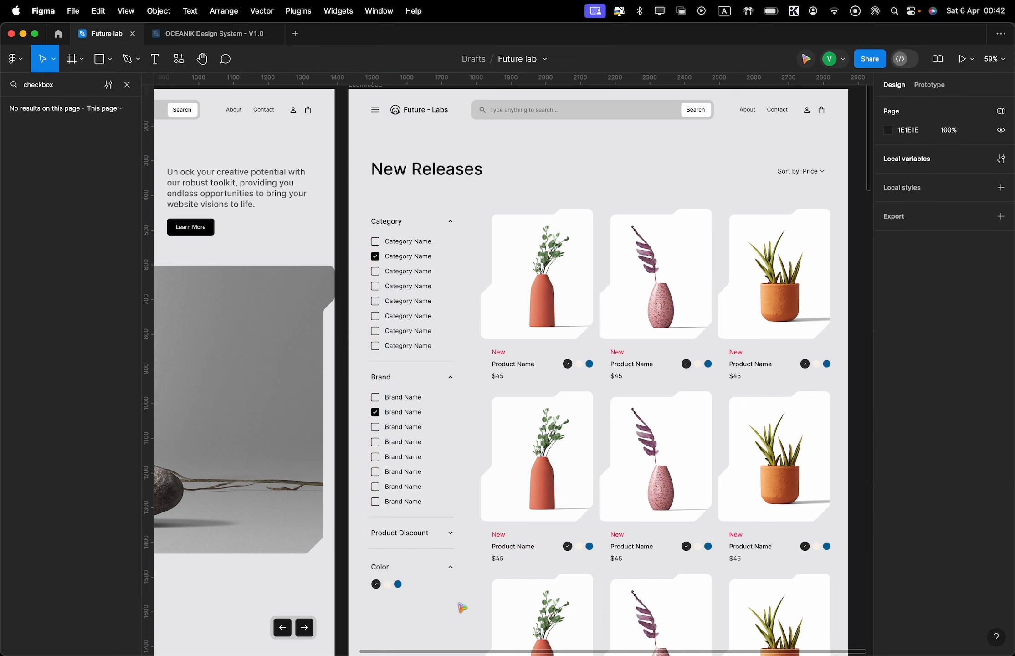
Try to select all layers matching the cream swatch in the Color filter
{"action": "scroll", "coordinate": [462, 606], "scroll_direction": "down", "scroll_amount": 2}
{"action": "scroll", "coordinate": [462, 606], "scroll_direction": "right", "scroll_amount": 2}
{"action": "left_click", "coordinate": [315, 502], "text": "super"}
{"action": "left_click", "coordinate": [485, 60]}
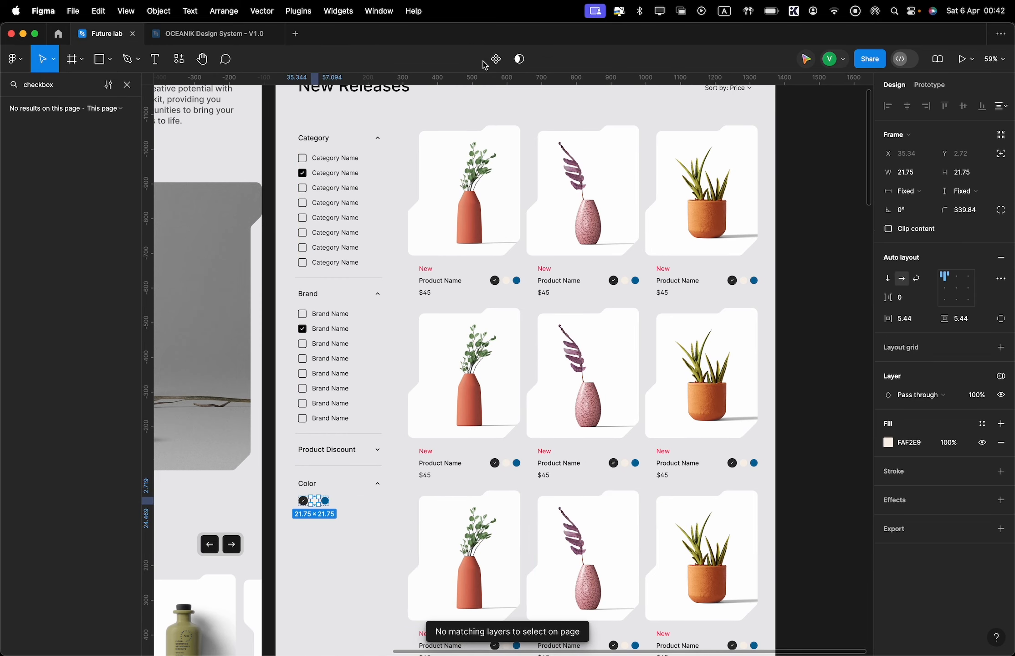
{"action": "scroll", "coordinate": [516, 375], "scroll_direction": "down", "scroll_amount": 2}
{"action": "left_click", "coordinate": [826, 333]}
Copy the navigation arrows from Popular Right Now to below the third product row and centre them horizontally on that row
{"action": "scroll", "coordinate": [825, 333], "scroll_direction": "up", "scroll_amount": 1}
{"action": "scroll", "coordinate": [826, 333], "scroll_direction": "left", "scroll_amount": 1}
{"action": "scroll", "coordinate": [828, 334], "scroll_direction": "down", "scroll_amount": 2}
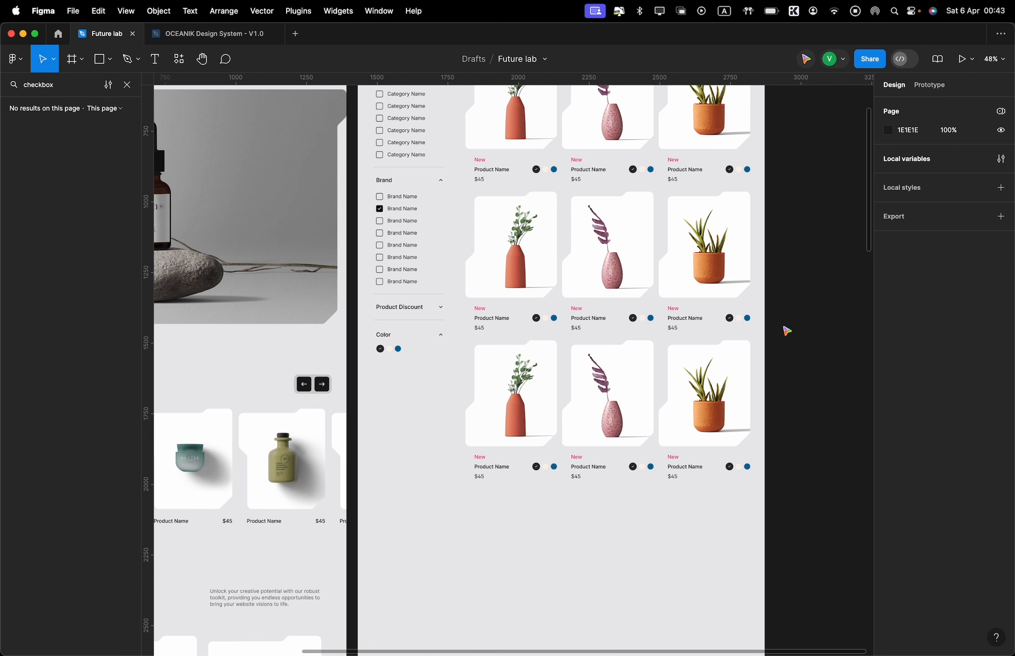
{"action": "scroll", "coordinate": [792, 332], "scroll_direction": "right", "scroll_amount": 2}
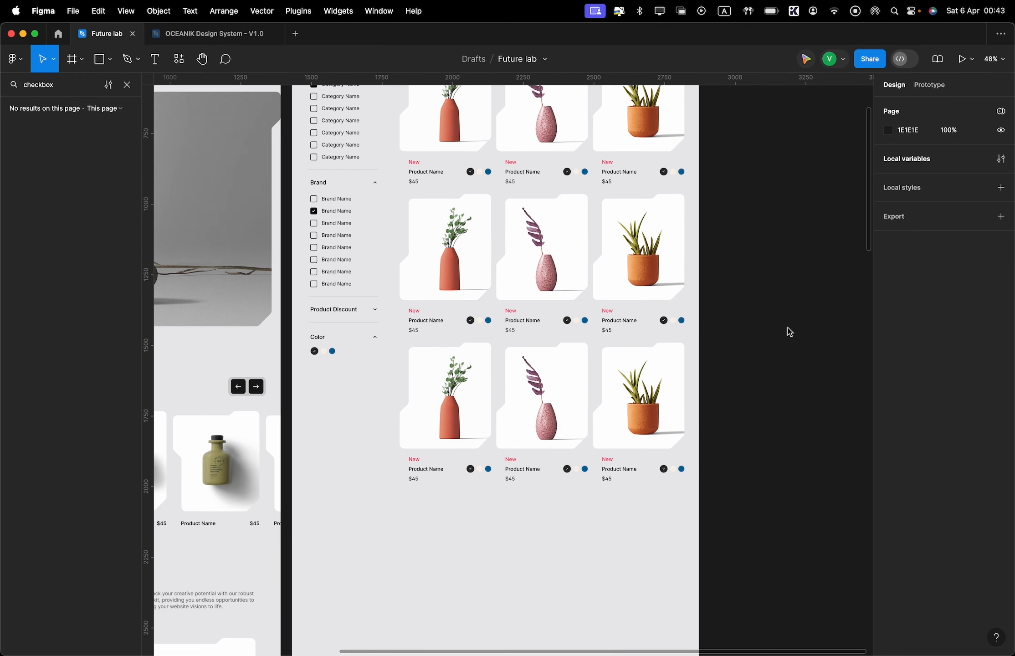
{"action": "scroll", "coordinate": [683, 397], "scroll_direction": "down", "scroll_amount": 2}
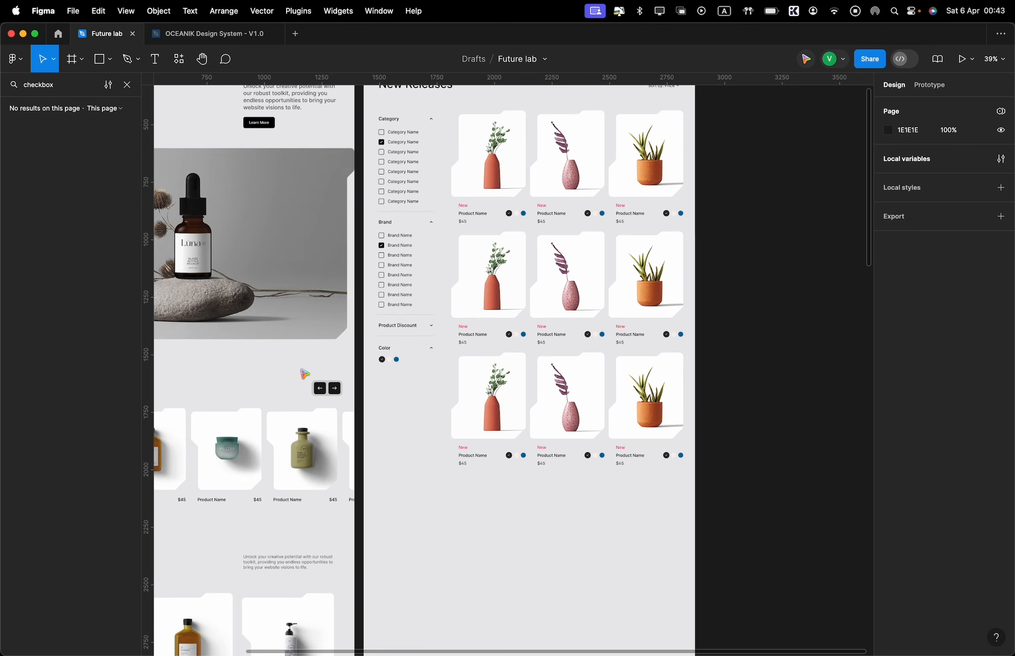
{"action": "left_click", "coordinate": [332, 395]}
{"action": "left_click_drag", "start_coordinate": [329, 391], "coordinate": [573, 482]}
{"action": "left_click", "coordinate": [593, 440], "text": "shift"}
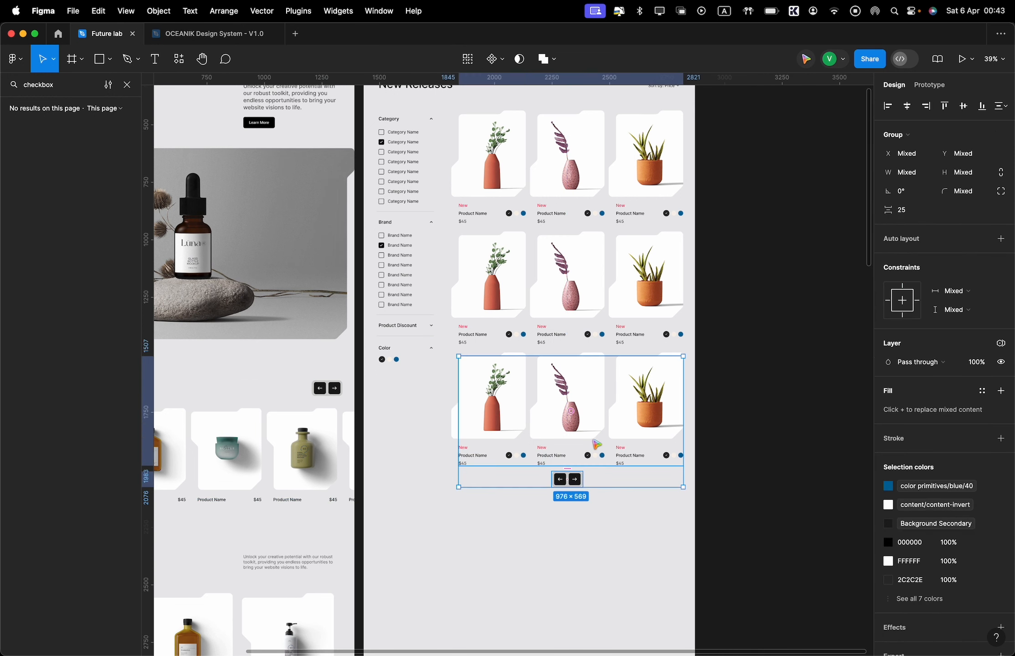
{"action": "left_click", "coordinate": [926, 106]}
{"action": "left_click", "coordinate": [908, 107]}
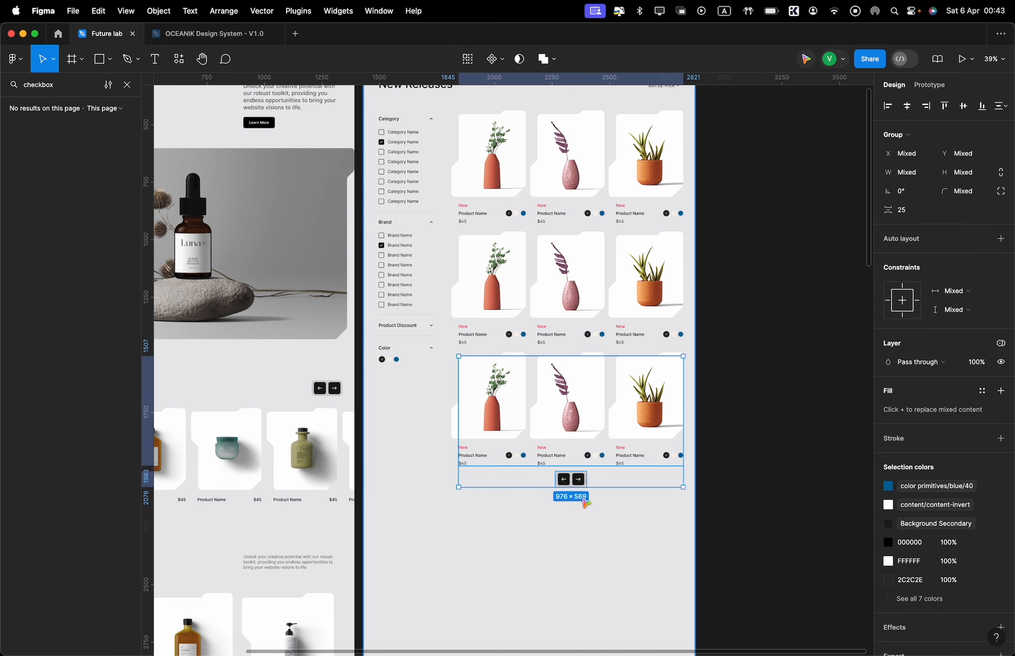
Delete the arrow icons from both black buttons below the product grid
{"action": "scroll", "coordinate": [586, 499], "scroll_direction": "up", "scroll_amount": 5}
{"action": "left_click", "coordinate": [537, 478], "text": "super"}
{"action": "left_click", "coordinate": [529, 479], "text": "super"}
{"action": "left_click", "coordinate": [560, 479], "text": "shift+super"}
{"action": "key", "text": "Delete"}
Add the label "1" in white, centred on the first black button
{"action": "left_click", "coordinate": [534, 478], "text": "super"}
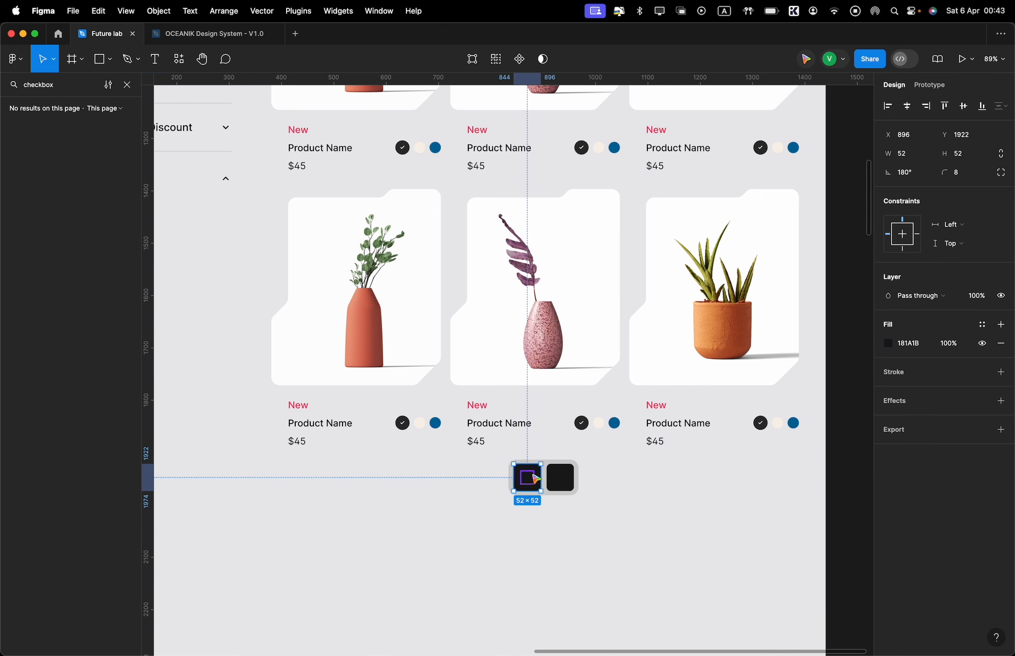
{"action": "key", "text": "t"}
{"action": "left_click", "coordinate": [527, 483]}
{"action": "type", "text": "1"}
{"action": "key", "text": "Escape"}
{"action": "scroll", "coordinate": [550, 488], "scroll_direction": "up", "scroll_amount": 4}
{"action": "left_click_drag", "start_coordinate": [531, 486], "coordinate": [529, 483]}
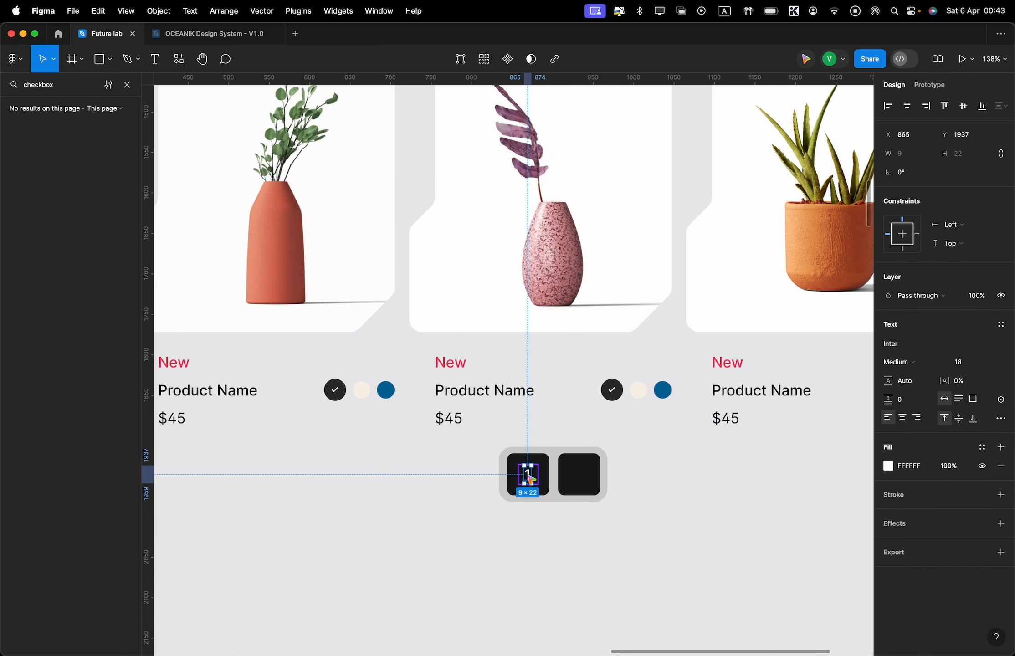
Widen the grey button container to the right and move the second black square to about X 1097
{"action": "left_click", "coordinate": [587, 480], "text": "super"}
{"action": "left_click", "coordinate": [601, 465]}
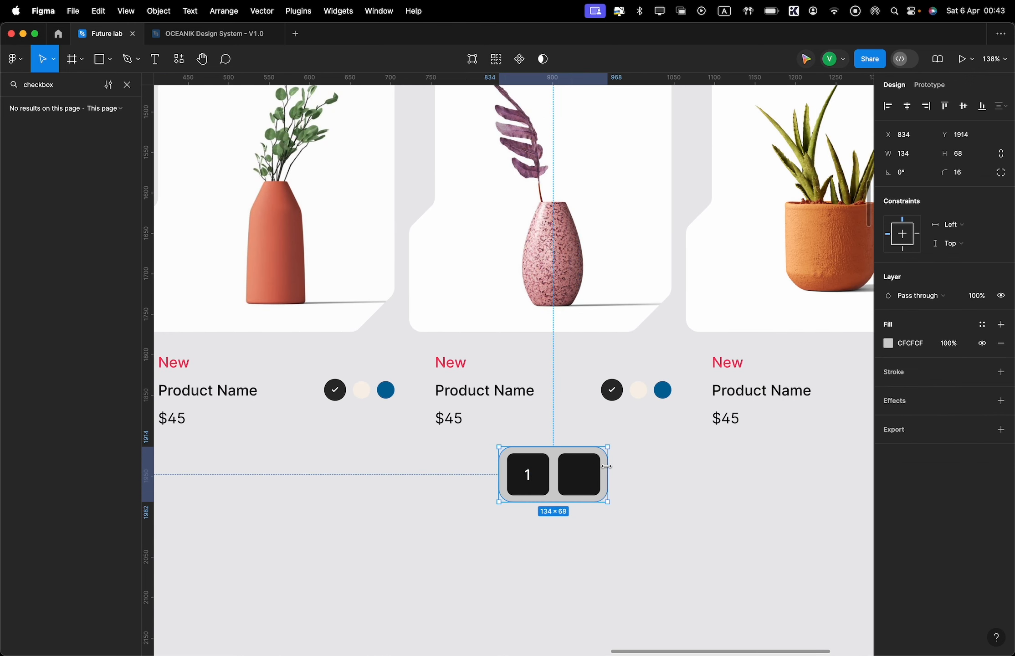
{"action": "left_click_drag", "start_coordinate": [609, 480], "coordinate": [928, 480]}
{"action": "left_click_drag", "start_coordinate": [542, 486], "coordinate": [696, 489]}
{"action": "scroll", "coordinate": [683, 495], "scroll_direction": "right", "scroll_amount": 3}
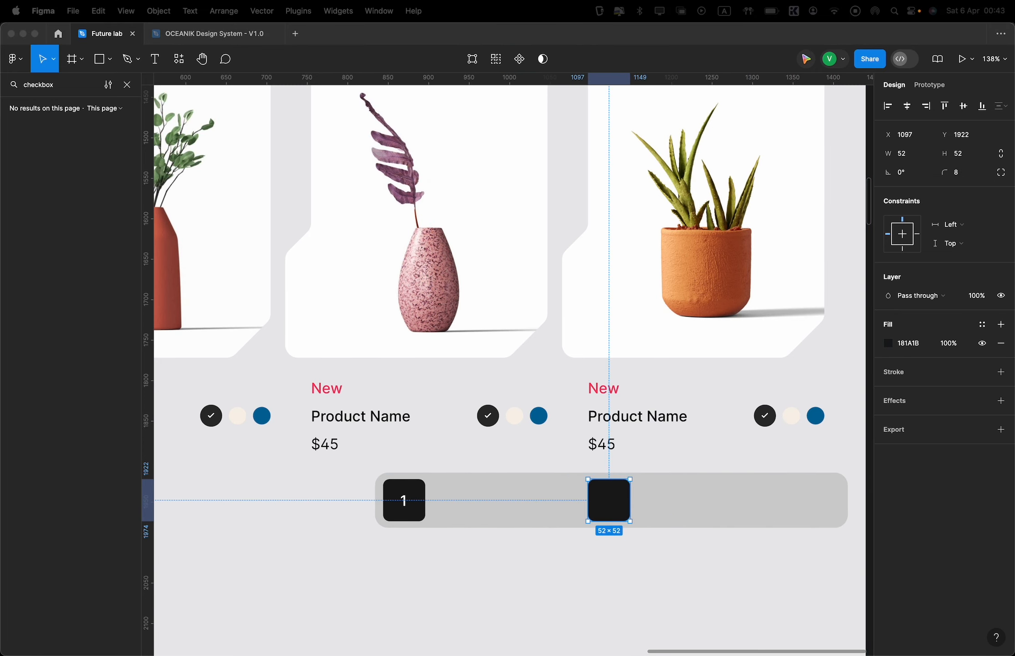
Fill the second square with E9E9EB and move it beside the "1" button
{"action": "left_click", "coordinate": [618, 504]}
{"action": "left_click", "coordinate": [915, 345]}
{"action": "type", "text": "E9E9EB"}
{"action": "key", "text": "Return"}
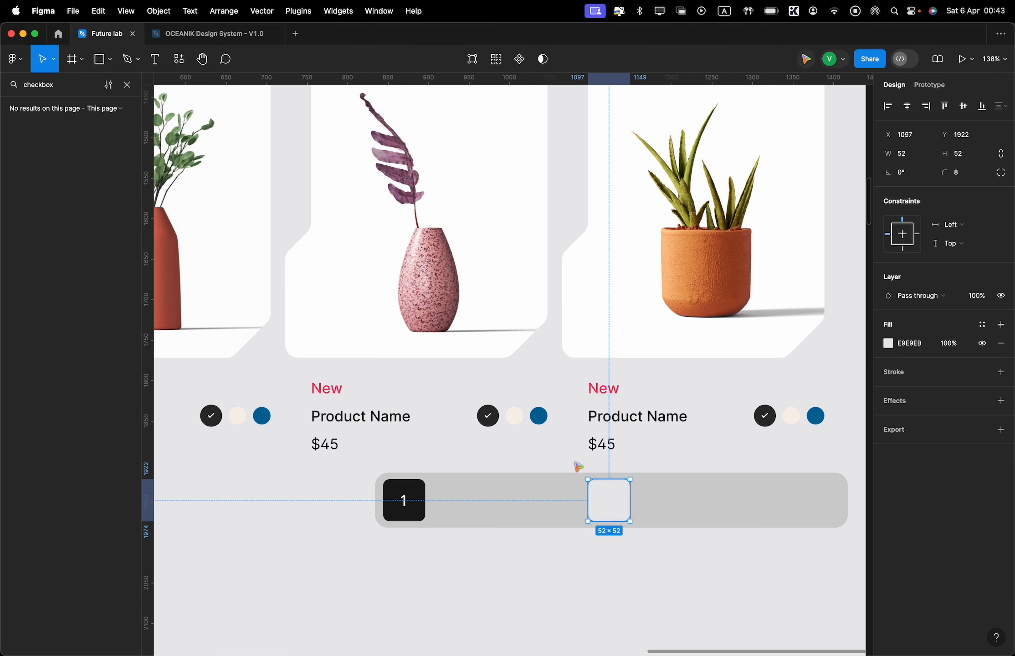
{"action": "left_click_drag", "start_coordinate": [610, 500], "coordinate": [513, 498]}
Add the label "2" in black on the light square
{"action": "key", "text": "t"}
{"action": "left_click", "coordinate": [457, 500]}
{"action": "type", "text": "2"}
{"action": "key", "text": "Escape"}
Duplicate the "2" button twice in a row and relabel the copies 3 and 4
{"action": "left_click", "coordinate": [472, 499]}
{"action": "key", "text": "super+d"}
{"action": "double_click", "coordinate": [509, 500]}
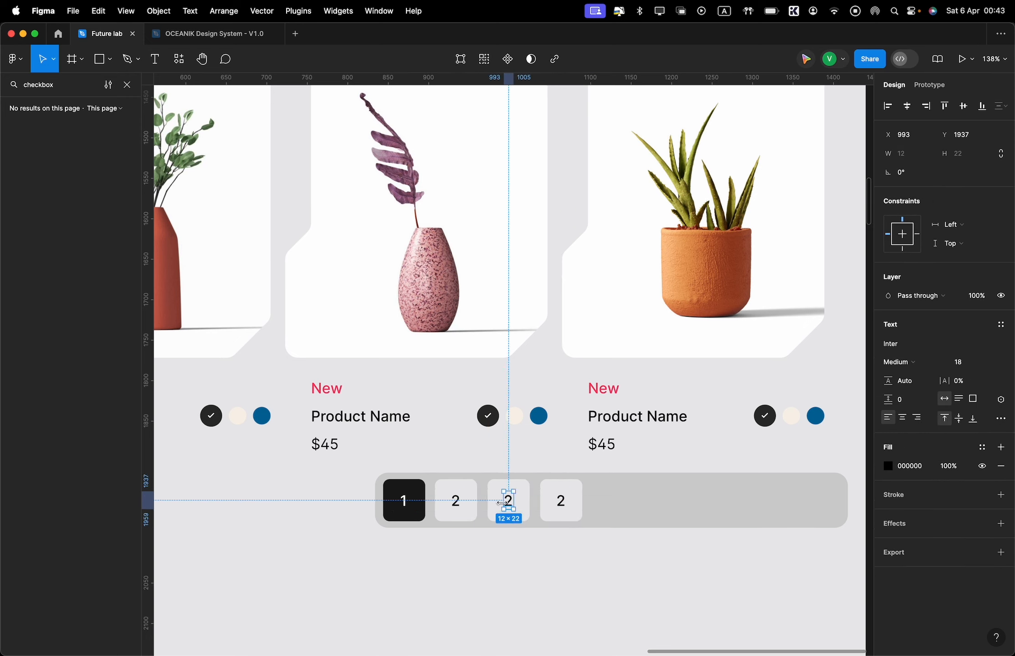
{"action": "double_click", "coordinate": [510, 500]}
{"action": "type", "text": "3"}
{"action": "double_click", "coordinate": [563, 502]}
{"action": "type", "text": "4"}
{"action": "key", "text": "Escape"}
Try to set the spacing between the numbered buttons to 8, and undo it
{"action": "left_click", "coordinate": [621, 509]}
{"action": "key", "text": "Return"}
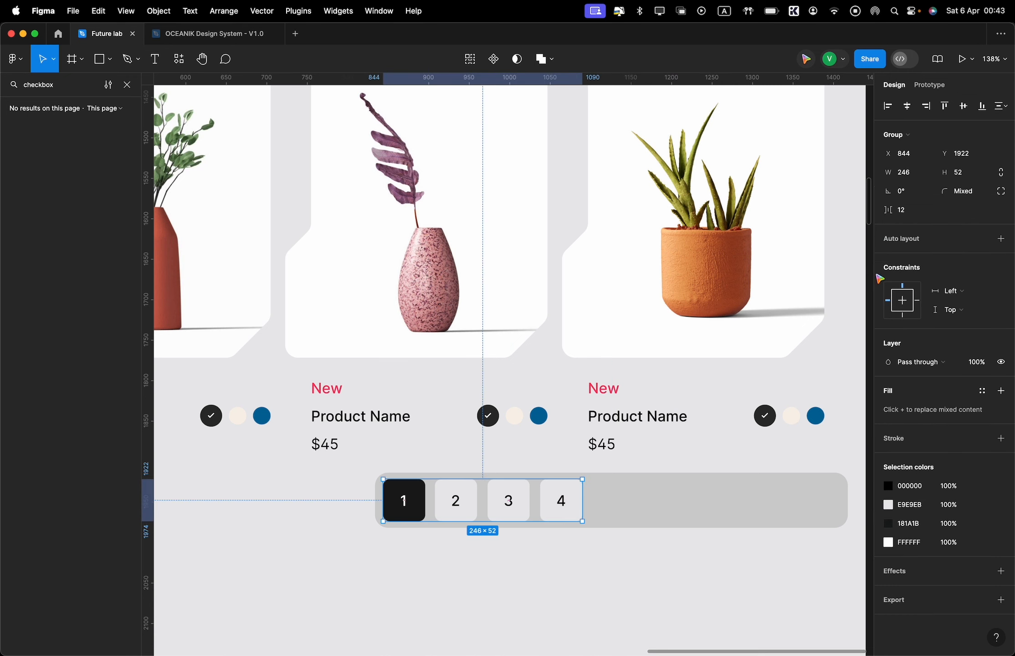
{"action": "type", "text": "8"}
{"action": "key", "text": "Return"}
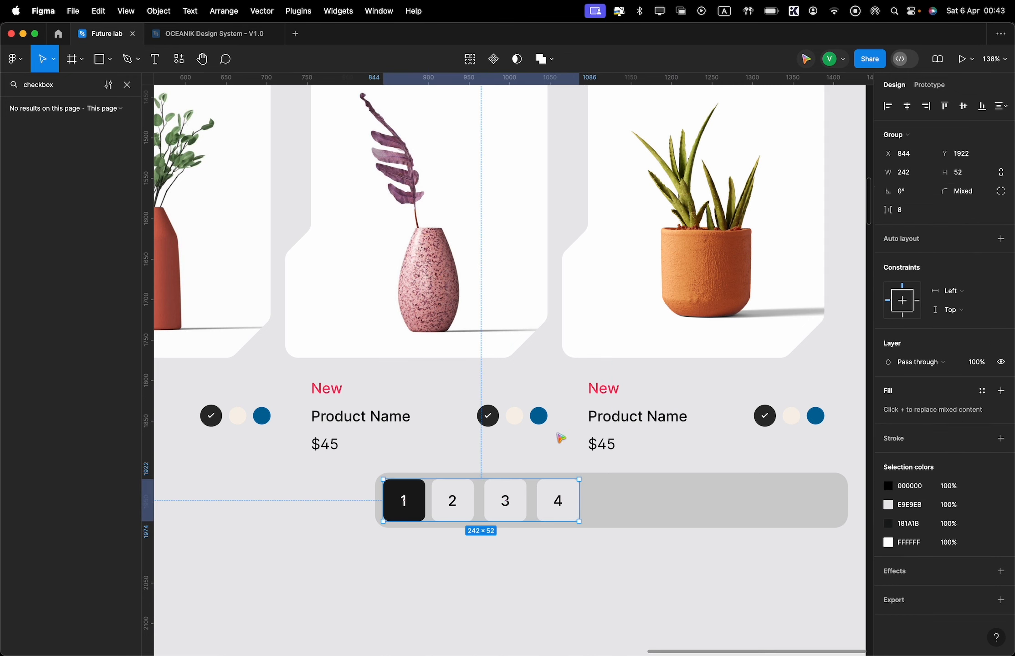
{"action": "key", "text": "super+z"}
{"action": "key", "text": "super+z"}
Put the buttons 1 to 4 into a horizontal auto layout with a gap of 8
{"action": "double_click", "coordinate": [556, 497]}
{"action": "key", "text": "super+shift+g"}
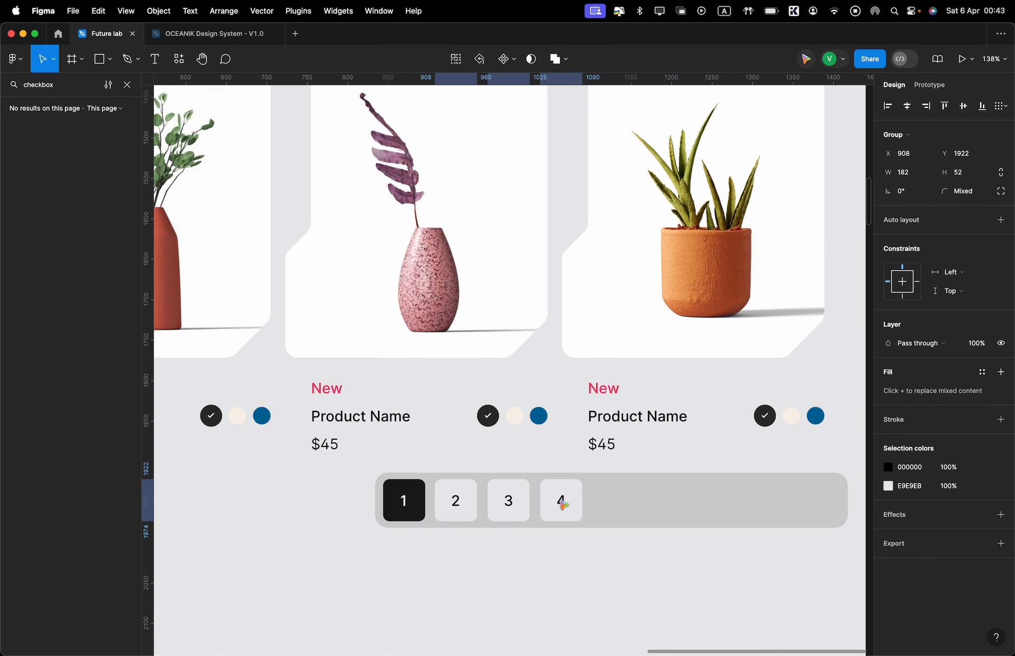
{"action": "left_click", "coordinate": [456, 503]}
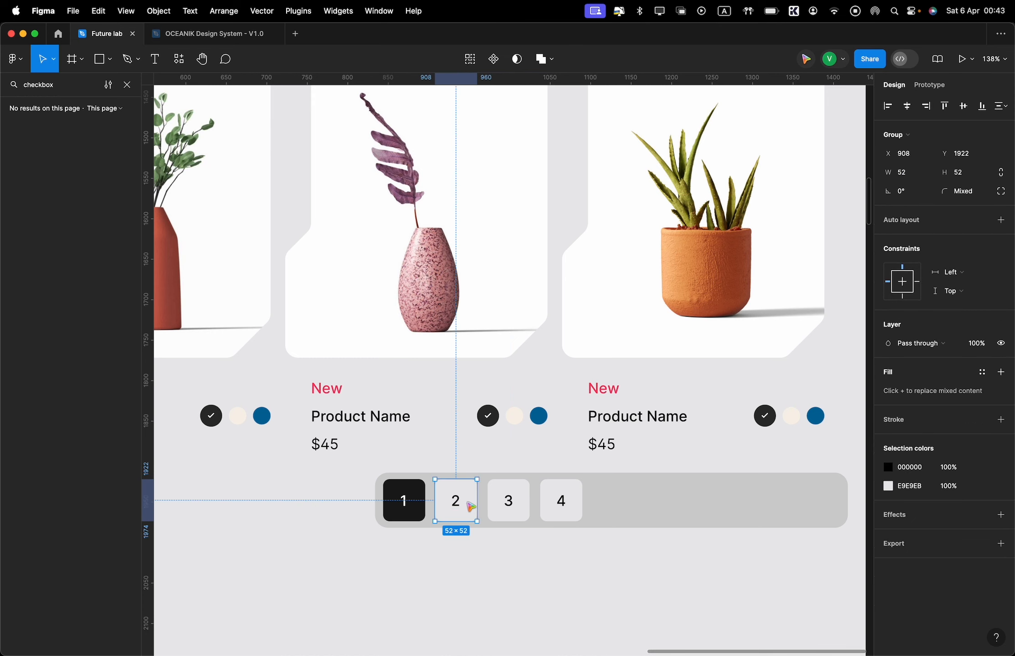
{"action": "left_click", "coordinate": [511, 501], "text": "shift"}
{"action": "left_click", "coordinate": [592, 501], "text": "shift"}
{"action": "left_click", "coordinate": [591, 501], "text": "shift"}
{"action": "left_click", "coordinate": [568, 501], "text": "shift"}
{"action": "left_click", "coordinate": [415, 496], "text": "shift"}
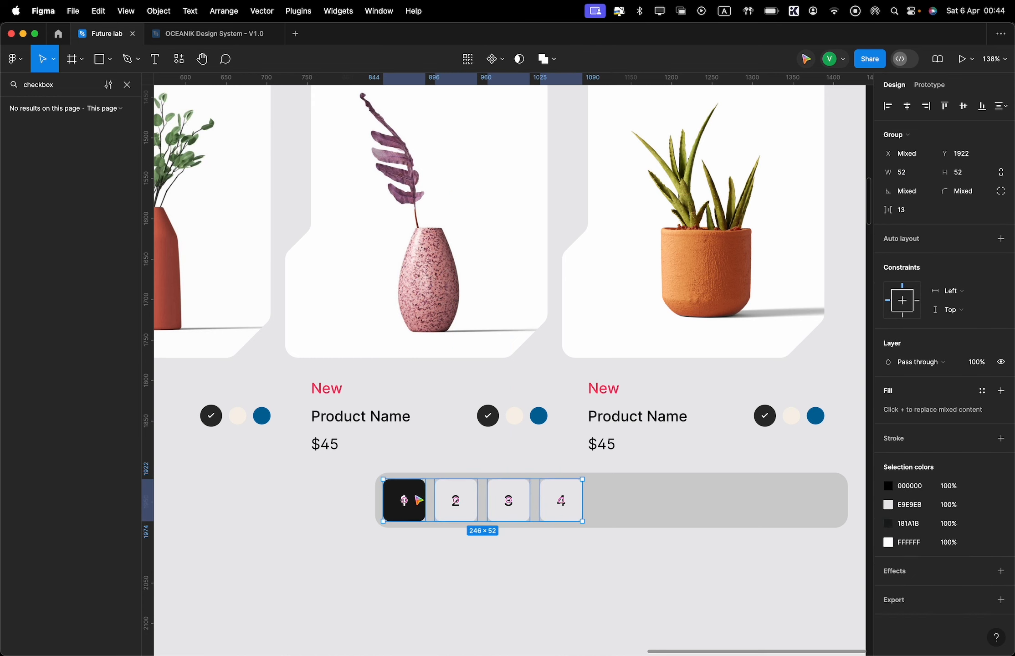
{"action": "key", "text": "shift+a"}
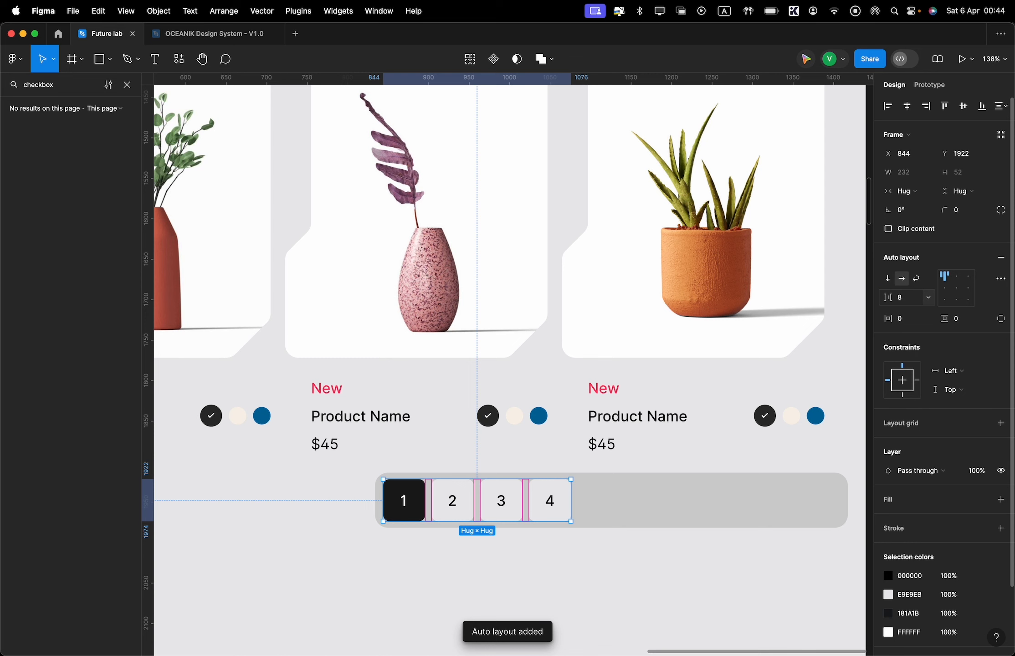
Add two more copies of the "4" button to the pagination, labelled "..." and "32"
{"action": "left_click", "coordinate": [556, 501]}
{"action": "key", "text": "super+d"}
{"action": "double_click", "coordinate": [598, 501]}
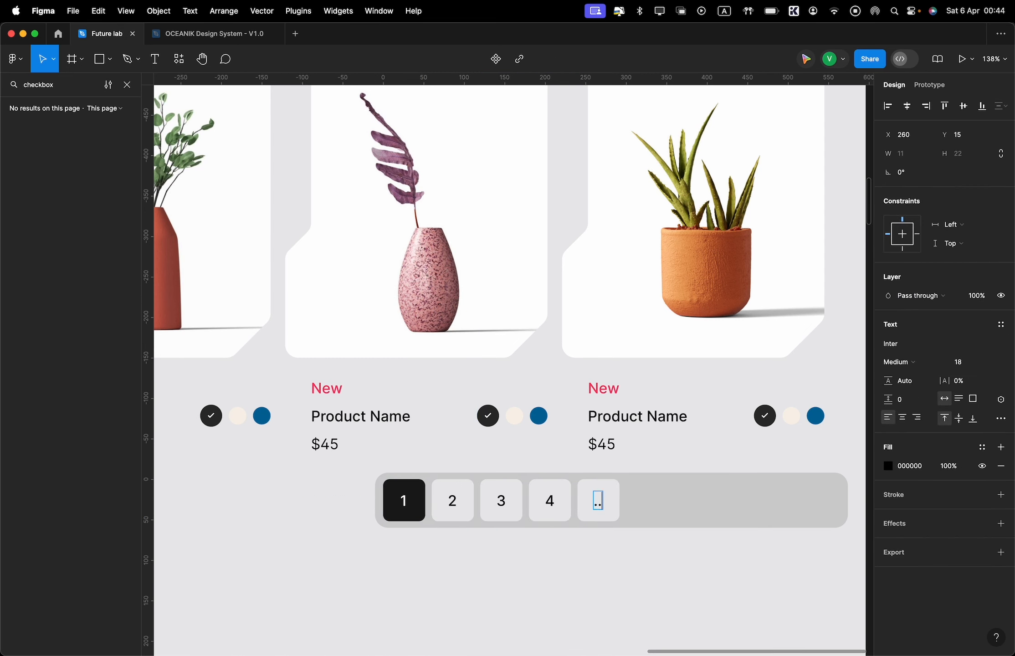
{"action": "left_click", "coordinate": [557, 501]}
{"action": "key", "text": "super+d"}
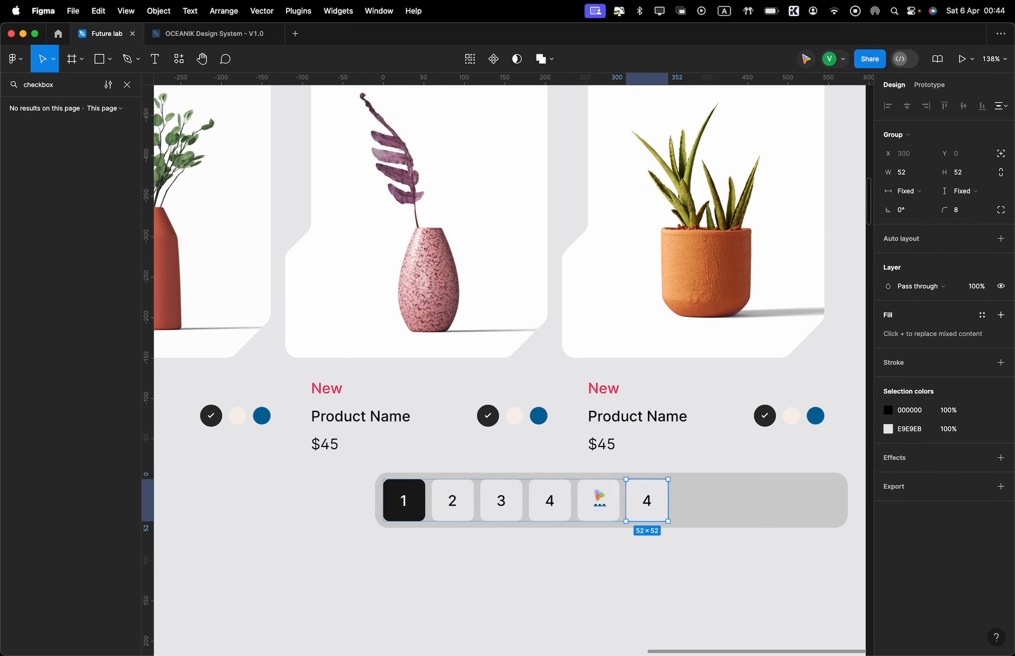
{"action": "double_click", "coordinate": [647, 501]}
{"action": "type", "text": "32"}
{"action": "key", "text": "Escape"}
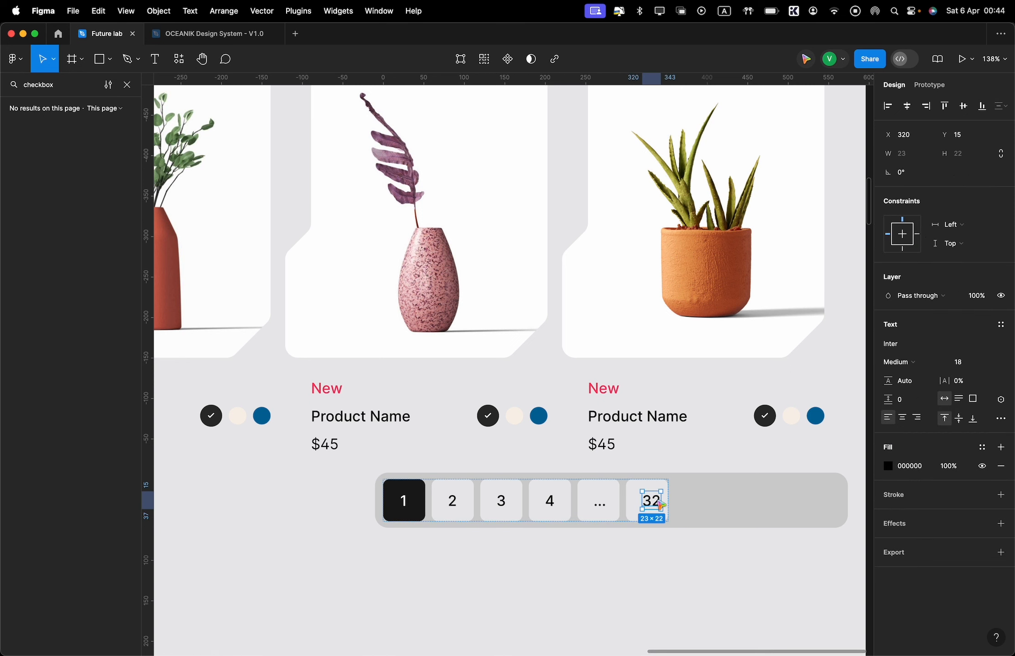
Duplicate the "32" page button and relabel the copy 33
{"action": "scroll", "coordinate": [652, 507], "scroll_direction": "up", "scroll_amount": 5}
{"action": "left_click", "coordinate": [704, 477]}
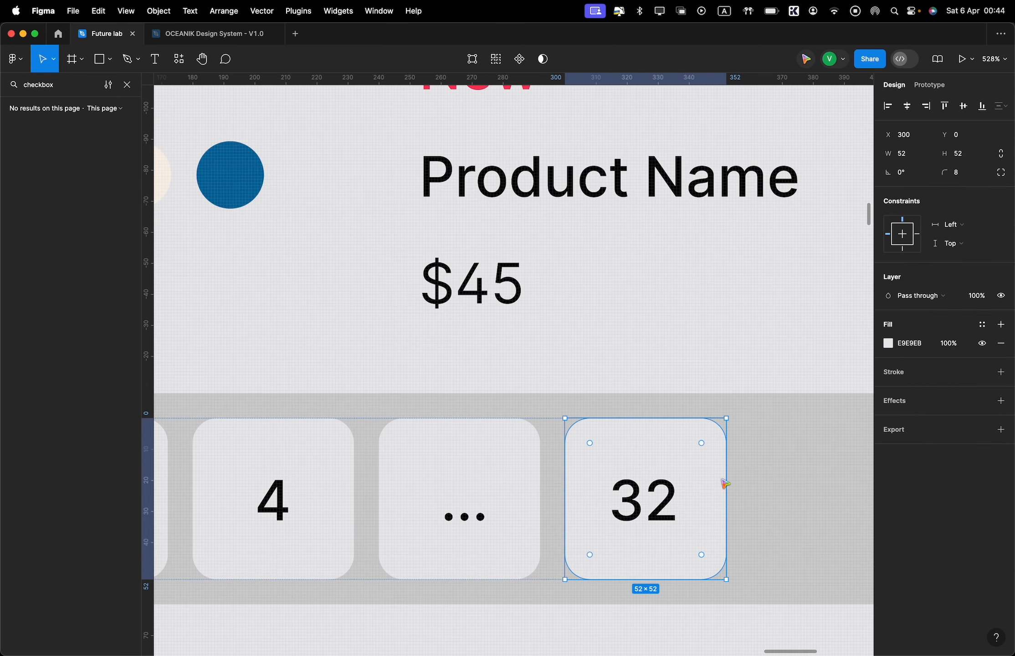
{"action": "left_click", "coordinate": [745, 484]}
{"action": "double_click", "coordinate": [665, 470]}
{"action": "key", "text": "super+d"}
{"action": "double_click", "coordinate": [828, 502]}
{"action": "type", "text": "33"}
{"action": "key", "text": "Escape"}
{"action": "scroll", "coordinate": [826, 501], "scroll_direction": "right", "scroll_amount": 8}
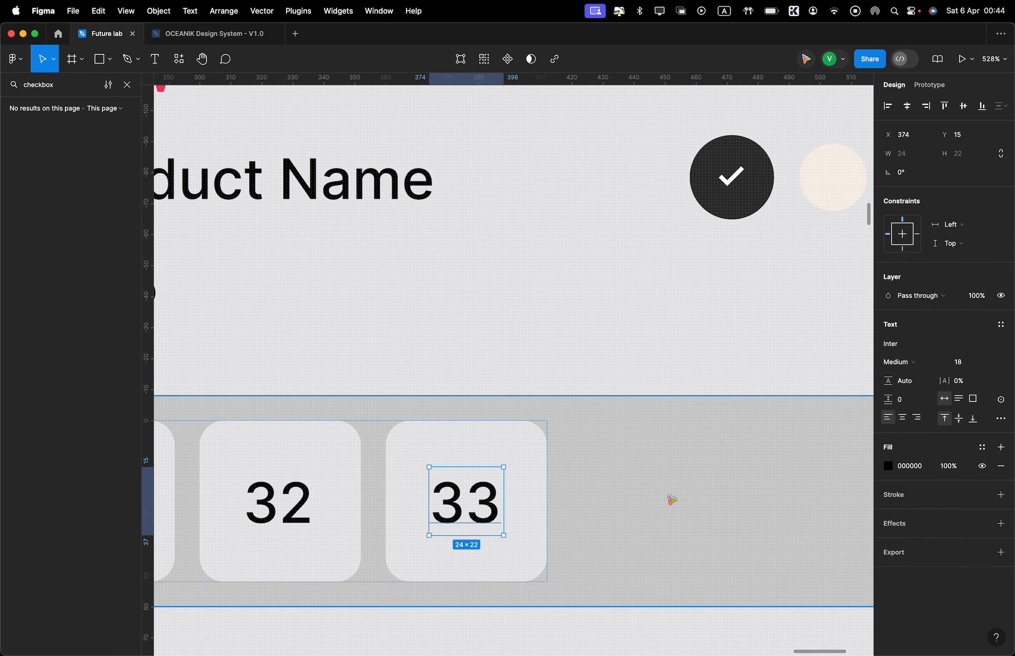
Duplicate the "33" page button and relabel the copy 34
{"action": "left_click", "coordinate": [529, 501]}
{"action": "left_click", "coordinate": [600, 487]}
{"action": "left_click", "coordinate": [516, 487]}
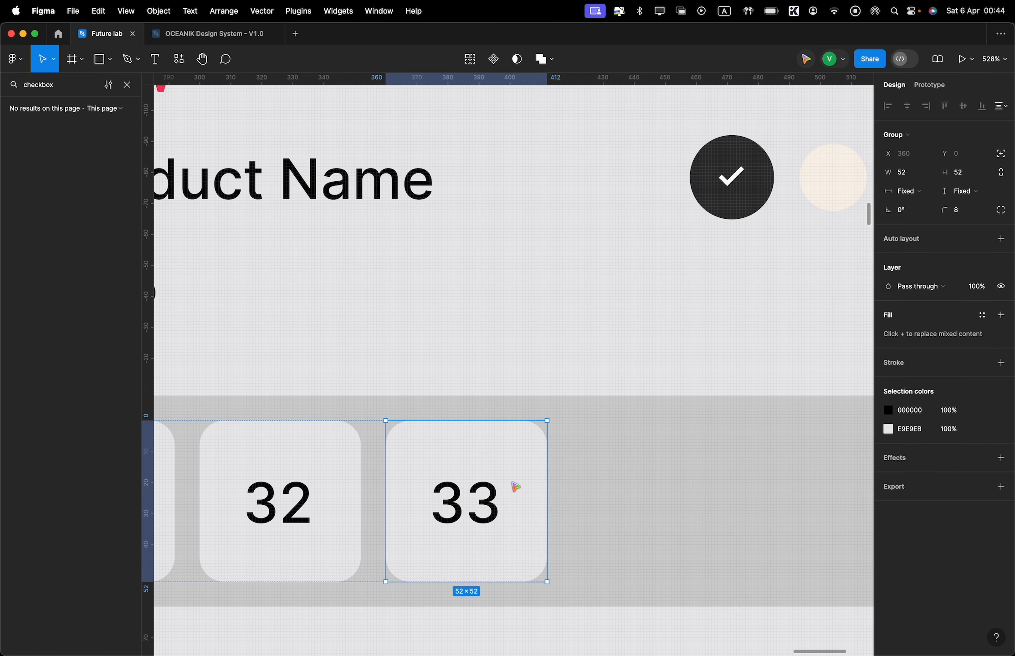
{"action": "key", "text": "super+d"}
{"action": "double_click", "coordinate": [652, 502]}
{"action": "type", "text": "34"}
{"action": "key", "text": "Escape"}
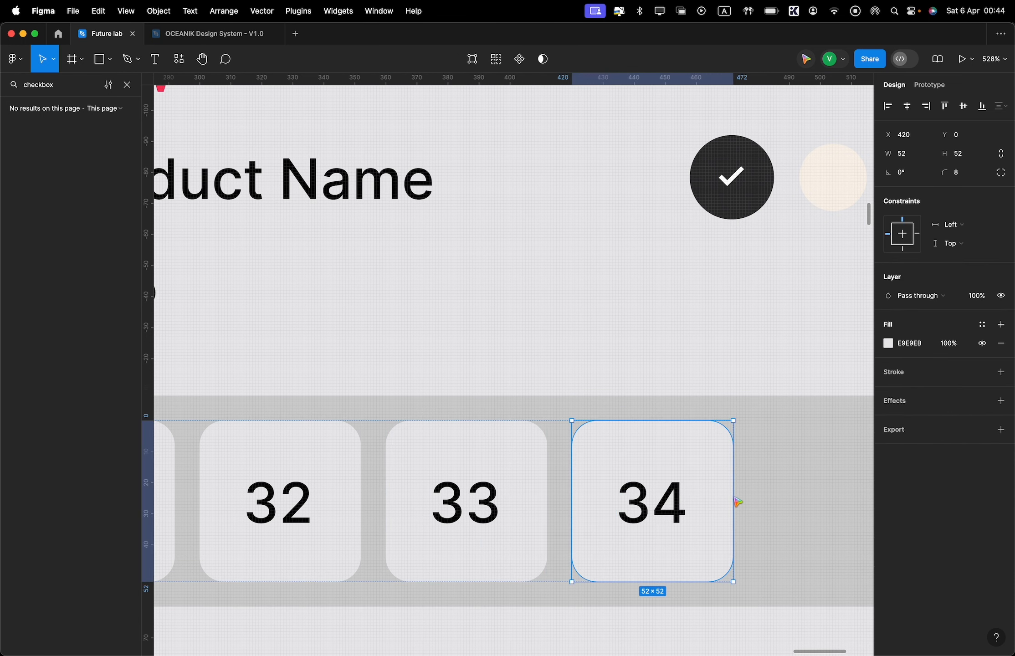
Duplicate the "34" page button and relabel the copy 35
{"action": "left_click", "coordinate": [768, 504]}
{"action": "left_click", "coordinate": [691, 501]}
{"action": "key", "text": "super+d"}
{"action": "double_click", "coordinate": [845, 495]}
{"action": "left_click_drag", "start_coordinate": [845, 495], "coordinate": [889, 494]}
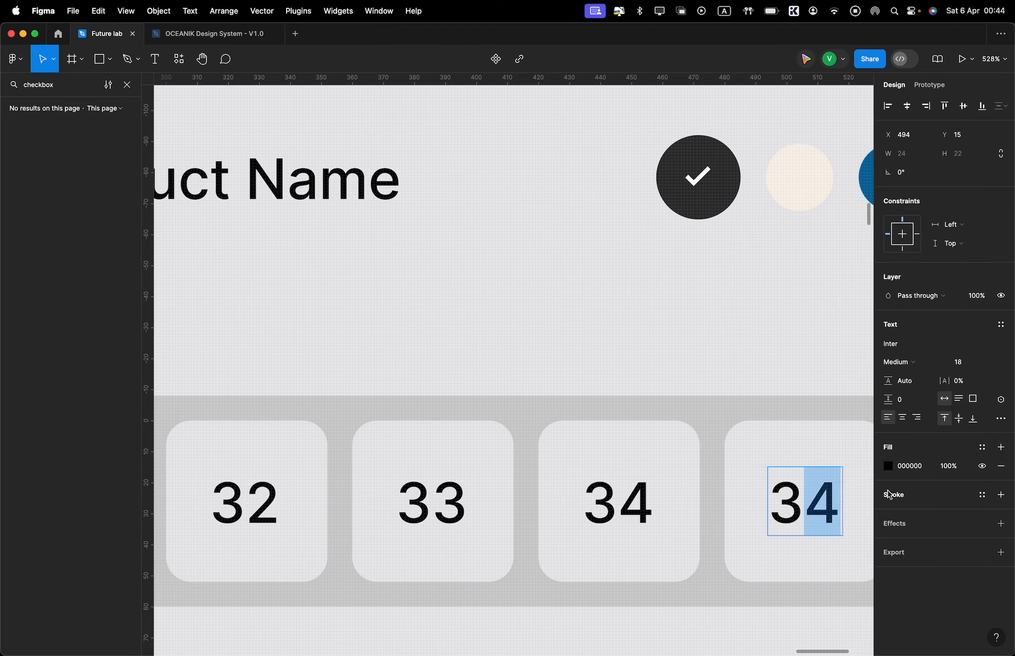
{"action": "type", "text": "5"}
{"action": "scroll", "coordinate": [798, 460], "scroll_direction": "down", "scroll_amount": 6}
{"action": "key", "text": "Escape"}
{"action": "scroll", "coordinate": [798, 451], "scroll_direction": "right", "scroll_amount": 3}
{"action": "left_click", "coordinate": [798, 438]}
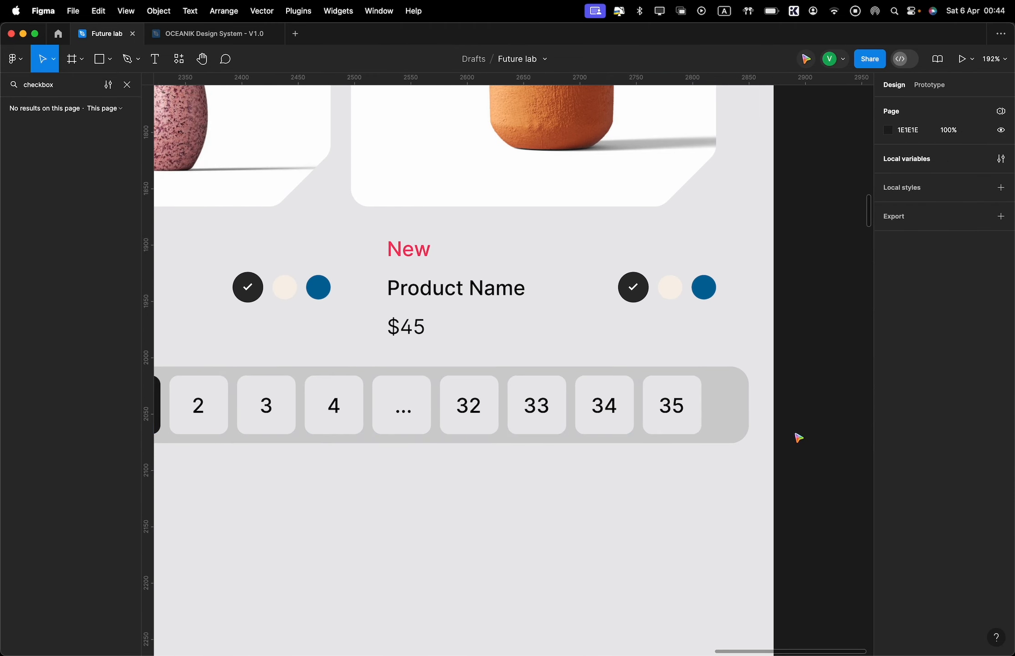
Shrink the grey pagination container so its right edge ends just past the "35" button
{"action": "left_click", "coordinate": [734, 405]}
{"action": "left_click_drag", "start_coordinate": [748, 396], "coordinate": [712, 394]}
{"action": "left_click", "coordinate": [721, 378]}
{"action": "scroll", "coordinate": [720, 376], "scroll_direction": "down", "scroll_amount": 3}
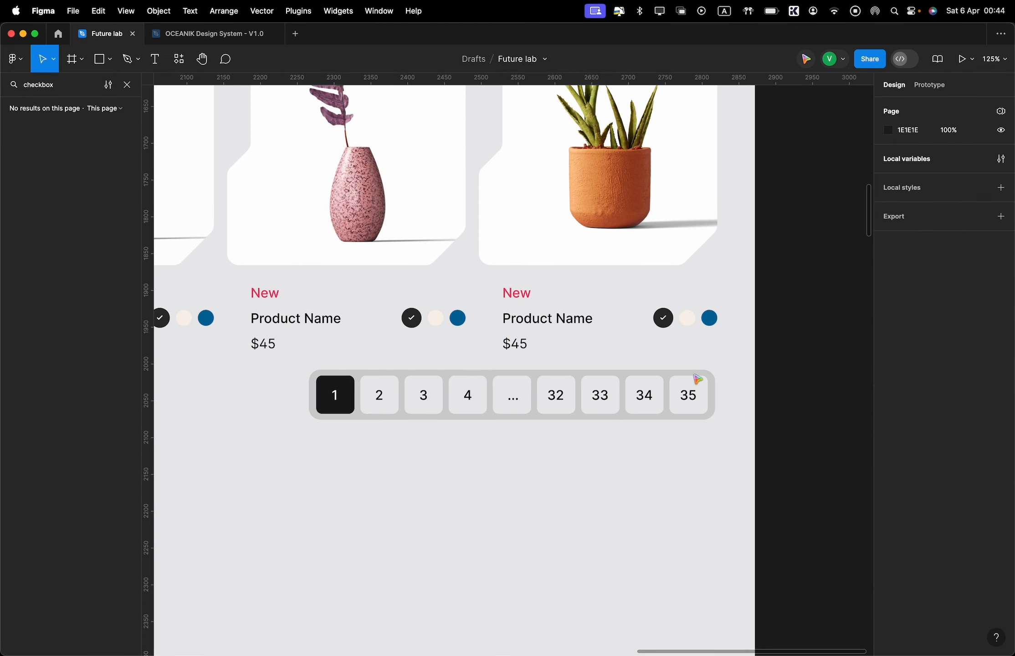
Centre the pagination bar horizontally under the third product row and shift it slightly down
{"action": "left_click", "coordinate": [697, 379]}
{"action": "left_click", "coordinate": [690, 246], "text": "shift"}
{"action": "scroll", "coordinate": [702, 356], "scroll_direction": "down", "scroll_amount": 3}
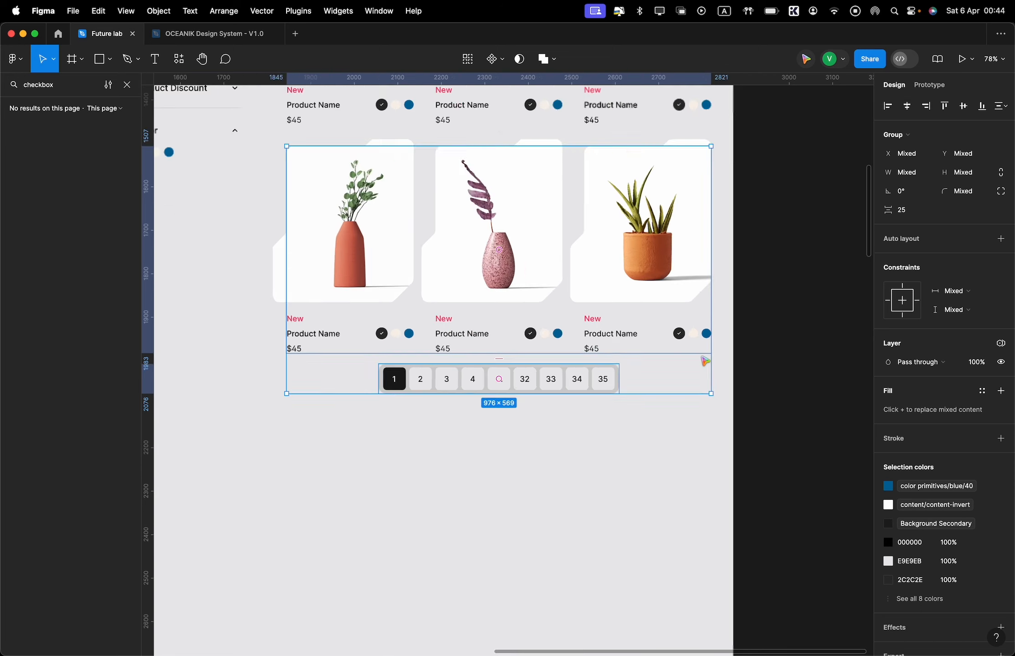
{"action": "scroll", "coordinate": [702, 357], "scroll_direction": "down", "scroll_amount": 2}
{"action": "left_click", "coordinate": [702, 357]}
{"action": "left_click_drag", "start_coordinate": [599, 366], "coordinate": [598, 373]}
{"action": "left_click", "coordinate": [648, 401]}
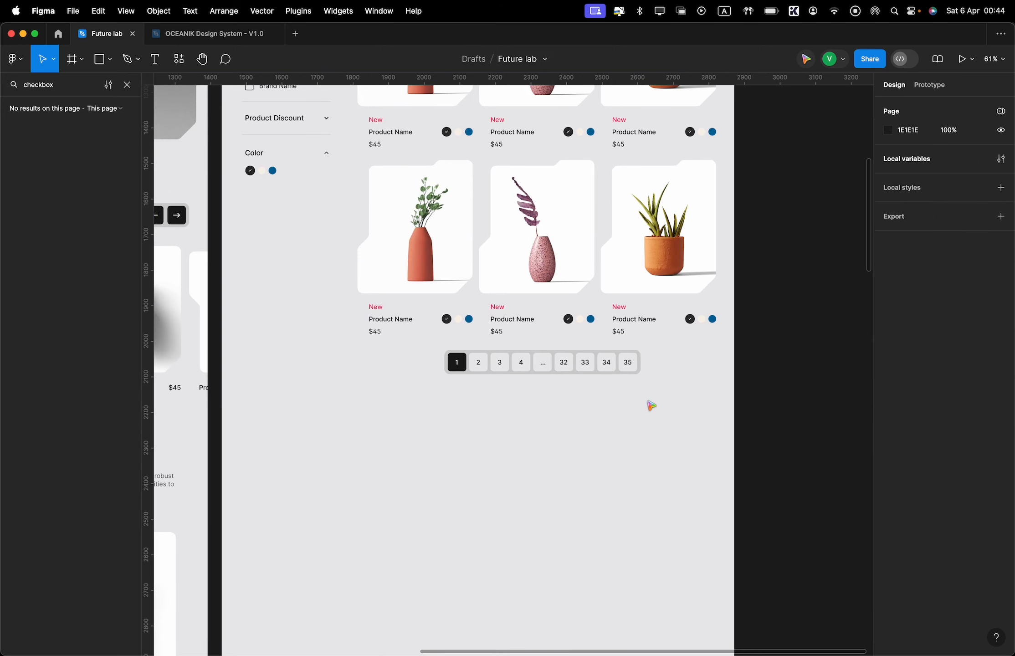
Copy the Popular Right Now section from the Cosmetic page to below the pagination bar, at X -261 and Y 2101
{"action": "scroll", "coordinate": [652, 406], "scroll_direction": "down", "scroll_amount": 5}
{"action": "scroll", "coordinate": [652, 406], "scroll_direction": "up", "scroll_amount": 2}
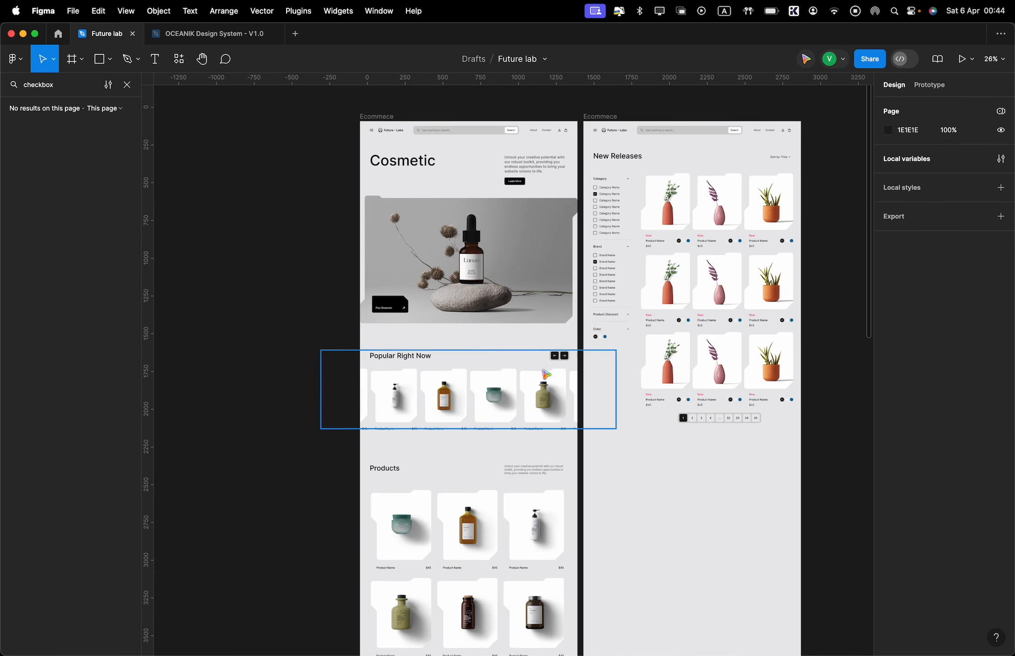
{"action": "left_click_drag", "start_coordinate": [460, 387], "coordinate": [679, 477]}
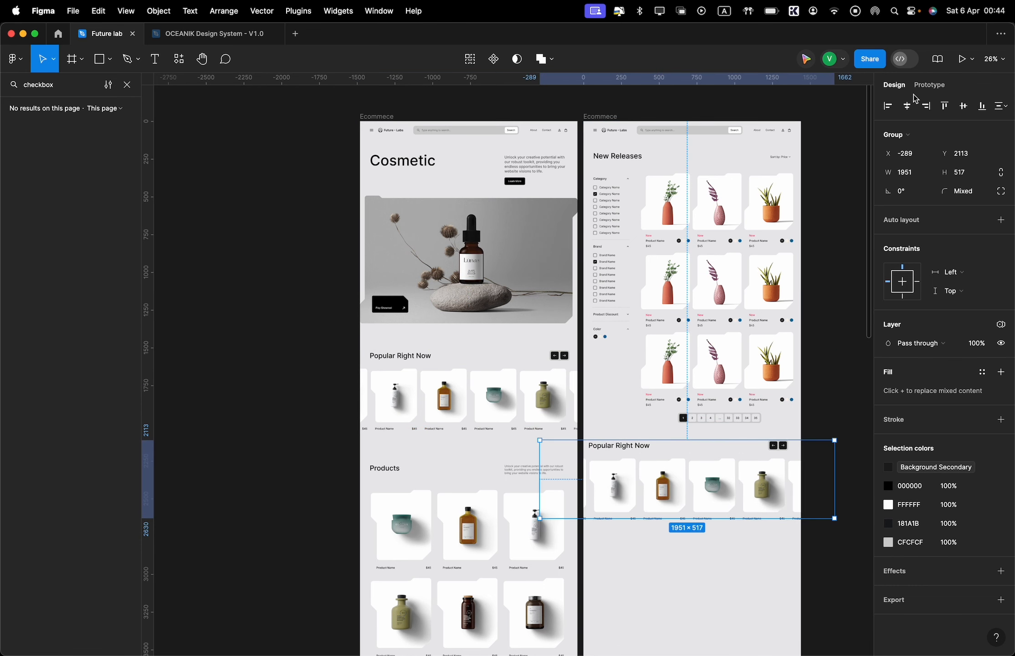
{"action": "scroll", "coordinate": [770, 282], "scroll_direction": "up", "scroll_amount": 2}
{"action": "scroll", "coordinate": [739, 329], "scroll_direction": "down", "scroll_amount": 4}
{"action": "key", "text": "shift+g"}
{"action": "left_click_drag", "start_coordinate": [728, 348], "coordinate": [733, 353]}
{"action": "left_click", "coordinate": [726, 447]}
{"action": "scroll", "coordinate": [727, 447], "scroll_direction": "up", "scroll_amount": 2}
{"action": "left_click_drag", "start_coordinate": [727, 429], "coordinate": [728, 426]}
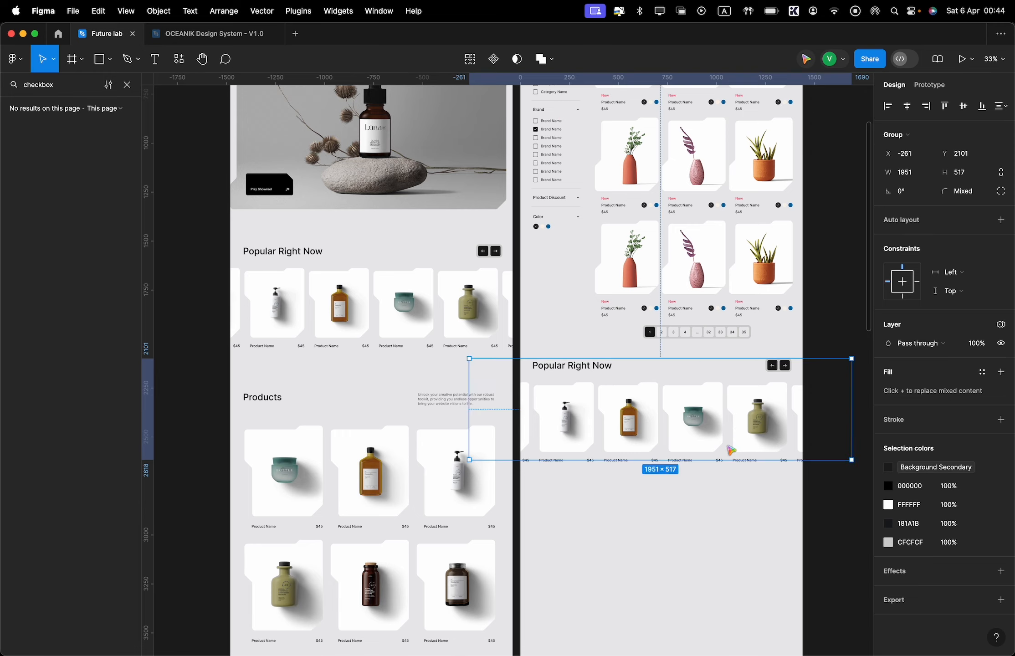
Copy the footer from the end of the Cosmetic page and paste it into the New Releases page
{"action": "left_click", "coordinate": [737, 501]}
{"action": "scroll", "coordinate": [737, 501], "scroll_direction": "up", "scroll_amount": 5}
{"action": "scroll", "coordinate": [737, 501], "scroll_direction": "right", "scroll_amount": 2}
{"action": "scroll", "coordinate": [736, 501], "scroll_direction": "down", "scroll_amount": 2}
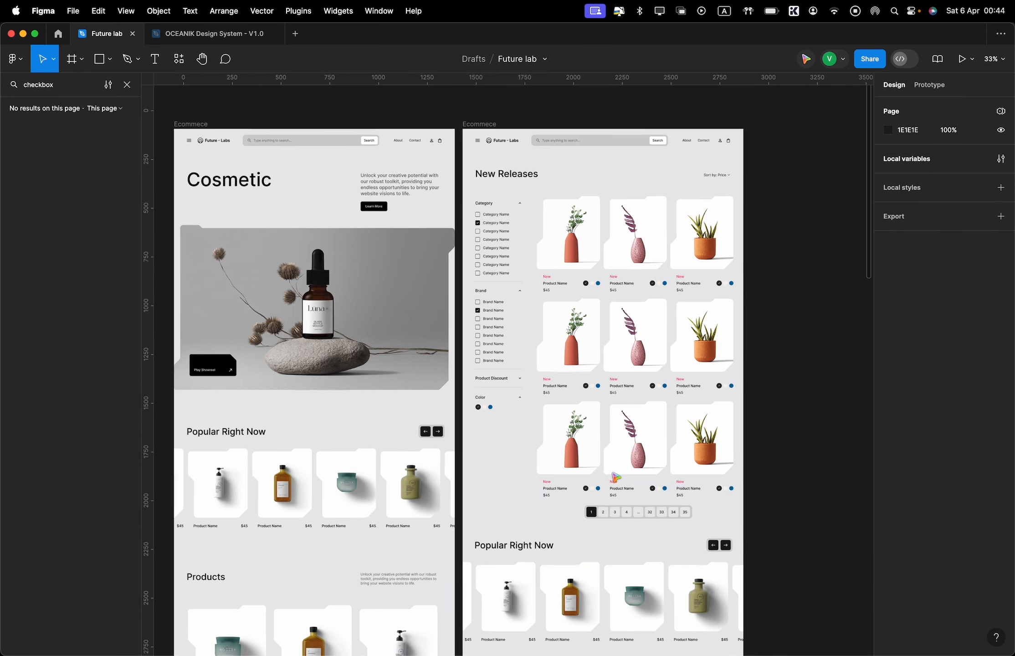
{"action": "scroll", "coordinate": [628, 485], "scroll_direction": "down", "scroll_amount": 15}
{"action": "left_click_drag", "start_coordinate": [478, 412], "coordinate": [215, 302]}
{"action": "scroll", "coordinate": [473, 272], "scroll_direction": "up", "scroll_amount": 15}
{"action": "scroll", "coordinate": [473, 271], "scroll_direction": "right", "scroll_amount": 3}
{"action": "scroll", "coordinate": [472, 272], "scroll_direction": "up", "scroll_amount": 4}
{"action": "left_click", "coordinate": [484, 331]}
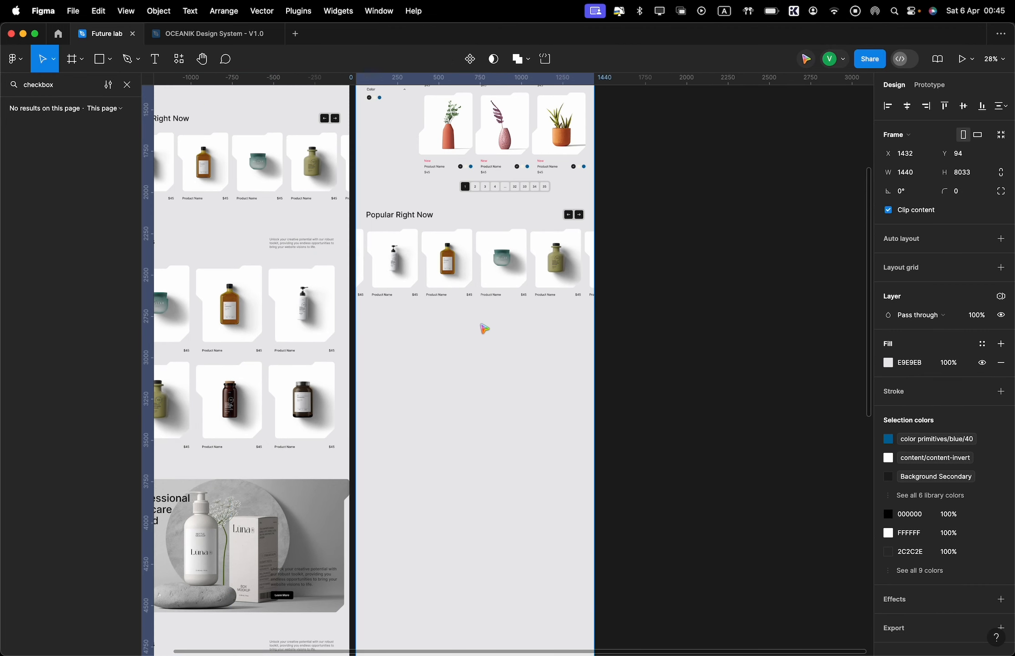
{"action": "key", "text": "super+v"}
Position the pasted footer directly below the Popular Right Now carousel, within the New Releases page margins
{"action": "left_click", "coordinate": [913, 105]}
{"action": "key", "text": "super+z"}
{"action": "left_click_drag", "start_coordinate": [513, 348], "coordinate": [676, 342]}
{"action": "left_click_drag", "start_coordinate": [638, 334], "coordinate": [537, 347]}
{"action": "key", "text": "super+z"}
{"action": "left_click_drag", "start_coordinate": [598, 355], "coordinate": [506, 349]}
{"action": "scroll", "coordinate": [503, 345], "scroll_direction": "up", "scroll_amount": 5}
{"action": "left_click", "coordinate": [665, 328]}
{"action": "scroll", "coordinate": [727, 325], "scroll_direction": "down", "scroll_amount": 4}
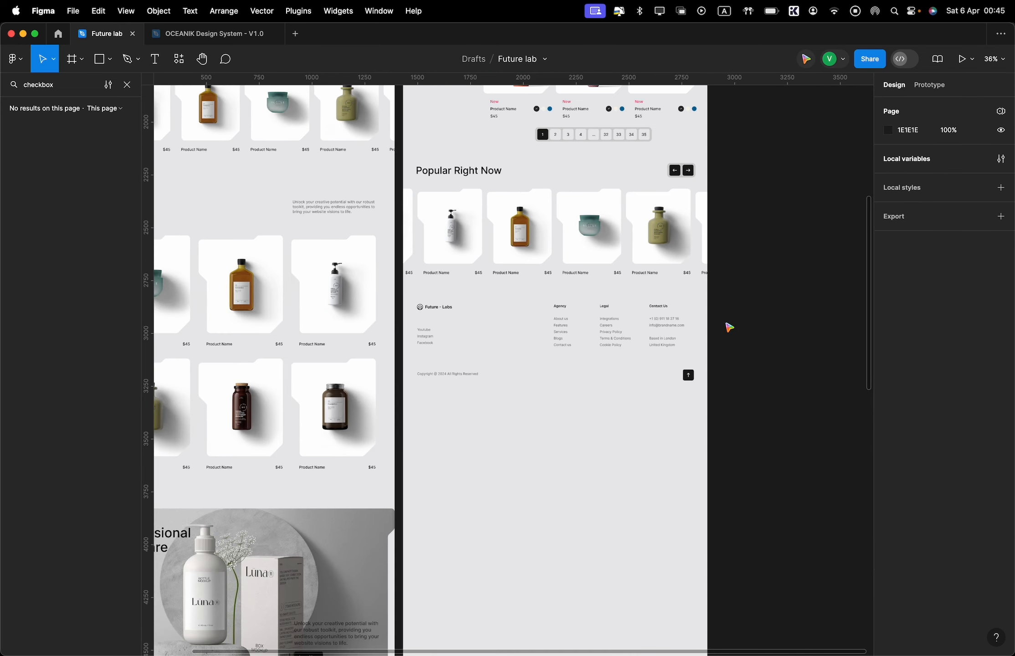
Shorten the New Releases page frame to end just below the footer, about 3216 px high
{"action": "scroll", "coordinate": [717, 332], "scroll_direction": "up", "scroll_amount": 6}
{"action": "scroll", "coordinate": [713, 332], "scroll_direction": "down", "scroll_amount": 6}
{"action": "left_click", "coordinate": [648, 370]}
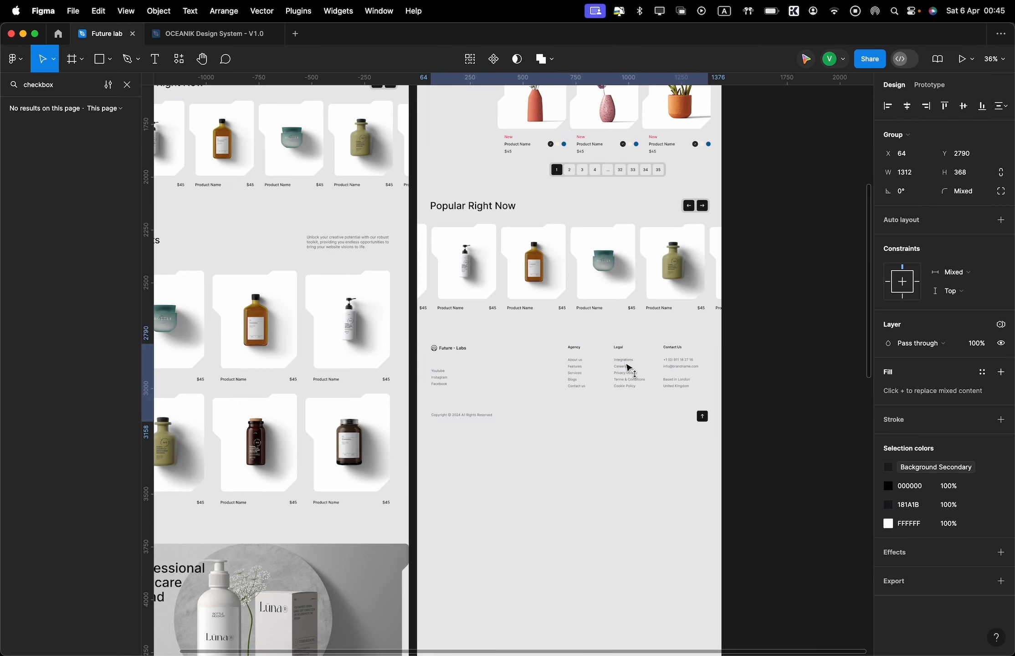
{"action": "scroll", "coordinate": [607, 237], "scroll_direction": "up", "scroll_amount": 8}
{"action": "left_click", "coordinate": [439, 108]}
{"action": "scroll", "coordinate": [445, 274], "scroll_direction": "down", "scroll_amount": 4}
{"action": "scroll", "coordinate": [478, 385], "scroll_direction": "down", "scroll_amount": 10}
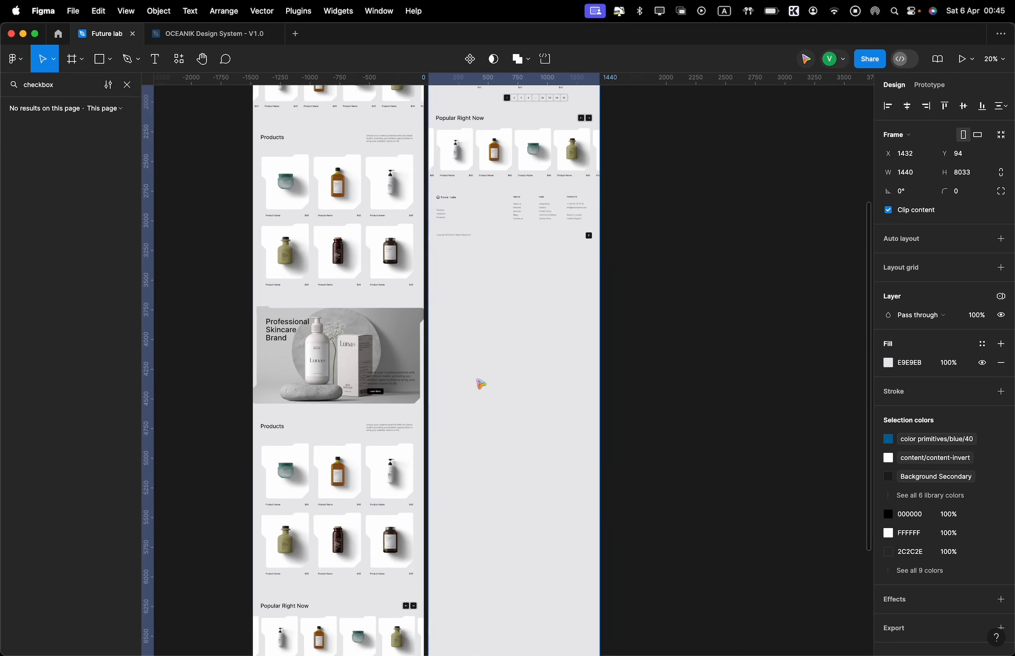
{"action": "double_click", "coordinate": [480, 643]}
{"action": "scroll", "coordinate": [494, 328], "scroll_direction": "up", "scroll_amount": 8}
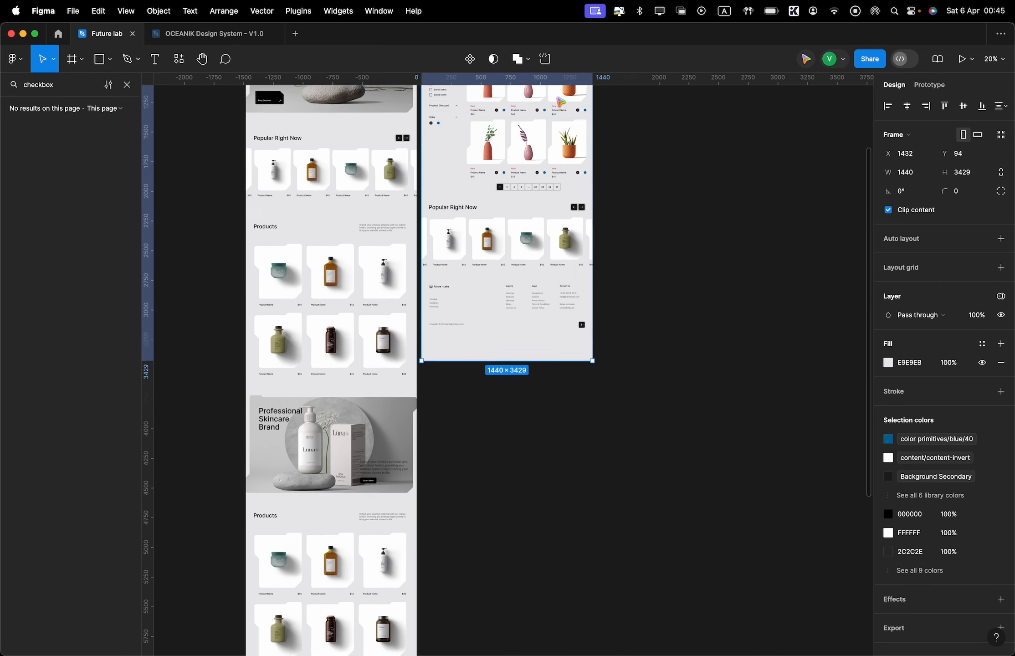
{"action": "left_click", "coordinate": [544, 475]}
{"action": "left_click", "coordinate": [544, 439]}
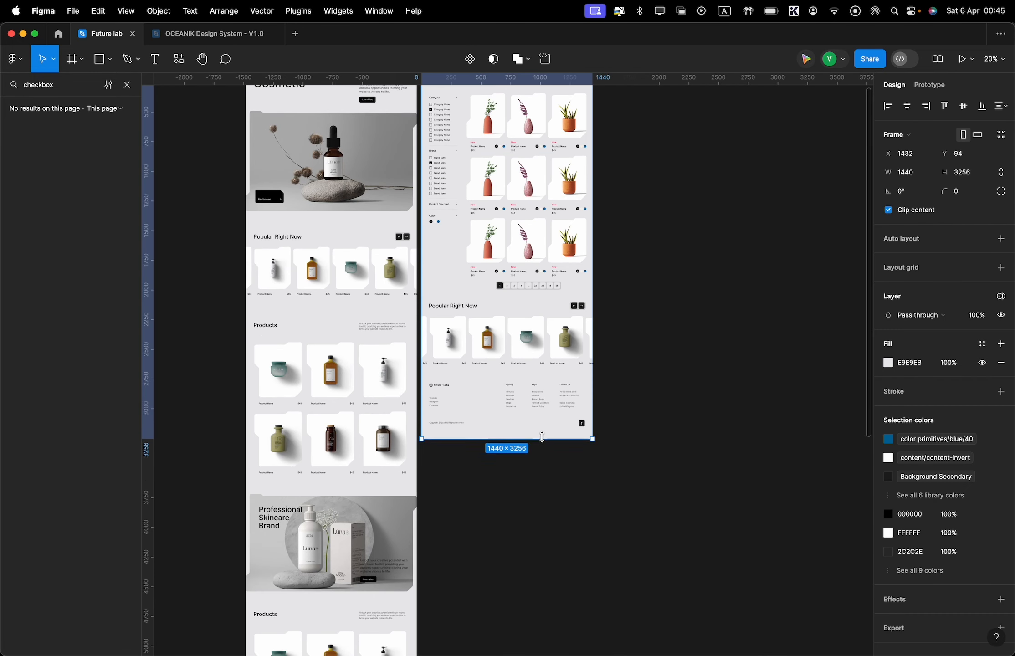
Duplicate the New Releases page alongside as "Product page" and delete the content between its header and footer except the Sort by label
{"action": "scroll", "coordinate": [554, 271], "scroll_direction": "up", "scroll_amount": 4}
{"action": "key", "text": "super+d"}
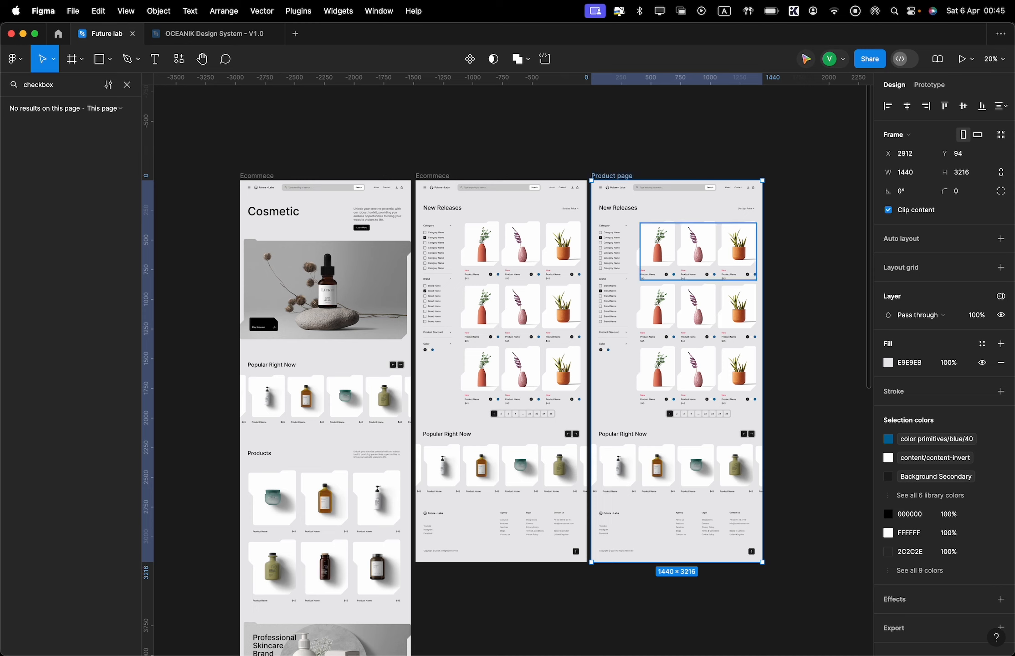
{"action": "left_click_drag", "start_coordinate": [594, 202], "coordinate": [621, 451]}
{"action": "key", "text": "Delete"}
{"action": "key", "text": "Delete"}
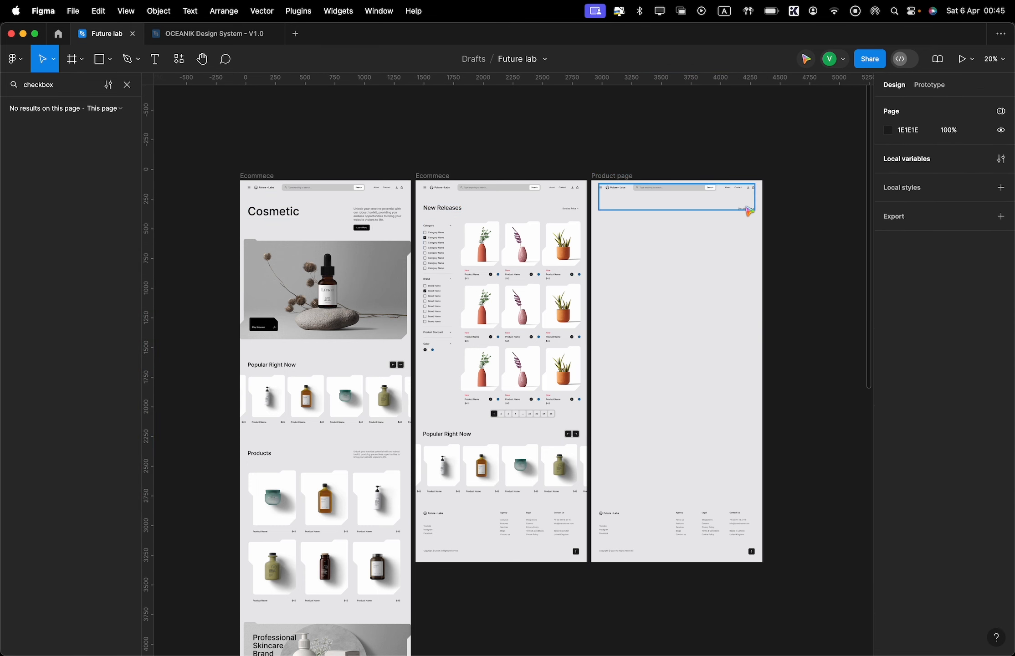
Ungroup the remaining Sort by: Price label on the Product page and place it under the header logo at X 65, Y 225
{"action": "left_click", "coordinate": [746, 207]}
{"action": "key", "text": "super+shift+g"}
{"action": "left_click", "coordinate": [774, 221]}
{"action": "scroll", "coordinate": [734, 211], "scroll_direction": "up", "scroll_amount": 5}
{"action": "left_click_drag", "start_coordinate": [771, 207], "coordinate": [463, 180]}
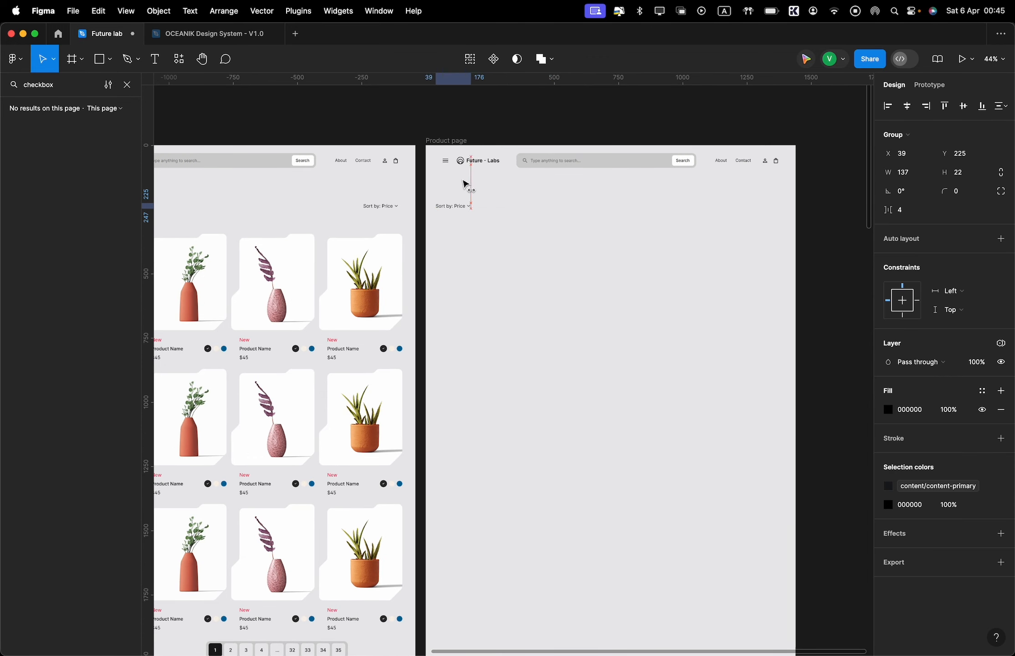
{"action": "scroll", "coordinate": [471, 184], "scroll_direction": "up", "scroll_amount": 5}
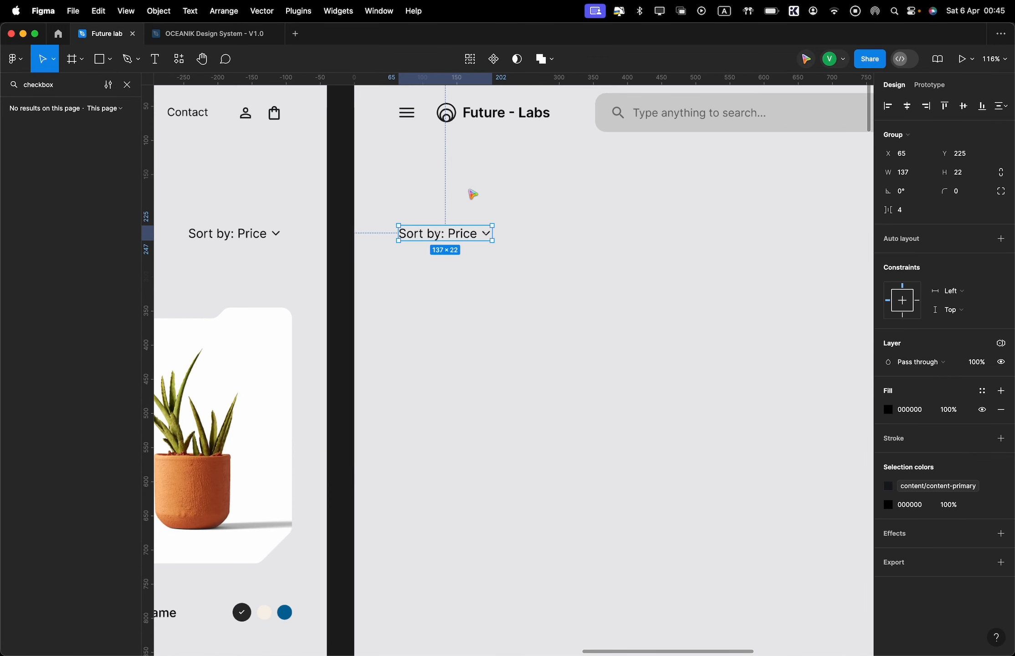
Remove the label's arrow and replace its text with the breadcrumb "Products / Product Category / Product Name"
{"action": "double_click", "coordinate": [486, 240]}
{"action": "key", "text": "Delete"}
{"action": "double_click", "coordinate": [471, 239]}
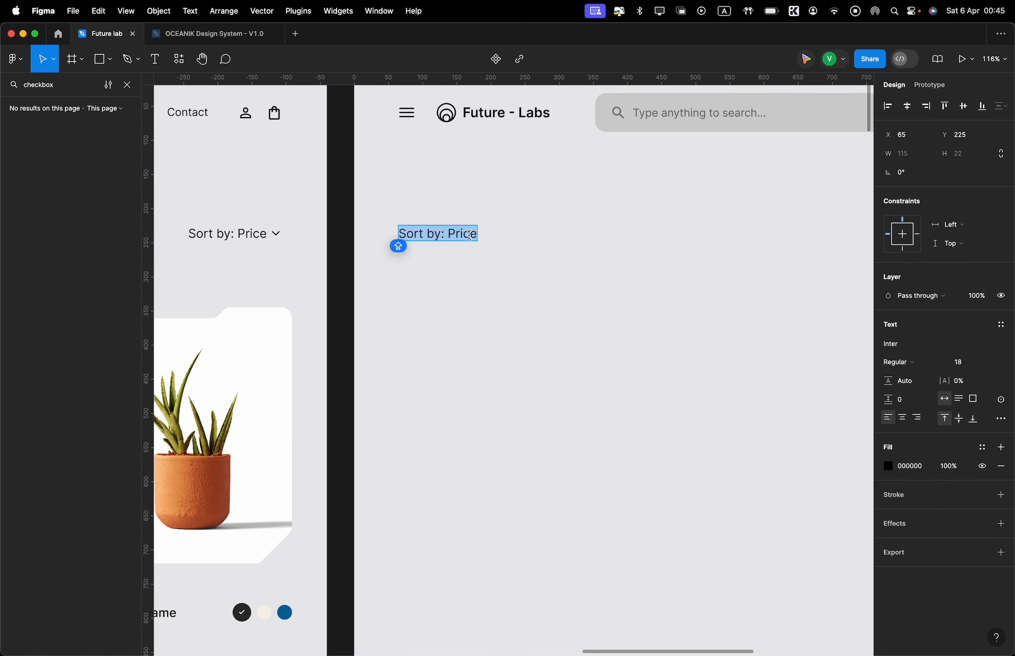
{"action": "type", "text": "Products"}
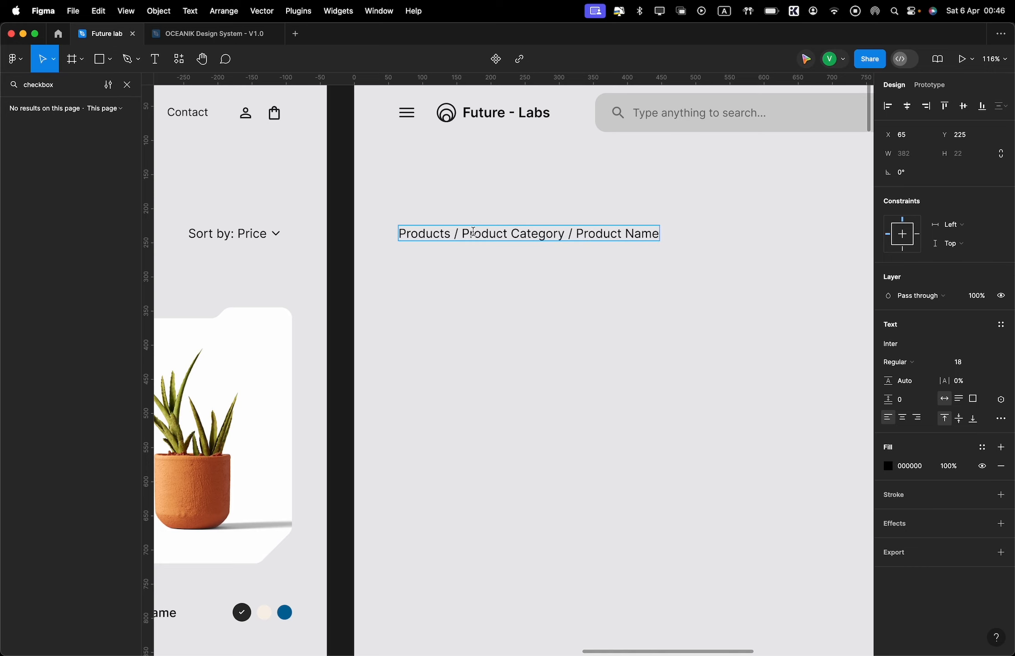
Set the fill opacity of the breadcrumb's "/ Product Name" part to 35% and dim its first slash too
{"action": "left_click_drag", "start_coordinate": [567, 230], "coordinate": [928, 246]}
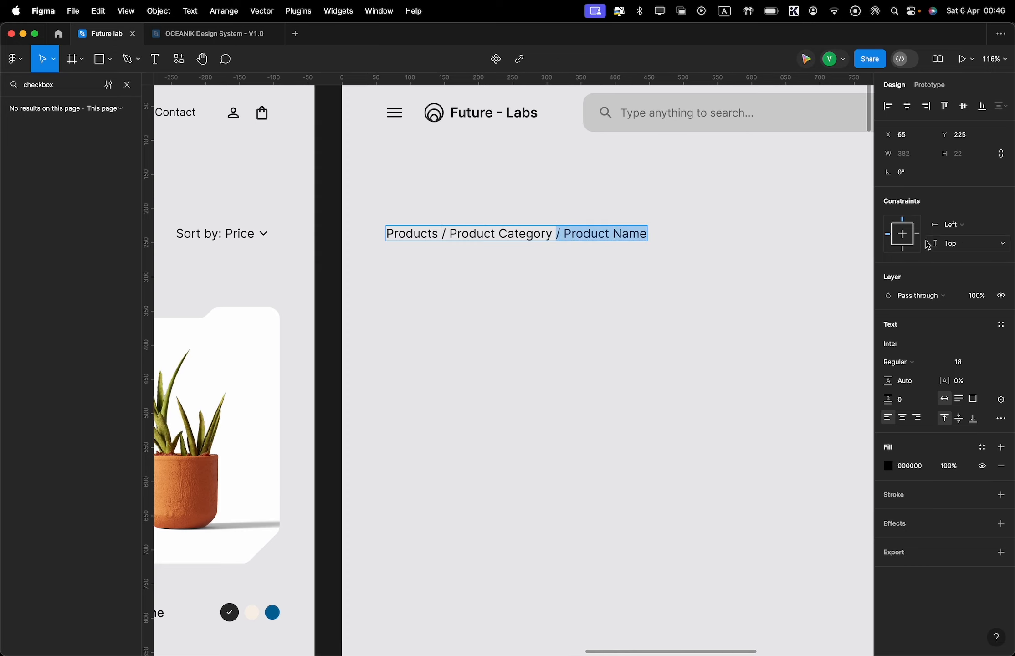
{"action": "type", "text": "35"}
{"action": "key", "text": "Return"}
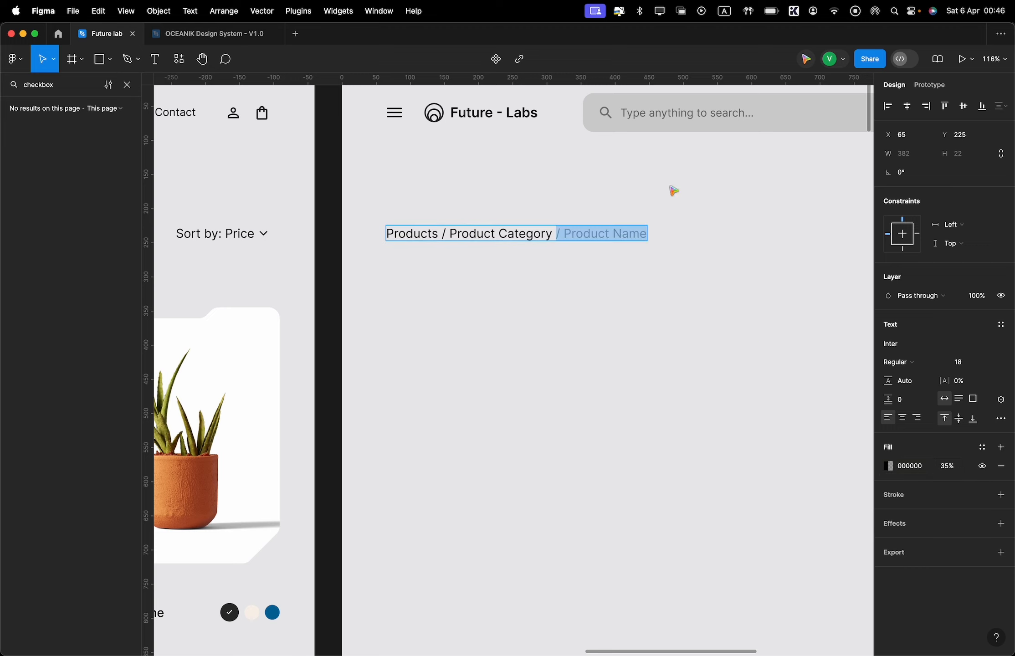
{"action": "double_click", "coordinate": [445, 234]}
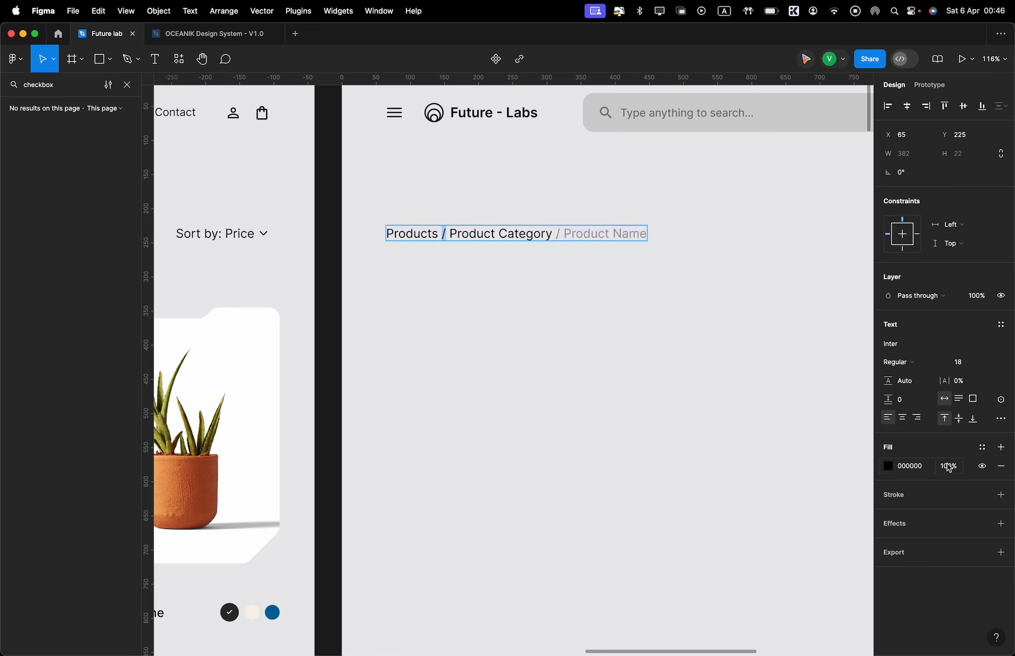
{"action": "left_click", "coordinate": [728, 324]}
{"action": "scroll", "coordinate": [728, 324], "scroll_direction": "down", "scroll_amount": 6}
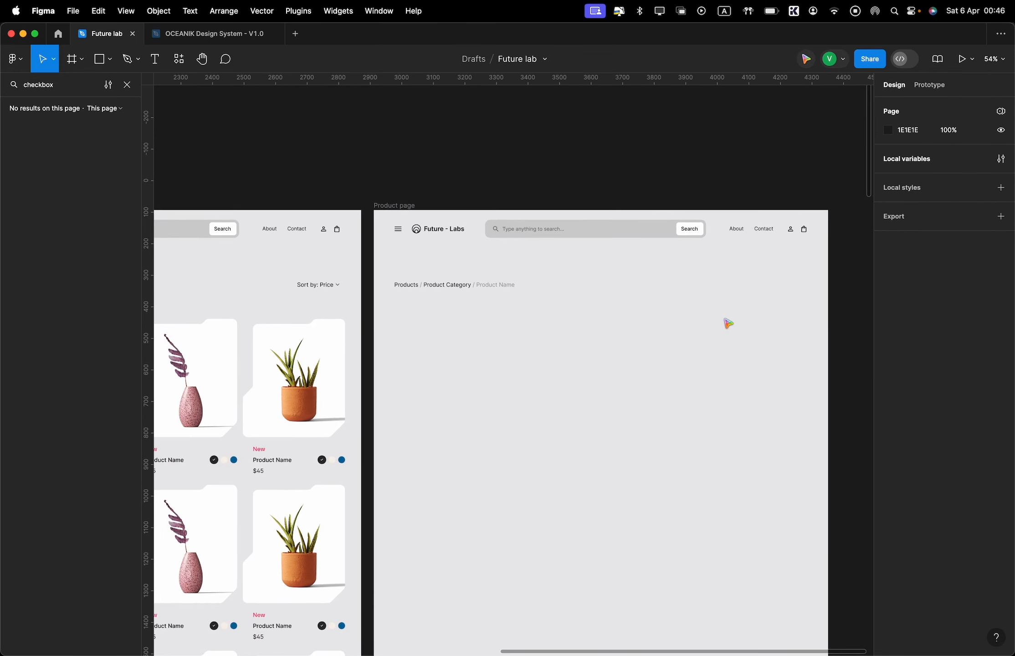
Place an 891 × 875 card shape below the breadcrumb at X 31, Y 284 and turn off its mask setting
{"action": "scroll", "coordinate": [729, 324], "scroll_direction": "down", "scroll_amount": 5}
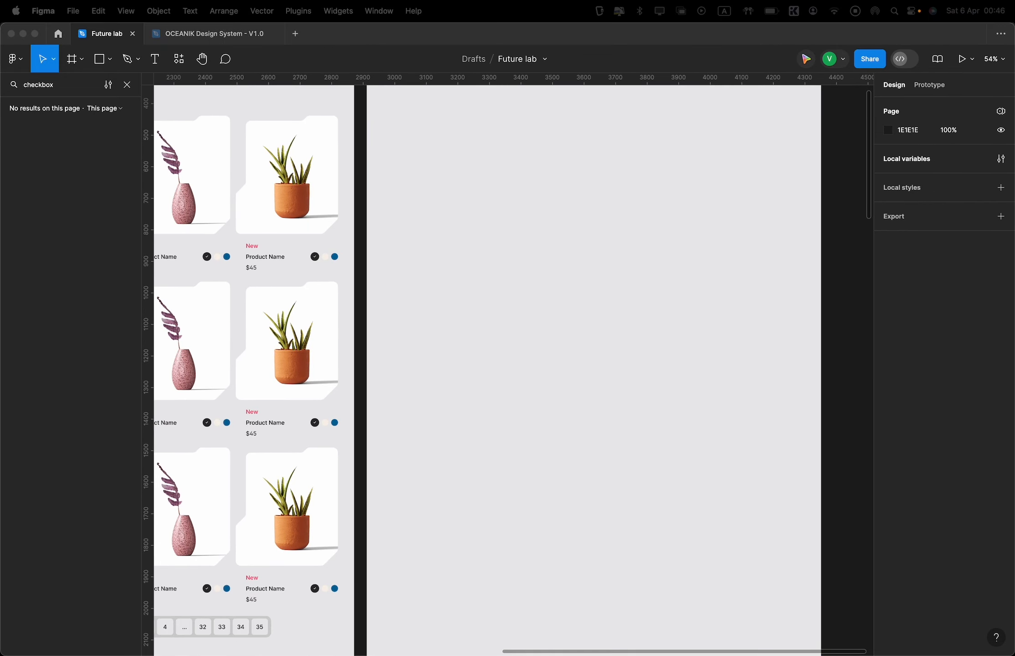
{"action": "left_click", "coordinate": [630, 538]}
{"action": "scroll", "coordinate": [630, 539], "scroll_direction": "up", "scroll_amount": 5}
{"action": "left_click", "coordinate": [577, 290]}
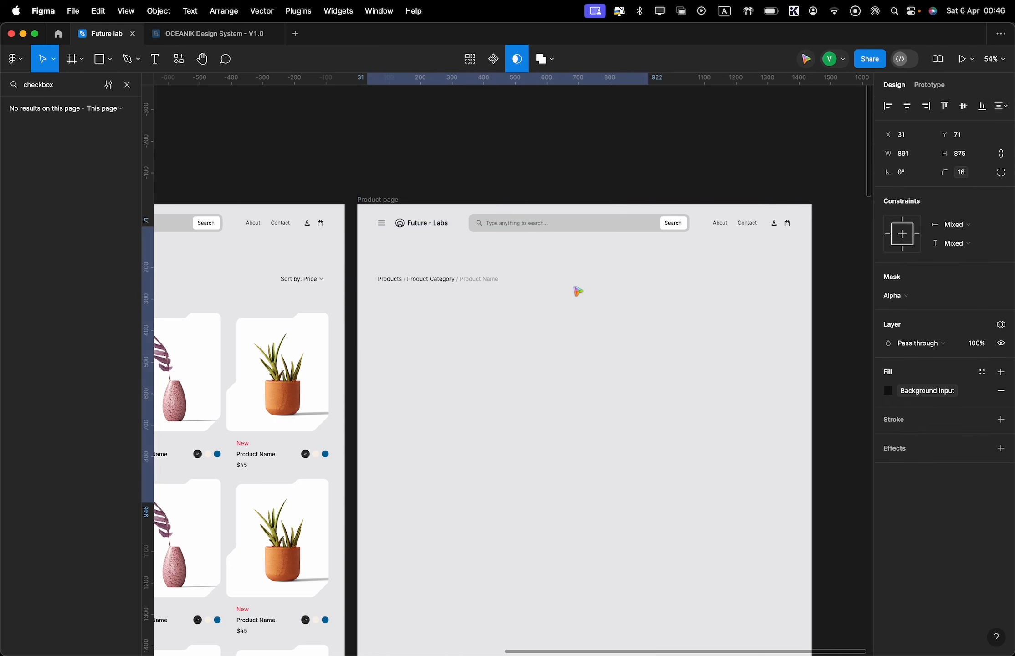
{"action": "left_click_drag", "start_coordinate": [572, 358], "coordinate": [574, 370]}
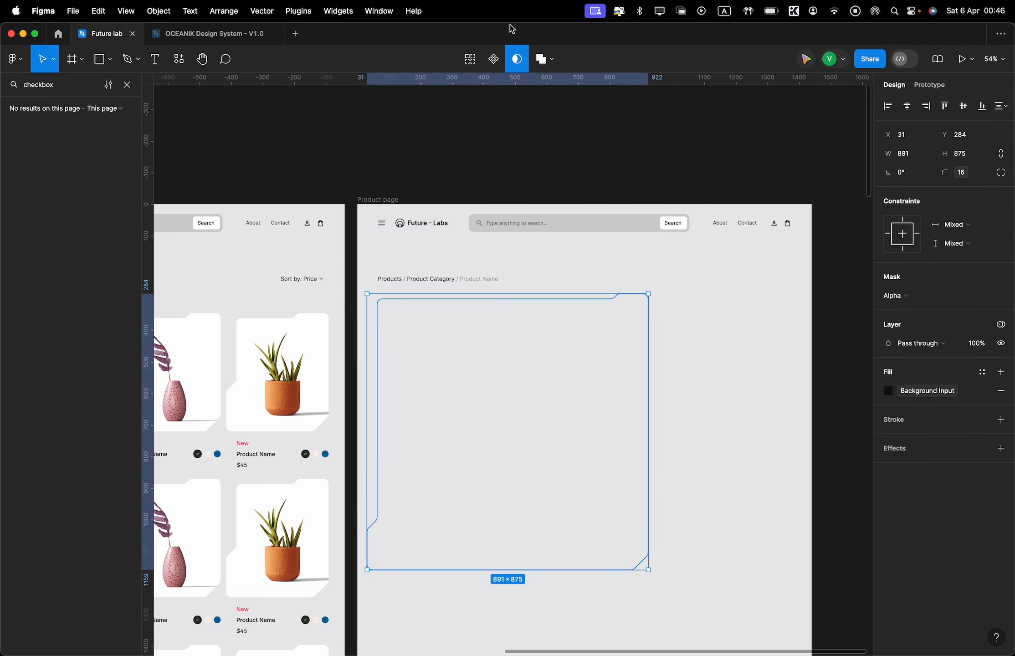
{"action": "left_click", "coordinate": [517, 59]}
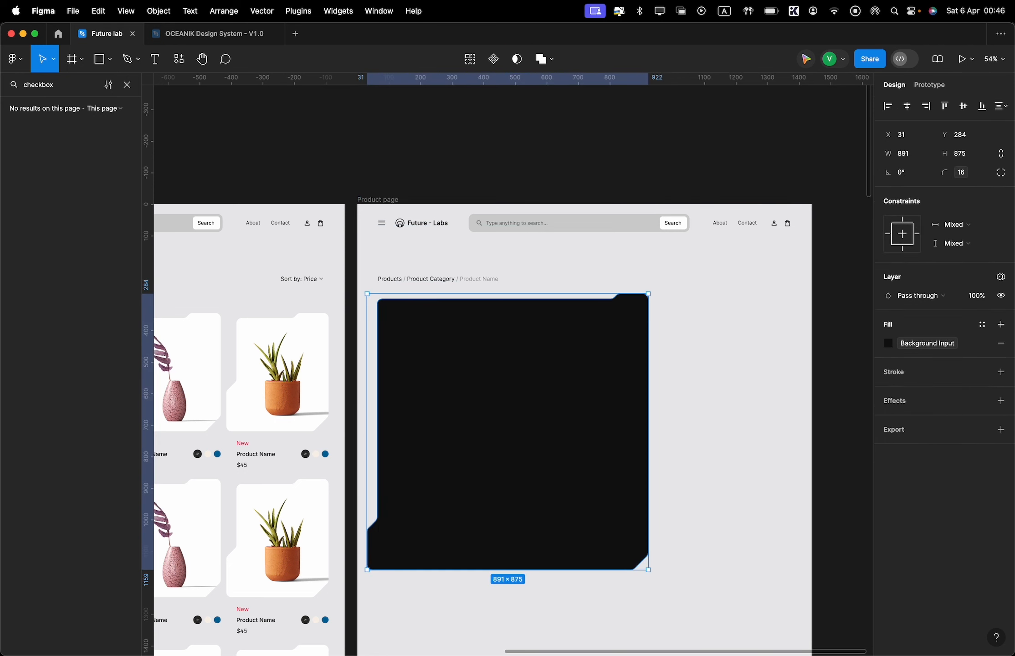
Detach the card shape's Background Input fill and set its colour to CFCFCF
{"action": "left_click", "coordinate": [974, 349]}
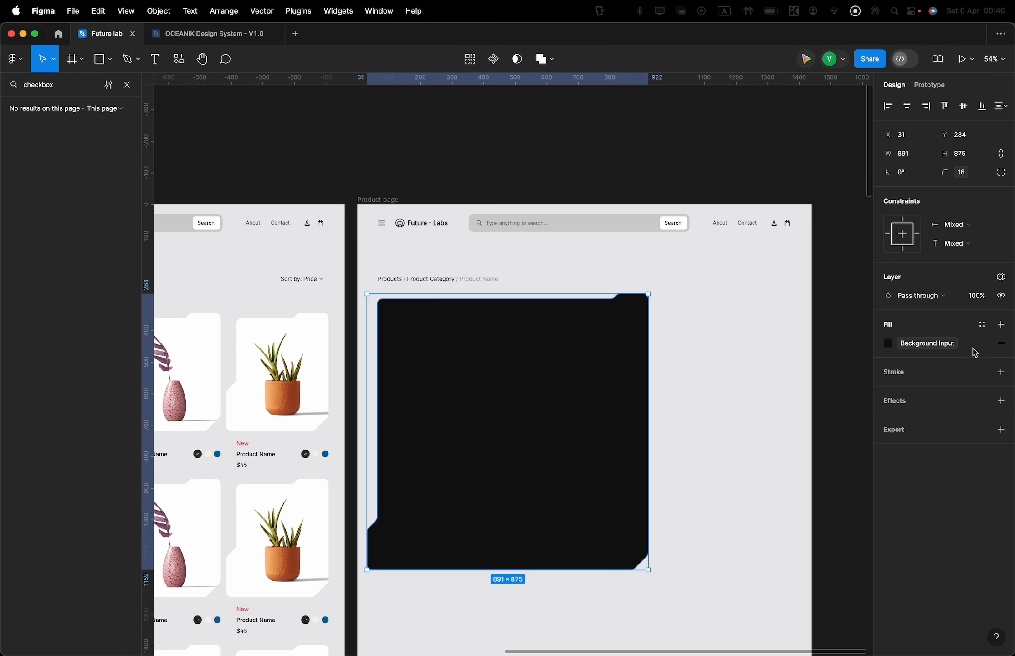
{"action": "left_click", "coordinate": [981, 344]}
{"action": "left_click", "coordinate": [908, 345]}
{"action": "key", "text": "super+v"}
{"action": "left_click", "coordinate": [774, 346]}
{"action": "scroll", "coordinate": [773, 345], "scroll_direction": "down", "scroll_amount": 2}
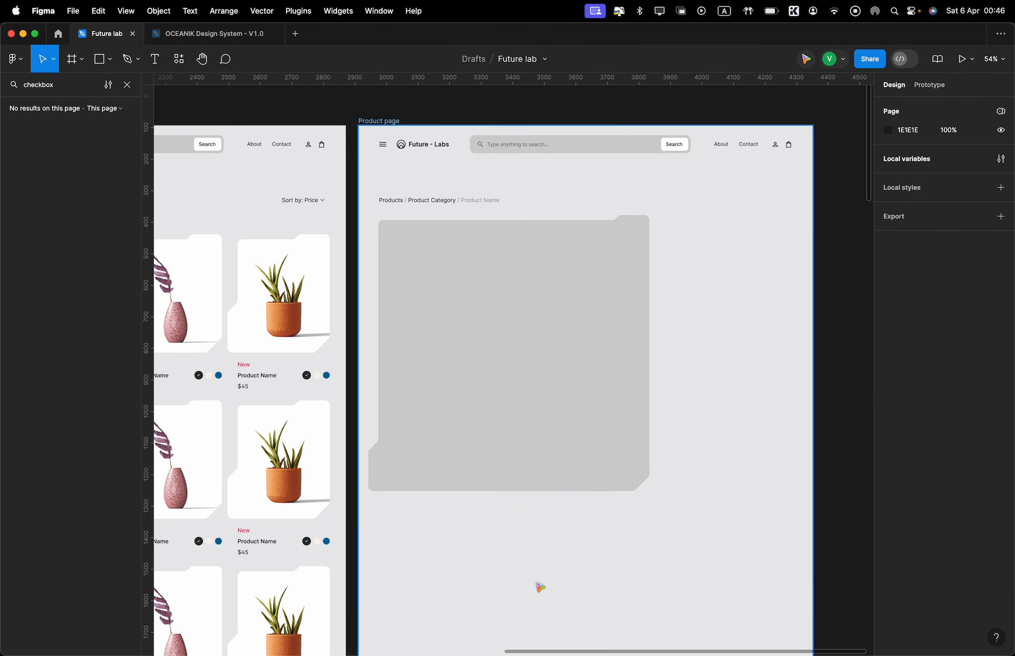
Paste the sneaker image into the Product page and centre it over the grey card shape
{"action": "left_click", "coordinate": [555, 326]}
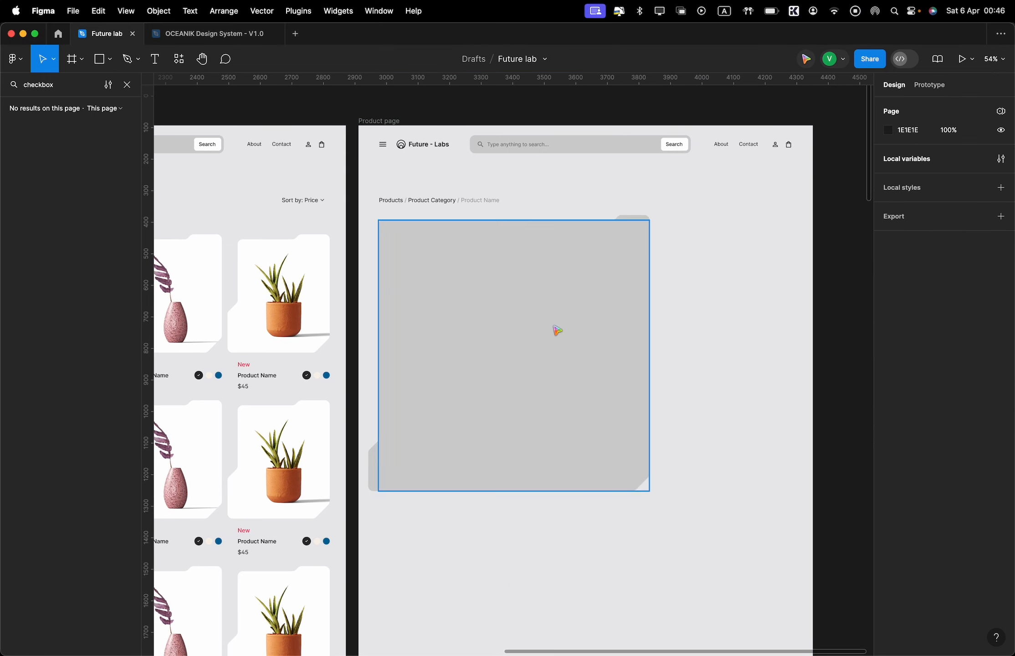
{"action": "key", "text": "super+v"}
{"action": "left_click_drag", "start_coordinate": [542, 270], "coordinate": [555, 361]}
{"action": "left_click_drag", "start_coordinate": [601, 212], "coordinate": [593, 247]}
{"action": "left_click_drag", "start_coordinate": [551, 301], "coordinate": [559, 298]}
Close the layer search and mask the sneaker image with the Union card shape
{"action": "left_click", "coordinate": [595, 232]}
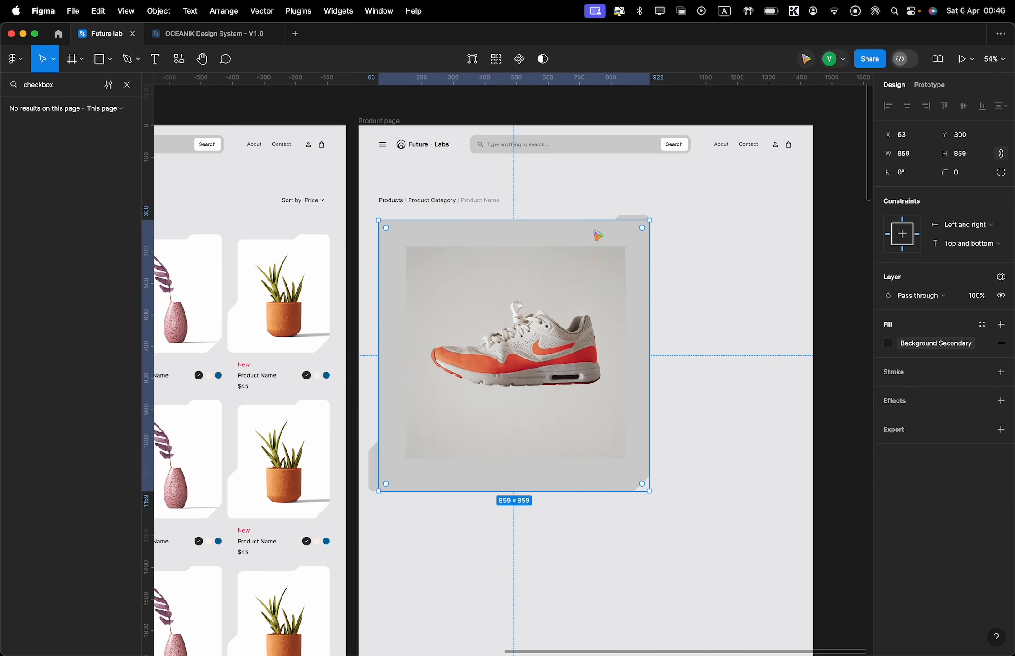
{"action": "left_click", "coordinate": [127, 85]}
{"action": "left_click", "coordinate": [30, 201]}
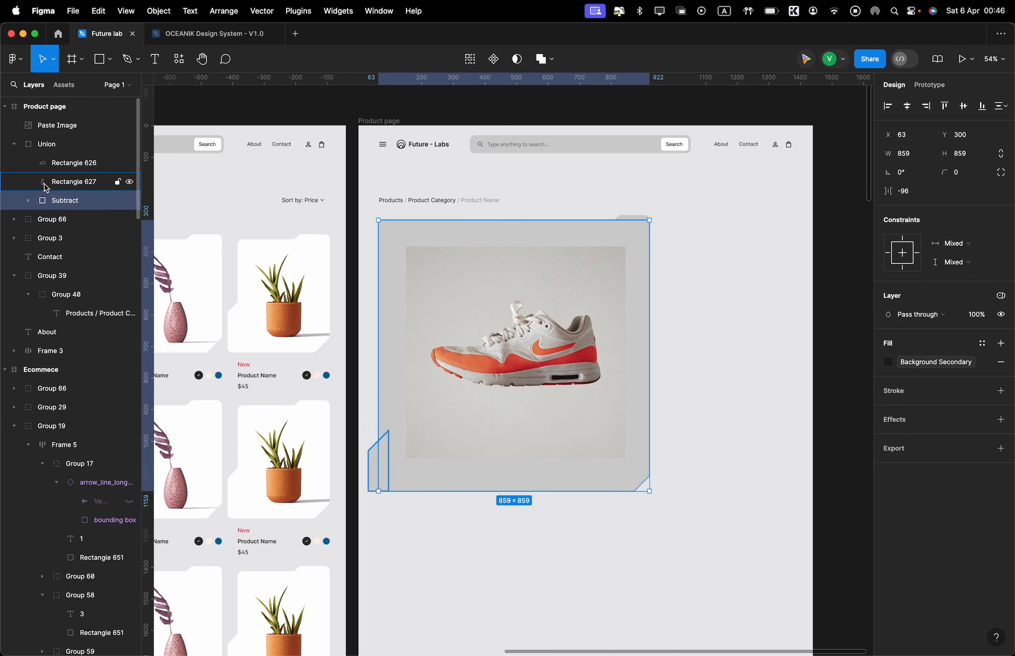
{"action": "left_click", "coordinate": [14, 144]}
{"action": "left_click", "coordinate": [51, 126]}
{"action": "left_click", "coordinate": [55, 143], "text": "shift"}
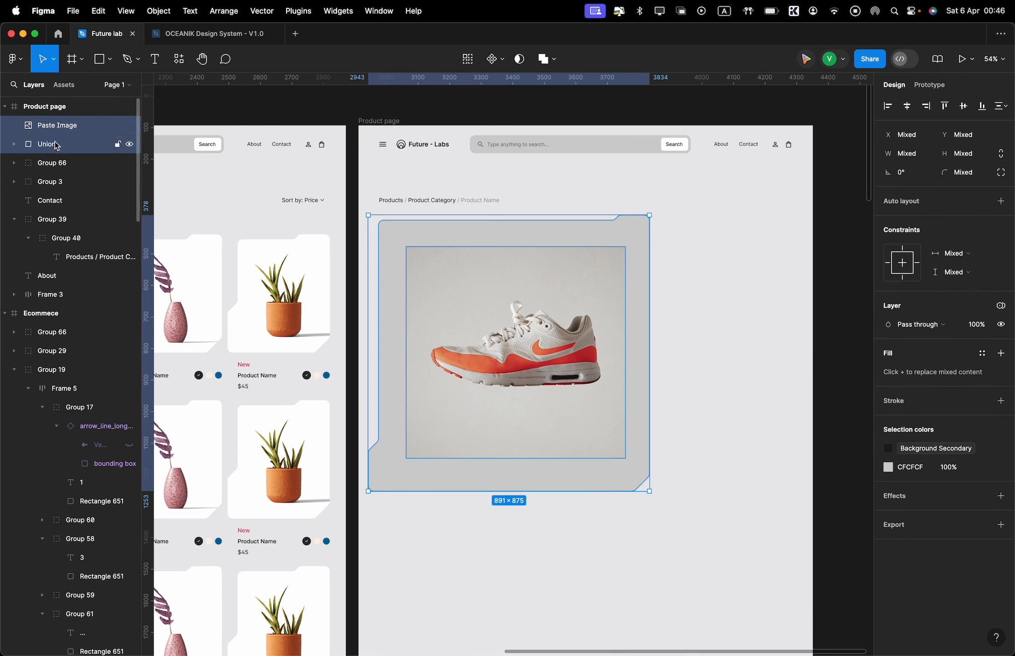
{"action": "left_click", "coordinate": [526, 67]}
Enlarge the masked sneaker image to 933 × 901 at X 23, Y 271 so it covers the whole card shape
{"action": "left_click", "coordinate": [538, 278]}
{"action": "left_click_drag", "start_coordinate": [556, 245], "coordinate": [558, 210]}
{"action": "left_click_drag", "start_coordinate": [555, 282], "coordinate": [553, 282]}
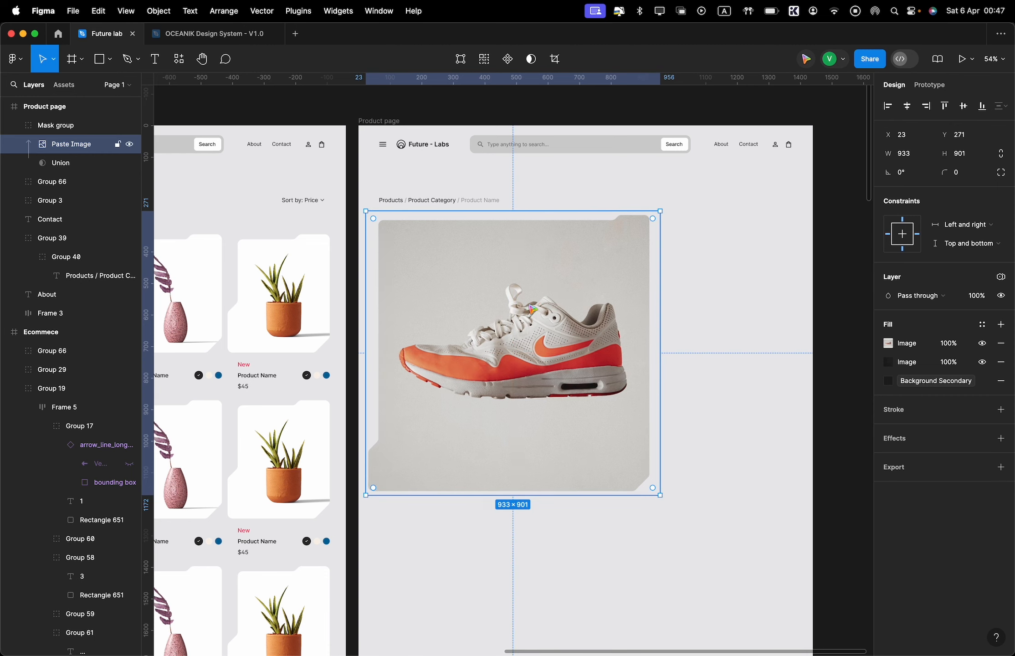
Copy the first New Releases card's product details group to beside the sneaker image, at X 974 and Y 334
{"action": "scroll", "coordinate": [532, 310], "scroll_direction": "left", "scroll_amount": 5}
{"action": "left_click", "coordinate": [245, 387]}
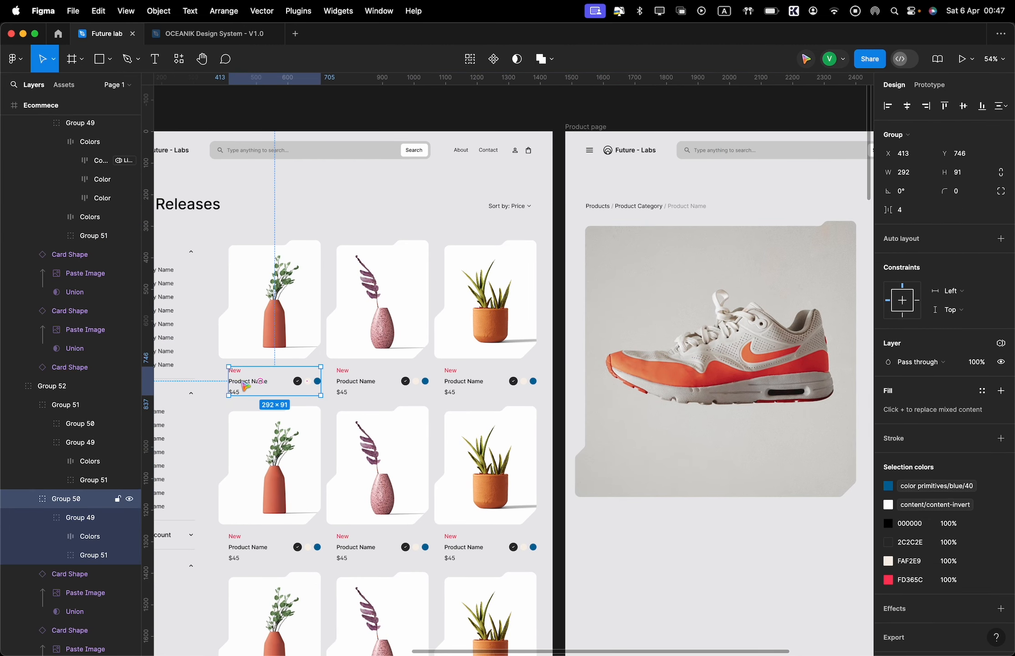
{"action": "left_click_drag", "start_coordinate": [244, 385], "coordinate": [853, 251], "text": "alt"}
{"action": "scroll", "coordinate": [852, 252], "scroll_direction": "right", "scroll_amount": 4}
{"action": "left_click_drag", "start_coordinate": [766, 246], "coordinate": [801, 247]}
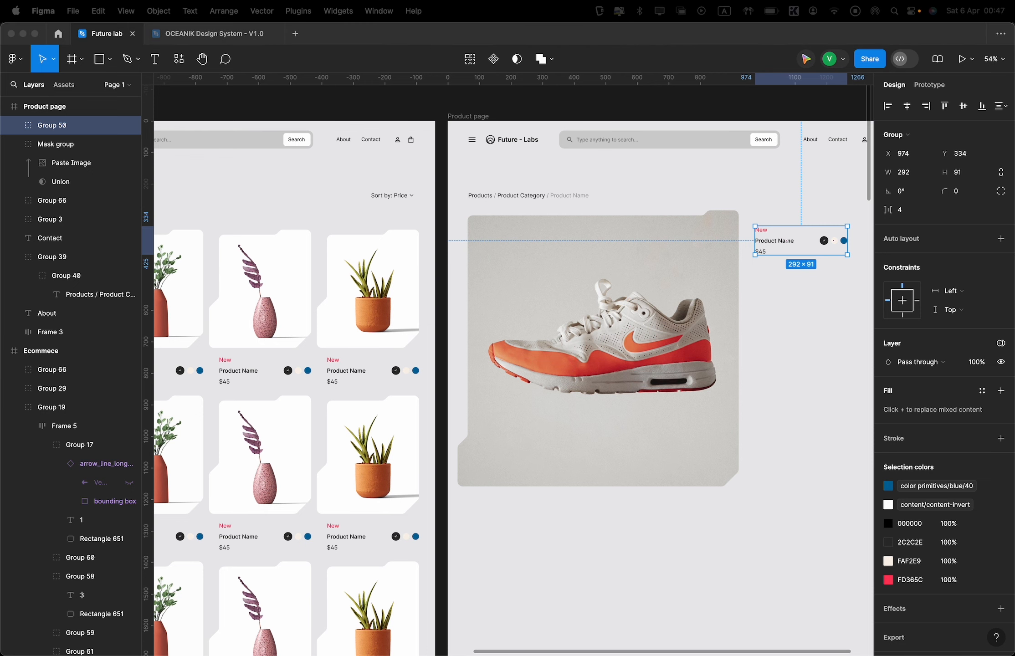
Replace the copied product name with "Nike Air Max 1 Men's Shoes"
{"action": "double_click", "coordinate": [780, 243], "text": "super"}
{"action": "scroll", "coordinate": [772, 245], "scroll_direction": "left", "scroll_amount": 2}
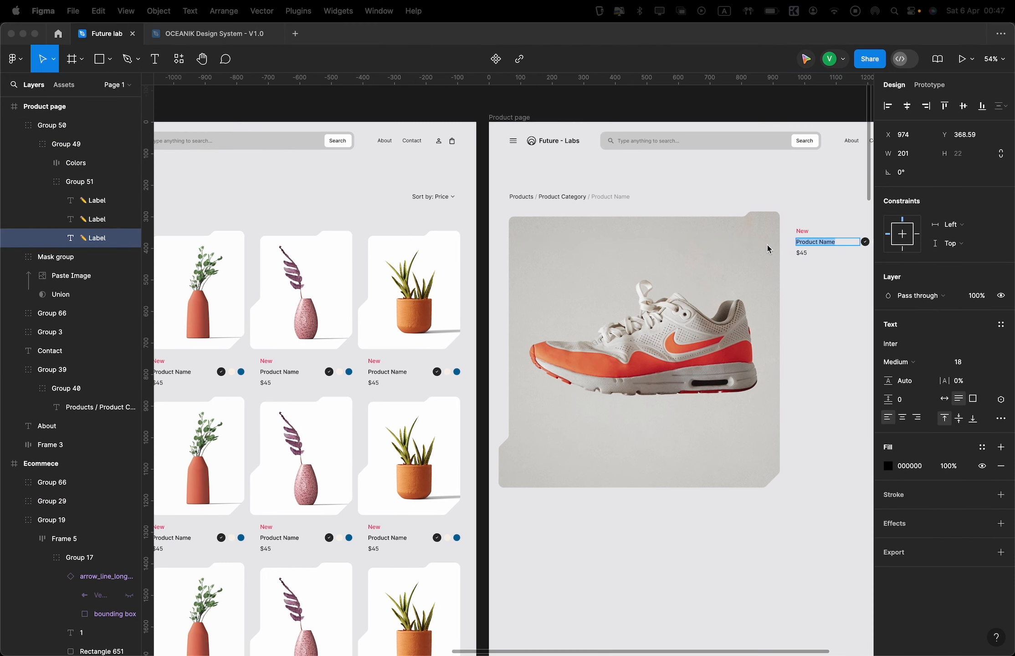
{"action": "left_click", "coordinate": [815, 246]}
{"action": "type", "text": "Nike Air Max 1 Men's Shoes"}
{"action": "scroll", "coordinate": [768, 260], "scroll_direction": "left", "scroll_amount": 1}
{"action": "key", "text": "super+z"}
{"action": "type", "text": "Nike Air Max 1 Men's Shoes"}
{"action": "scroll", "coordinate": [766, 259], "scroll_direction": "left", "scroll_amount": 9}
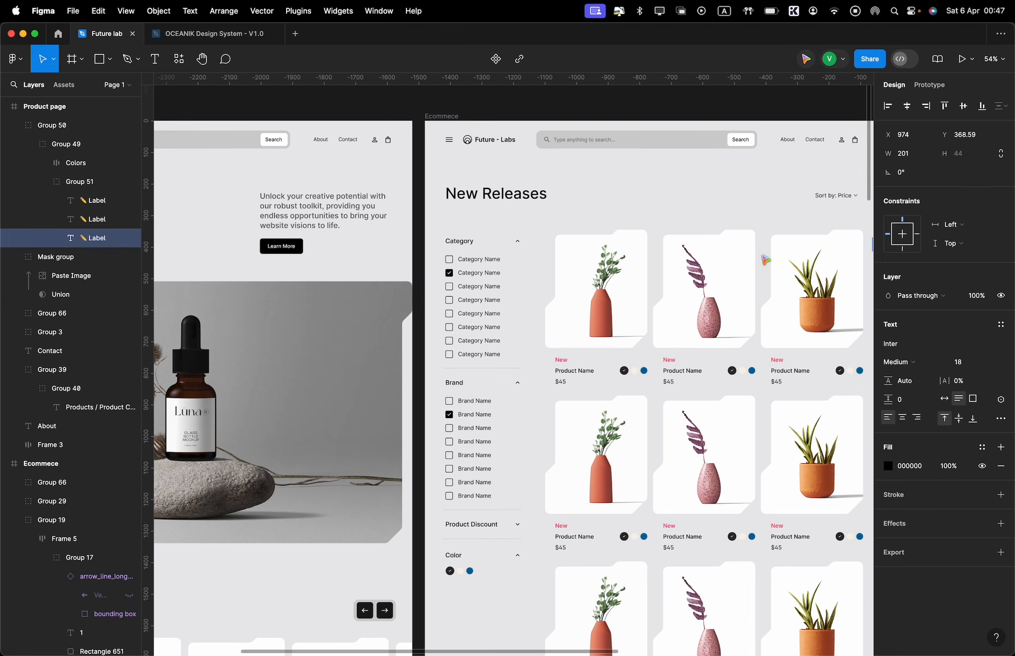
Copy the text properties of the New Releases heading and apply them to the Nike Air Max product title
{"action": "left_click", "coordinate": [521, 202]}
{"action": "key", "text": "Escape"}
{"action": "key", "text": "alt+super+c"}
{"action": "scroll", "coordinate": [583, 185], "scroll_direction": "right", "scroll_amount": 12}
{"action": "left_click", "coordinate": [683, 248], "text": "super"}
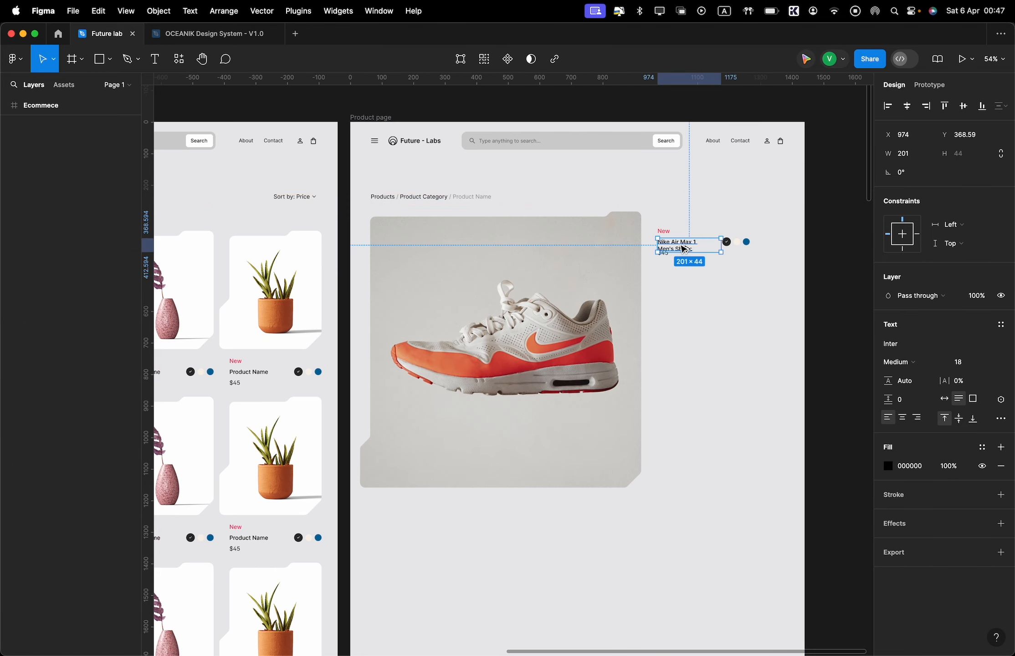
{"action": "key", "text": "alt+super+v"}
Move the colour swatches from beside the product title to below it
{"action": "left_click_drag", "start_coordinate": [725, 258], "coordinate": [685, 324]}
{"action": "key", "text": "Escape"}
{"action": "key", "text": "Escape"}
{"action": "key", "text": "super+z"}
Move the $45 price label below the colour swatches to X 974, Y 734 and set its font size to 36
{"action": "left_click", "coordinate": [663, 255], "text": "super"}
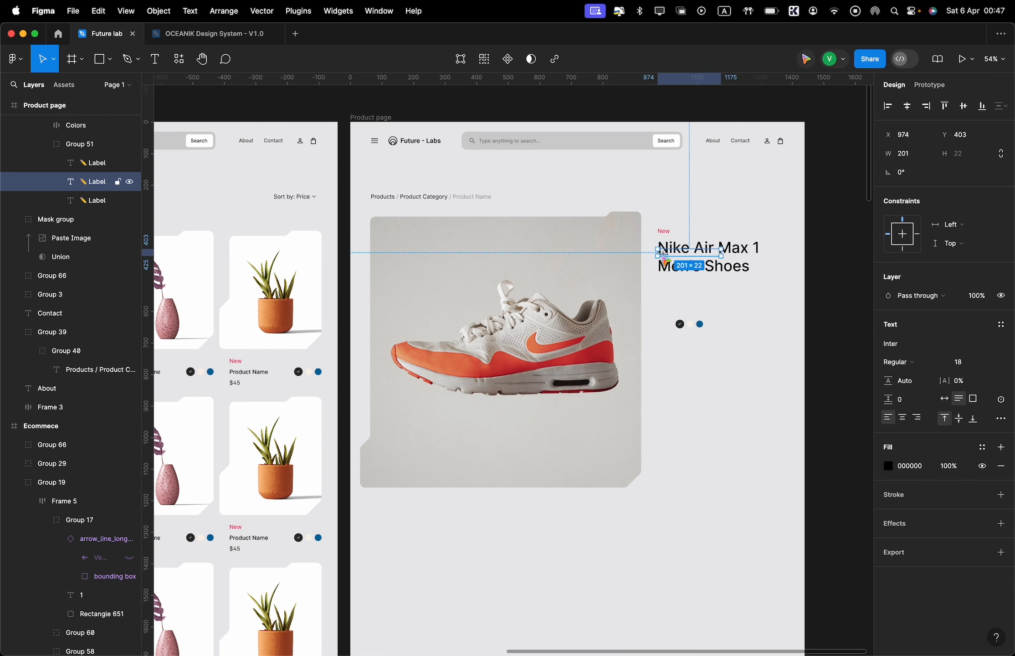
{"action": "left_click_drag", "start_coordinate": [664, 256], "coordinate": [677, 363]}
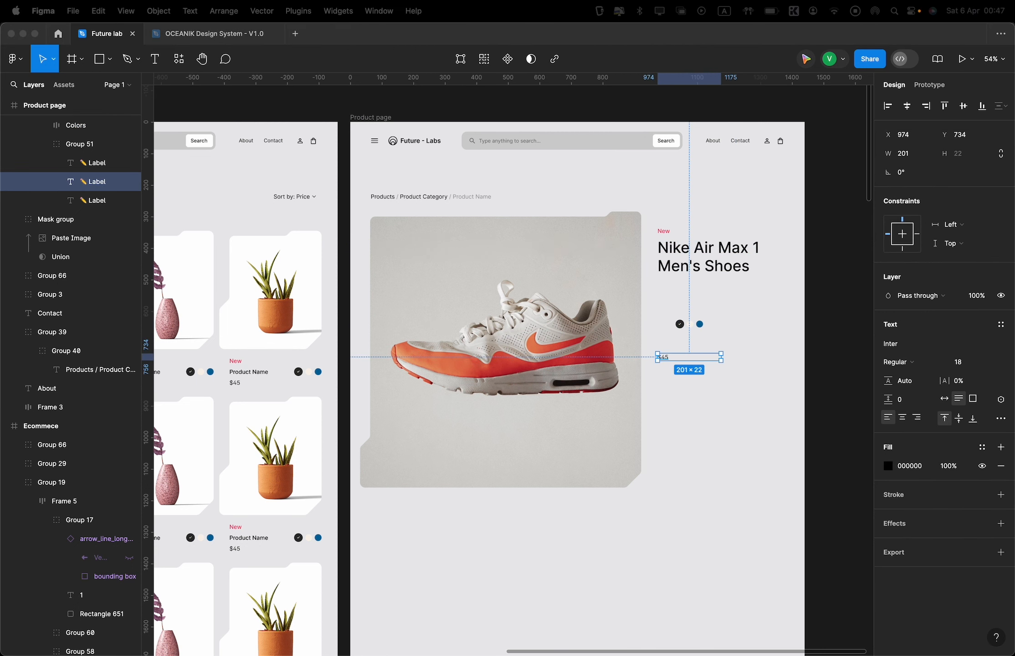
{"action": "left_click", "coordinate": [962, 362]}
{"action": "type", "text": "3"}
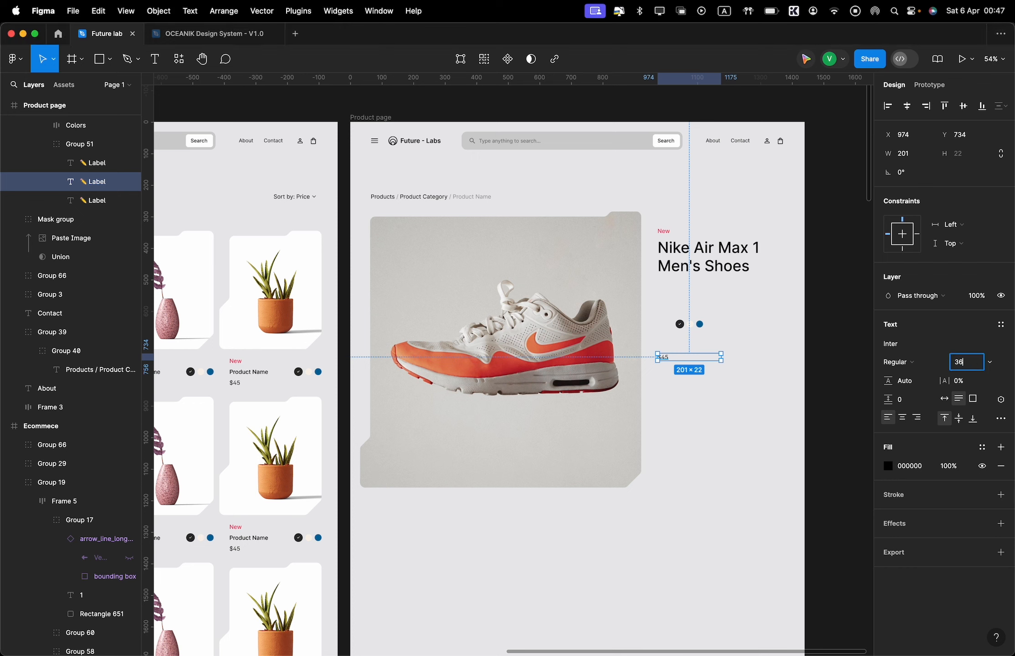
{"action": "type", "text": "6"}
{"action": "key", "text": "Return"}
Duplicate the $45 price label, change the copy to "$160" and place it beside the original at X 1072, Y 734
{"action": "left_click_drag", "start_coordinate": [682, 363], "coordinate": [693, 362]}
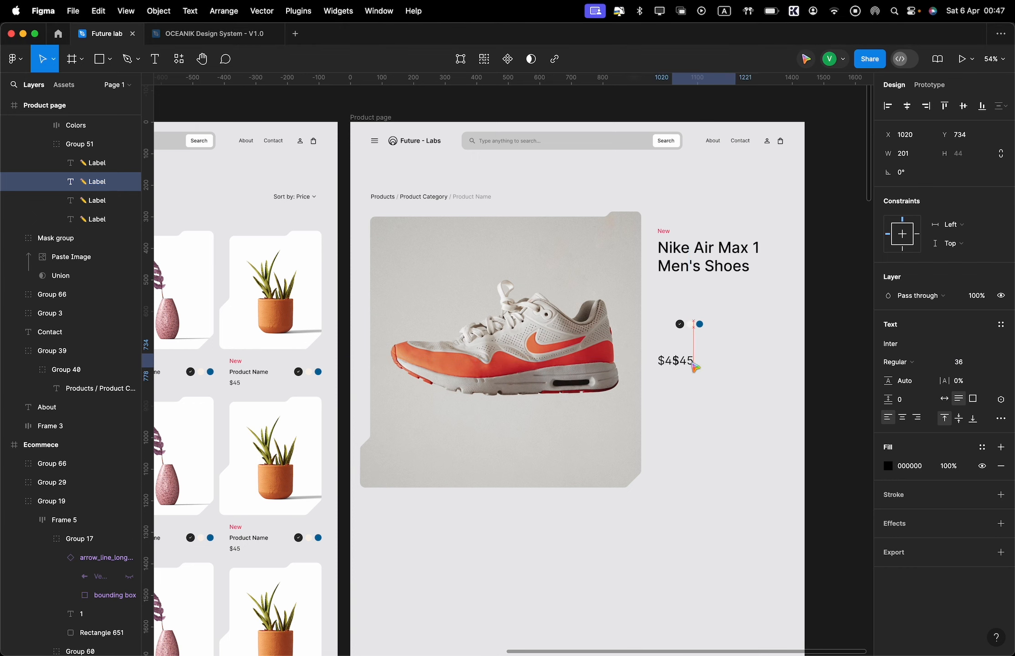
{"action": "double_click", "coordinate": [692, 362]}
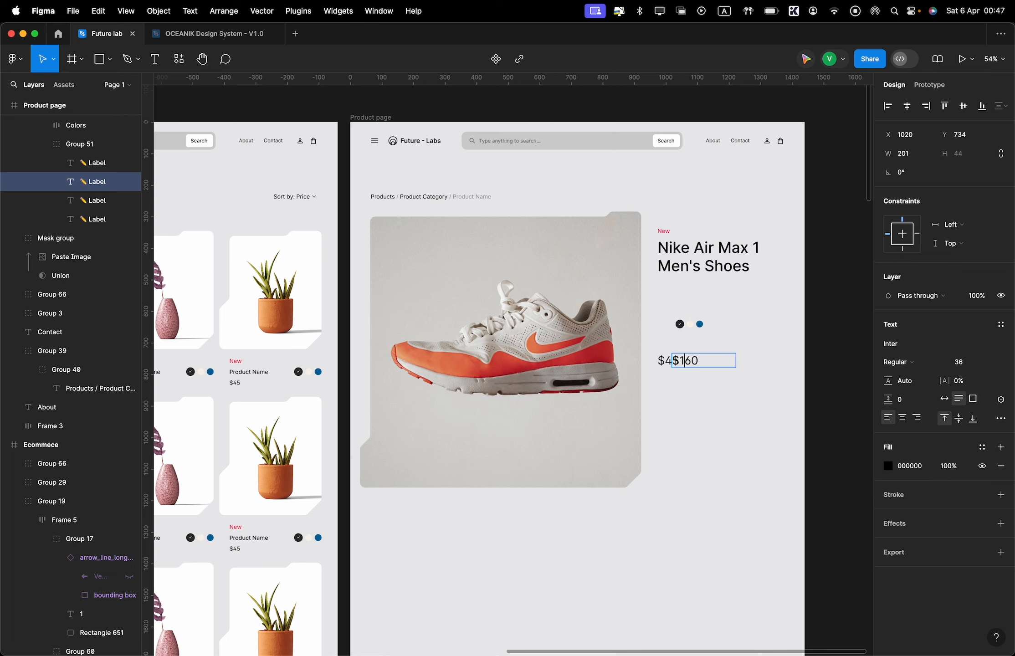
{"action": "type", "text": "$160"}
{"action": "key", "text": "Escape"}
{"action": "left_click_drag", "start_coordinate": [708, 365], "coordinate": [725, 364]}
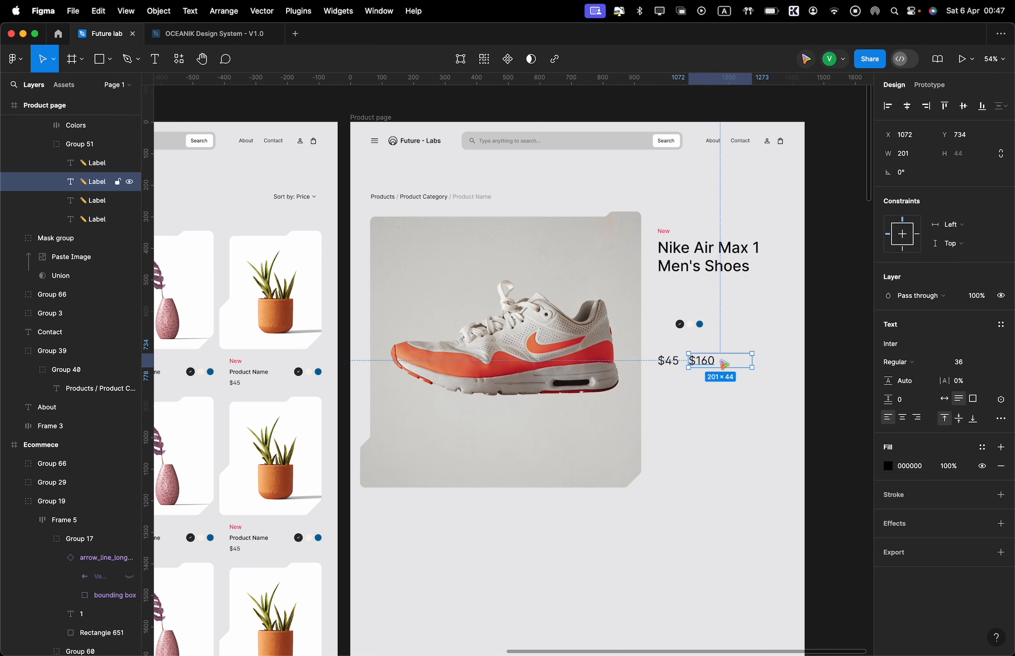
Fit the $160 label's box to its text and set both price labels to Medium weight
{"action": "double_click", "coordinate": [753, 360]}
{"action": "left_click", "coordinate": [677, 364], "text": "shift"}
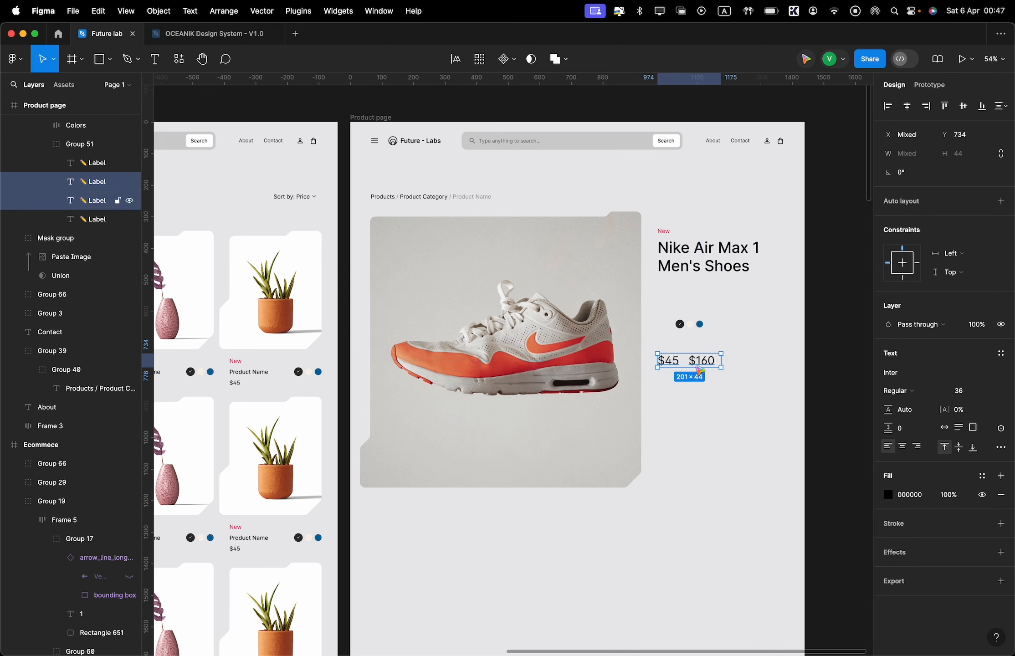
{"action": "left_click", "coordinate": [903, 392]}
{"action": "left_click", "coordinate": [905, 407]}
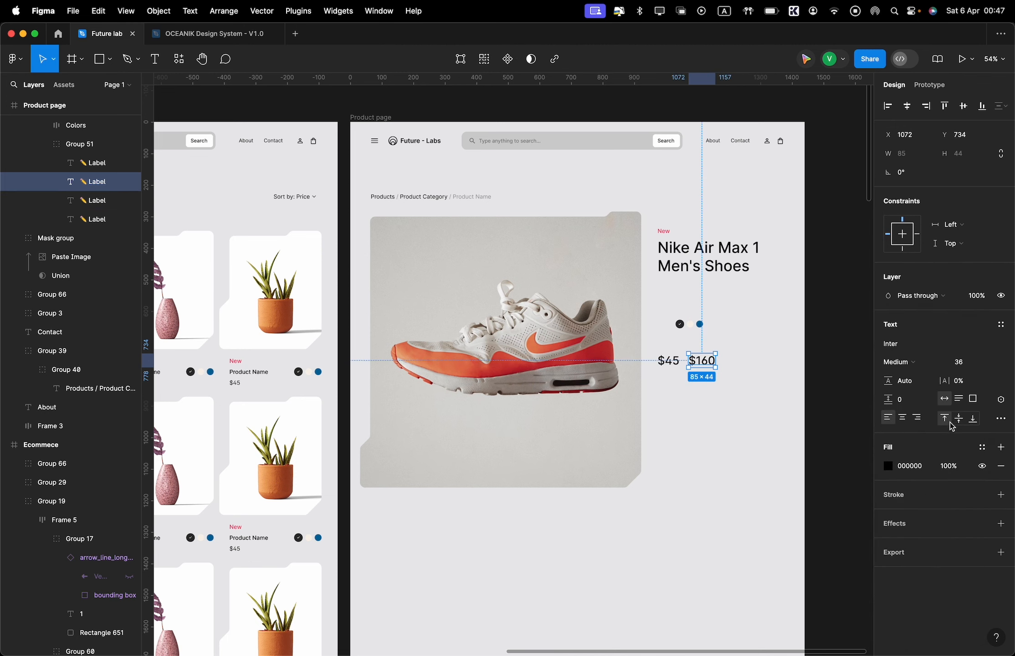
Give the $160 label 40% opacity and a strikethrough, and group it with the $45 label
{"action": "key", "text": "4"}
{"action": "left_click", "coordinate": [1003, 418]}
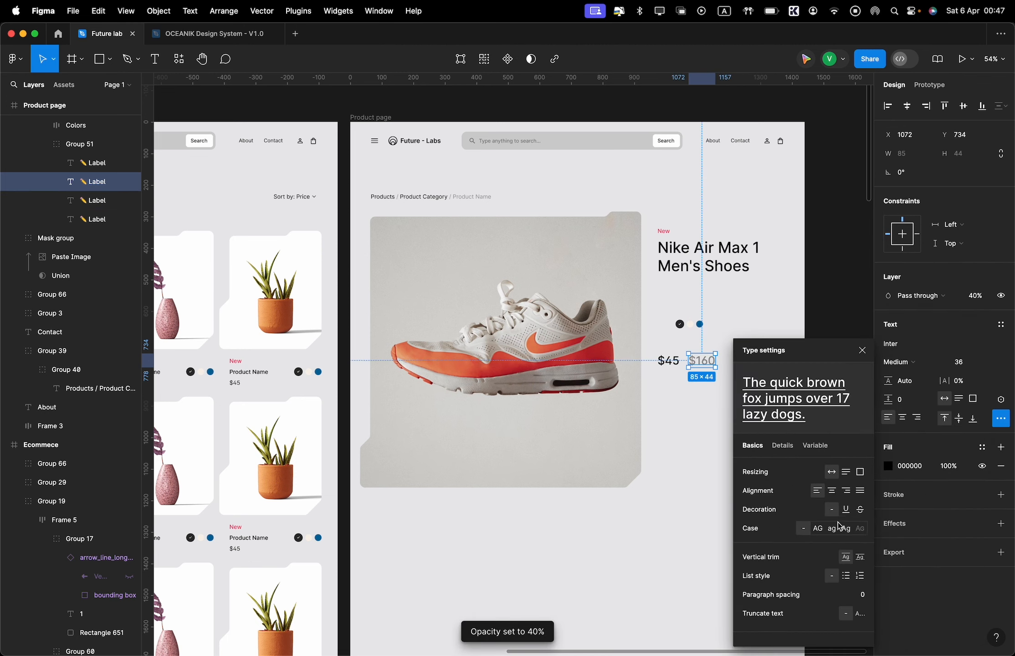
{"action": "left_click", "coordinate": [860, 510]}
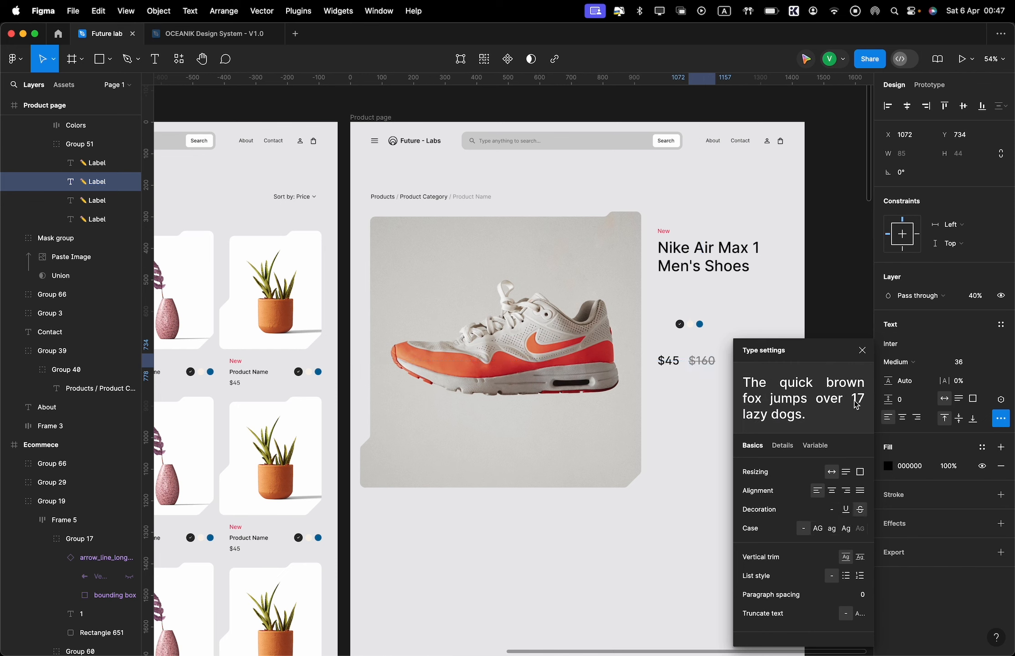
{"action": "key", "text": "Escape"}
{"action": "left_click", "coordinate": [676, 363], "text": "shift"}
{"action": "key", "text": "super+g"}
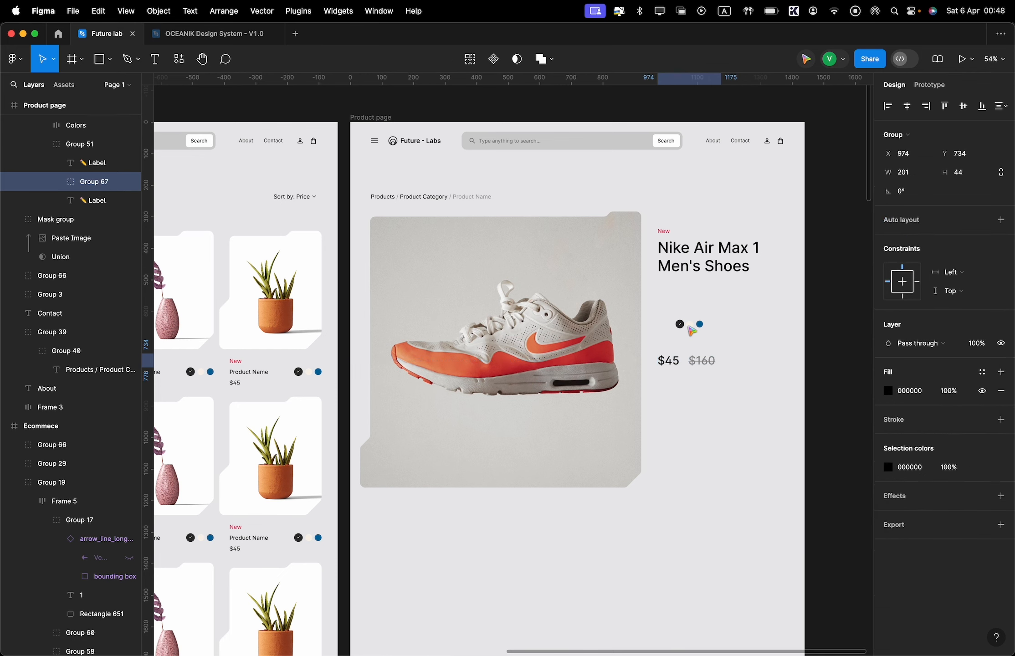
Move the colour swatches to X 966, Y 627 and place a copy of the New label above them reading "Color"
{"action": "left_click_drag", "start_coordinate": [692, 330], "coordinate": [672, 328]}
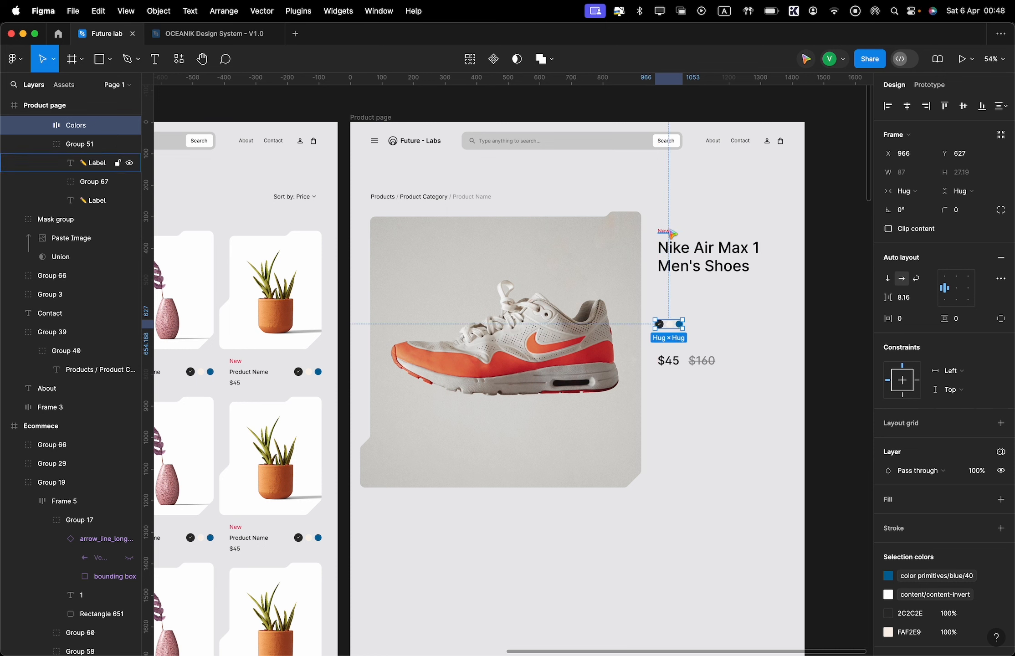
{"action": "left_click_drag", "start_coordinate": [668, 232], "coordinate": [669, 311]}
{"action": "double_click", "coordinate": [666, 307]}
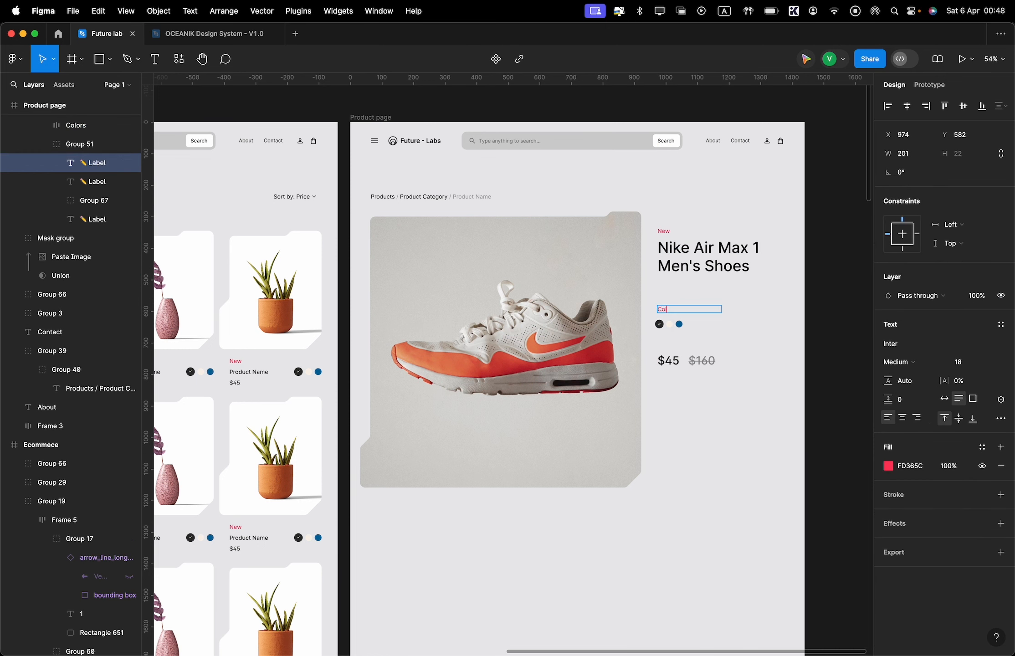
{"action": "key", "text": "Escape"}
Recolour the Color label by sampling the dark swatch's colour, 2C2C2E
{"action": "left_click", "coordinate": [889, 467]}
{"action": "left_click", "coordinate": [750, 515]}
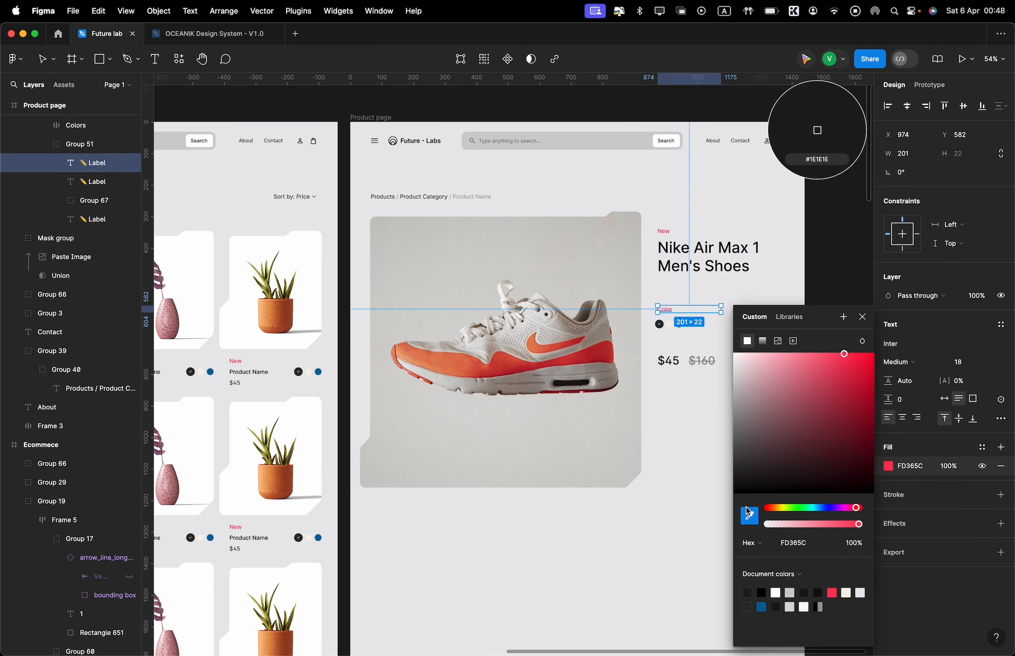
{"action": "scroll", "coordinate": [672, 356], "scroll_direction": "up", "scroll_amount": 5}
{"action": "left_click", "coordinate": [648, 297]}
{"action": "left_click", "coordinate": [650, 296]}
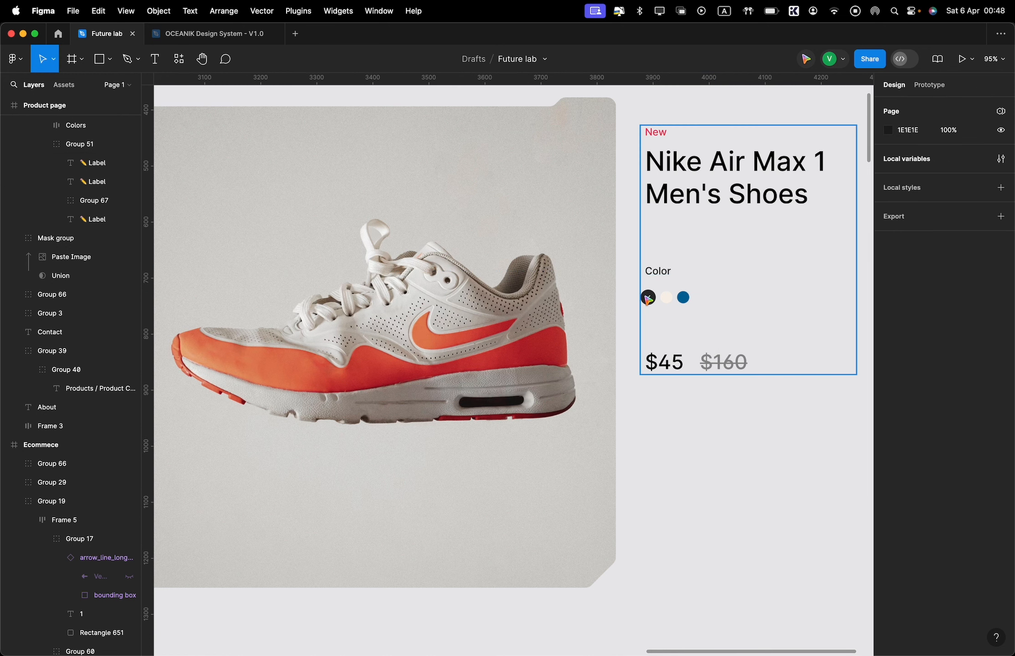
Line up the colour swatches with the Color label at X 974 and move both down closer to the price
{"action": "mouse_move", "coordinate": [650, 296]}
{"action": "left_mouse_down"}
{"action": "mouse_move", "coordinate": [655, 279]}
{"action": "mouse_move", "coordinate": [657, 304]}
{"action": "left_mouse_up"}
{"action": "double_click", "coordinate": [649, 296]}
{"action": "left_click", "coordinate": [655, 275], "text": "shift"}
{"action": "double_click", "coordinate": [654, 274], "text": "shift"}
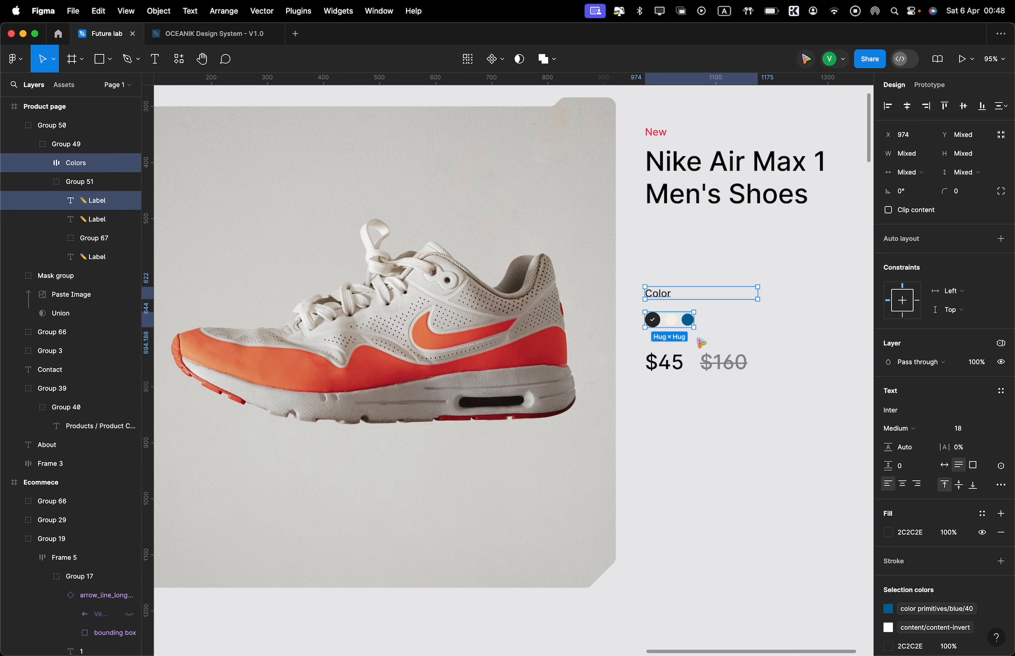
Group the Color label with its swatches, group that with the price row, and move the block further down below the title
{"action": "key", "text": "super+g"}
{"action": "double_click", "coordinate": [706, 364], "text": "shift"}
{"action": "key", "text": "super+g"}
{"action": "scroll", "coordinate": [678, 311], "scroll_direction": "down", "scroll_amount": 10}
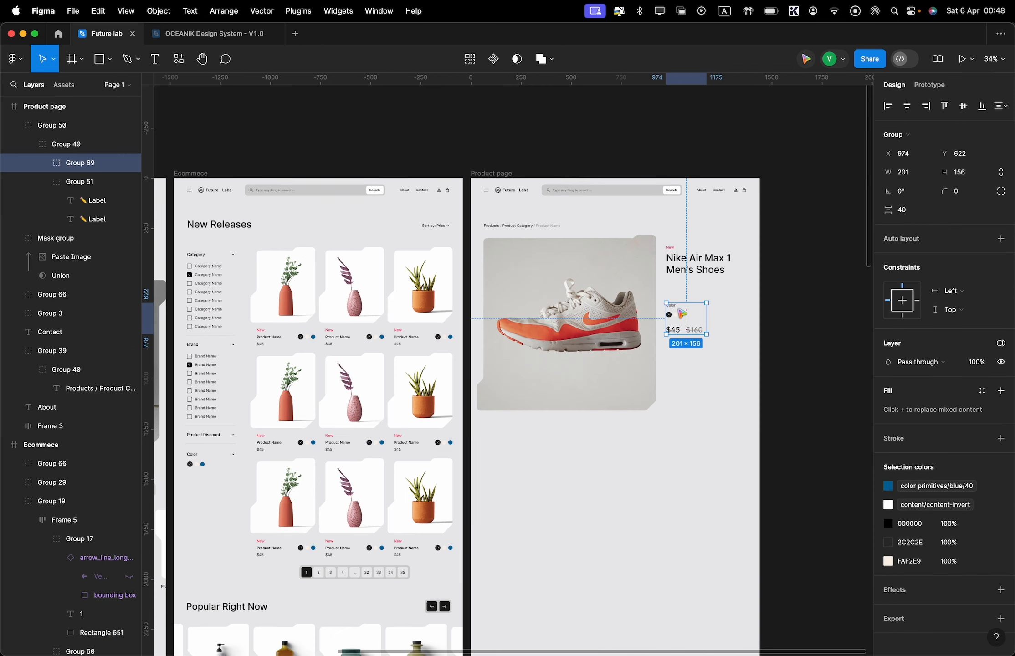
{"action": "left_click_drag", "start_coordinate": [678, 314], "coordinate": [678, 334]}
Copy a Category Name label under the product title at X 974, Y 509 and replace its text with the Air Max 1 description
{"action": "left_click", "coordinate": [207, 273], "text": "super"}
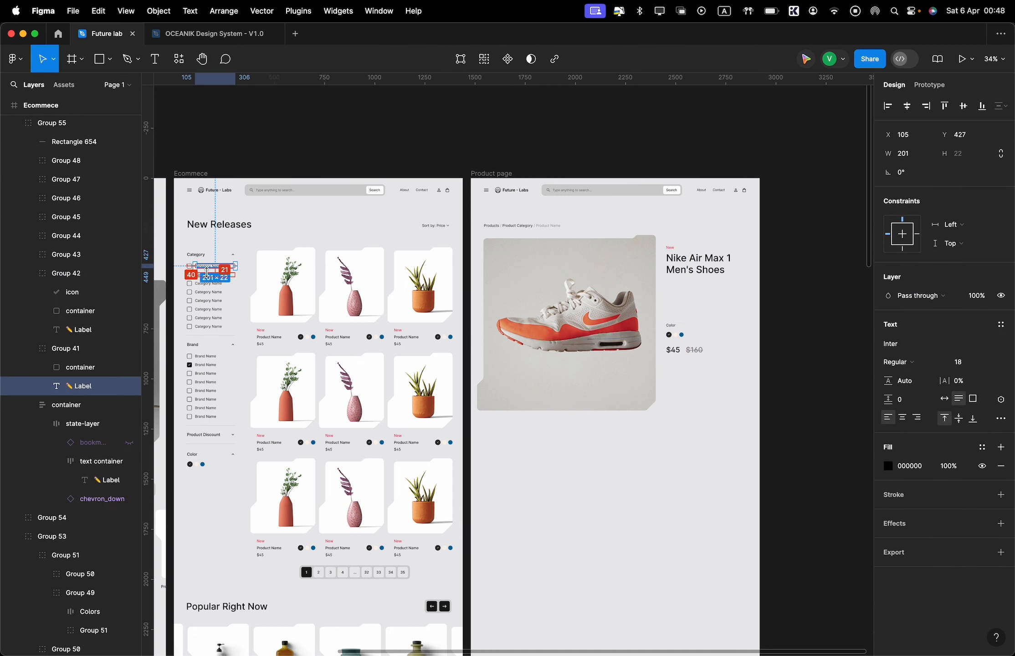
{"action": "left_click_drag", "start_coordinate": [209, 272], "coordinate": [682, 288]}
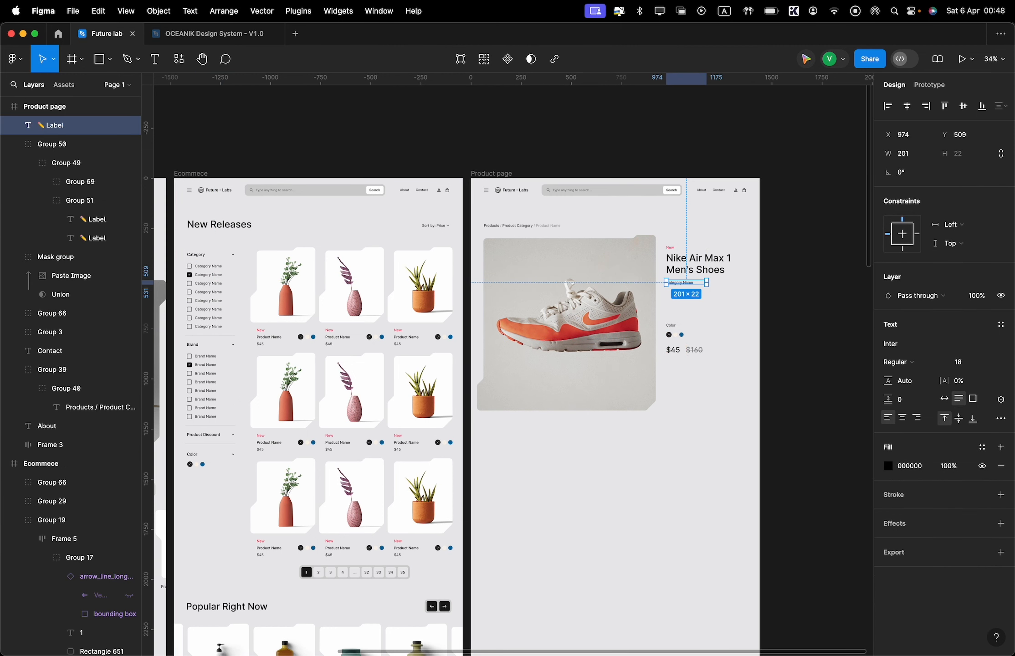
{"action": "left_click", "coordinate": [691, 283]}
{"action": "type", "text": "Meet the leader of the pack. Walking on clouds above the noise, the Air Max 1 blends timeless design with cushioned comfort. Sporting a fast-paced look, wavy mudguard and Nike Air, this classic icon hit the scene in ‘87 and continues to be the soul of the franchise today."}
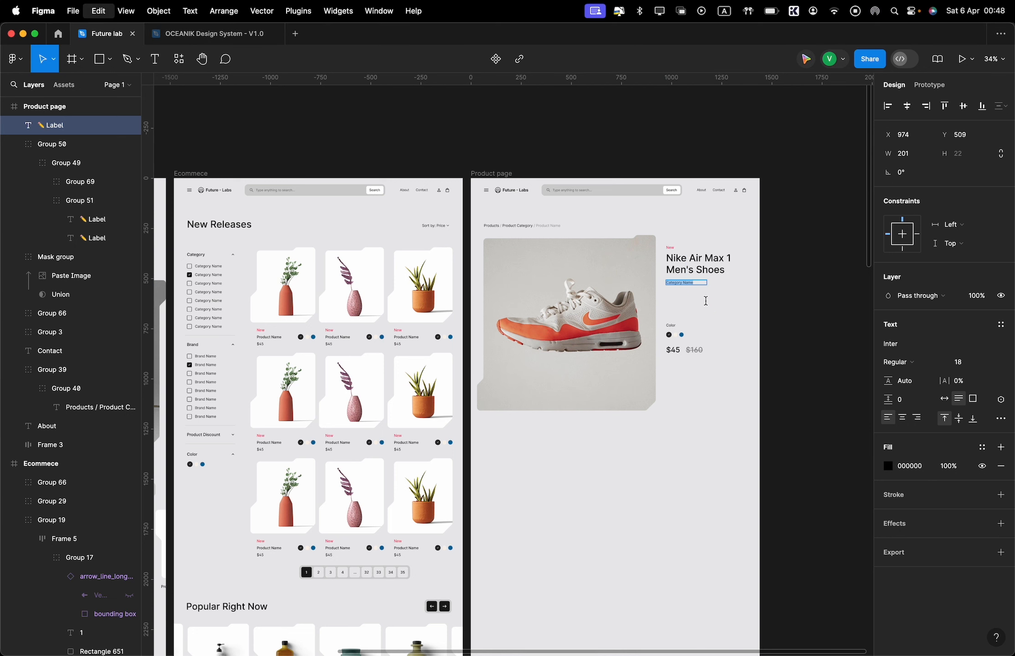
{"action": "scroll", "coordinate": [706, 296], "scroll_direction": "up", "scroll_amount": 6}
{"action": "left_click", "coordinate": [668, 296]}
{"action": "left_click", "coordinate": [657, 290]}
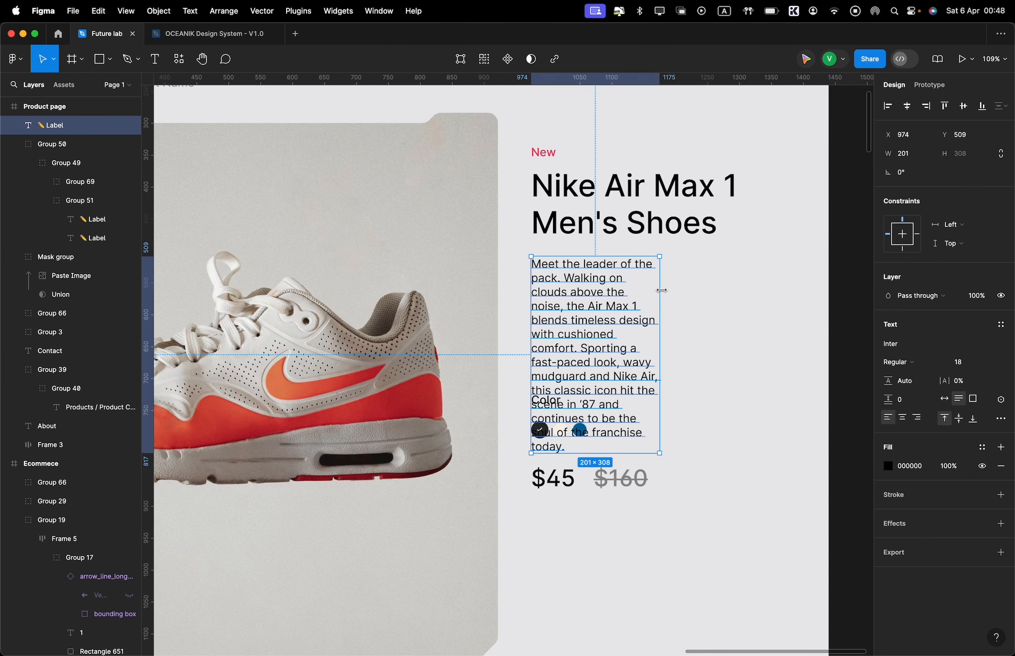
Widen the description text box to 369 and set its fill opacity to 50%
{"action": "left_click_drag", "start_coordinate": [660, 290], "coordinate": [768, 290]}
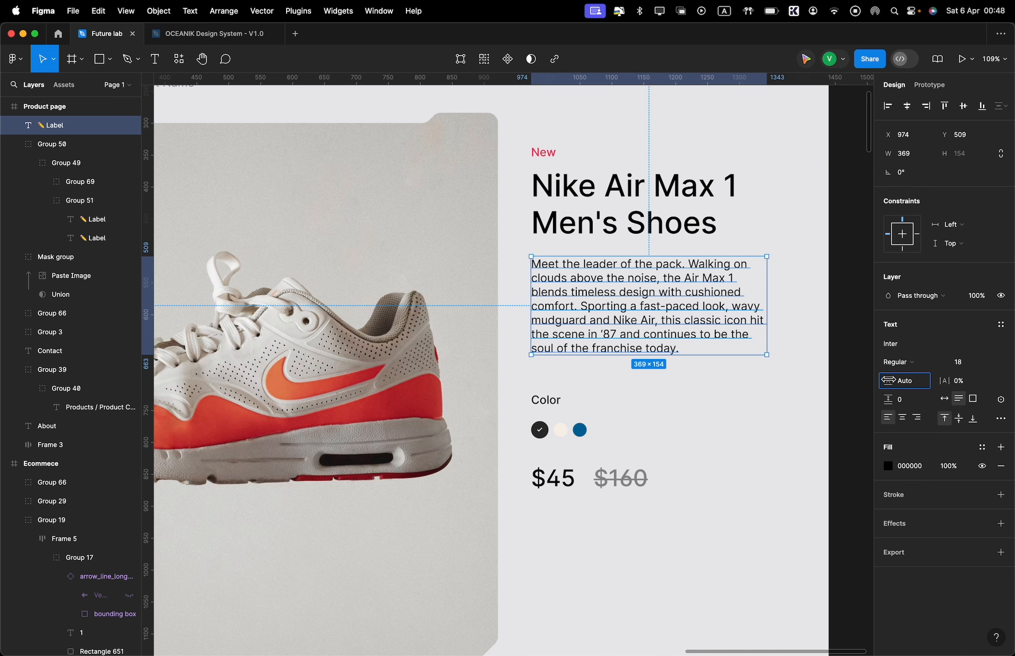
{"action": "left_click_drag", "start_coordinate": [889, 380], "coordinate": [898, 379]}
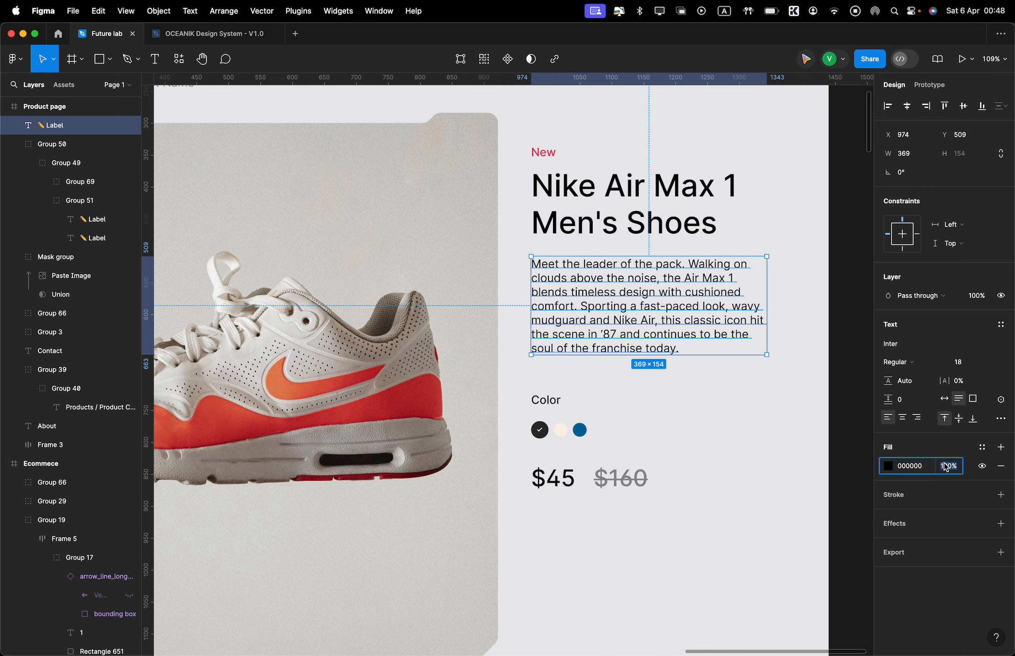
{"action": "type", "text": "50"}
{"action": "key", "text": "Return"}
{"action": "scroll", "coordinate": [624, 461], "scroll_direction": "down", "scroll_amount": 4}
{"action": "left_click", "coordinate": [674, 447]}
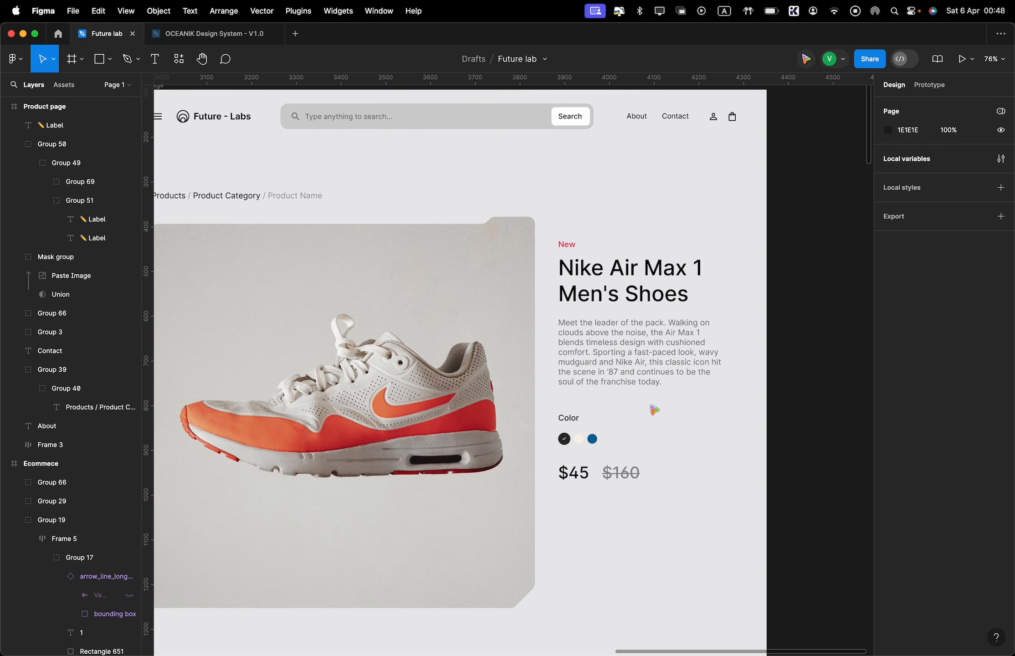
Select the Color swatches and price elements below the description and group them
{"action": "left_click", "coordinate": [643, 377]}
{"action": "left_click_drag", "start_coordinate": [716, 465], "coordinate": [570, 433]}
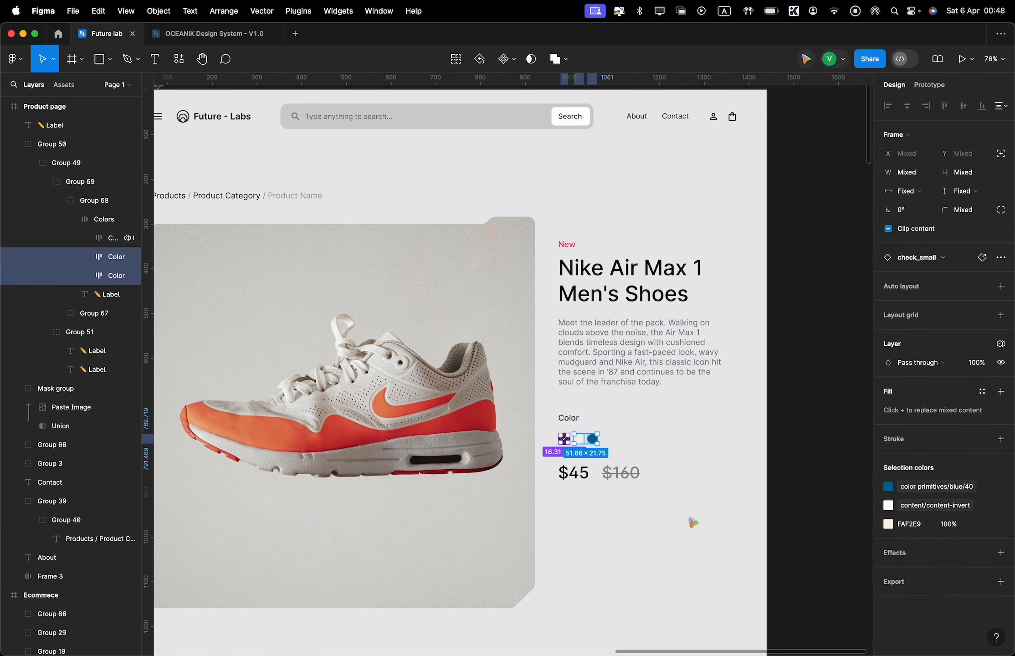
{"action": "left_click_drag", "start_coordinate": [693, 524], "coordinate": [573, 425]}
{"action": "key", "text": "super+g"}
Copy the Learn More button from the Cosmetic page and paste it into the Product page
{"action": "scroll", "coordinate": [573, 426], "scroll_direction": "down", "scroll_amount": 6}
{"action": "scroll", "coordinate": [573, 426], "scroll_direction": "left", "scroll_amount": 10}
{"action": "left_click", "coordinate": [556, 334]}
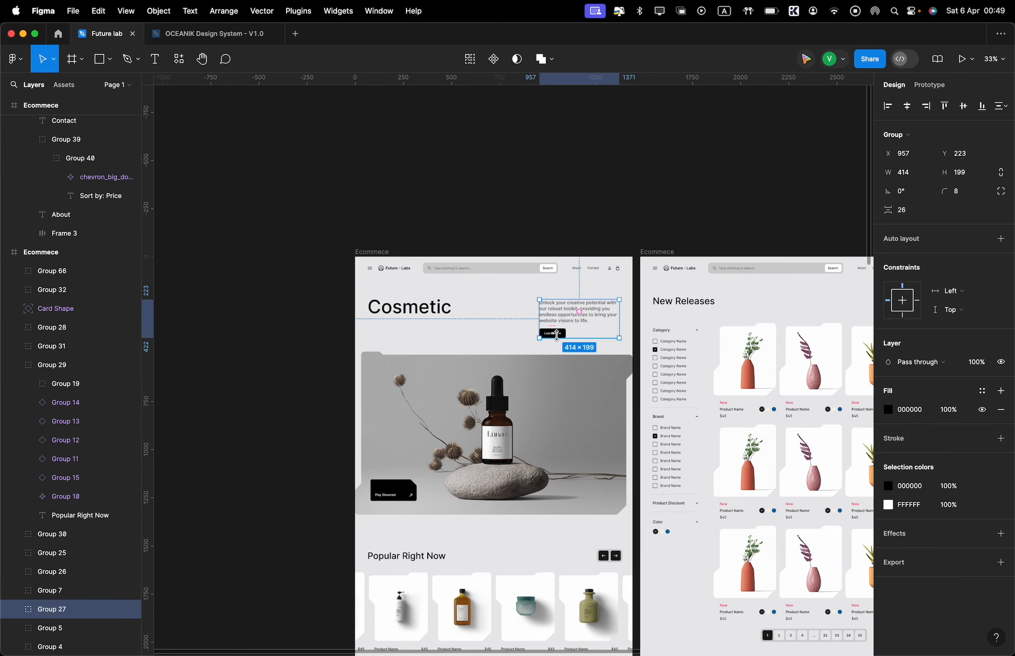
{"action": "left_click", "coordinate": [555, 334]}
{"action": "scroll", "coordinate": [574, 347], "scroll_direction": "right", "scroll_amount": 10}
{"action": "scroll", "coordinate": [574, 347], "scroll_direction": "down", "scroll_amount": 2}
{"action": "scroll", "coordinate": [663, 324], "scroll_direction": "up", "scroll_amount": 2}
{"action": "key", "text": "super+v"}
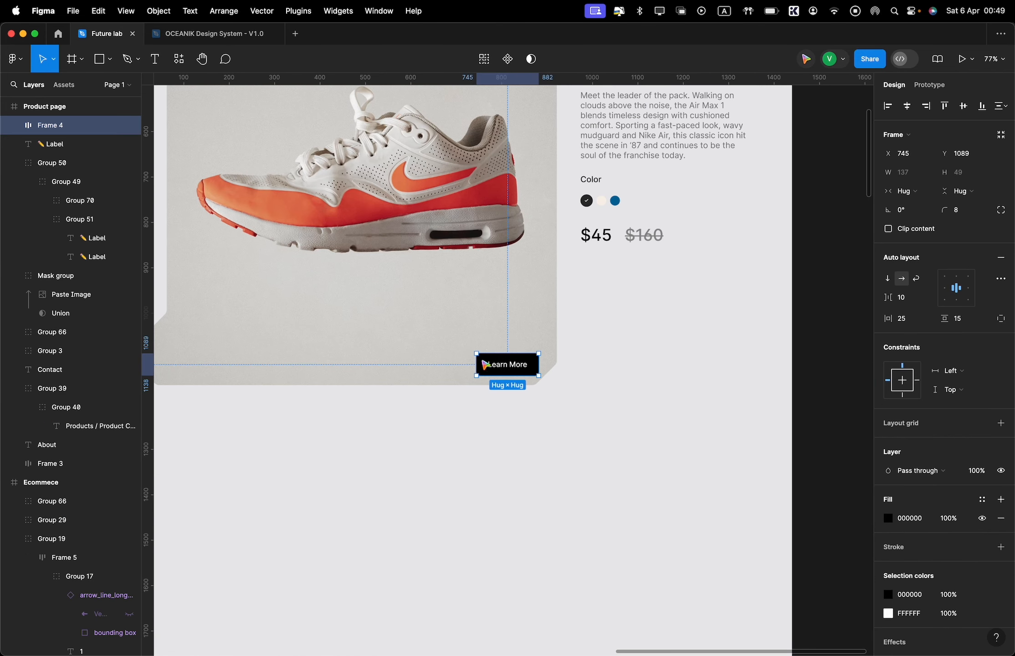
Place the pasted button under the price, widen it to span the details column and relabel it "Buy Now"
{"action": "left_click_drag", "start_coordinate": [488, 360], "coordinate": [800, 267]}
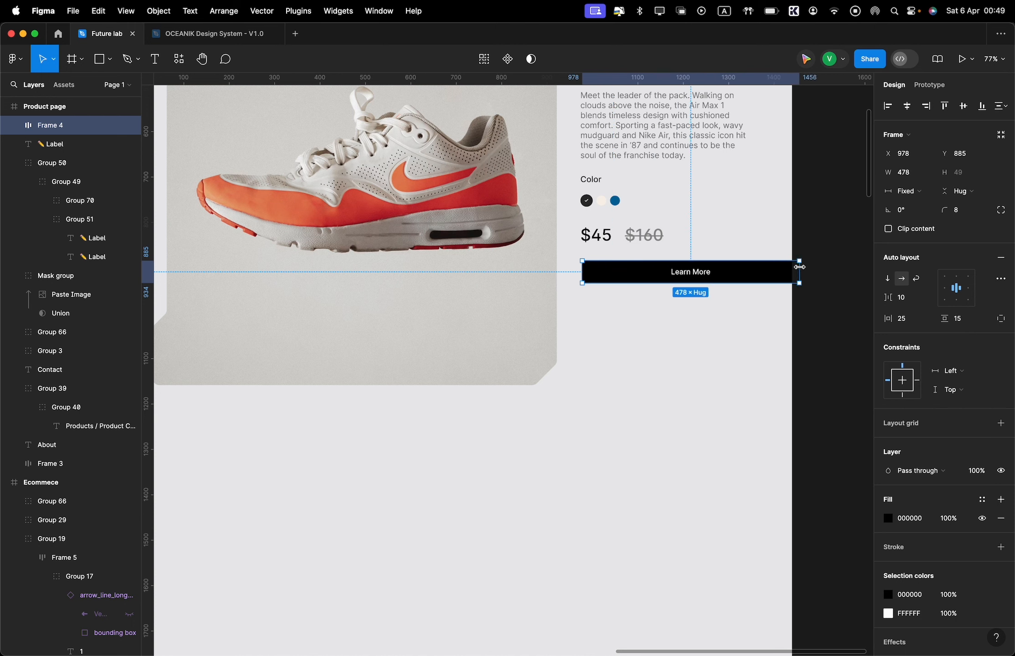
{"action": "double_click", "coordinate": [691, 275]}
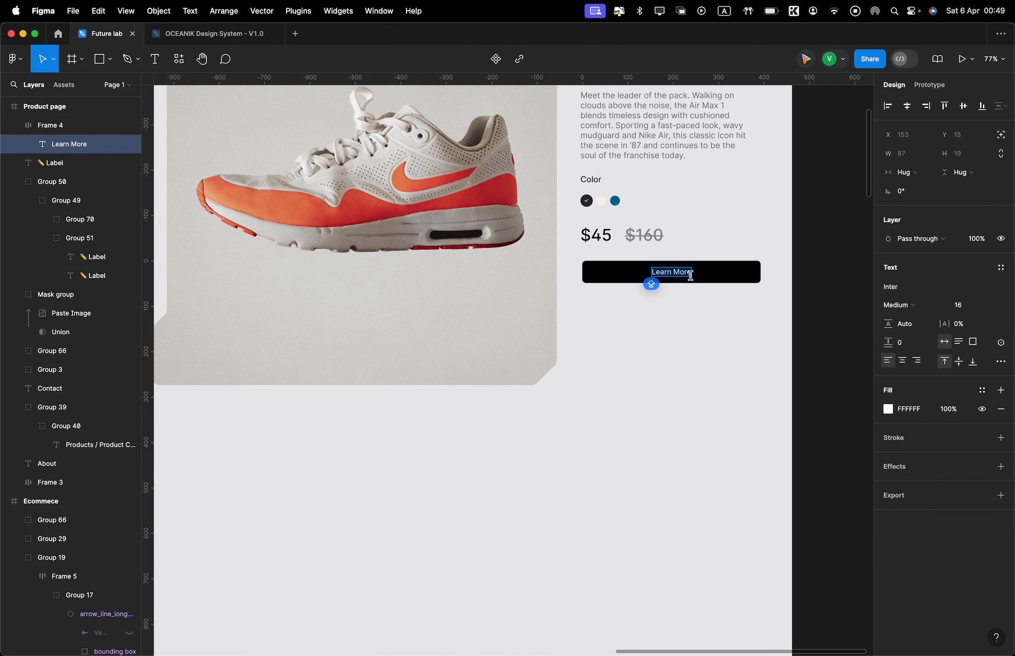
{"action": "left_click", "coordinate": [701, 317]}
Group all product details with the Buy Now button and move the group to X 966, Y 298 beside the sneaker image
{"action": "scroll", "coordinate": [701, 316], "scroll_direction": "down", "scroll_amount": 3}
{"action": "left_click", "coordinate": [633, 264]}
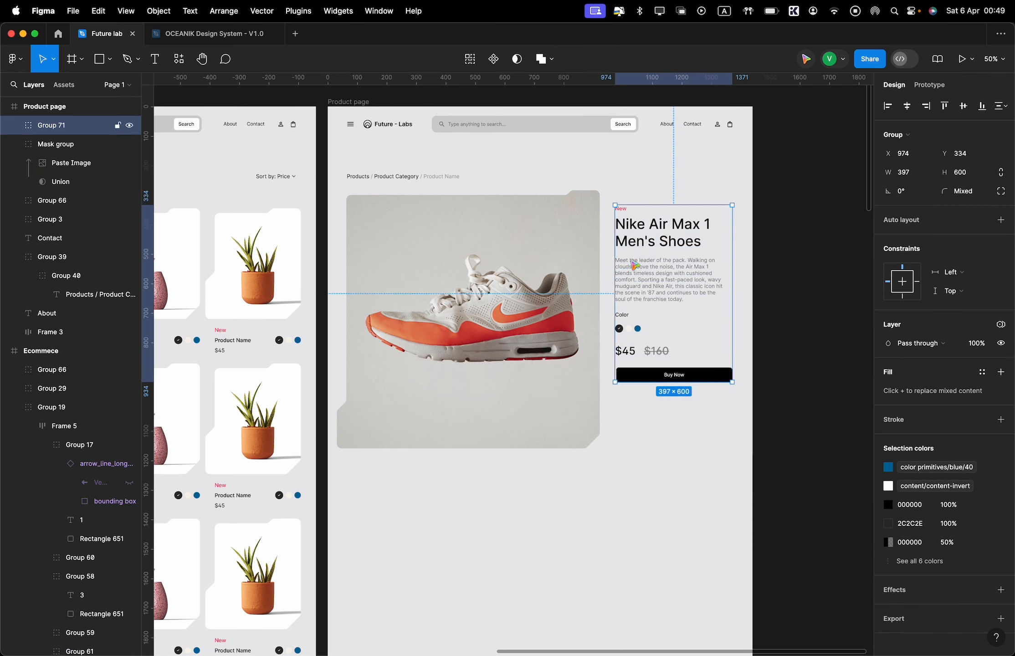
{"action": "left_click_drag", "start_coordinate": [633, 265], "coordinate": [638, 236]}
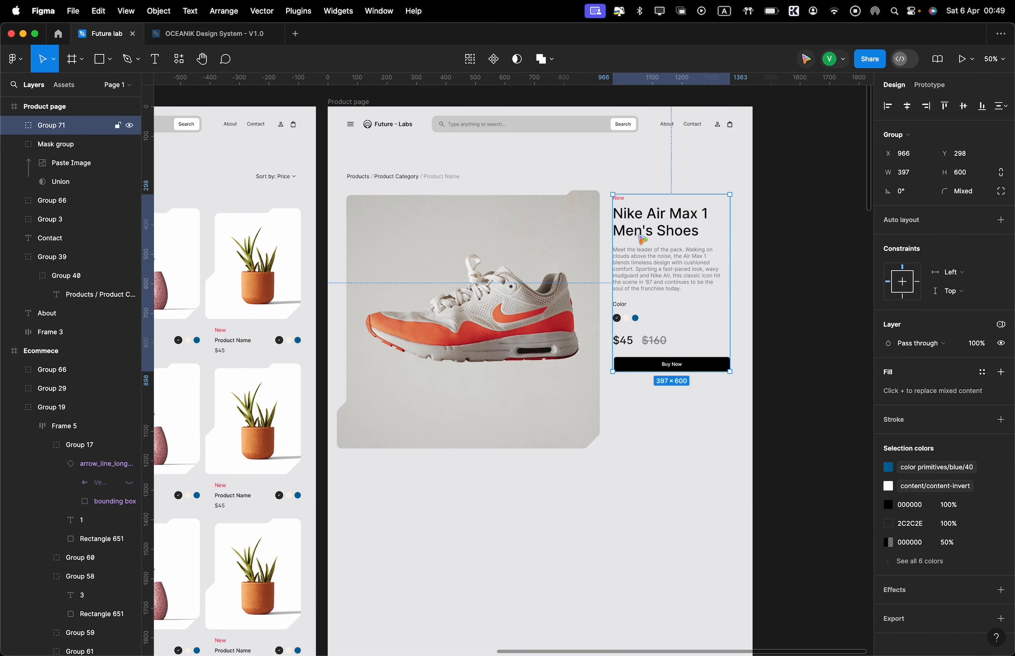
Duplicate the masked sneaker image directly below the original at X 31, Y 1208
{"action": "scroll", "coordinate": [728, 236], "scroll_direction": "down", "scroll_amount": 5}
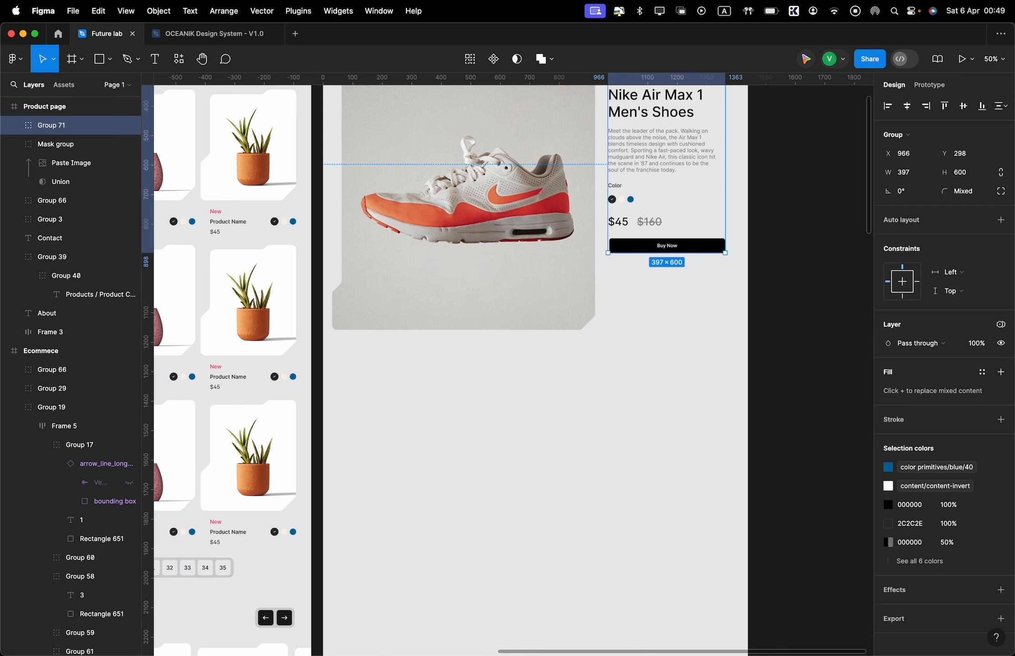
{"action": "left_click", "coordinate": [506, 160]}
{"action": "left_click_drag", "start_coordinate": [506, 160], "coordinate": [506, 417]}
{"action": "scroll", "coordinate": [506, 416], "scroll_direction": "up", "scroll_amount": 5}
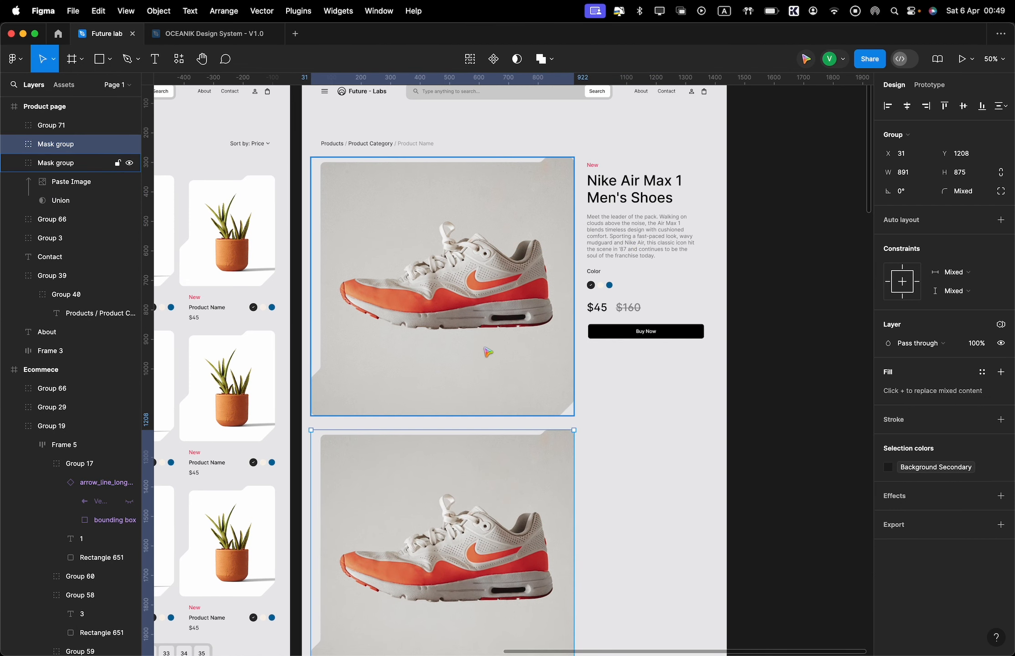
Remove the sneaker image fill from the duplicated masked image
{"action": "scroll", "coordinate": [488, 352], "scroll_direction": "down", "scroll_amount": 5}
{"action": "scroll", "coordinate": [488, 352], "scroll_direction": "up", "scroll_amount": 5}
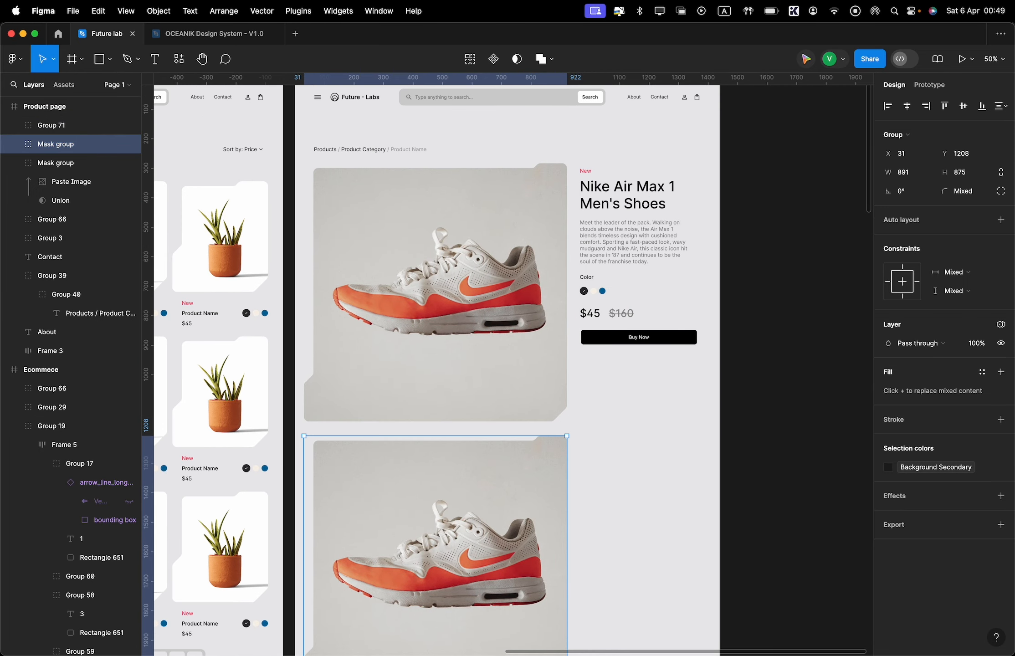
{"action": "double_click", "coordinate": [479, 564]}
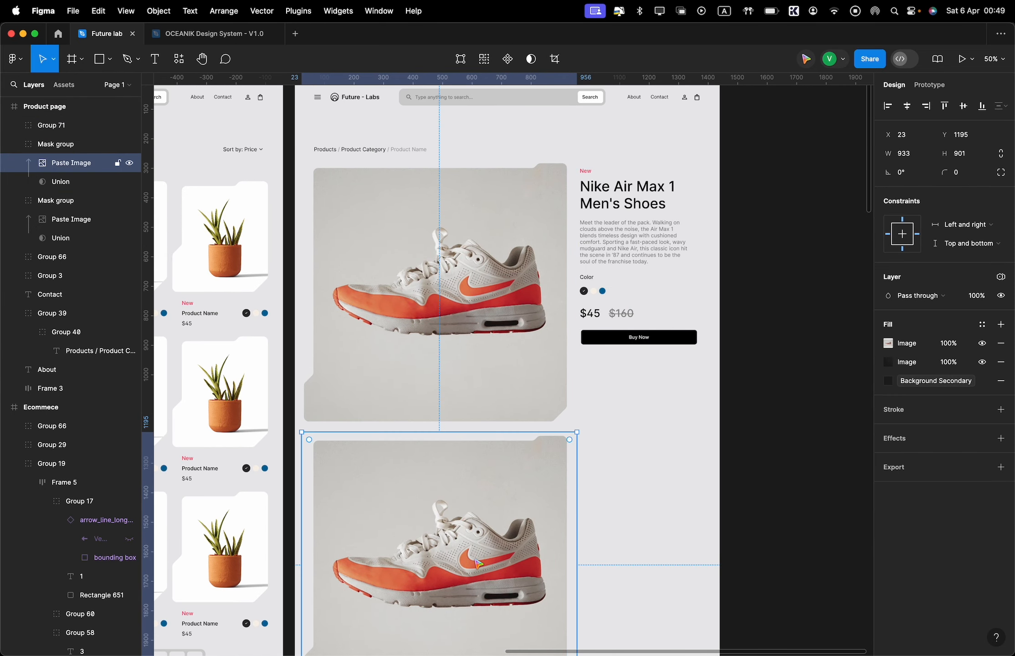
{"action": "scroll", "coordinate": [478, 561], "scroll_direction": "down", "scroll_amount": 10}
{"action": "scroll", "coordinate": [479, 561], "scroll_direction": "left", "scroll_amount": 2}
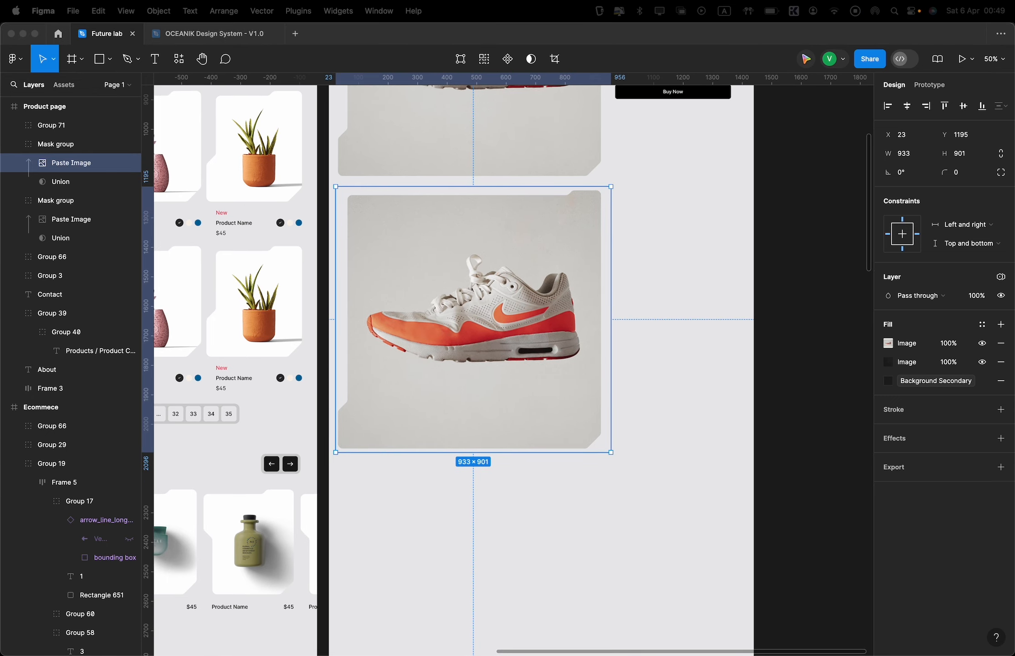
{"action": "double_click", "coordinate": [540, 261]}
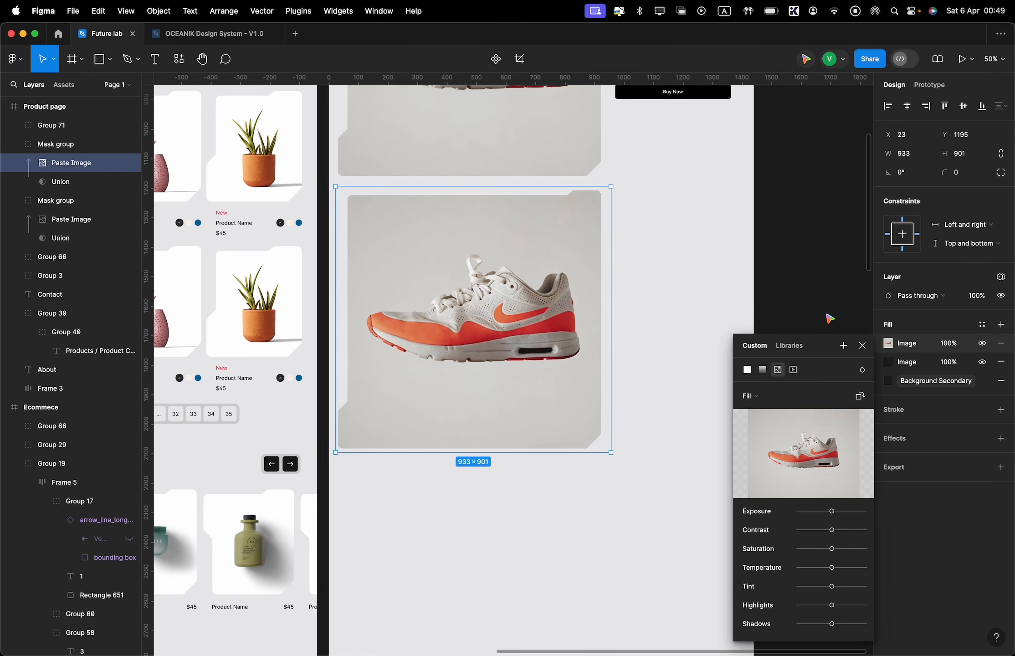
{"action": "key", "text": "Escape"}
{"action": "left_click", "coordinate": [644, 320]}
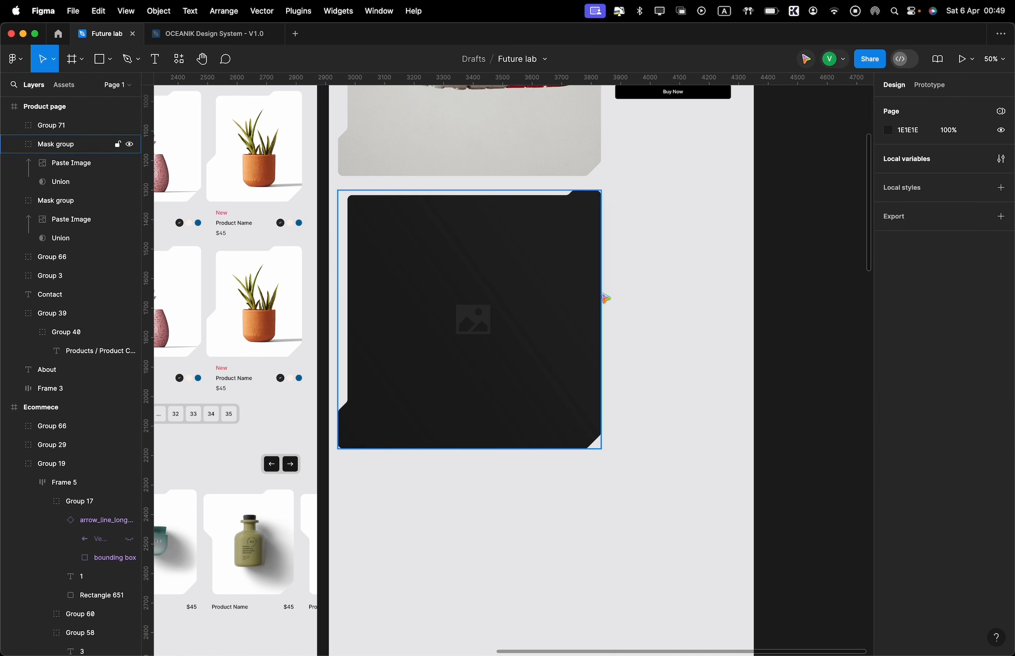
Fill the empty masked image with the angled sneaker picture and duplicate its mask group below at X 31, Y 2132
{"action": "left_click", "coordinate": [476, 295]}
{"action": "left_click_drag", "start_coordinate": [506, 223], "coordinate": [517, 498]}
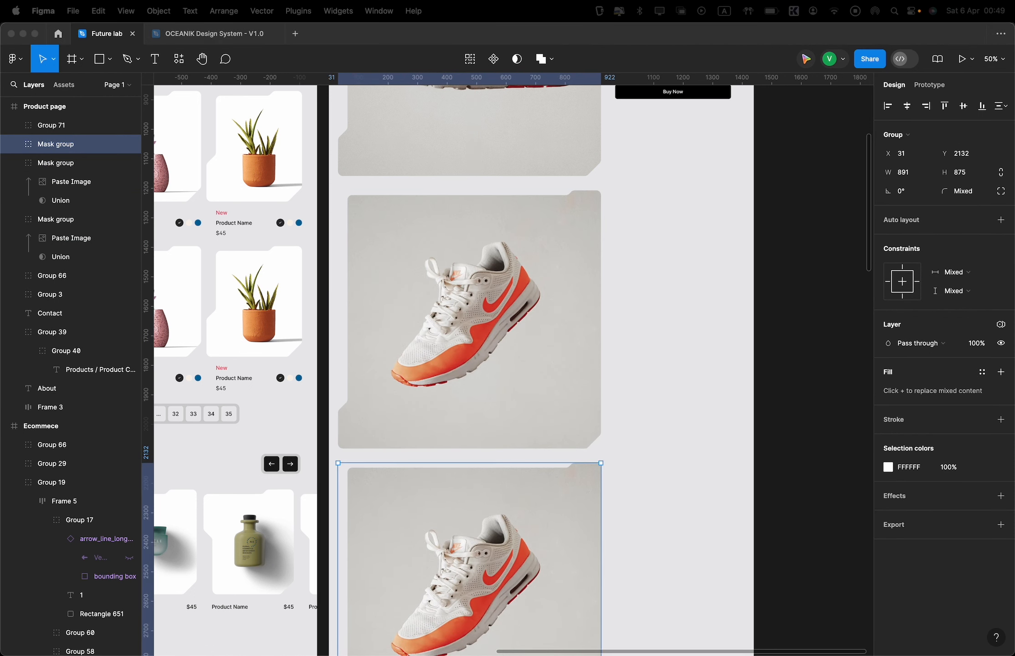
Paste the close-up sneaker picture into the image layer of the third mask group
{"action": "scroll", "coordinate": [655, 333], "scroll_direction": "down", "scroll_amount": 4}
{"action": "double_click", "coordinate": [570, 392]}
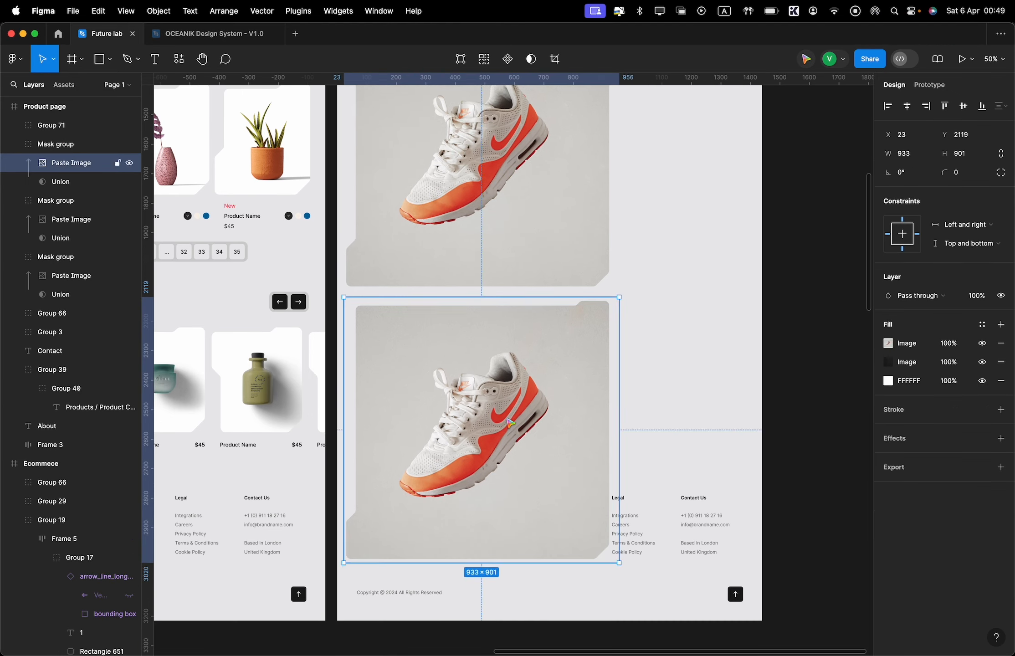
{"action": "key", "text": "super+v"}
{"action": "scroll", "coordinate": [654, 436], "scroll_direction": "up", "scroll_amount": 8}
{"action": "scroll", "coordinate": [655, 437], "scroll_direction": "down", "scroll_amount": 4}
{"action": "scroll", "coordinate": [653, 434], "scroll_direction": "down", "scroll_amount": 8}
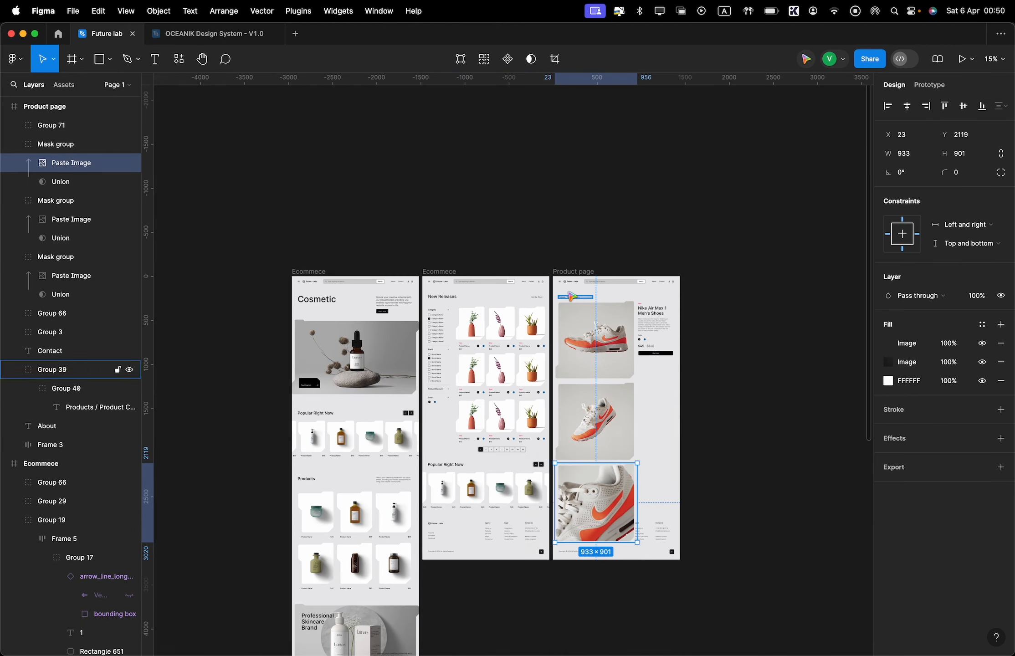
Extend the Product page frame to a height of 4024 and move the footer group down to Y 3399
{"action": "left_click", "coordinate": [573, 272]}
{"action": "left_click", "coordinate": [573, 272]}
{"action": "left_click_drag", "start_coordinate": [639, 560], "coordinate": [636, 632]}
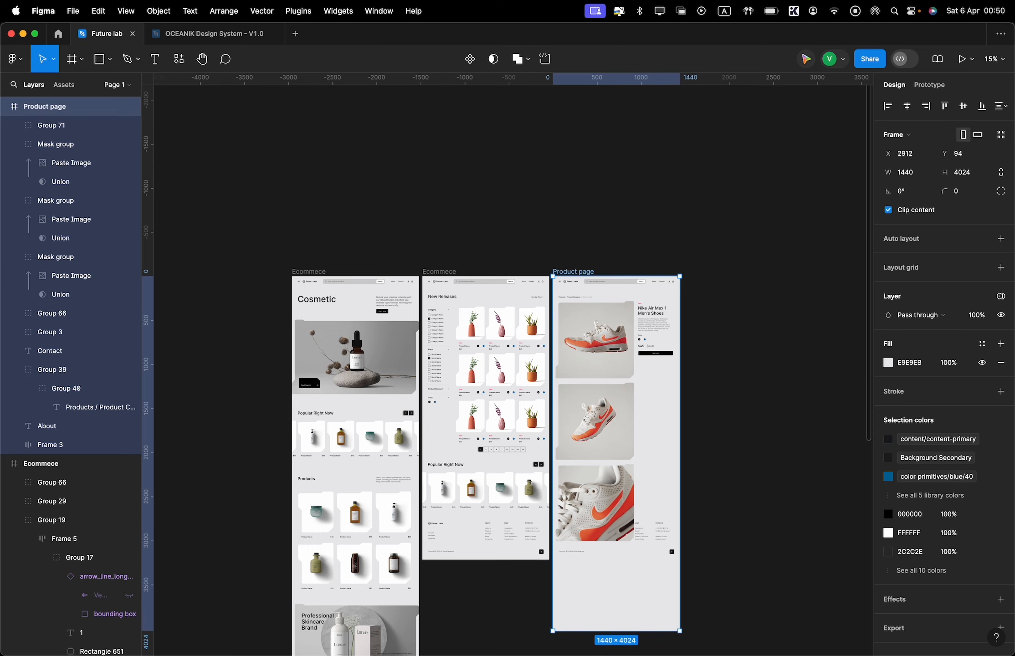
{"action": "scroll", "coordinate": [638, 629], "scroll_direction": "down", "scroll_amount": 3}
{"action": "scroll", "coordinate": [667, 401], "scroll_direction": "up", "scroll_amount": 5}
{"action": "left_click_drag", "start_coordinate": [680, 468], "coordinate": [680, 582]}
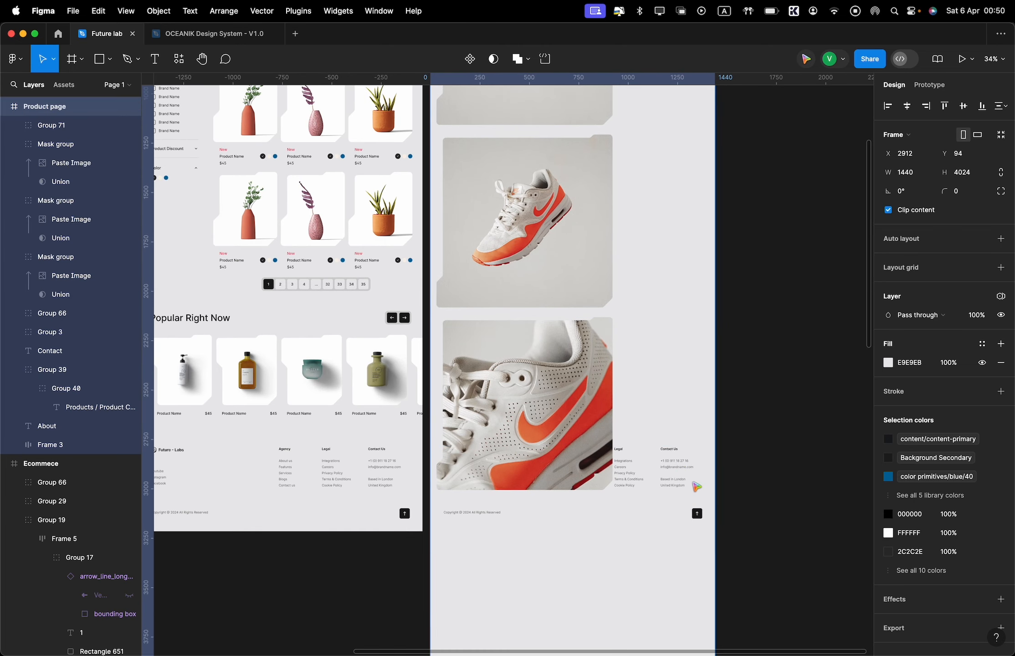
{"action": "left_click", "coordinate": [690, 484]}
{"action": "scroll", "coordinate": [682, 547], "scroll_direction": "down", "scroll_amount": 8}
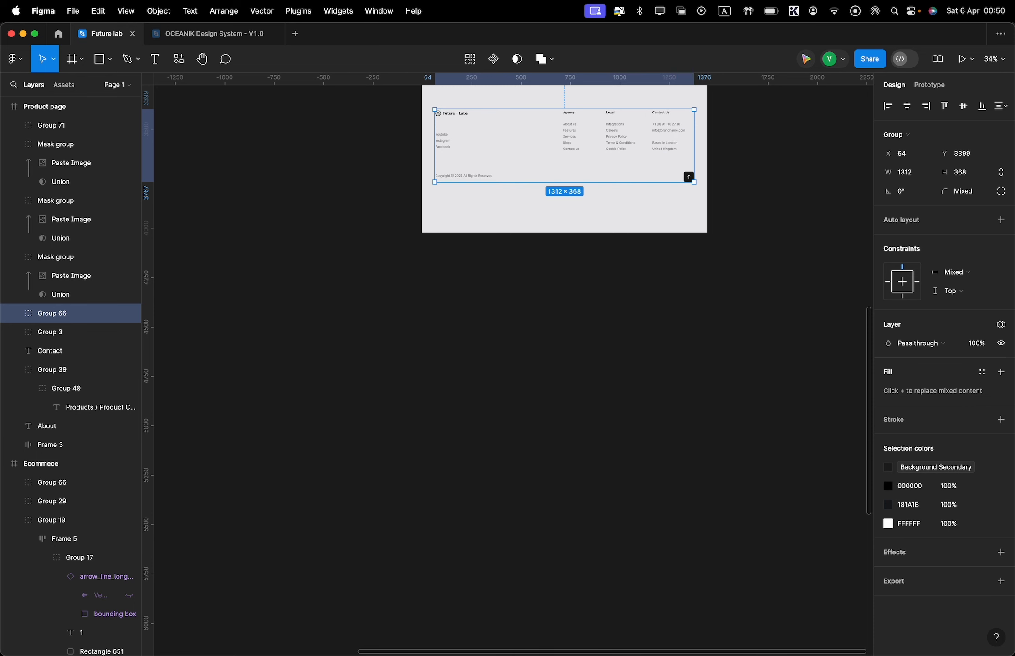
Lengthen the Product page frame further and move the footer lower to leave room for another section under the images
{"action": "scroll", "coordinate": [732, 323], "scroll_direction": "up", "scroll_amount": 20}
{"action": "left_click", "coordinate": [454, 331]}
{"action": "left_click", "coordinate": [445, 336]}
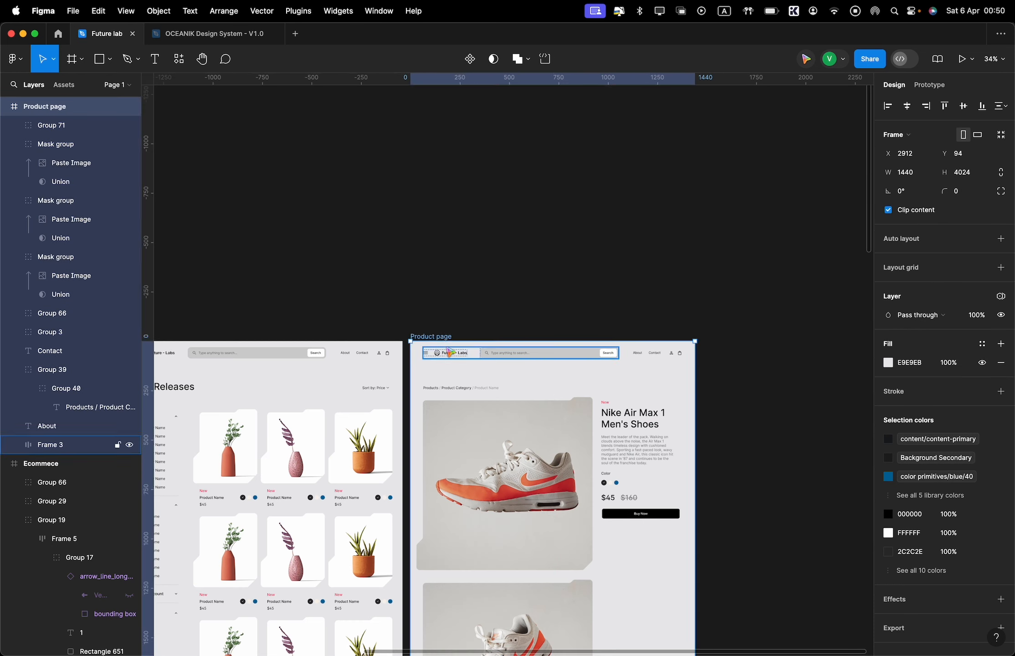
{"action": "scroll", "coordinate": [577, 436], "scroll_direction": "down", "scroll_amount": 12}
{"action": "left_click_drag", "start_coordinate": [578, 586], "coordinate": [581, 649]}
{"action": "left_click_drag", "start_coordinate": [611, 473], "coordinate": [613, 626]}
Copy the "Popular Right Now" heading to X 31, Y 3112 on the Product page and reword it "Powerful Tools, Limitless Possiibilities" on two lines
{"action": "scroll", "coordinate": [599, 353], "scroll_direction": "left", "scroll_amount": 9}
{"action": "scroll", "coordinate": [598, 354], "scroll_direction": "up", "scroll_amount": 5}
{"action": "left_click", "coordinate": [587, 413], "text": "super"}
{"action": "scroll", "coordinate": [587, 416], "scroll_direction": "right", "scroll_amount": 8}
{"action": "scroll", "coordinate": [587, 416], "scroll_direction": "down", "scroll_amount": 5}
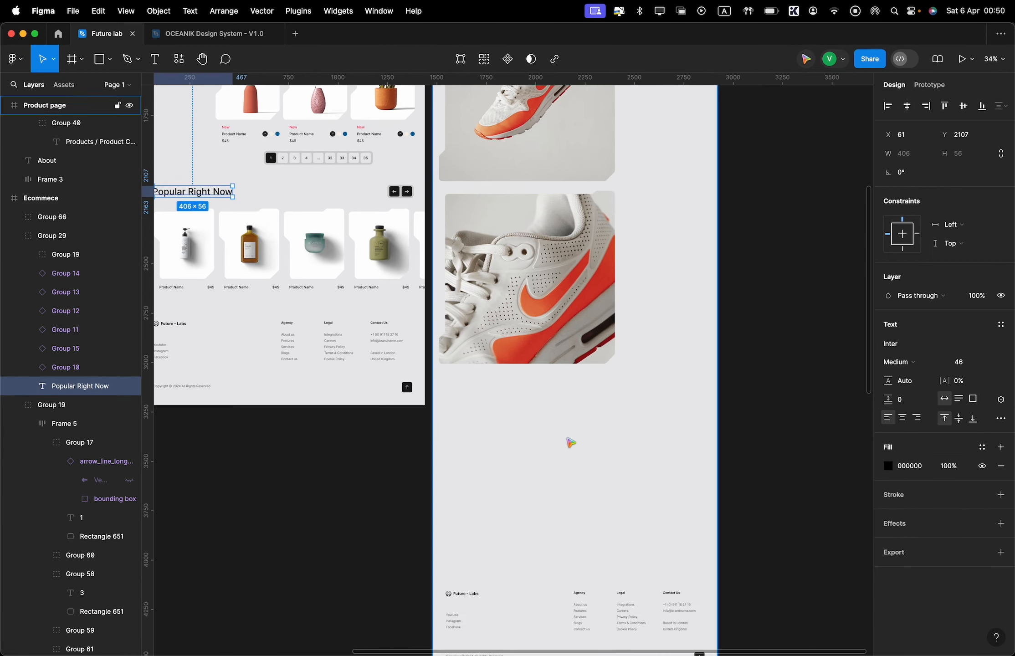
{"action": "scroll", "coordinate": [554, 423], "scroll_direction": "up", "scroll_amount": 10}
{"action": "key", "text": "super+v"}
{"action": "scroll", "coordinate": [553, 423], "scroll_direction": "down", "scroll_amount": 8}
{"action": "left_click_drag", "start_coordinate": [554, 388], "coordinate": [476, 378]}
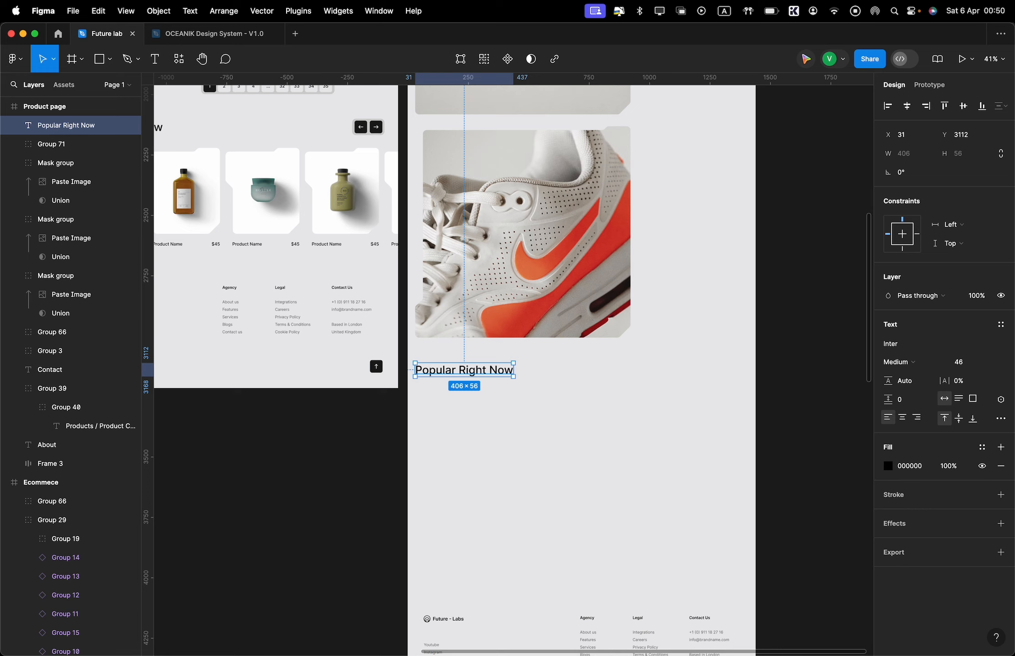
{"action": "double_click", "coordinate": [472, 369]}
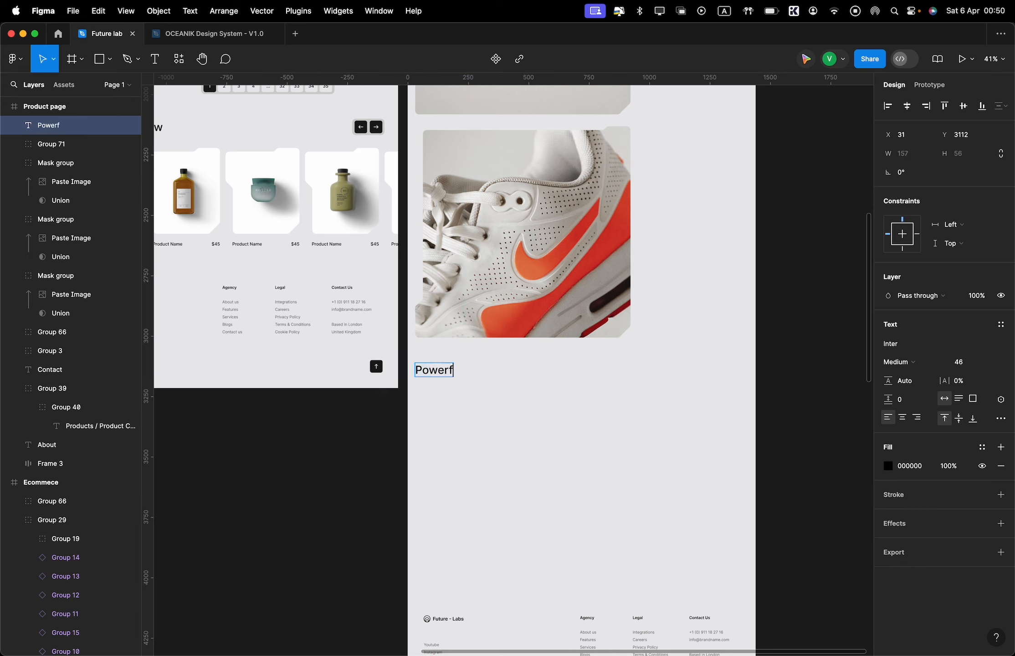
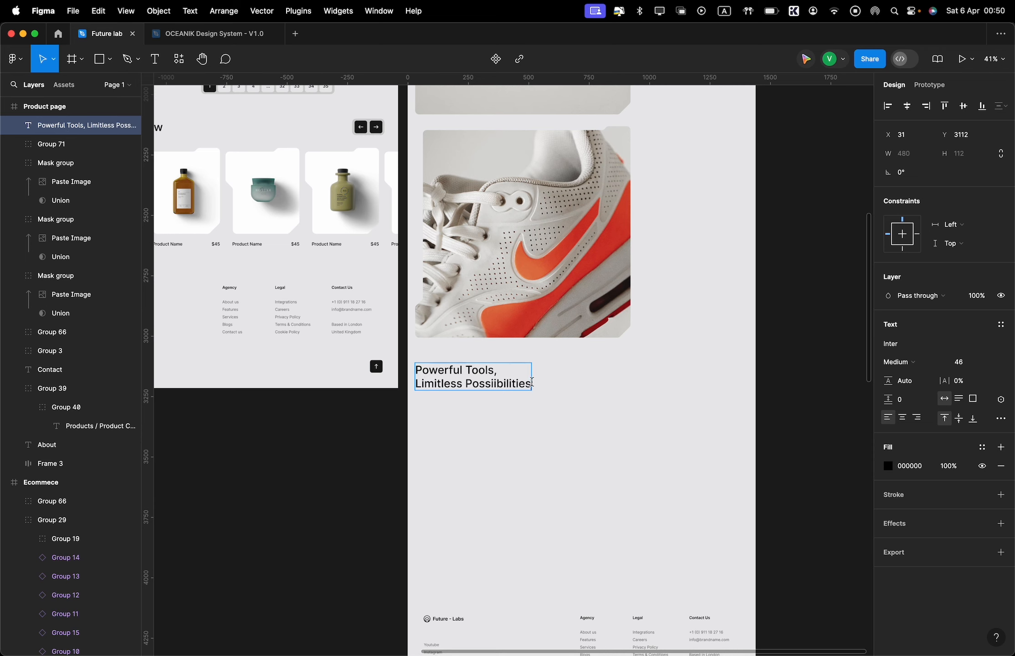
{"action": "left_click", "coordinate": [510, 398]}
Copy the "Unlock your creative potential" paragraph from the Cosmetic page and place it beside the new heading at X 957, Y 3113
{"action": "scroll", "coordinate": [519, 371], "scroll_direction": "up", "scroll_amount": 12}
{"action": "scroll", "coordinate": [519, 372], "scroll_direction": "left", "scroll_amount": 13}
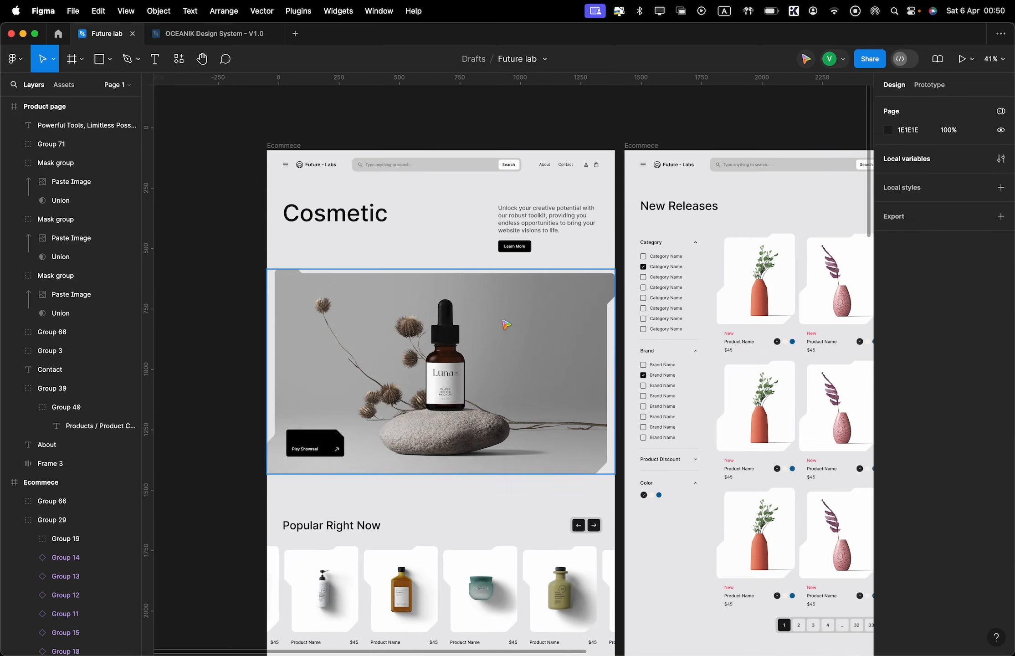
{"action": "left_click", "coordinate": [568, 249]}
{"action": "scroll", "coordinate": [568, 230], "scroll_direction": "down", "scroll_amount": 2}
{"action": "scroll", "coordinate": [567, 229], "scroll_direction": "right", "scroll_amount": 2}
{"action": "scroll", "coordinate": [568, 230], "scroll_direction": "up", "scroll_amount": 2}
{"action": "scroll", "coordinate": [568, 230], "scroll_direction": "left", "scroll_amount": 2}
{"action": "left_click", "coordinate": [532, 196], "text": "super"}
{"action": "key", "text": "super+c"}
{"action": "scroll", "coordinate": [549, 237], "scroll_direction": "right", "scroll_amount": 11}
{"action": "scroll", "coordinate": [549, 237], "scroll_direction": "down", "scroll_amount": 14}
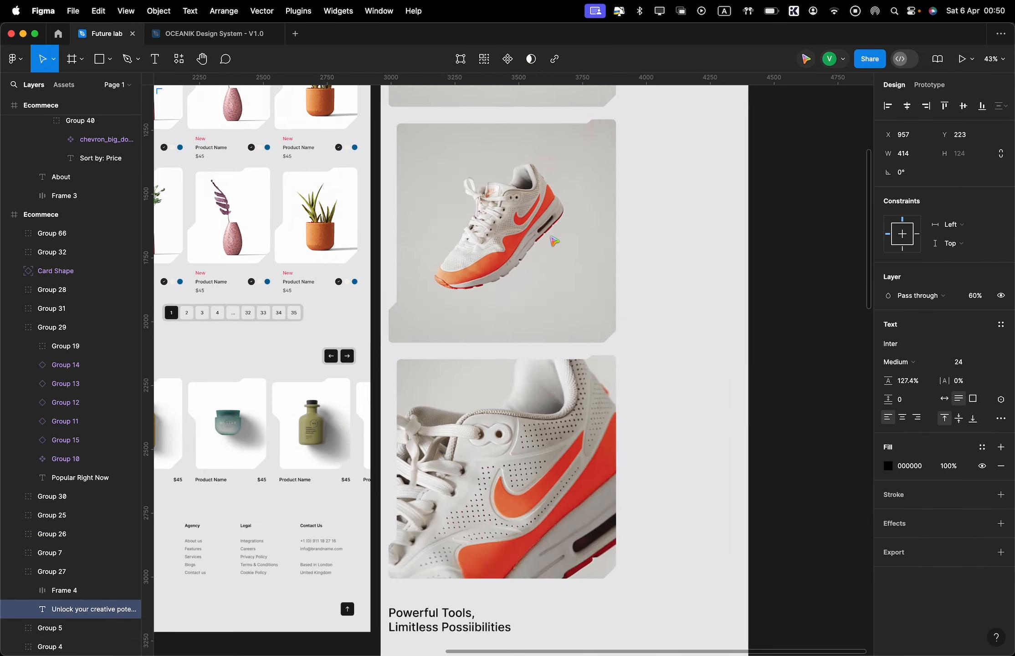
{"action": "key", "text": "super+v"}
{"action": "left_click_drag", "start_coordinate": [485, 376], "coordinate": [653, 210]}
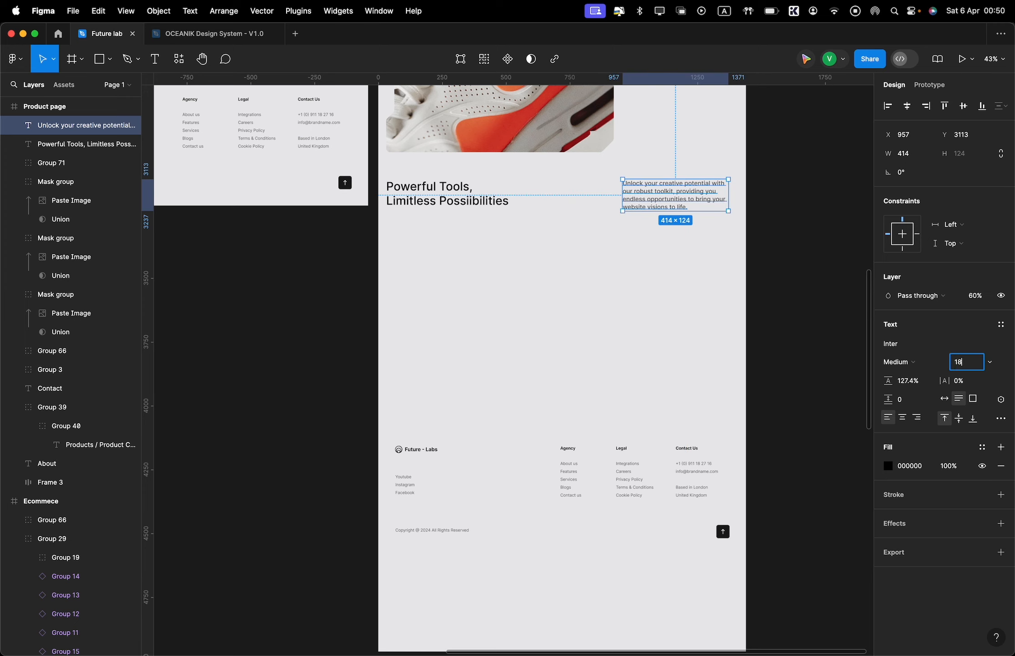
Set the font size of the copied description paragraph to 18
{"action": "type", "text": "18"}
{"action": "key", "text": "Return"}
{"action": "left_click", "coordinate": [757, 256]}
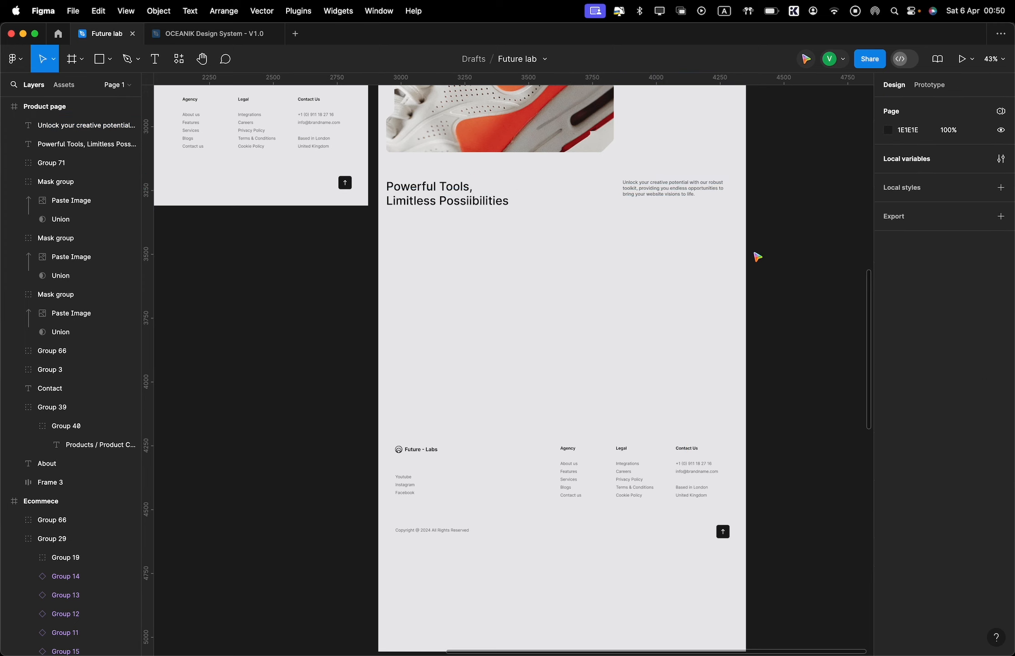
Paste the notched Union shape below the heading at X 31, Y 3276 and stop using it as a mask
{"action": "scroll", "coordinate": [756, 256], "scroll_direction": "up", "scroll_amount": 5}
{"action": "scroll", "coordinate": [742, 278], "scroll_direction": "up", "scroll_amount": 1}
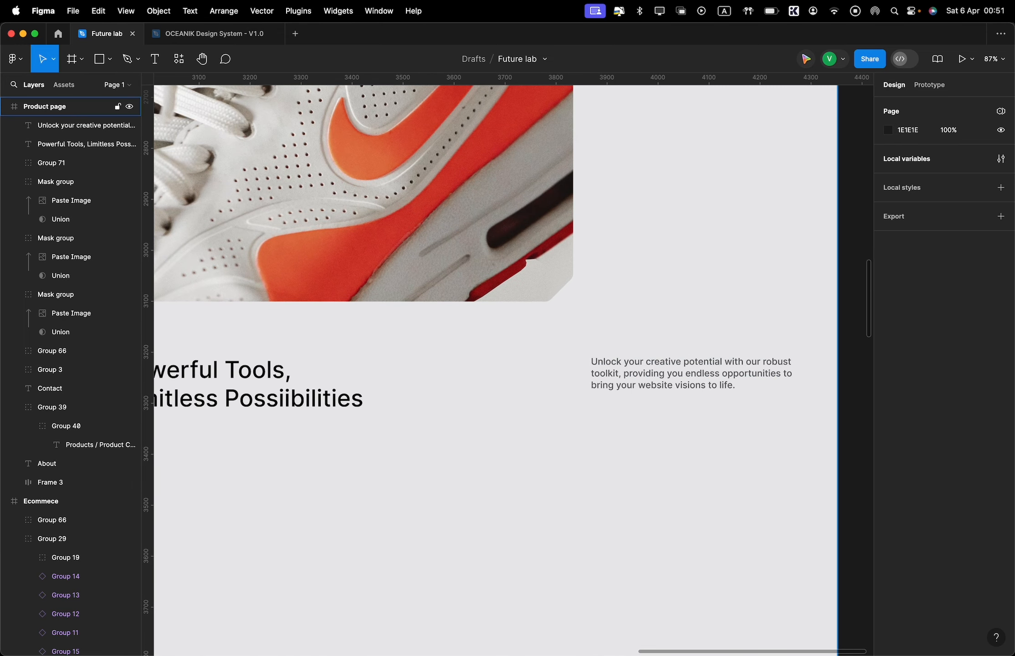
{"action": "left_click", "coordinate": [558, 459]}
{"action": "scroll", "coordinate": [559, 460], "scroll_direction": "down", "scroll_amount": 5}
{"action": "key", "text": "super+v"}
{"action": "left_click_drag", "start_coordinate": [523, 301], "coordinate": [362, 315]}
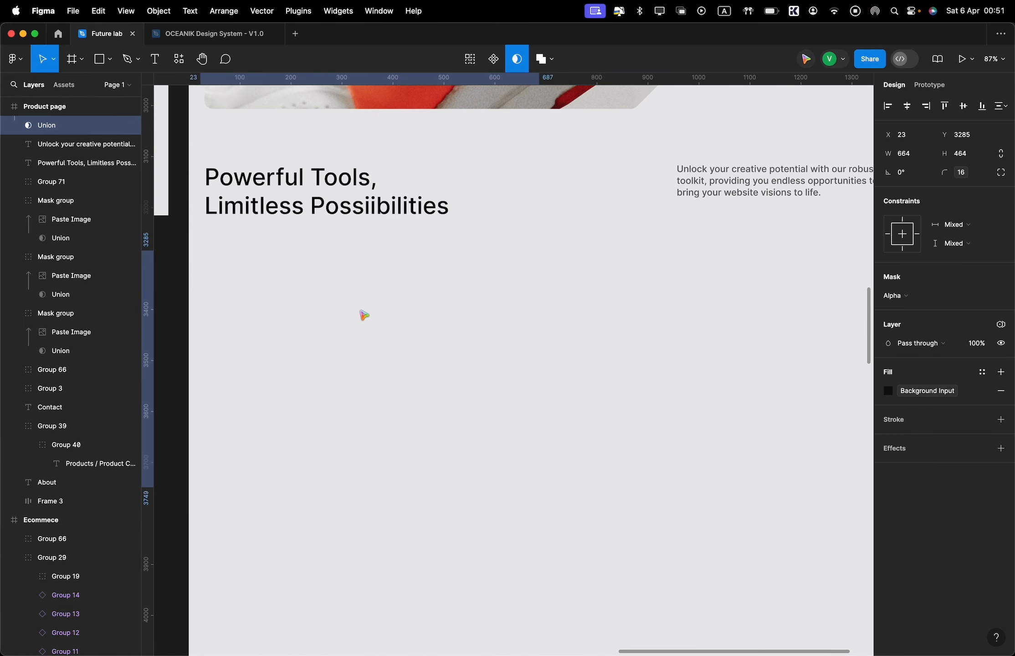
{"action": "left_click", "coordinate": [521, 62]}
{"action": "mouse_move", "coordinate": [263, 389]}
{"action": "left_mouse_down"}
{"action": "mouse_move", "coordinate": [288, 374]}
{"action": "mouse_move", "coordinate": [279, 340]}
{"action": "mouse_move", "coordinate": [278, 390]}
{"action": "left_mouse_up"}
{"action": "scroll", "coordinate": [279, 389], "scroll_direction": "up", "scroll_amount": 6}
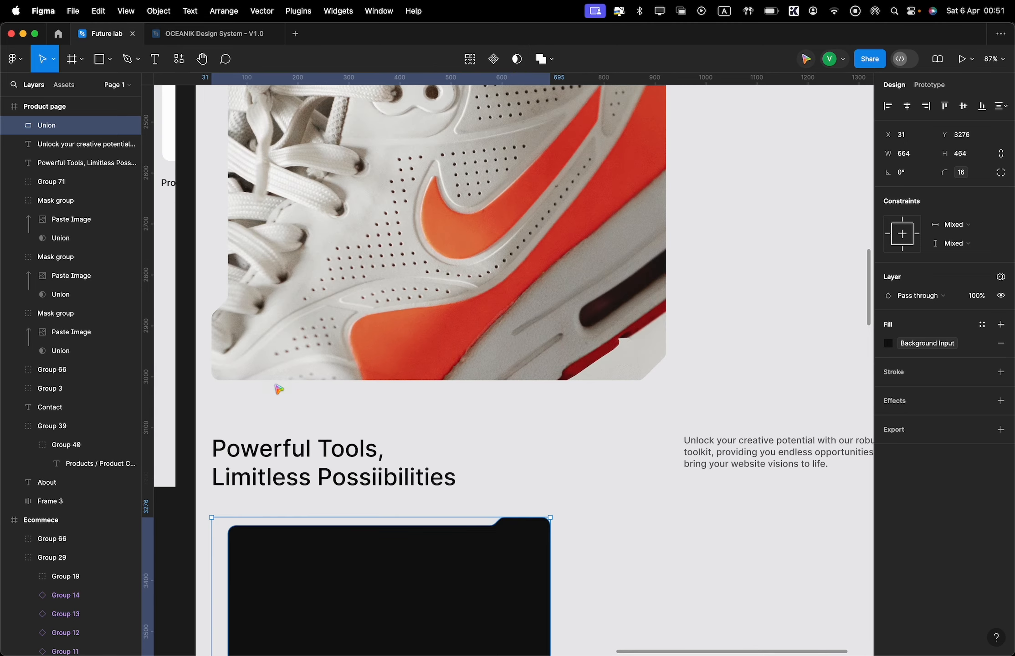
Fill the Union shape with the grey C7C6C2 sampled from the sneaker image background
{"action": "scroll", "coordinate": [279, 389], "scroll_direction": "up", "scroll_amount": 11}
{"action": "key", "text": "i"}
{"action": "scroll", "coordinate": [347, 259], "scroll_direction": "up", "scroll_amount": 15}
{"action": "left_click", "coordinate": [366, 278]}
{"action": "scroll", "coordinate": [366, 278], "scroll_direction": "down", "scroll_amount": 20}
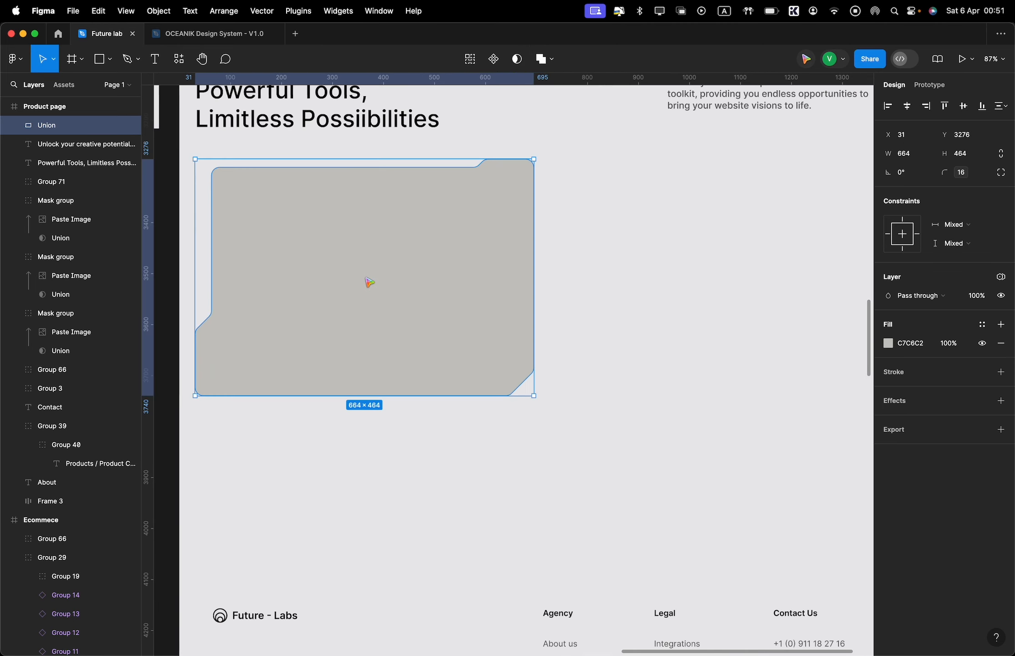
{"action": "scroll", "coordinate": [366, 278], "scroll_direction": "down", "scroll_amount": 3}
{"action": "scroll", "coordinate": [366, 278], "scroll_direction": "up", "scroll_amount": 6}
{"action": "left_click_drag", "start_coordinate": [363, 295], "coordinate": [364, 304]}
{"action": "left_click", "coordinate": [365, 327]}
{"action": "key", "text": "super+d"}
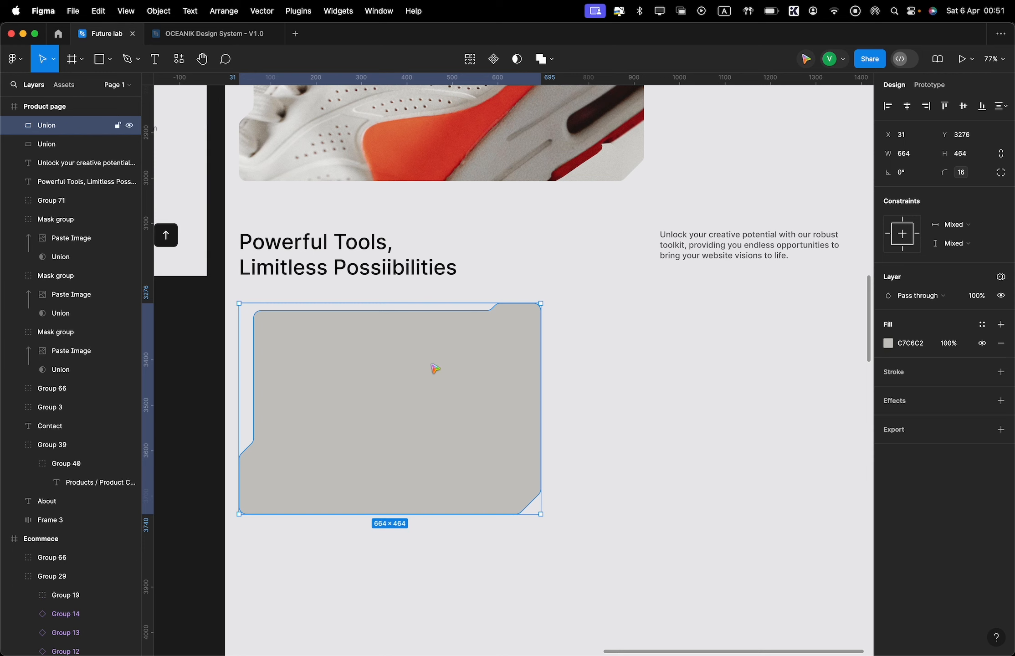
{"action": "left_click_drag", "start_coordinate": [416, 363], "coordinate": [725, 342]}
{"action": "key", "text": "BackSpace"}
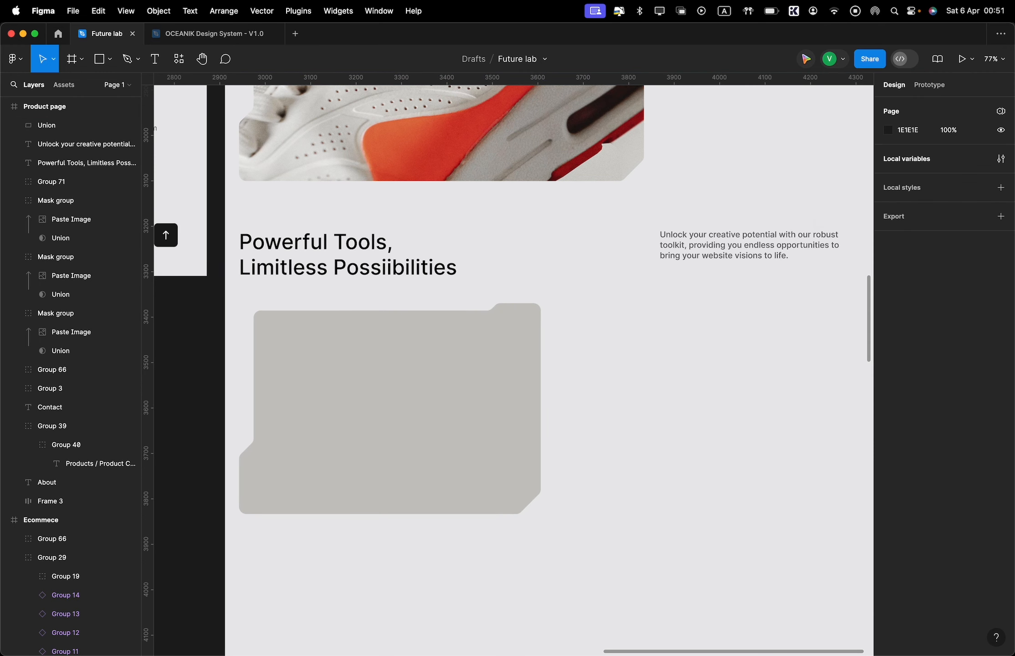
Paste the sneaker toe picture over the grey Union shape and mask the picture with that shape
{"action": "key", "text": "super+Tab"}
{"action": "left_click", "coordinate": [501, 442]}
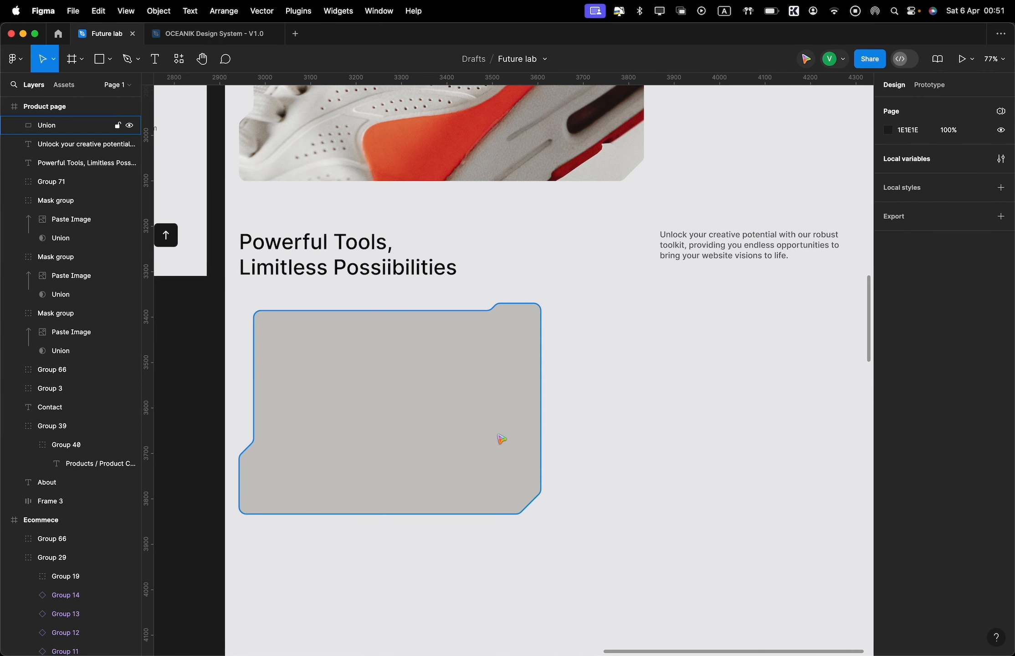
{"action": "key", "text": "super+v"}
{"action": "left_click_drag", "start_coordinate": [384, 388], "coordinate": [371, 408]}
{"action": "left_click", "coordinate": [321, 345], "text": "shift"}
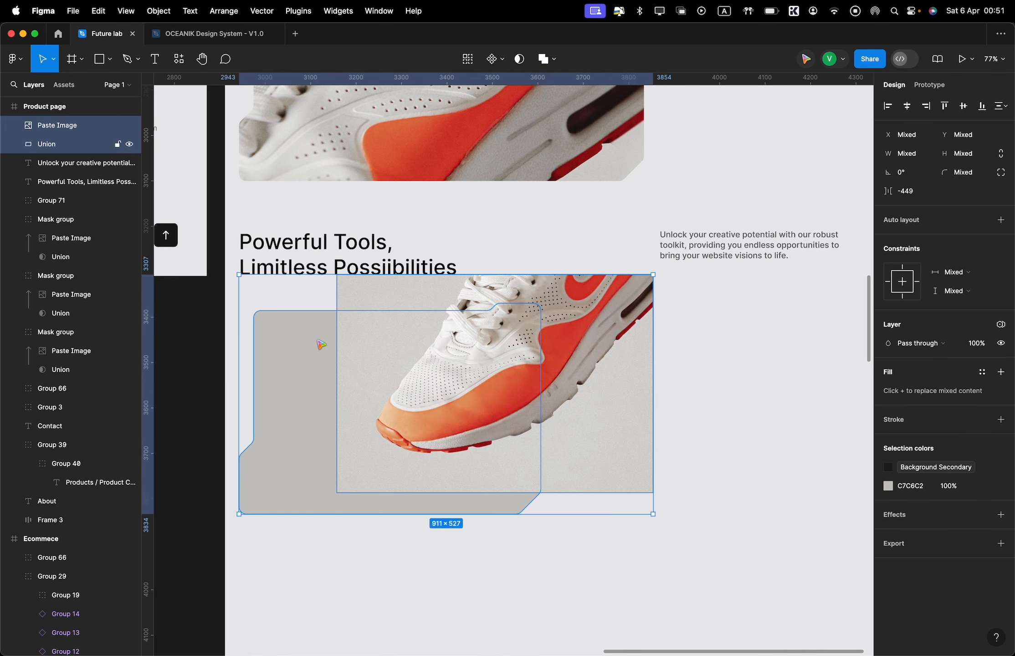
{"action": "left_click", "coordinate": [518, 59]}
Move the toe picture over the mask and centre it horizontally and vertically within the mask group
{"action": "double_click", "coordinate": [474, 313]}
{"action": "left_click_drag", "start_coordinate": [474, 330], "coordinate": [398, 372]}
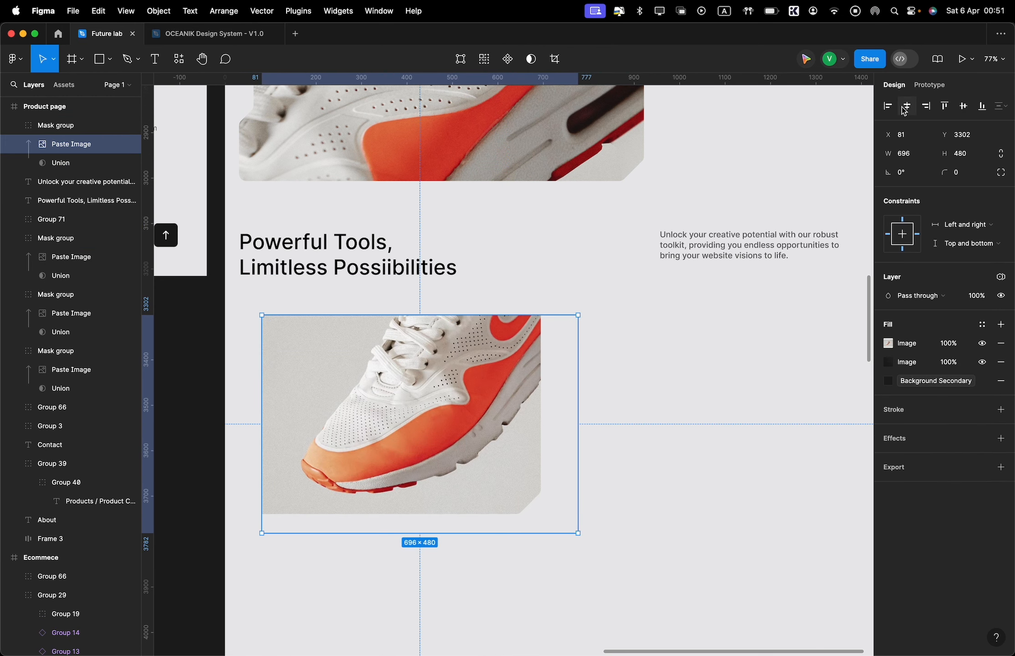
{"action": "left_click", "coordinate": [907, 105]}
{"action": "left_click", "coordinate": [964, 105]}
Duplicate the masked toe image and place the copy beside the original at X 713, Y 3276
{"action": "left_click", "coordinate": [597, 334]}
{"action": "left_click", "coordinate": [519, 353]}
{"action": "key", "text": "super+d"}
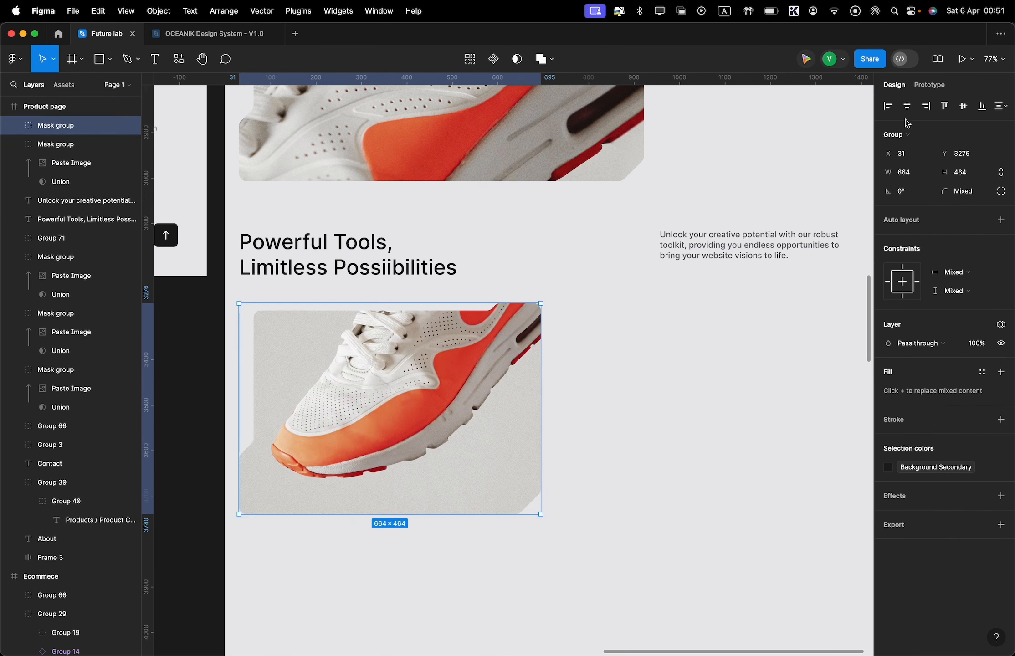
{"action": "left_click", "coordinate": [926, 108]}
{"action": "scroll", "coordinate": [689, 324], "scroll_direction": "down", "scroll_amount": 3}
{"action": "scroll", "coordinate": [688, 324], "scroll_direction": "right", "scroll_amount": 2}
{"action": "left_click_drag", "start_coordinate": [689, 324], "coordinate": [660, 324]}
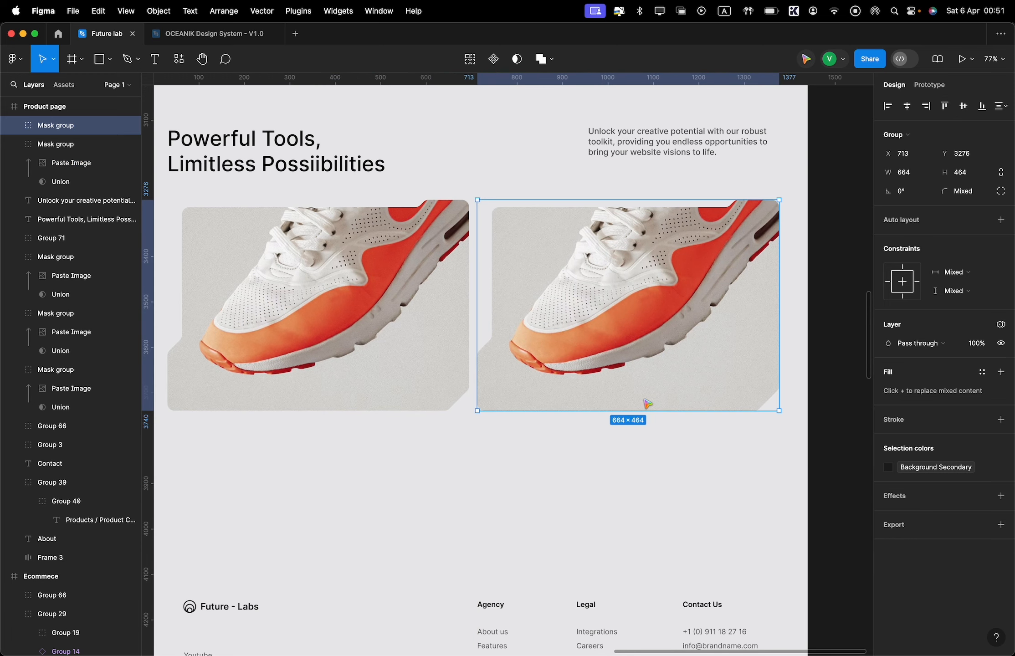
Paste a different sneaker picture into the image layer of the duplicated mask group
{"action": "left_click", "coordinate": [679, 328]}
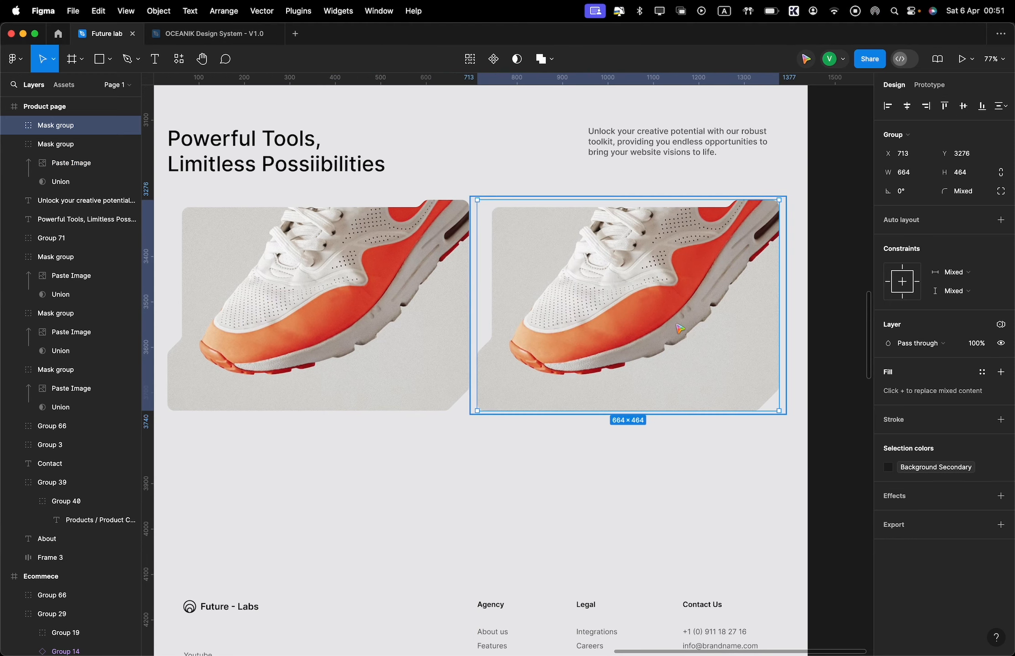
{"action": "double_click", "coordinate": [680, 328]}
{"action": "key", "text": "super+v"}
{"action": "scroll", "coordinate": [597, 515], "scroll_direction": "down", "scroll_amount": 1}
{"action": "scroll", "coordinate": [597, 515], "scroll_direction": "left", "scroll_amount": 1}
{"action": "scroll", "coordinate": [553, 563], "scroll_direction": "up", "scroll_amount": 5}
{"action": "scroll", "coordinate": [554, 563], "scroll_direction": "left", "scroll_amount": 1}
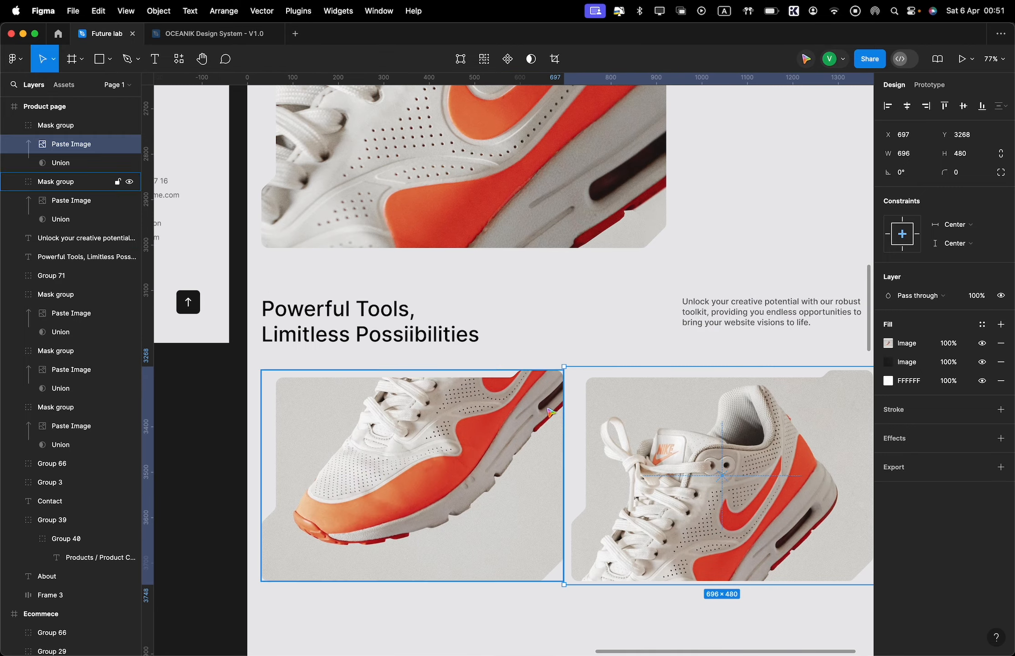
Copy the "Subscribe for more" heading and its paragraph from the subscribe card on the Cosmetic page
{"action": "left_click", "coordinate": [714, 300]}
{"action": "scroll", "coordinate": [614, 322], "scroll_direction": "up", "scroll_amount": 6}
{"action": "scroll", "coordinate": [614, 321], "scroll_direction": "left", "scroll_amount": 6}
{"action": "scroll", "coordinate": [614, 321], "scroll_direction": "down", "scroll_amount": 5}
{"action": "left_click", "coordinate": [437, 339]}
{"action": "scroll", "coordinate": [425, 340], "scroll_direction": "up", "scroll_amount": 5}
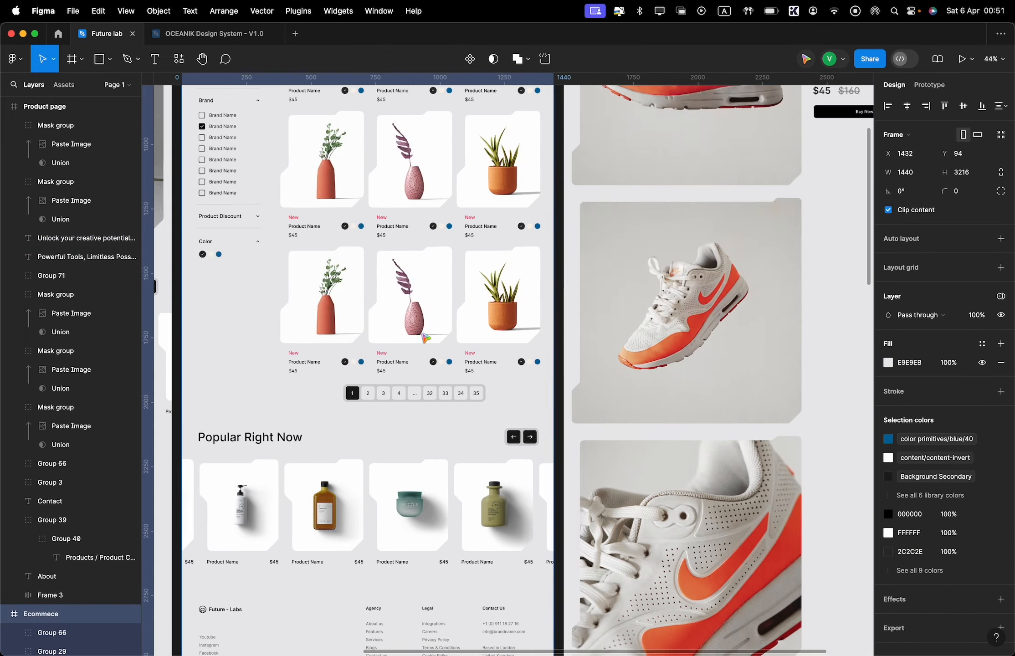
{"action": "scroll", "coordinate": [425, 340], "scroll_direction": "left", "scroll_amount": 10}
{"action": "scroll", "coordinate": [427, 341], "scroll_direction": "down", "scroll_amount": 9}
{"action": "scroll", "coordinate": [436, 361], "scroll_direction": "down", "scroll_amount": 15}
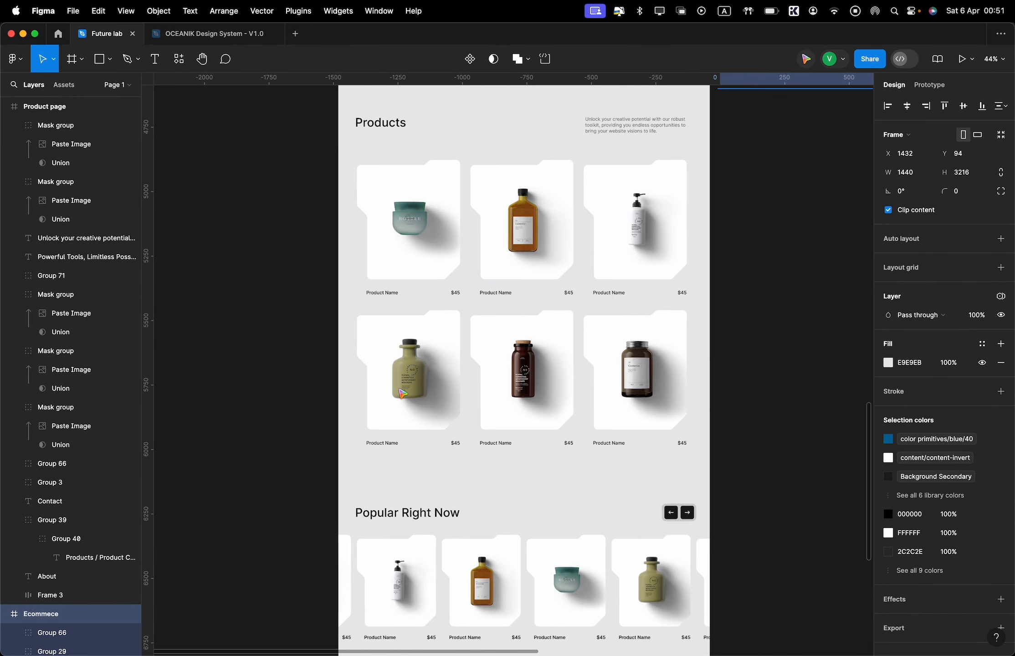
{"action": "double_click", "coordinate": [547, 340]}
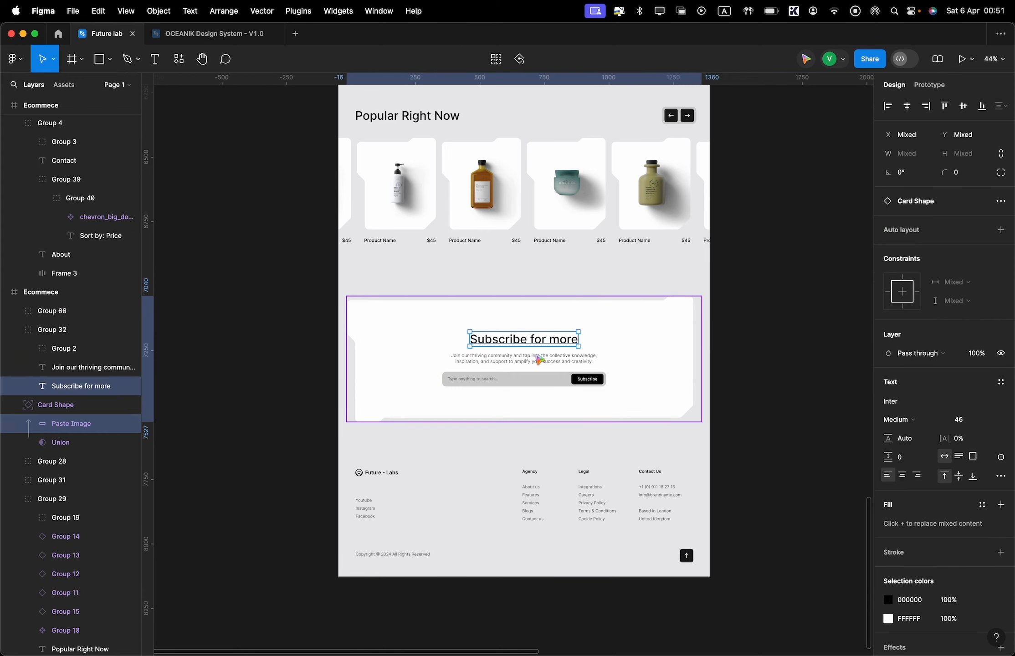
{"action": "left_click", "coordinate": [524, 358], "text": "shift"}
{"action": "scroll", "coordinate": [540, 364], "scroll_direction": "right", "scroll_amount": 20}
{"action": "scroll", "coordinate": [539, 364], "scroll_direction": "left", "scroll_amount": 10}
{"action": "scroll", "coordinate": [539, 365], "scroll_direction": "down", "scroll_amount": 5}
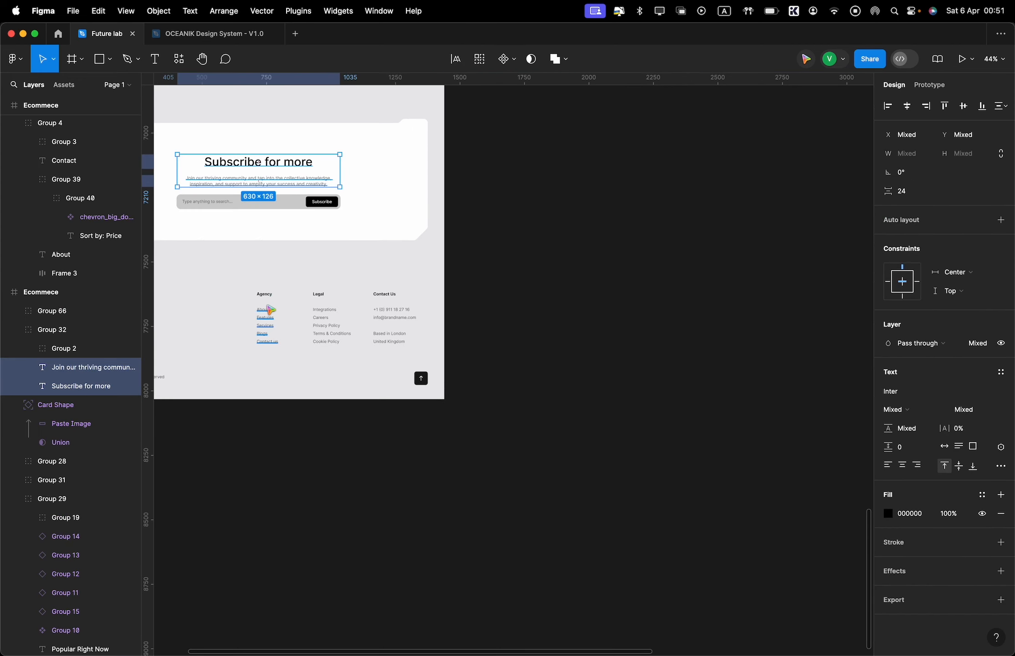
Paste the heading and paragraph into the Product page and centre them under the toe image, with the heading at X 153, Y 3781
{"action": "scroll", "coordinate": [460, 172], "scroll_direction": "up", "scroll_amount": 15}
{"action": "scroll", "coordinate": [460, 172], "scroll_direction": "right", "scroll_amount": 10}
{"action": "scroll", "coordinate": [350, 249], "scroll_direction": "up", "scroll_amount": 5}
{"action": "left_click", "coordinate": [356, 250]}
{"action": "key", "text": "super+v"}
{"action": "scroll", "coordinate": [439, 319], "scroll_direction": "down", "scroll_amount": 5}
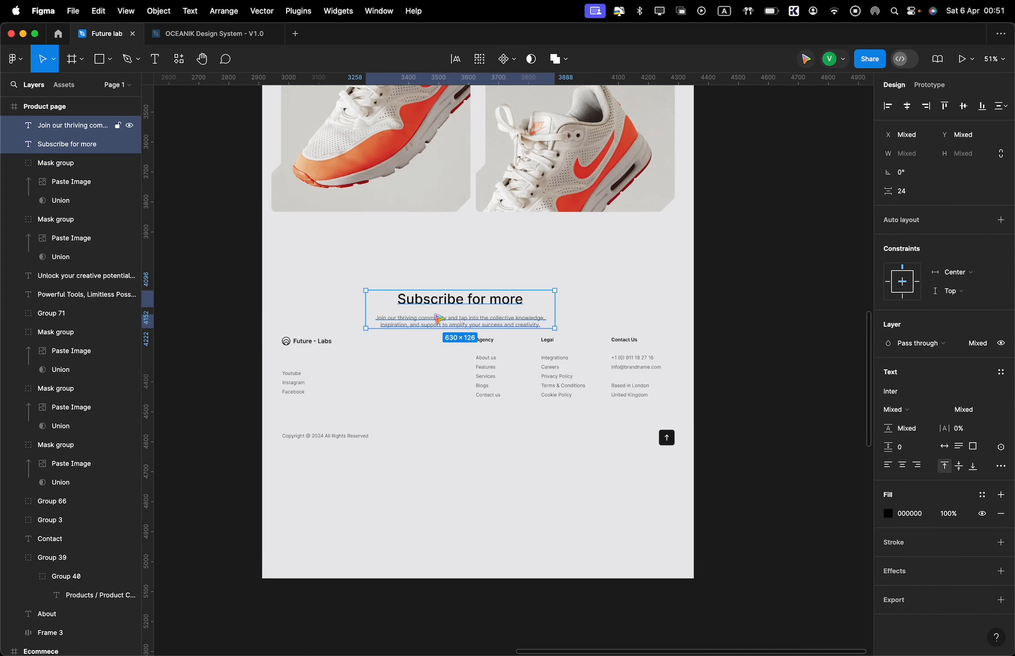
{"action": "left_click_drag", "start_coordinate": [435, 314], "coordinate": [348, 249]}
{"action": "left_click", "coordinate": [413, 189], "text": "shift"}
{"action": "left_click", "coordinate": [908, 106]}
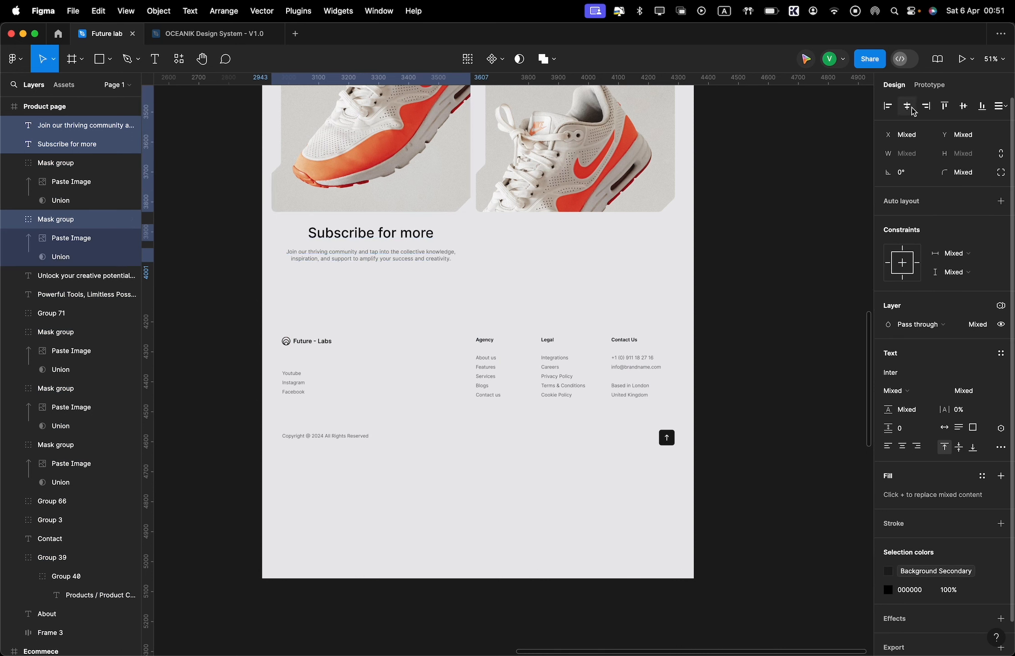
Change the heading under the toe image to "Easy Publishing" and replace its paragraph with the quick and seamless single-click publishing text
{"action": "double_click", "coordinate": [389, 231]}
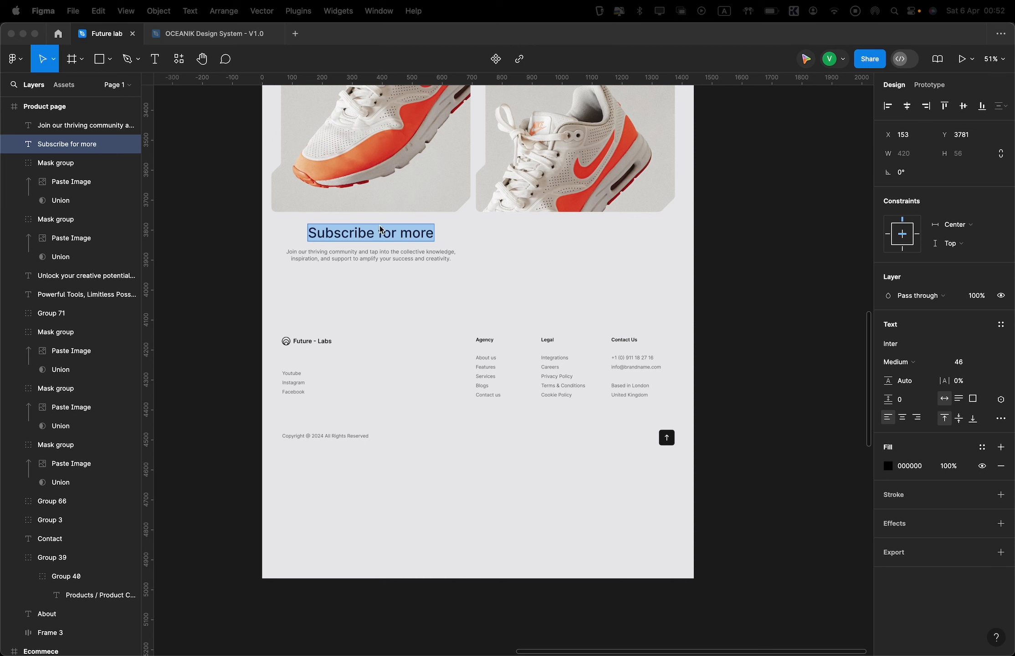
{"action": "type", "text": "Easy Publishing"}
{"action": "left_click", "coordinate": [371, 142], "text": "shift"}
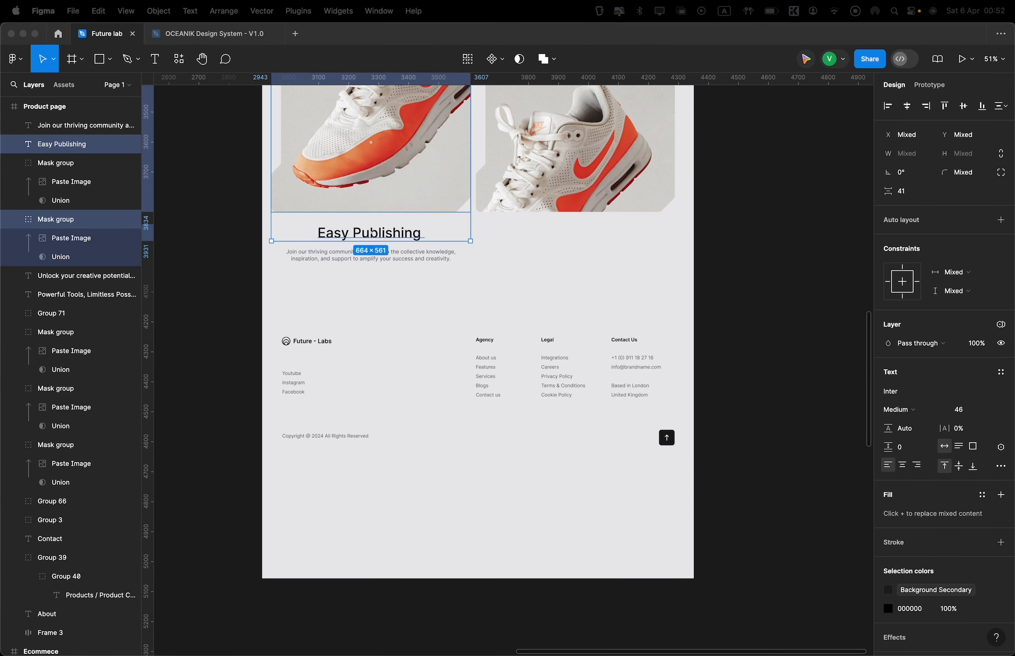
{"action": "double_click", "coordinate": [415, 255]}
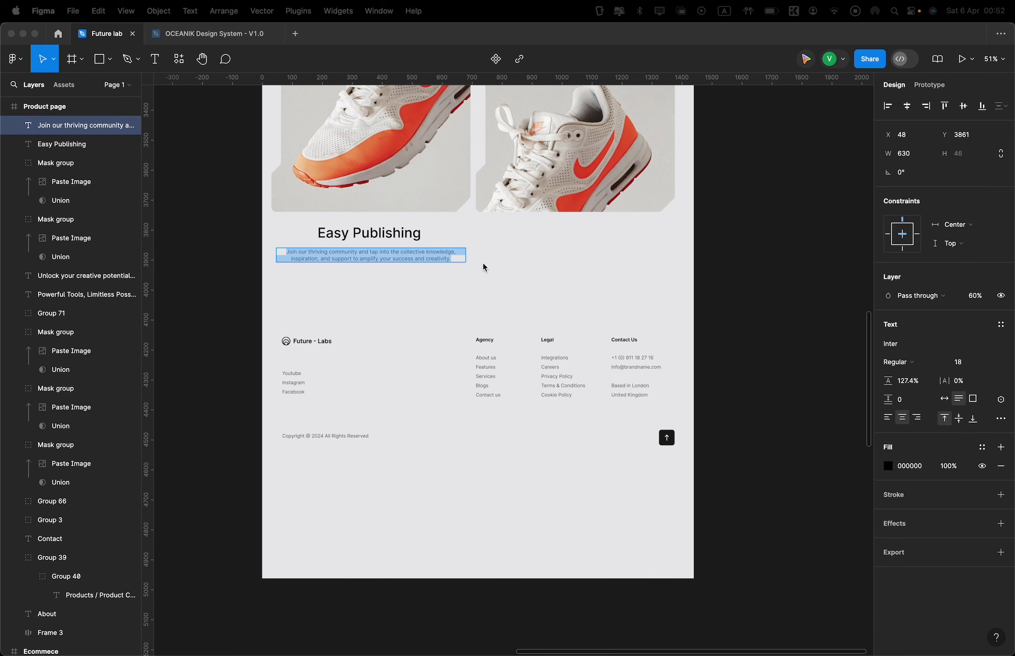
{"action": "type", "text": "To achieve quick and seamless publishing with a single click, you'll want to streamline your workflow using platforms that offer simplified publishing processes."}
{"action": "key", "text": "Escape"}
Set the publishing paragraph's font size to 16 and the "Easy Publishing" heading's font size to 24
{"action": "left_click", "coordinate": [415, 234]}
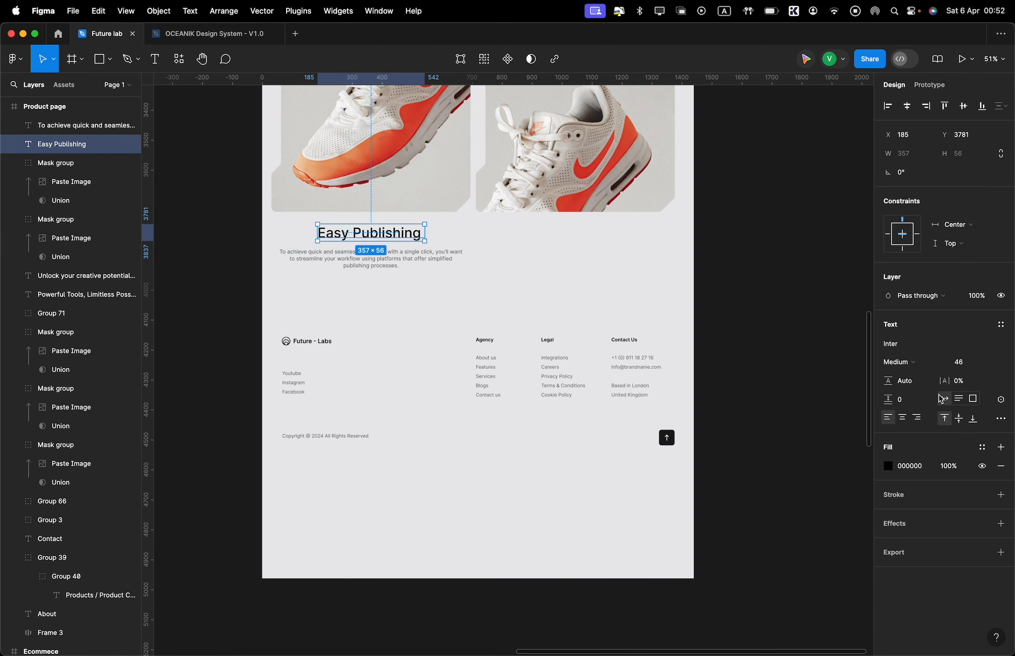
{"action": "left_click", "coordinate": [398, 266]}
{"action": "type", "text": "16"}
{"action": "key", "text": "Return"}
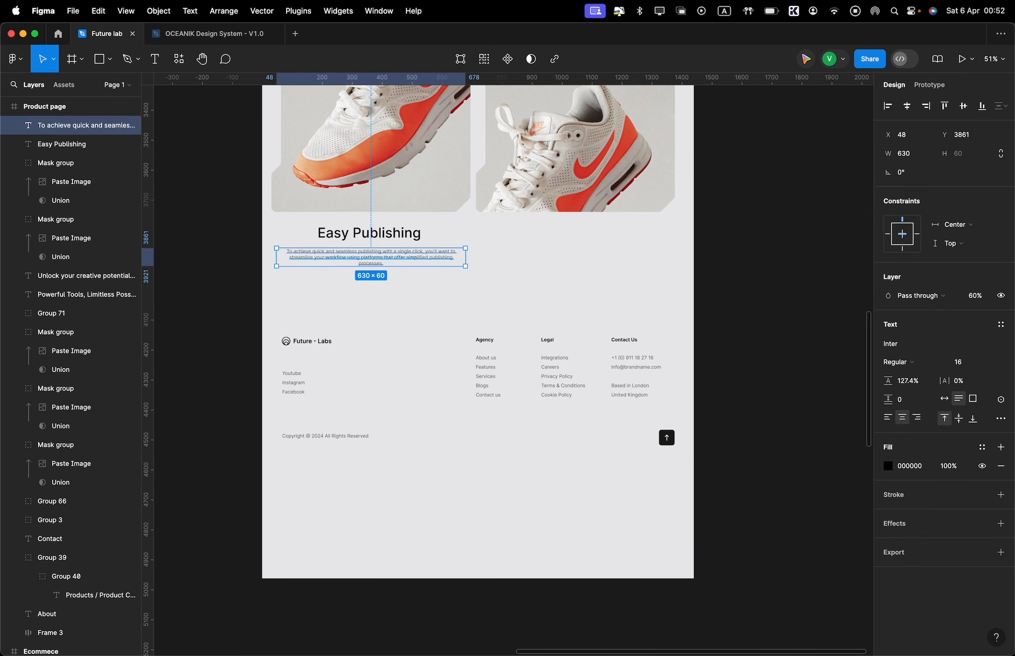
{"action": "key", "text": "super+Tab"}
{"action": "left_click", "coordinate": [410, 228]}
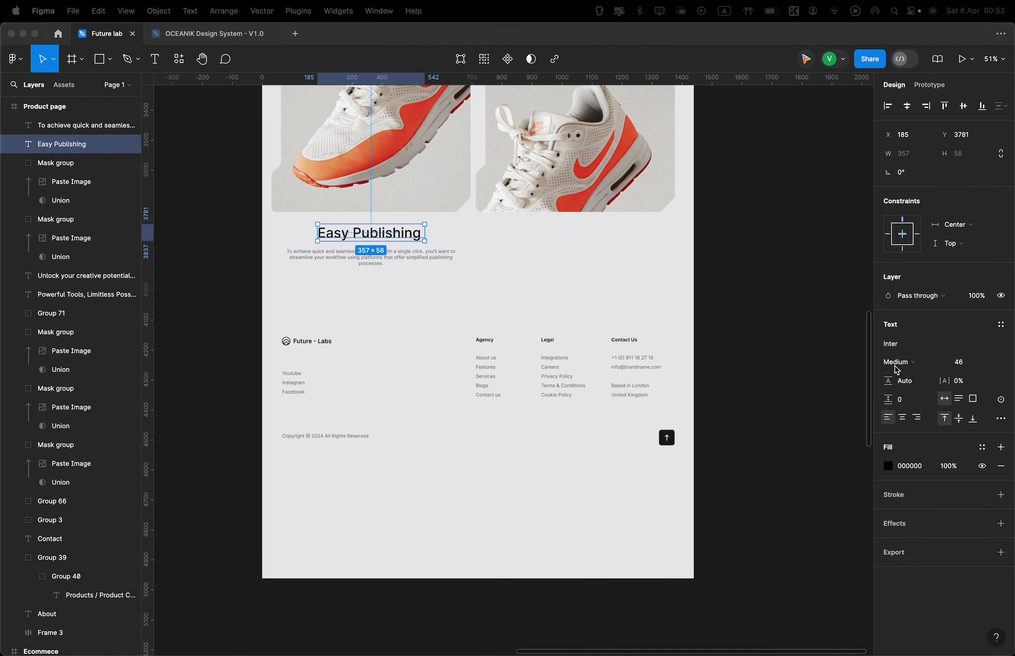
{"action": "left_click", "coordinate": [959, 362]}
{"action": "type", "text": "24"}
{"action": "key", "text": "Return"}
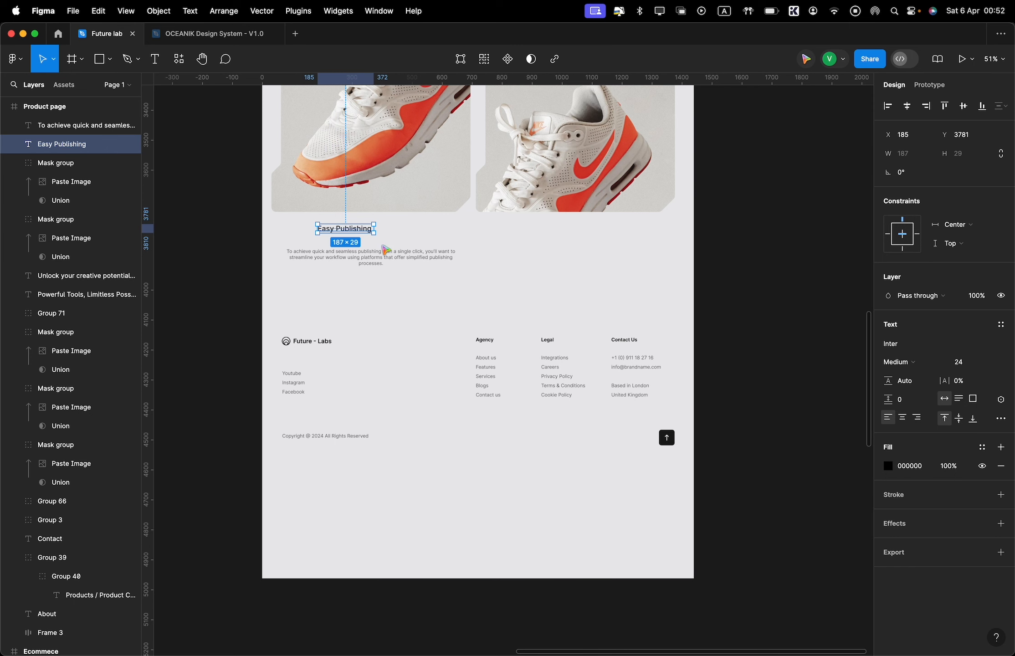
Centre the "Easy Publishing" heading under the toe image and try wrapping it with its paragraph in an auto layout
{"action": "left_click", "coordinate": [387, 251], "text": "shift"}
{"action": "key", "text": "shift+a"}
{"action": "left_click", "coordinate": [371, 144], "text": "shift"}
{"action": "left_click", "coordinate": [411, 274]}
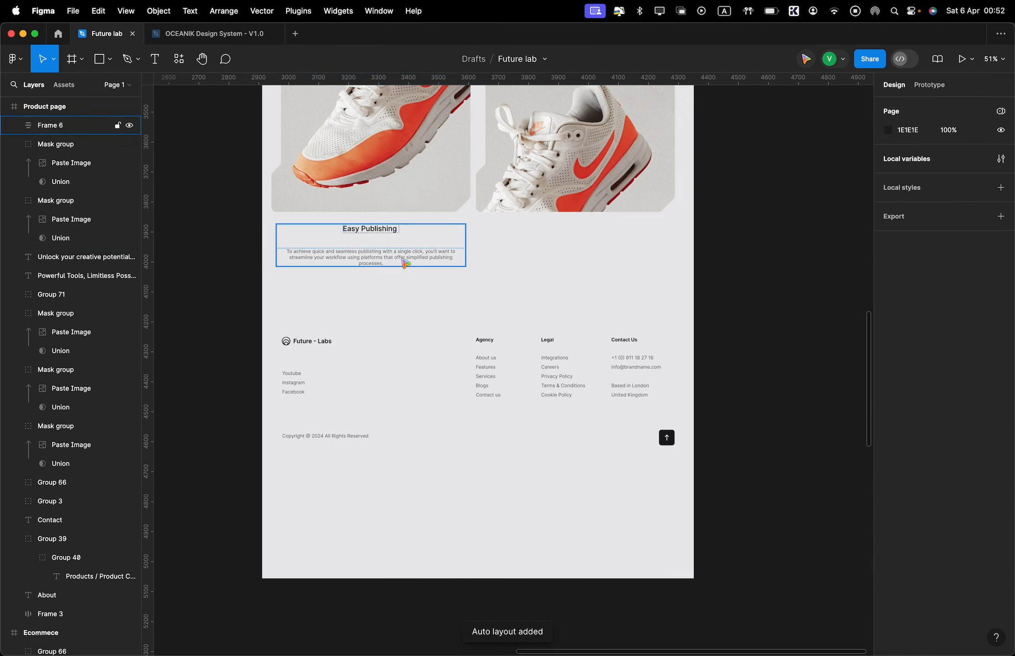
{"action": "left_click", "coordinate": [401, 259]}
{"action": "key", "text": "super+z"}
Narrow the publishing paragraph to 422 wide and move it closer to its heading at X 152, Y 3836
{"action": "left_click", "coordinate": [401, 258]}
{"action": "left_click_drag", "start_coordinate": [401, 258], "coordinate": [433, 248]}
{"action": "key", "text": "alt"}
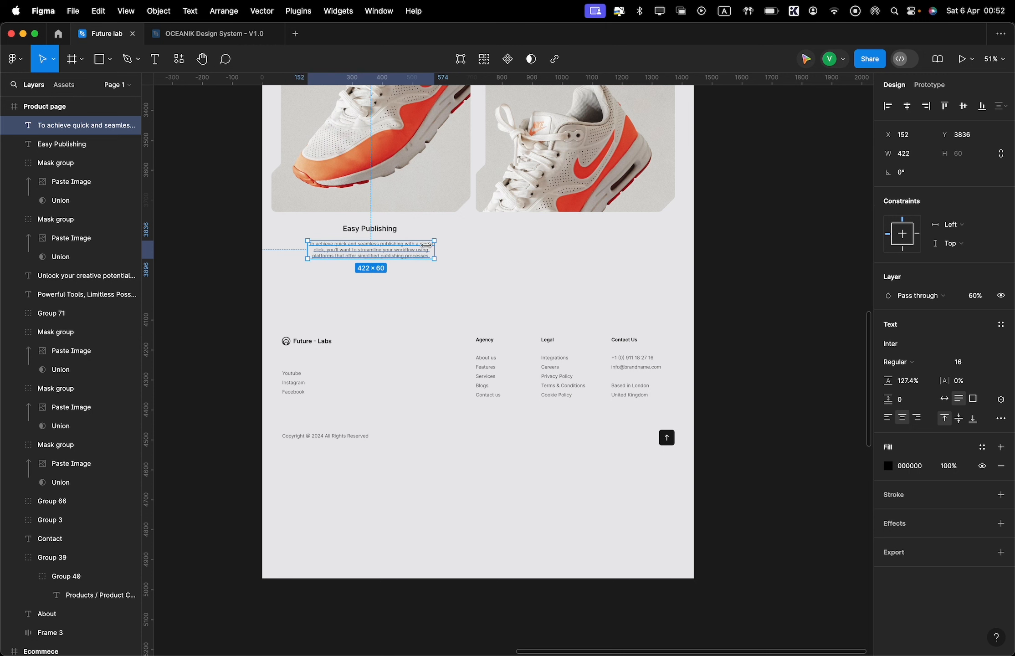
Group the heading and paragraph and duplicate the group under the second sneaker image at X 834, Y 3781
{"action": "left_click", "coordinate": [384, 230], "text": "shift"}
{"action": "scroll", "coordinate": [383, 246], "scroll_direction": "up", "scroll_amount": 3}
{"action": "key", "text": "super+g"}
{"action": "left_click_drag", "start_coordinate": [384, 325], "coordinate": [588, 325]}
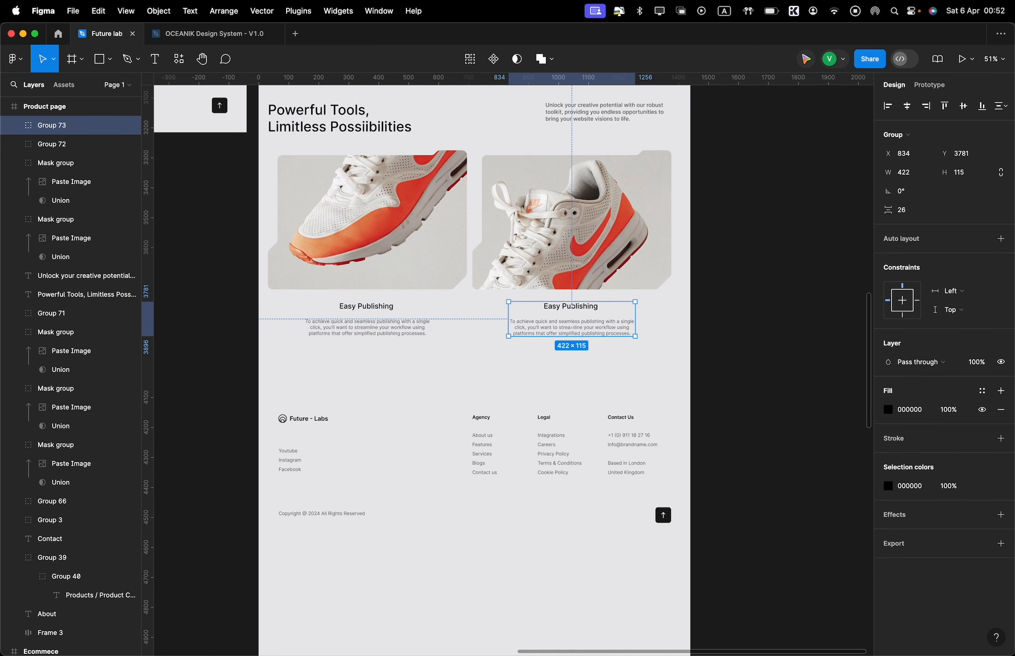
Change the duplicated caption's heading to "Grid Layouts" and centre it under the second sneaker image
{"action": "double_click", "coordinate": [572, 310]}
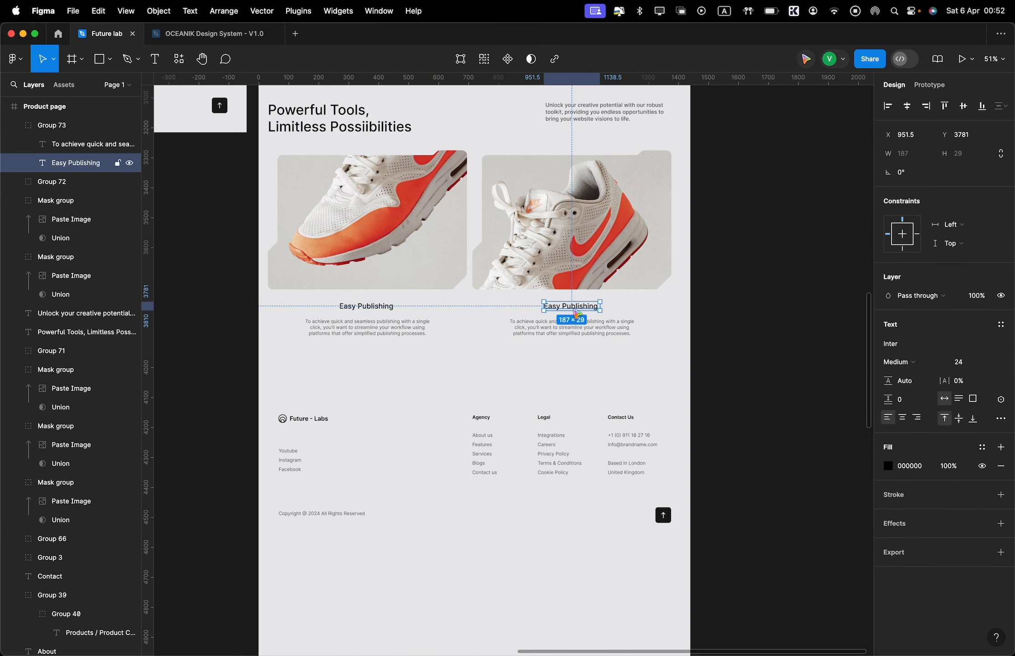
{"action": "double_click", "coordinate": [574, 310]}
{"action": "type", "text": "Grid Layouts"}
{"action": "key", "text": "Escape"}
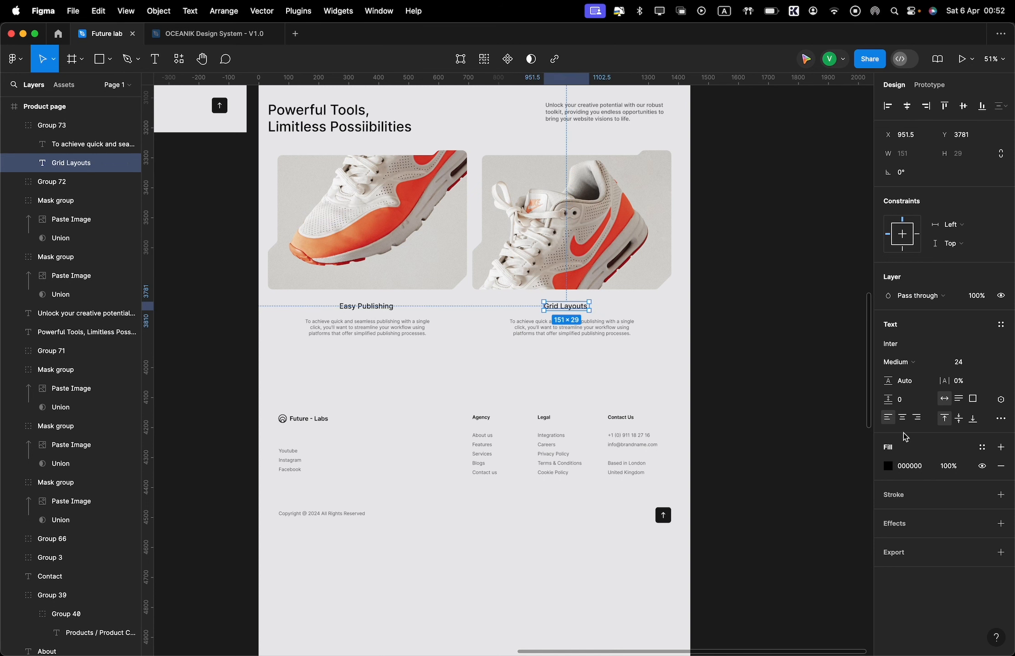
{"action": "left_click", "coordinate": [659, 274], "text": "shift"}
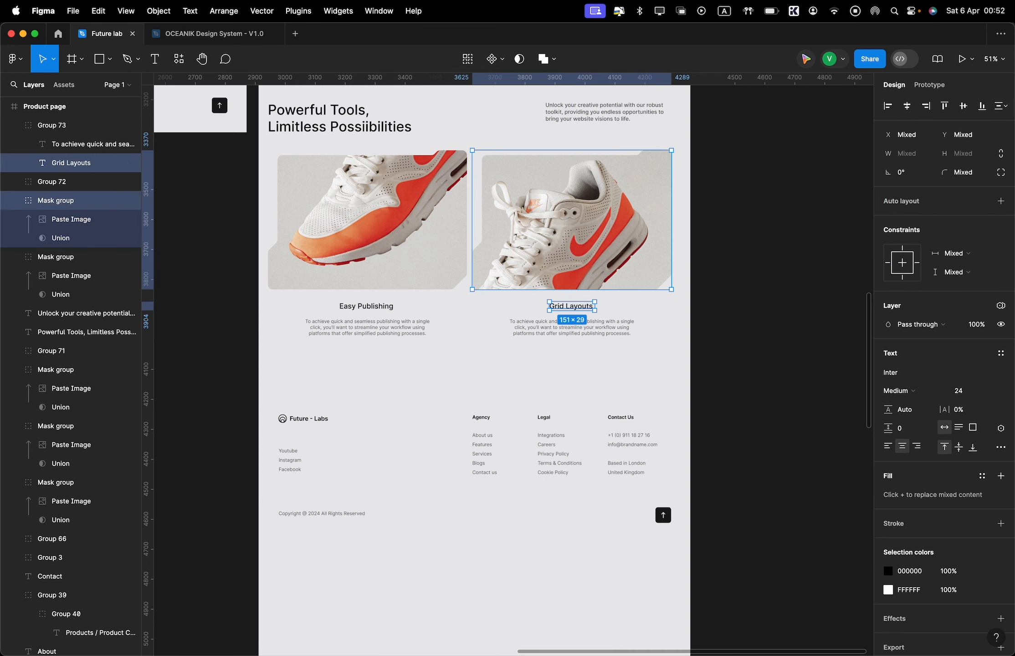
Replace the "Grid Layouts" paragraph with the text about creating stunning and dynamic designs without coding
{"action": "double_click", "coordinate": [579, 335]}
{"action": "type", "text": "Creating stunning and dynamic designs without coding requires a combination of creativity and the effective use of design tools."}
{"action": "key", "text": "super+z"}
{"action": "type", "text": "Creating stunning and dynamic designs without coding requires a combination of creativity and the effective use of design tools."}
{"action": "key", "text": "Escape"}
Move both caption paragraphs up together to Y 3826, closer to their headings
{"action": "left_click", "coordinate": [397, 332], "text": "shift"}
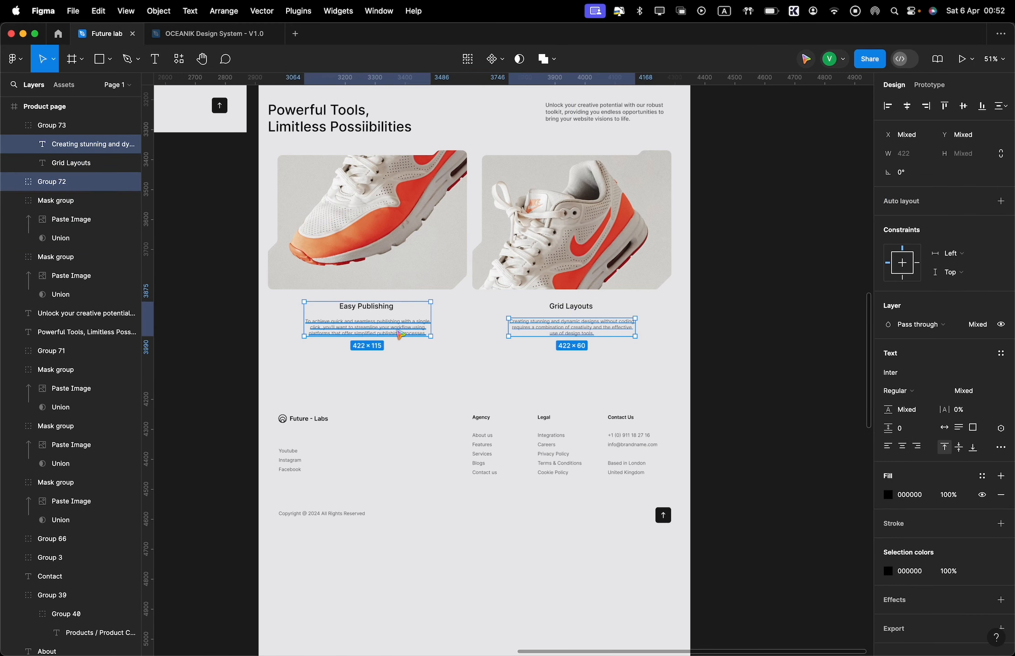
{"action": "left_click", "coordinate": [397, 332], "text": "shift"}
{"action": "key", "text": "shift+Down"}
{"action": "key", "text": "shift+Up"}
{"action": "key", "text": "shift+Up"}
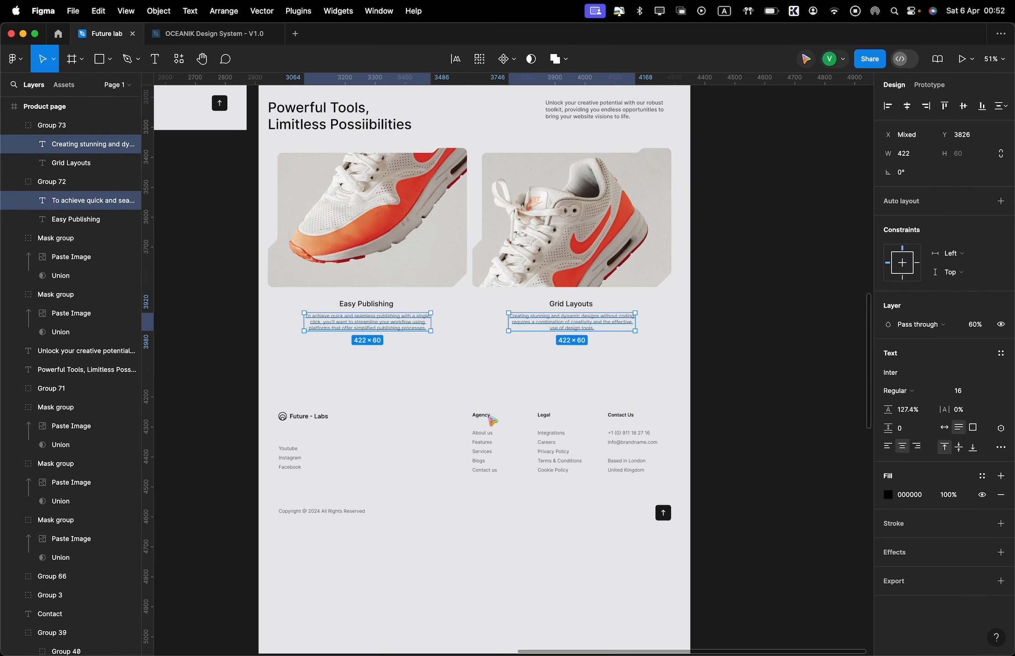
Lengthen the Product page frame downward and move the footer group down to Y 5687
{"action": "scroll", "coordinate": [491, 417], "scroll_direction": "down", "scroll_amount": 6}
{"action": "left_click", "coordinate": [511, 393]}
{"action": "scroll", "coordinate": [512, 393], "scroll_direction": "up", "scroll_amount": 7}
{"action": "left_click", "coordinate": [414, 154]}
{"action": "key", "text": "Escape"}
{"action": "scroll", "coordinate": [496, 321], "scroll_direction": "down", "scroll_amount": 10}
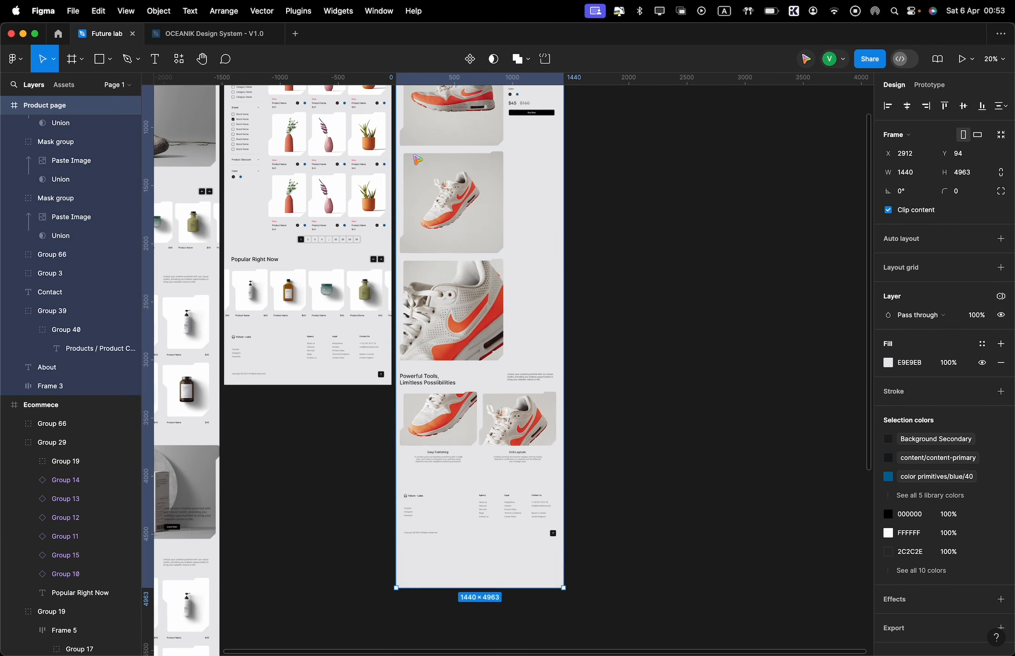
{"action": "key", "text": "Escape"}
{"action": "left_click_drag", "start_coordinate": [528, 221], "coordinate": [515, 400]}
{"action": "scroll", "coordinate": [595, 478], "scroll_direction": "down", "scroll_amount": 4}
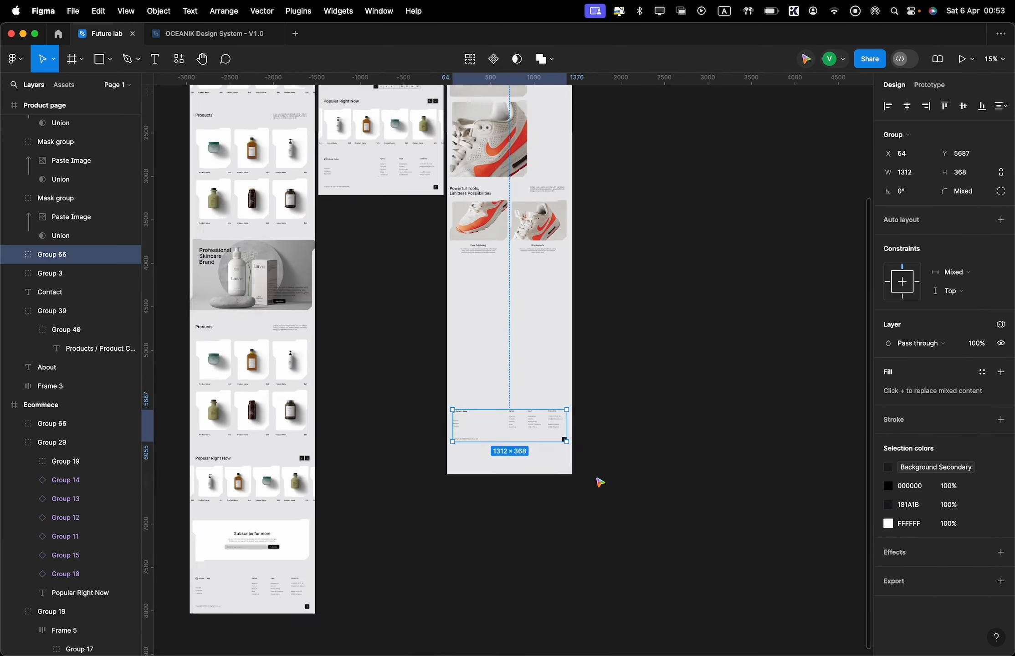
Copy the "Cosmetic" heading from the Cosmetic page into the Product page below the captions at X 31, Y 4244
{"action": "scroll", "coordinate": [595, 476], "scroll_direction": "left", "scroll_amount": 5}
{"action": "scroll", "coordinate": [595, 477], "scroll_direction": "up", "scroll_amount": 4}
{"action": "left_click", "coordinate": [478, 153], "text": "super"}
{"action": "left_click_drag", "start_coordinate": [479, 152], "coordinate": [698, 468]}
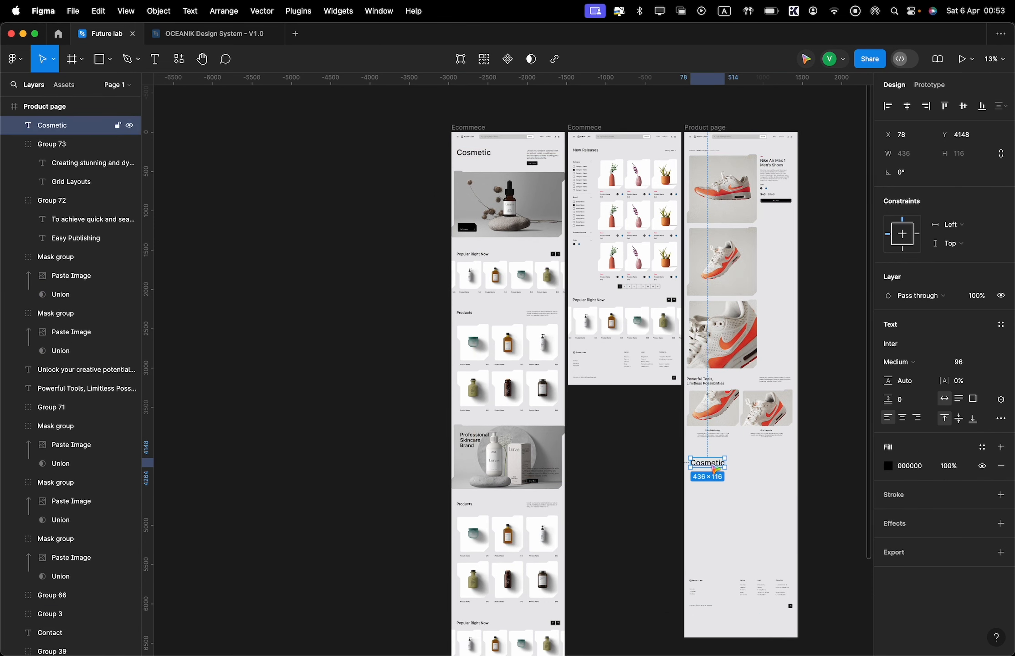
{"action": "scroll", "coordinate": [711, 471], "scroll_direction": "up", "scroll_amount": 5}
{"action": "key", "text": "shift+g"}
{"action": "left_click_drag", "start_coordinate": [597, 441], "coordinate": [591, 465]}
{"action": "scroll", "coordinate": [591, 465], "scroll_direction": "down", "scroll_amount": 2}
{"action": "scroll", "coordinate": [591, 465], "scroll_direction": "down", "scroll_amount": 3}
{"action": "scroll", "coordinate": [591, 465], "scroll_direction": "right", "scroll_amount": 2}
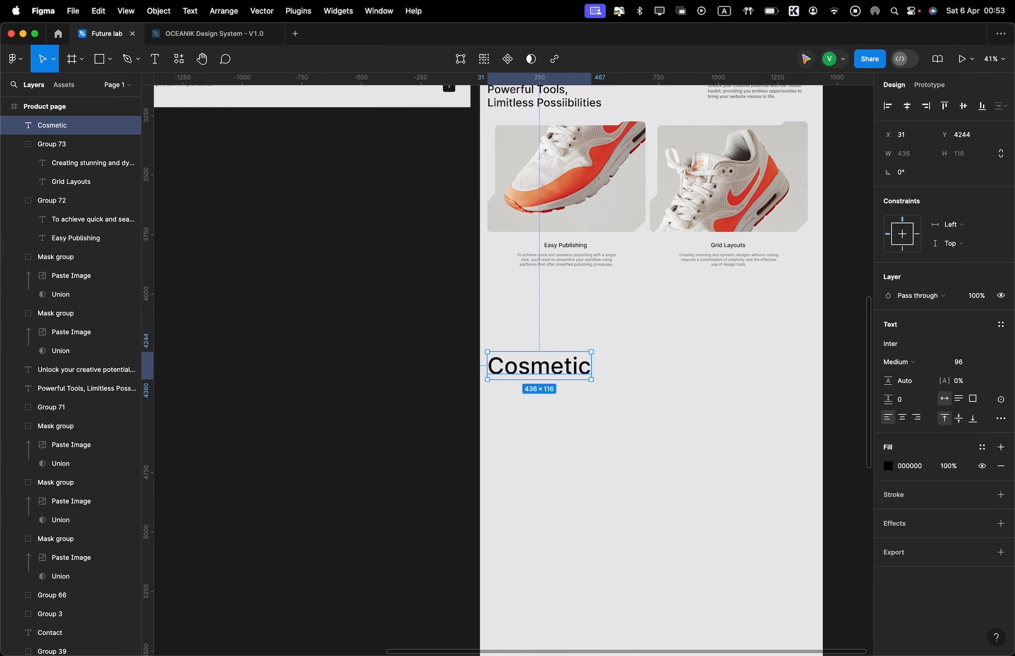
Replace the copied heading's text with "We build immersive design solutions for your innovative brands"
{"action": "left_click", "coordinate": [572, 366]}
{"action": "double_click", "coordinate": [572, 366]}
{"action": "key", "text": "super+v"}
{"action": "left_click", "coordinate": [708, 427]}
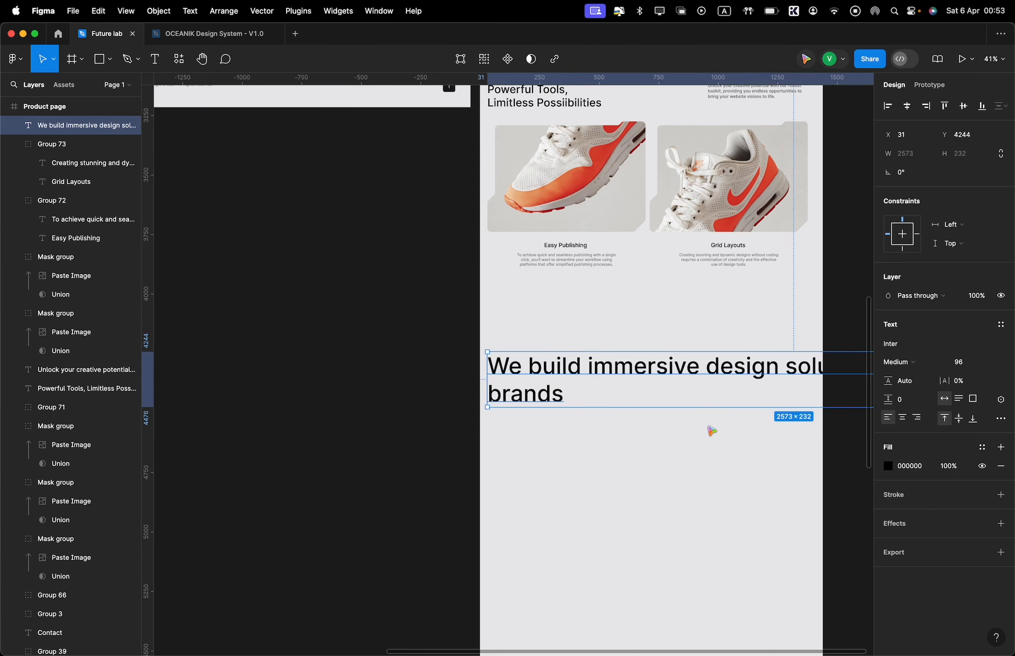
Set the large heading's font size to 128 and wrap it by narrowing its text box to 1293 wide
{"action": "scroll", "coordinate": [808, 363], "scroll_direction": "right", "scroll_amount": 7}
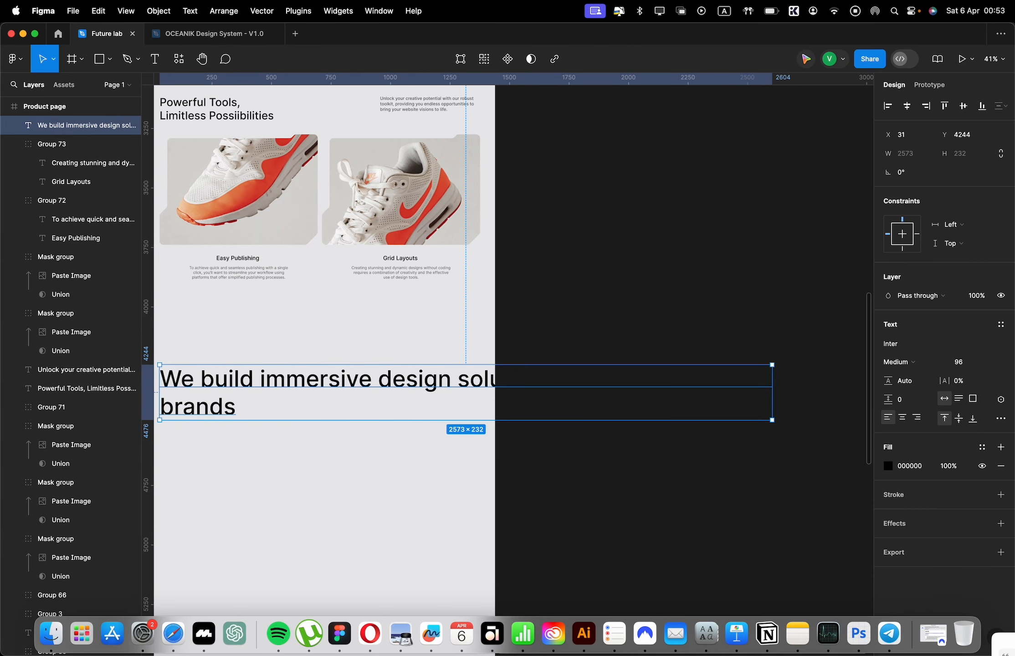
{"action": "left_click", "coordinate": [972, 351]}
{"action": "left_click", "coordinate": [972, 356]}
{"action": "type", "text": "128"}
{"action": "key", "text": "Return"}
{"action": "scroll", "coordinate": [817, 408], "scroll_direction": "right", "scroll_amount": 1}
{"action": "scroll", "coordinate": [816, 407], "scroll_direction": "down", "scroll_amount": 1}
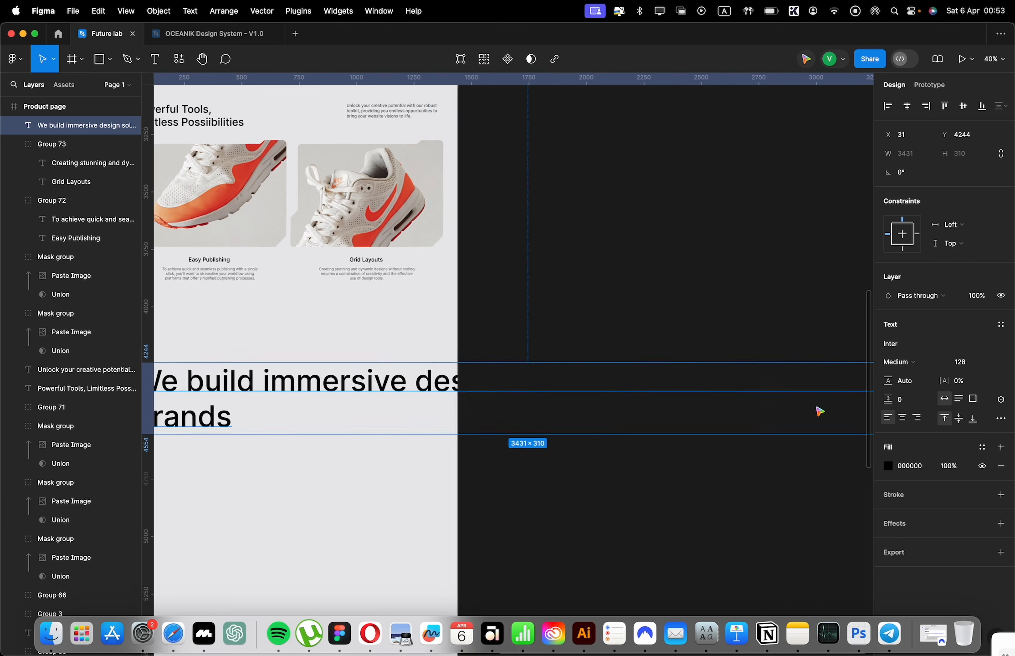
{"action": "scroll", "coordinate": [820, 411], "scroll_direction": "down", "scroll_amount": 3}
{"action": "left_click_drag", "start_coordinate": [619, 329], "coordinate": [323, 329]}
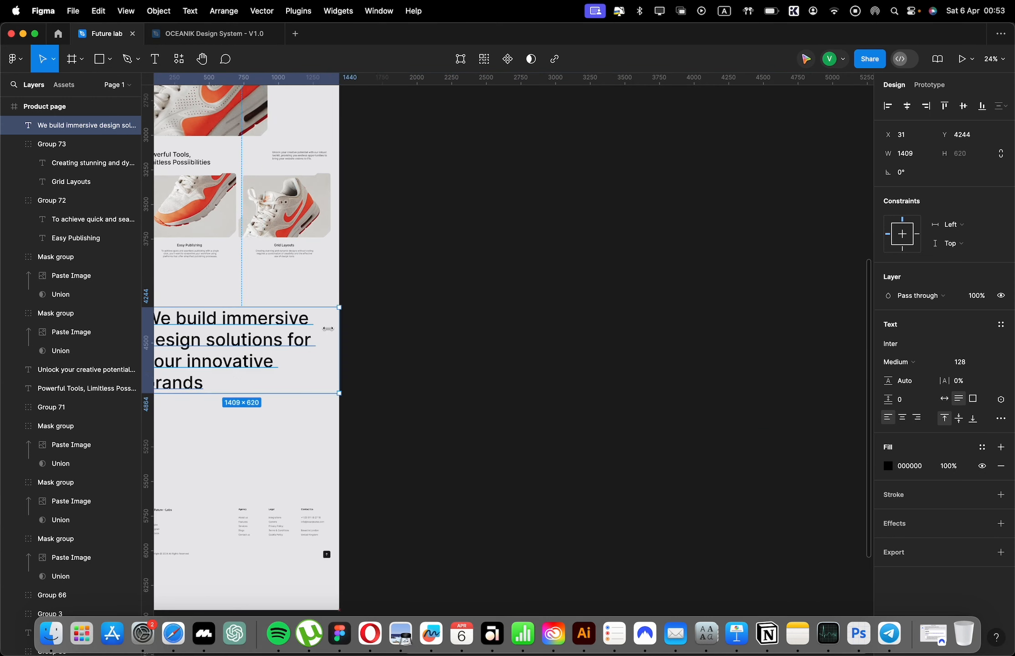
{"action": "scroll", "coordinate": [324, 330], "scroll_direction": "up", "scroll_amount": 3}
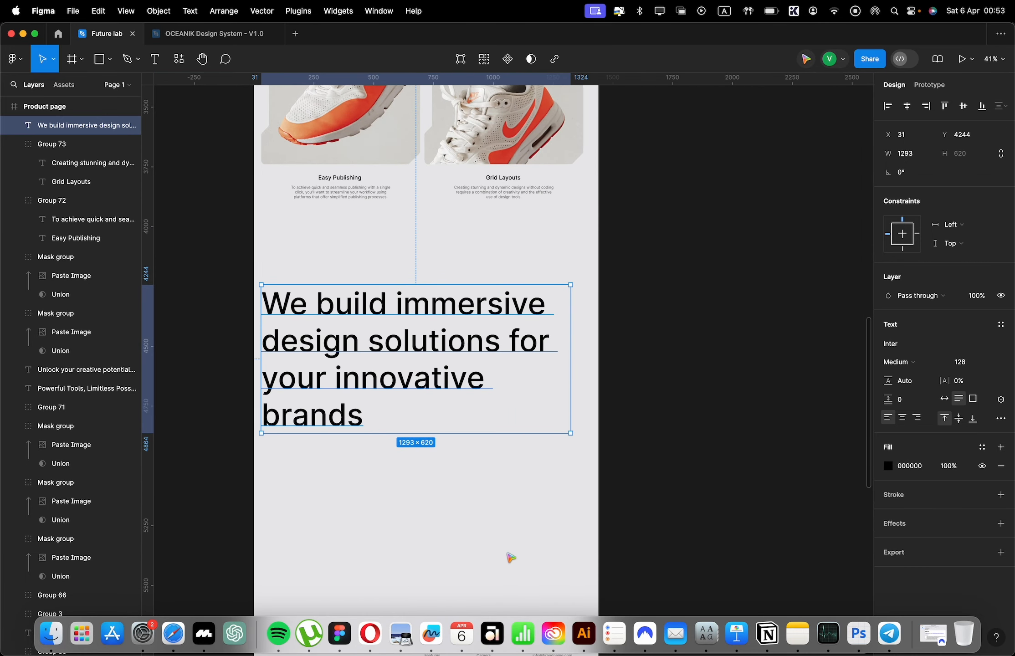
Paste the cut-out sneaker image over the large heading and place it at X 469, Y 4211
{"action": "key", "text": "super+Tab"}
{"action": "left_click", "coordinate": [613, 429]}
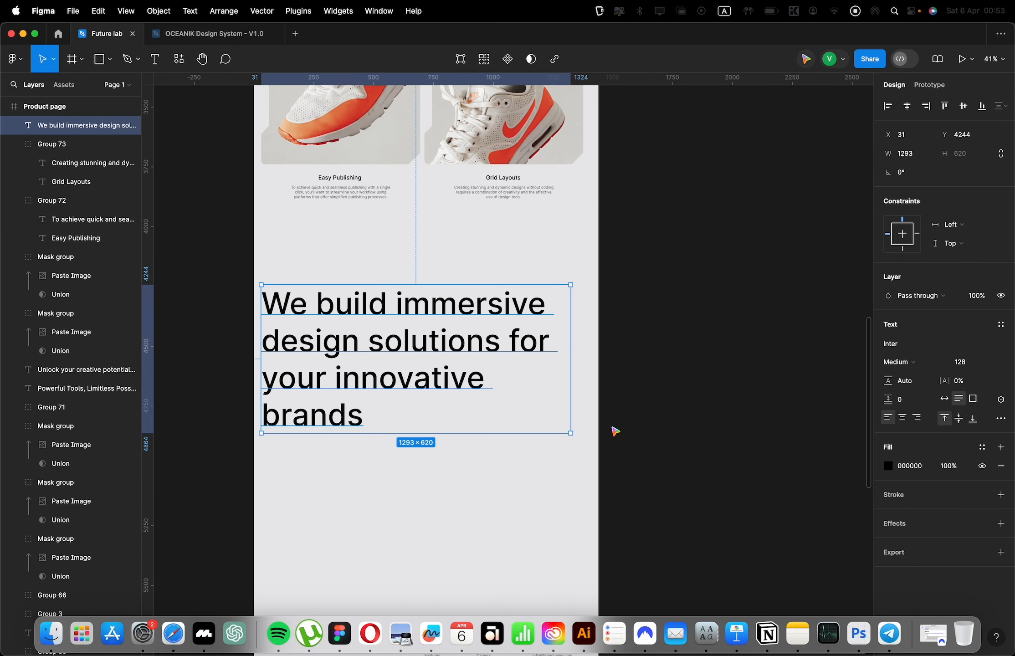
{"action": "key", "text": "super+v"}
{"action": "left_click_drag", "start_coordinate": [538, 401], "coordinate": [465, 397]}
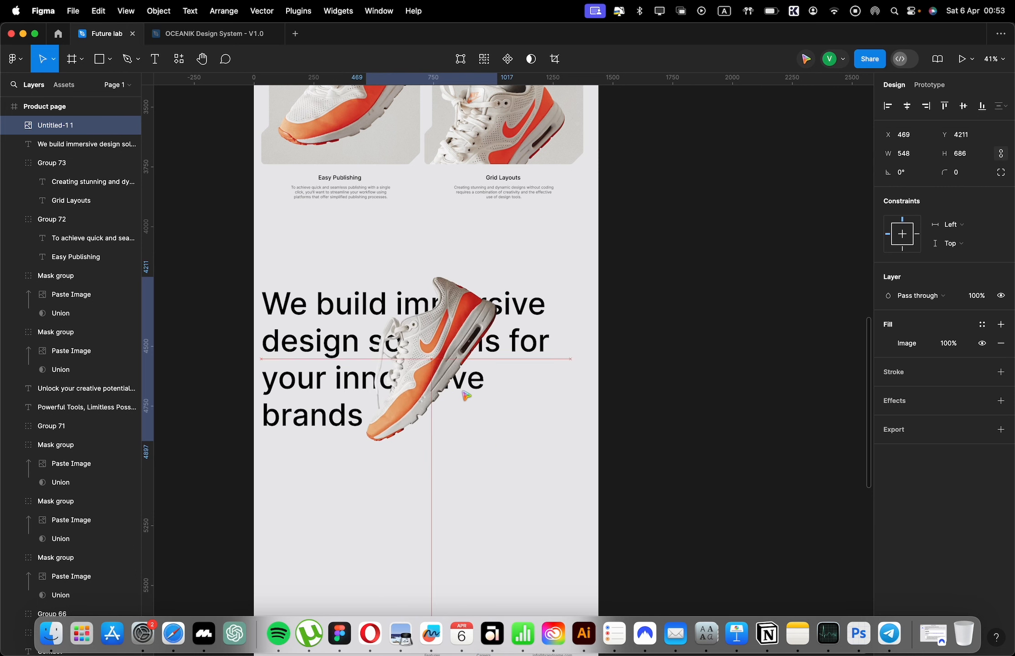
Group the cut-out sneaker image with the large heading text
{"action": "left_click", "coordinate": [582, 317]}
{"action": "scroll", "coordinate": [310, 317], "scroll_direction": "up", "scroll_amount": 5}
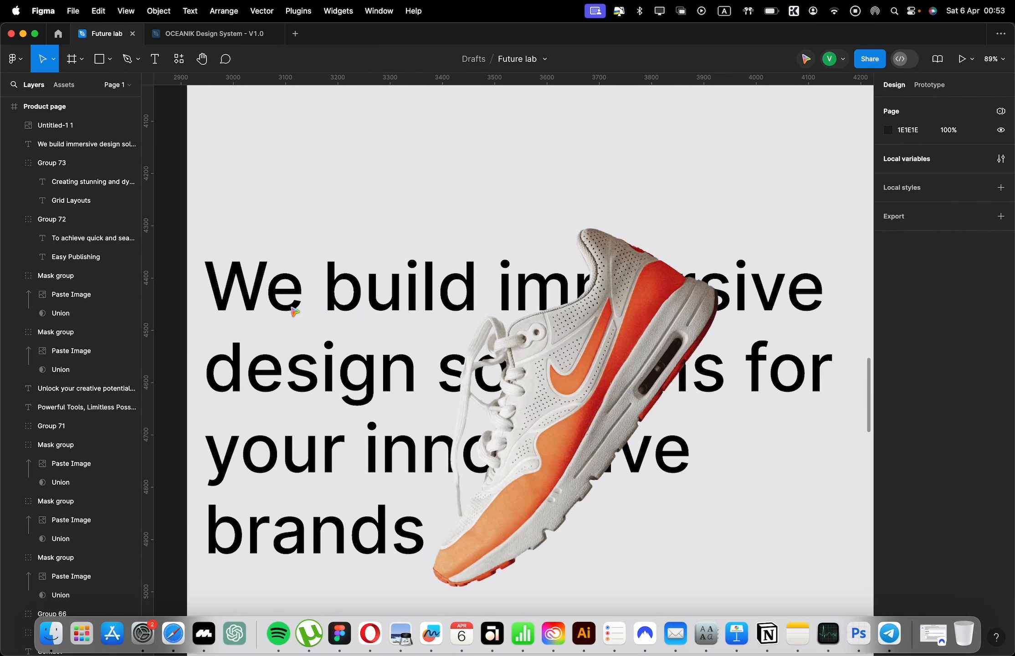
{"action": "scroll", "coordinate": [297, 337], "scroll_direction": "down", "scroll_amount": 4}
{"action": "left_click", "coordinate": [498, 356]}
{"action": "left_click_drag", "start_coordinate": [634, 313], "coordinate": [392, 399]}
{"action": "key", "text": "super+g"}
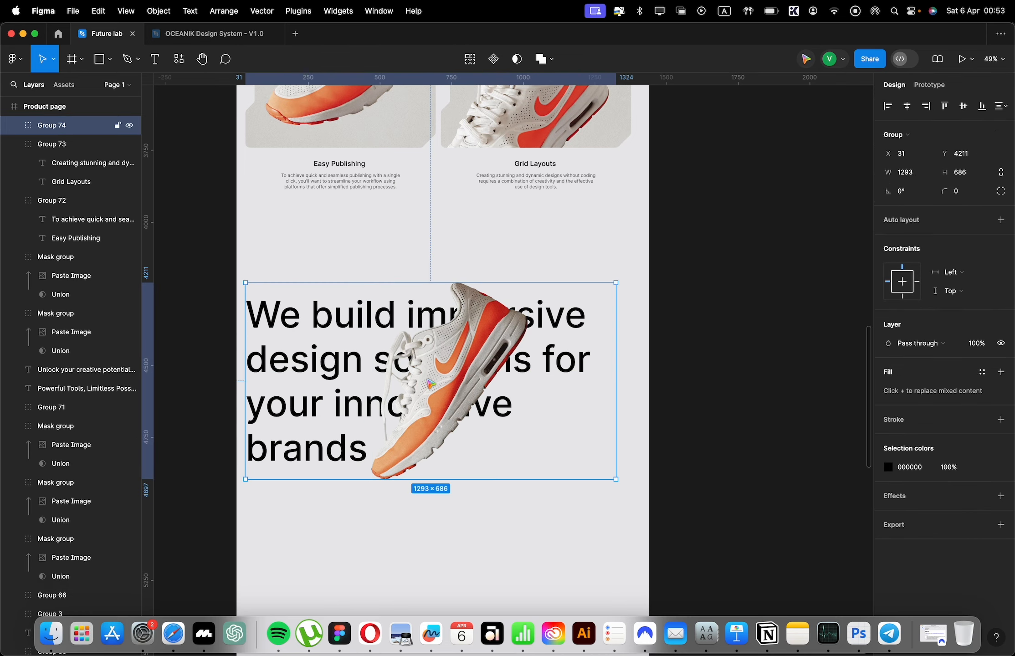
{"action": "left_click", "coordinate": [657, 320]}
{"action": "scroll", "coordinate": [658, 319], "scroll_direction": "down", "scroll_amount": 3}
{"action": "scroll", "coordinate": [657, 320], "scroll_direction": "left", "scroll_amount": 10}
{"action": "scroll", "coordinate": [657, 319], "scroll_direction": "up", "scroll_amount": 10}
{"action": "double_click", "coordinate": [501, 258]}
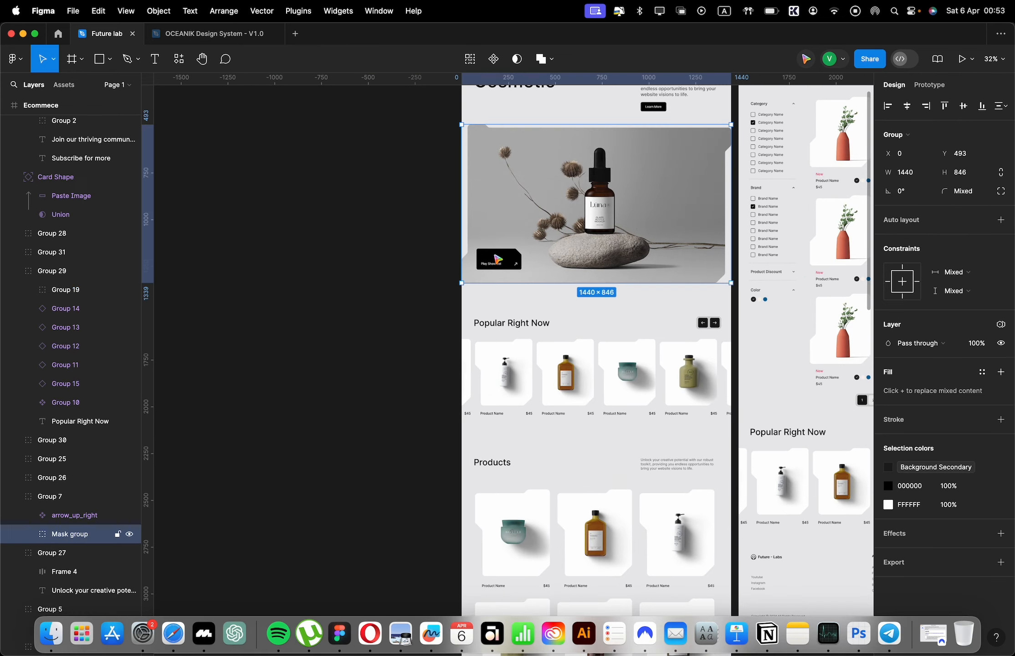
{"action": "double_click", "coordinate": [502, 258]}
{"action": "key", "text": "super+c"}
{"action": "scroll", "coordinate": [515, 347], "scroll_direction": "right", "scroll_amount": 15}
{"action": "scroll", "coordinate": [515, 347], "scroll_direction": "down", "scroll_amount": 13}
{"action": "key", "text": "super+v"}
{"action": "scroll", "coordinate": [505, 353], "scroll_direction": "up", "scroll_amount": 5}
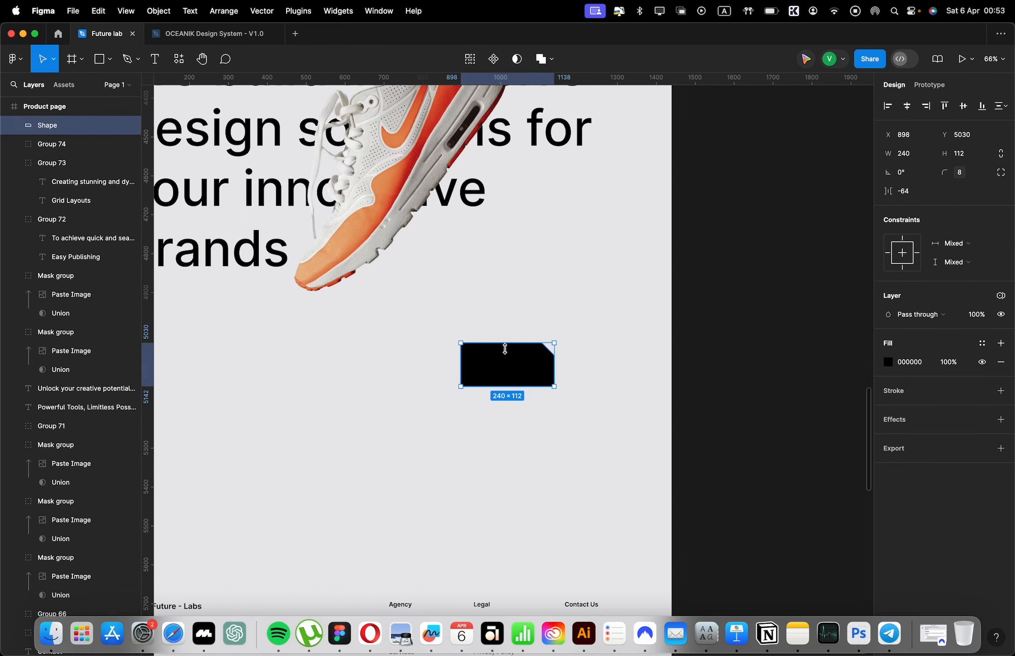
{"action": "scroll", "coordinate": [505, 351], "scroll_direction": "down", "scroll_amount": 3}
{"action": "left_click_drag", "start_coordinate": [505, 352], "coordinate": [506, 266]}
{"action": "key", "text": "super+z"}
{"action": "key", "text": "BackSpace"}
Group the black shape, label and arrow of the "Play Showreel" button on the Cosmetic page
{"action": "scroll", "coordinate": [412, 293], "scroll_direction": "down", "scroll_amount": 8}
{"action": "scroll", "coordinate": [412, 320], "scroll_direction": "up", "scroll_amount": 10}
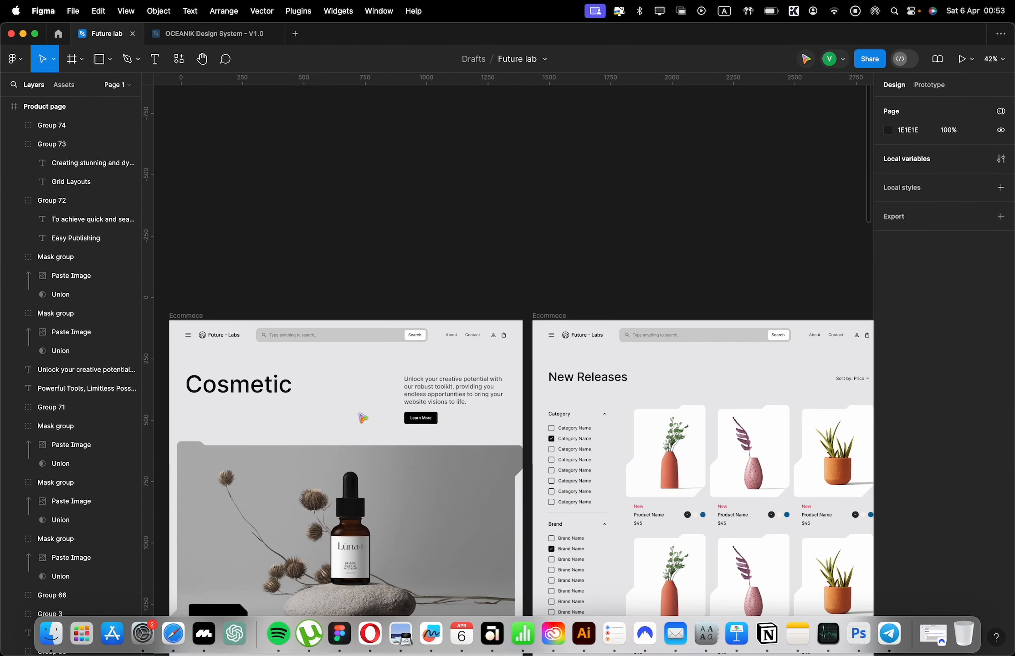
{"action": "scroll", "coordinate": [360, 413], "scroll_direction": "down", "scroll_amount": 5}
{"action": "scroll", "coordinate": [360, 412], "scroll_direction": "left", "scroll_amount": 2}
{"action": "left_click_drag", "start_coordinate": [319, 383], "coordinate": [260, 441]}
{"action": "key", "text": "super+g"}
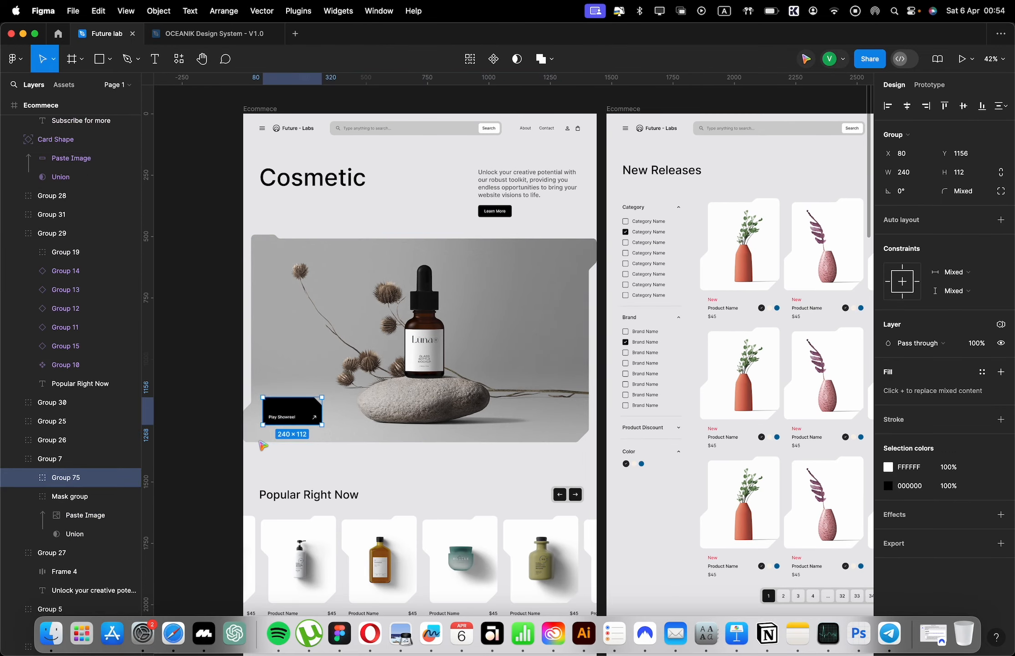
Paste the "Play Showreel" button group into the Product page and align it with the large heading's edge at X 1084, Y 4721
{"action": "scroll", "coordinate": [376, 388], "scroll_direction": "down", "scroll_amount": 8}
{"action": "scroll", "coordinate": [376, 387], "scroll_direction": "right", "scroll_amount": 10}
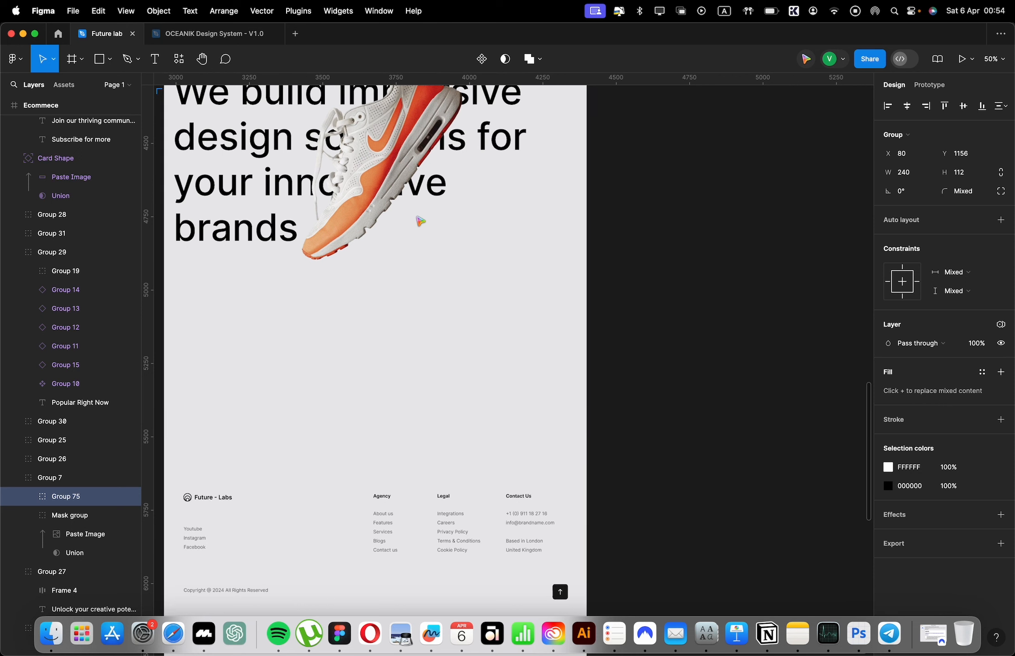
{"action": "key", "text": "super+v"}
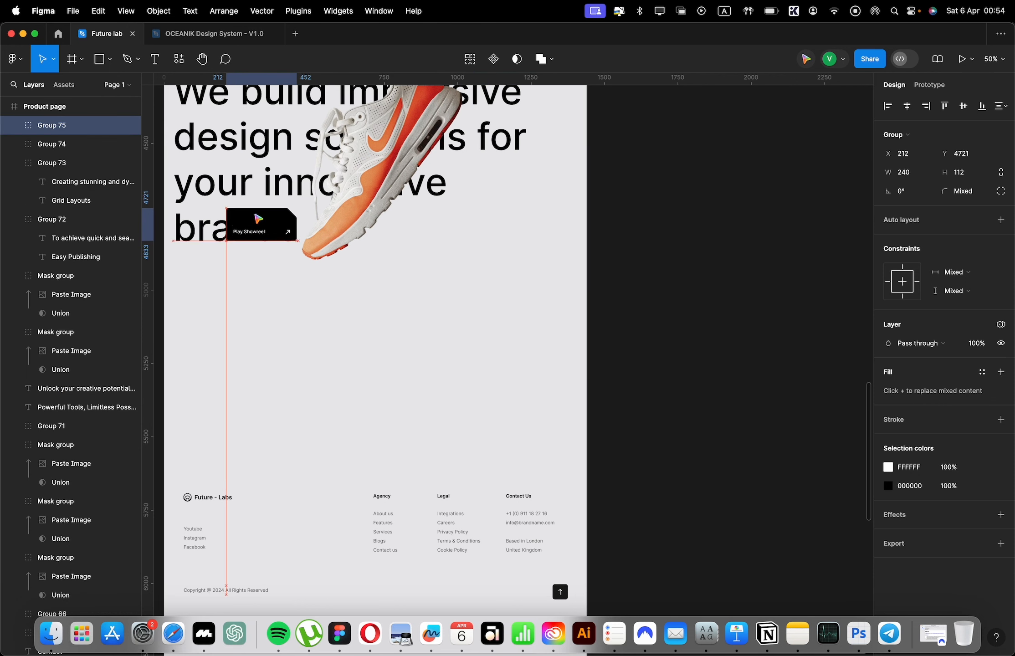
{"action": "left_click_drag", "start_coordinate": [499, 217], "coordinate": [494, 217]}
{"action": "scroll", "coordinate": [504, 272], "scroll_direction": "up", "scroll_amount": 5}
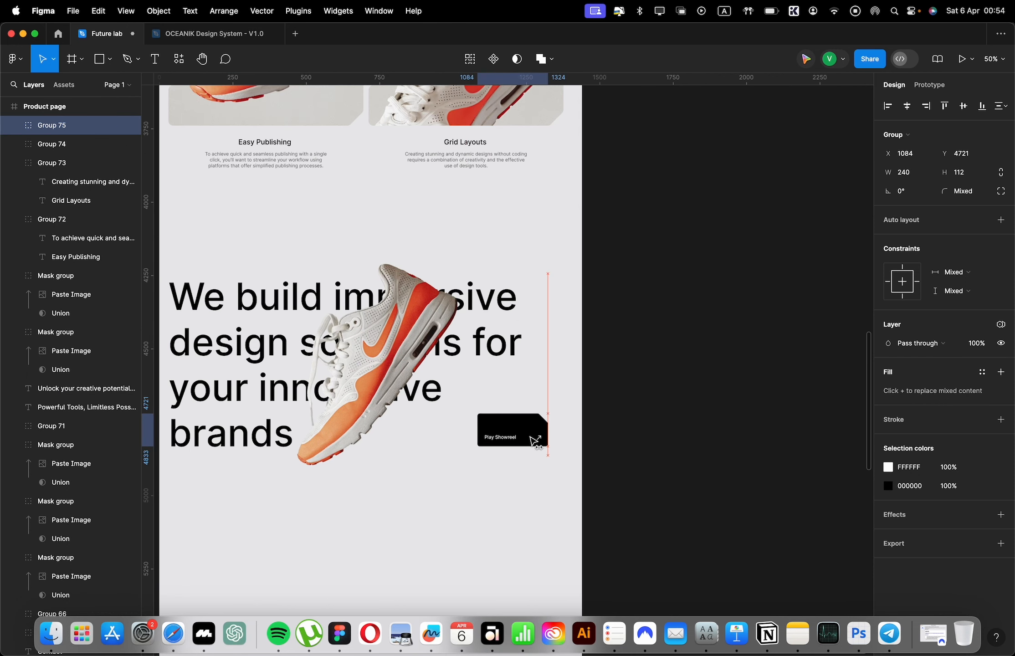
Change the button's label to "Let's Talk" and move the footer up towards the large heading section
{"action": "double_click", "coordinate": [515, 438]}
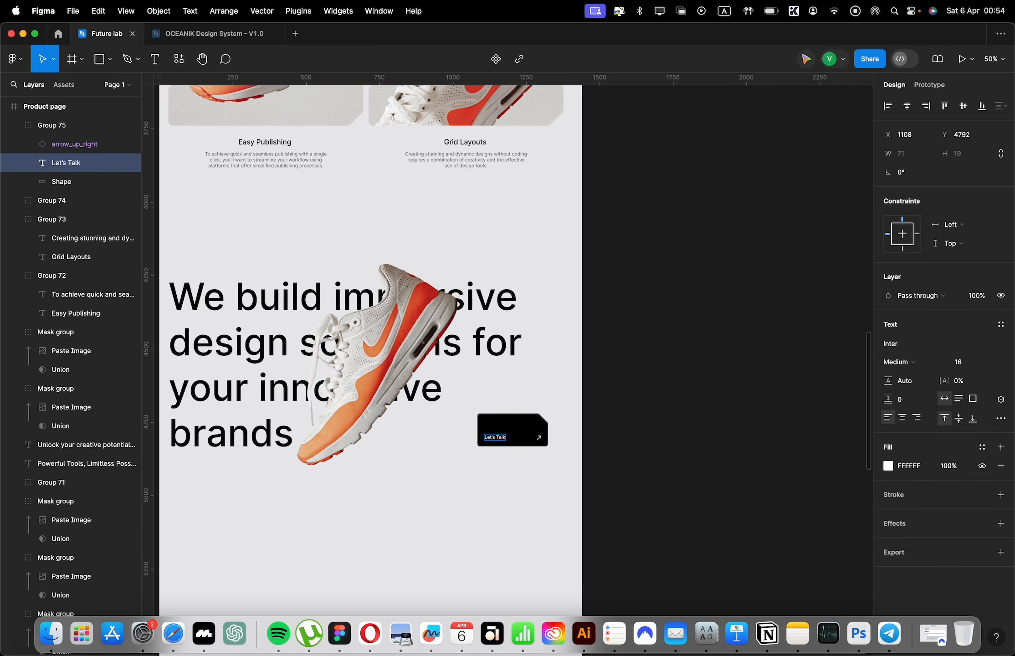
{"action": "left_click", "coordinate": [690, 323]}
{"action": "scroll", "coordinate": [704, 228], "scroll_direction": "down", "scroll_amount": 3}
{"action": "left_click_drag", "start_coordinate": [623, 233], "coordinate": [433, 368]}
{"action": "left_click_drag", "start_coordinate": [430, 364], "coordinate": [429, 320]}
Switch to the OCEANIK Design System file and search its layers for "faq"
{"action": "left_click", "coordinate": [188, 34]}
{"action": "scroll", "coordinate": [310, 292], "scroll_direction": "down", "scroll_amount": 10}
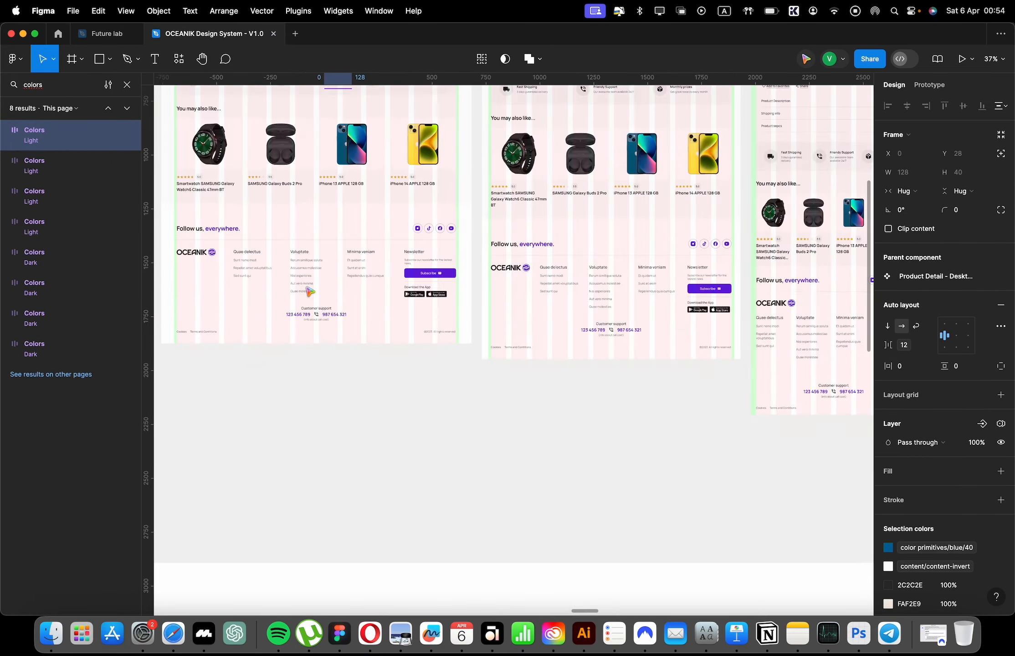
{"action": "scroll", "coordinate": [475, 350], "scroll_direction": "up", "scroll_amount": 5}
{"action": "key", "text": "super+f"}
{"action": "type", "text": "faq"}
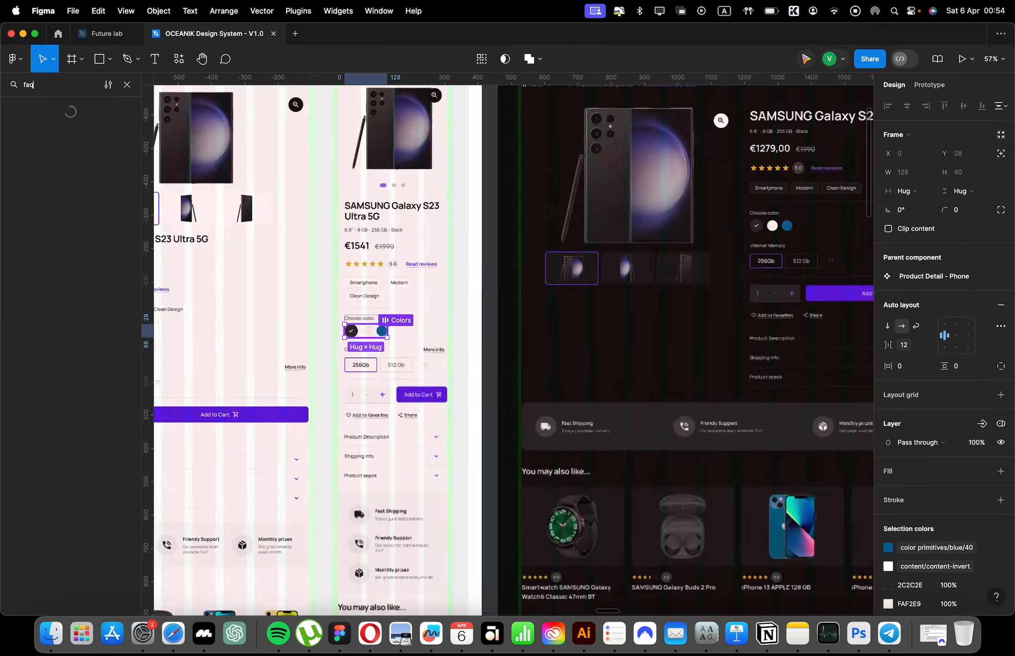
{"action": "scroll", "coordinate": [674, 393], "scroll_direction": "down", "scroll_amount": 5}
{"action": "key", "text": "Return"}
{"action": "key", "text": "Return"}
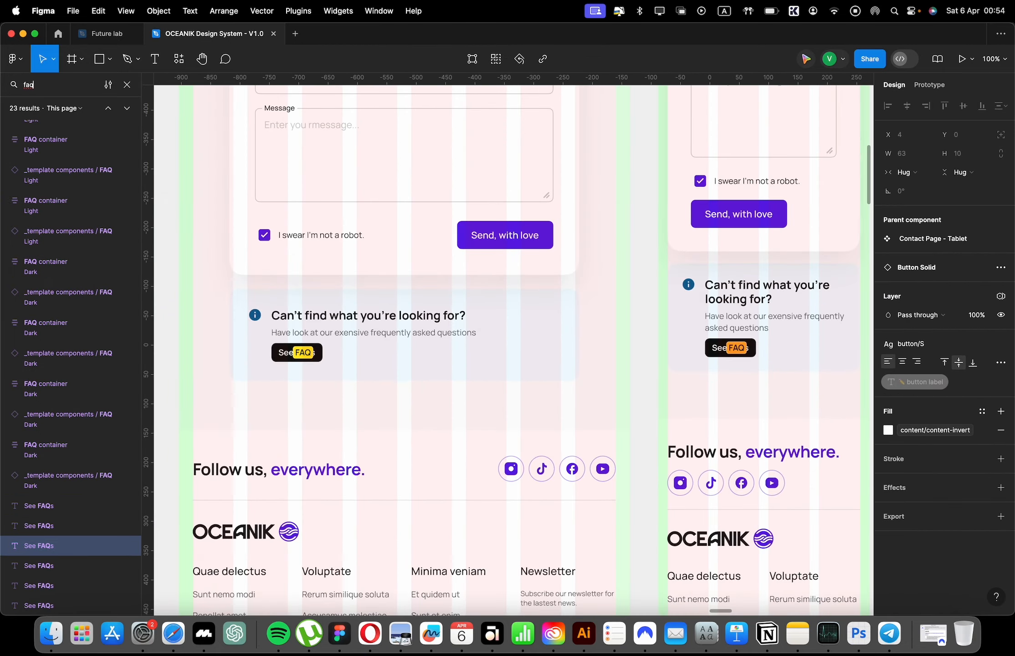
Find the light desktop "Frequently asked questions" section on the pricing page and copy its whole container frame
{"action": "scroll", "coordinate": [469, 356], "scroll_direction": "down", "scroll_amount": 4}
{"action": "scroll", "coordinate": [470, 356], "scroll_direction": "down", "scroll_amount": 2}
{"action": "left_click", "coordinate": [13, 364]}
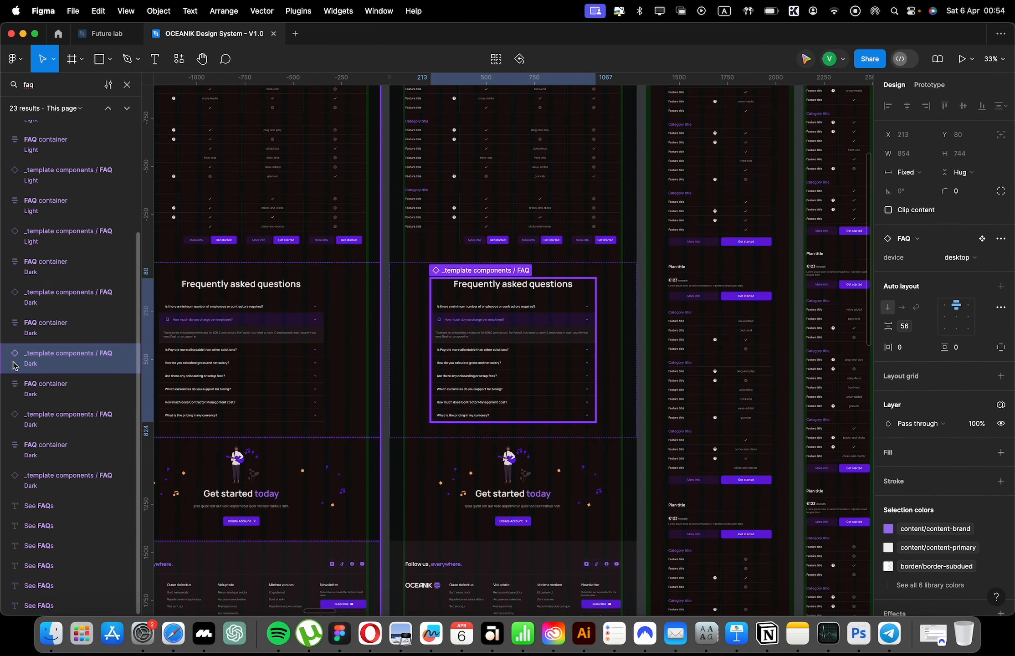
{"action": "scroll", "coordinate": [291, 385], "scroll_direction": "down", "scroll_amount": 2}
{"action": "scroll", "coordinate": [292, 383], "scroll_direction": "left", "scroll_amount": 8}
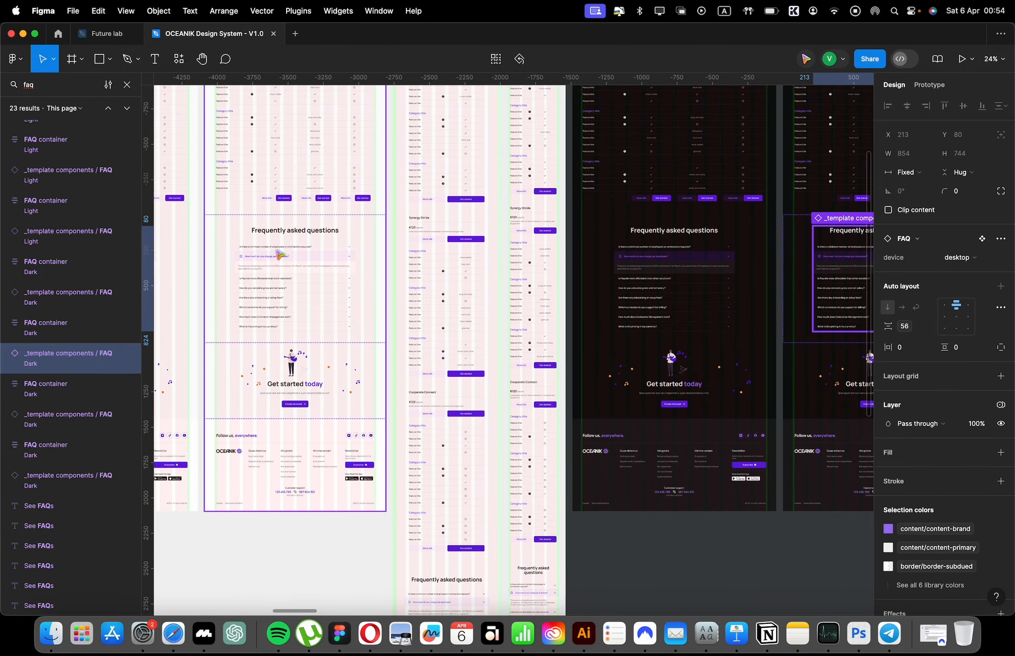
{"action": "scroll", "coordinate": [279, 255], "scroll_direction": "up", "scroll_amount": 7}
{"action": "left_click", "coordinate": [286, 309]}
{"action": "scroll", "coordinate": [456, 308], "scroll_direction": "down", "scroll_amount": 6}
{"action": "left_click", "coordinate": [469, 309]}
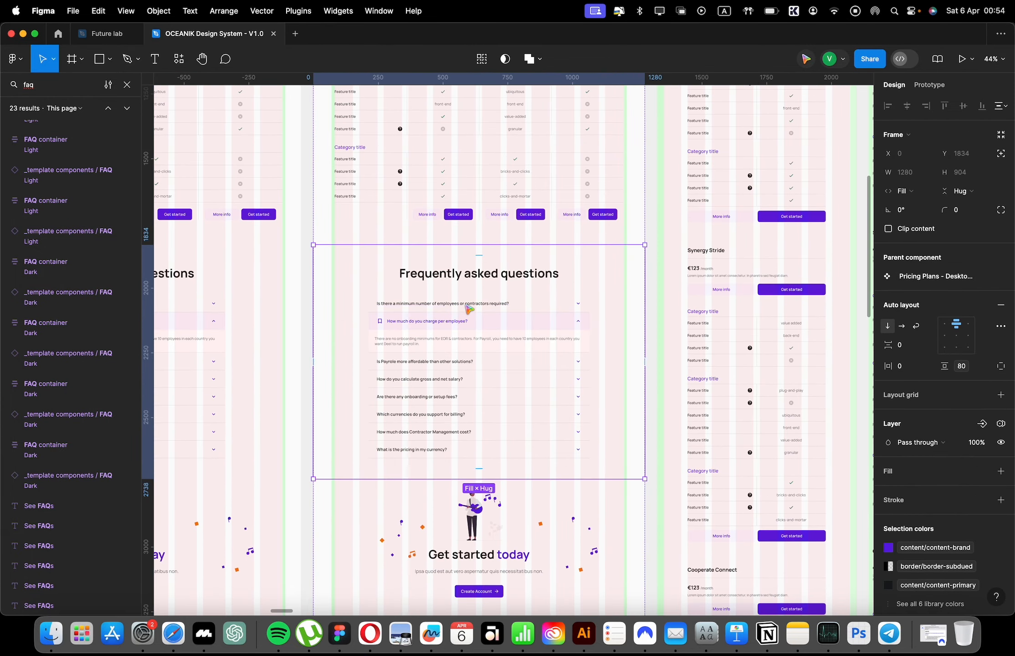
Paste the FAQ container into Future lab's Product page, centred between the large heading and the footer at X 80, Y 4758
{"action": "left_click", "coordinate": [96, 25]}
{"action": "key", "text": "super+v"}
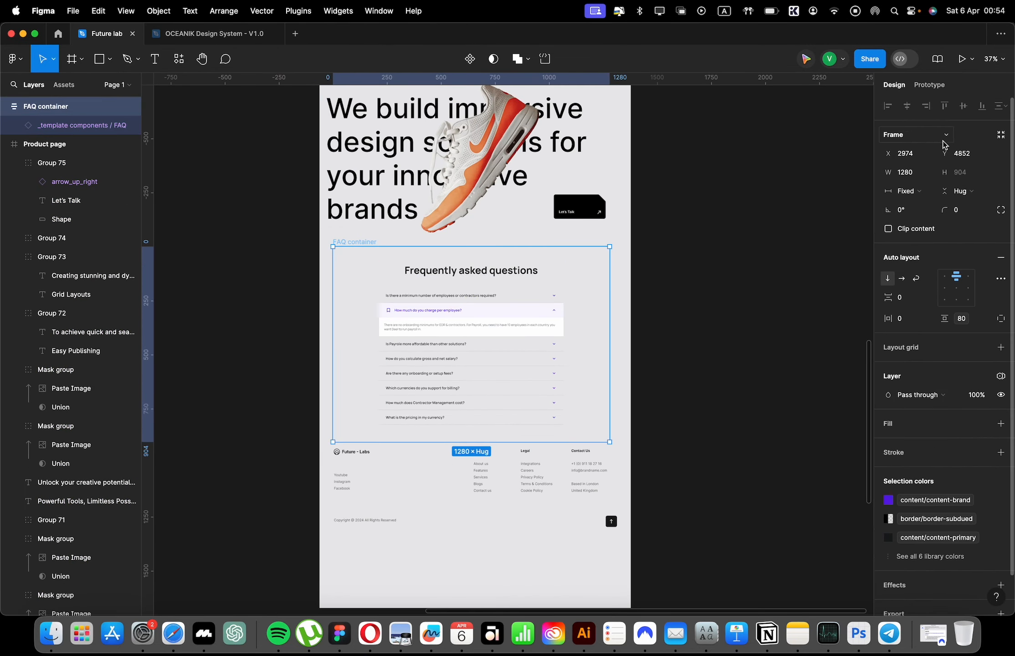
{"action": "mouse_move", "coordinate": [581, 302]}
{"action": "left_mouse_down"}
{"action": "mouse_move", "coordinate": [530, 303]}
{"action": "mouse_move", "coordinate": [583, 301]}
{"action": "left_mouse_up"}
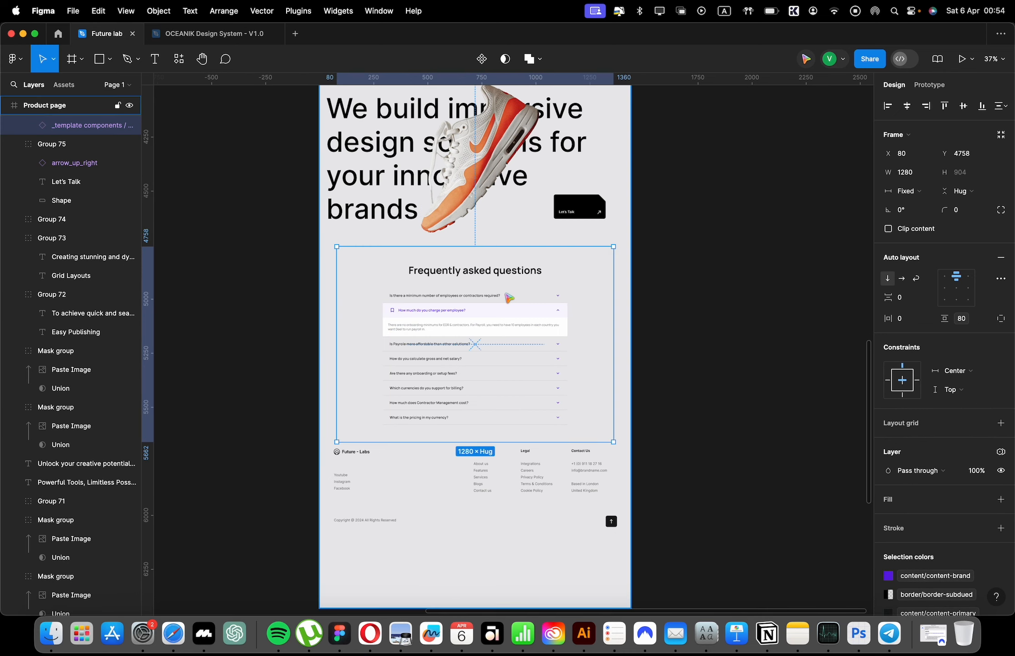
Remove the background fills from the expanded FAQ item's answer area and question row
{"action": "scroll", "coordinate": [563, 343], "scroll_direction": "up", "scroll_amount": 4}
{"action": "left_click", "coordinate": [561, 340], "text": "super"}
{"action": "scroll", "coordinate": [976, 482], "scroll_direction": "down", "scroll_amount": 3}
{"action": "left_click", "coordinate": [1001, 395]}
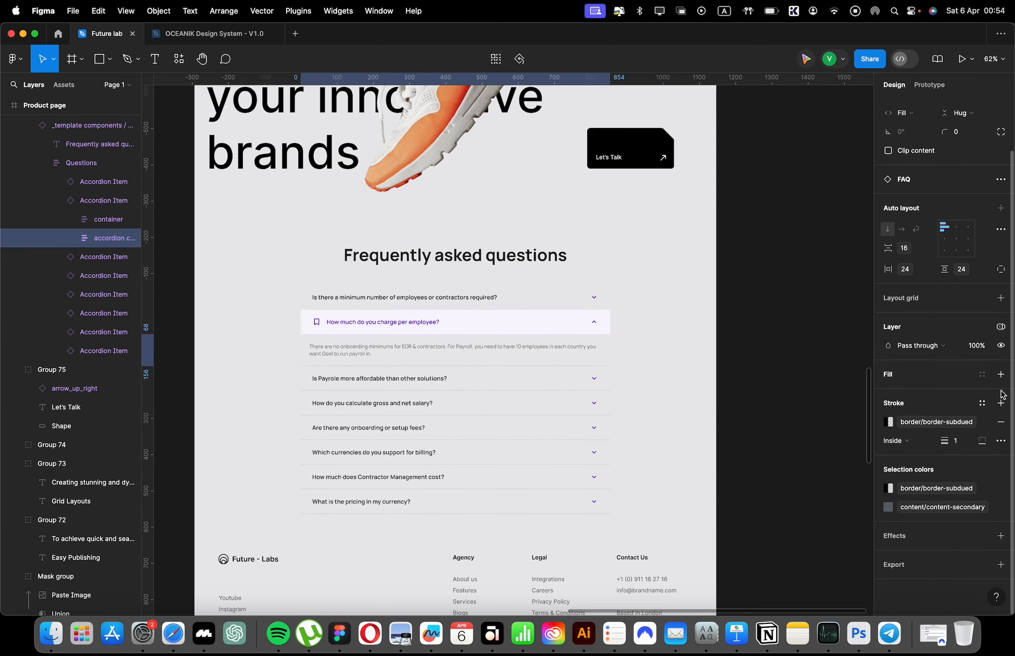
{"action": "left_click", "coordinate": [556, 319], "text": "super"}
{"action": "left_click", "coordinate": [1001, 419]}
Give the expanded question the same dark text style as the other questions and delete its bookmark icon
{"action": "left_click", "coordinate": [367, 323], "text": "super"}
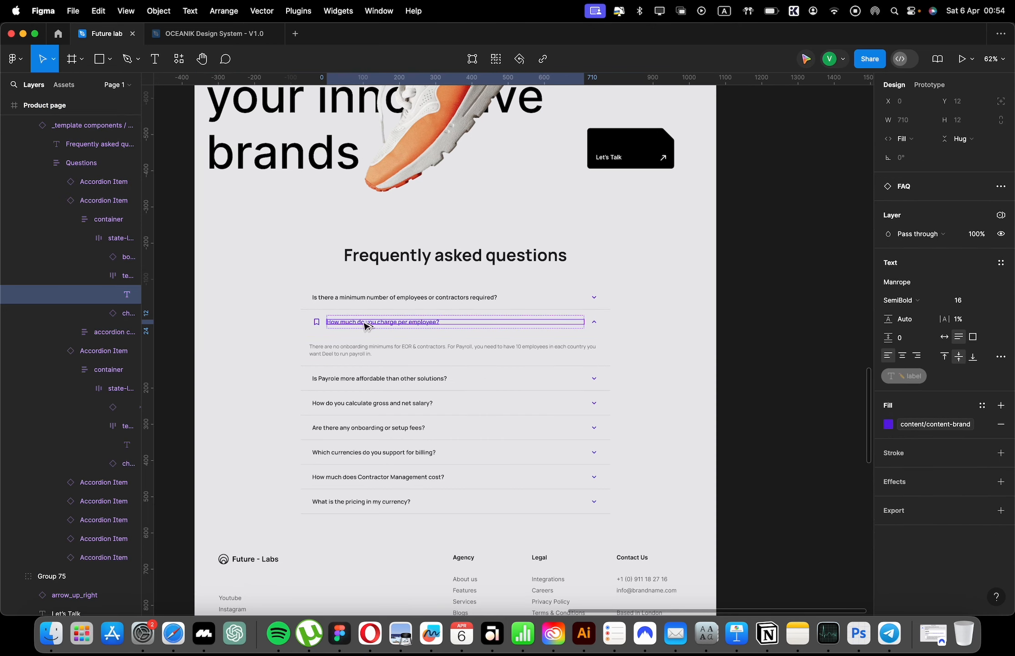
{"action": "key", "text": "alt+super+v"}
{"action": "left_click", "coordinate": [316, 322], "text": "super"}
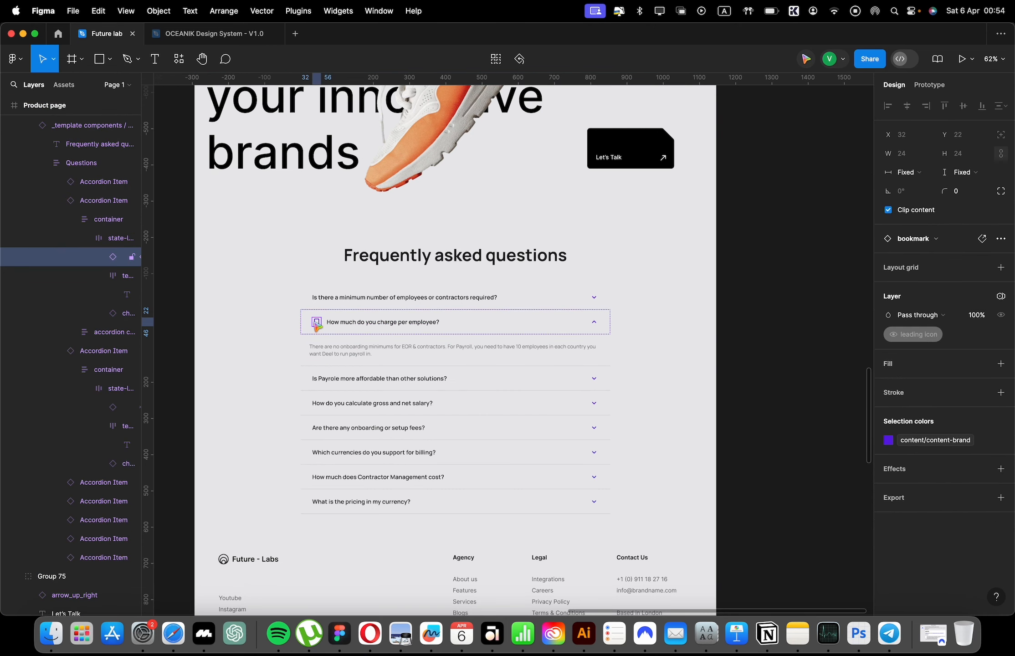
{"action": "key", "text": "Delete"}
Recolour all the purple FAQ chevrons to black, 000000
{"action": "left_click_drag", "start_coordinate": [614, 294], "coordinate": [543, 545]}
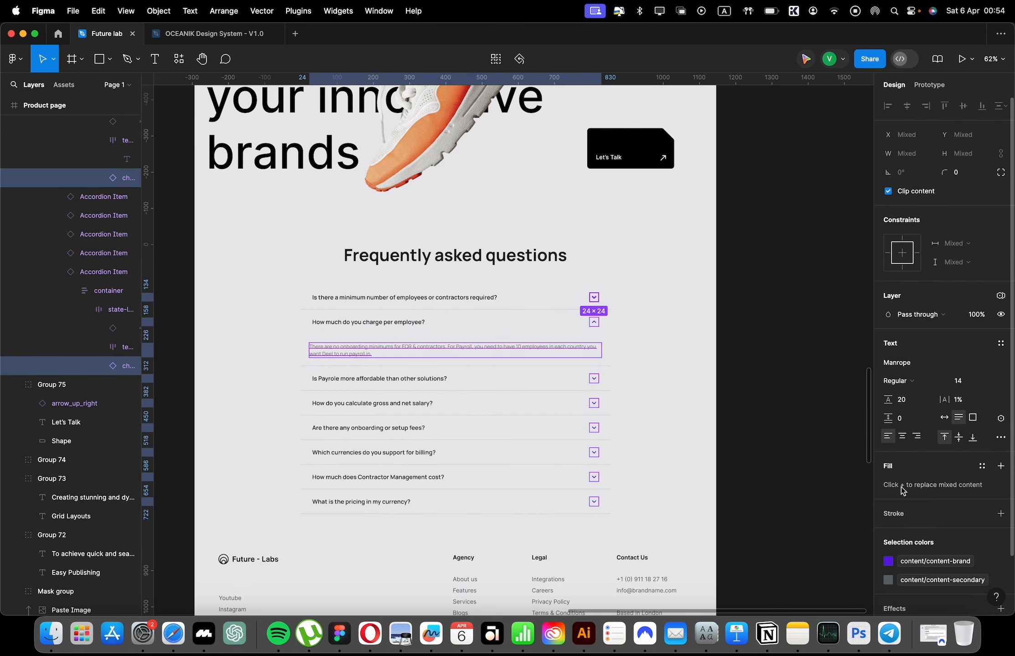
{"action": "left_click", "coordinate": [888, 513]}
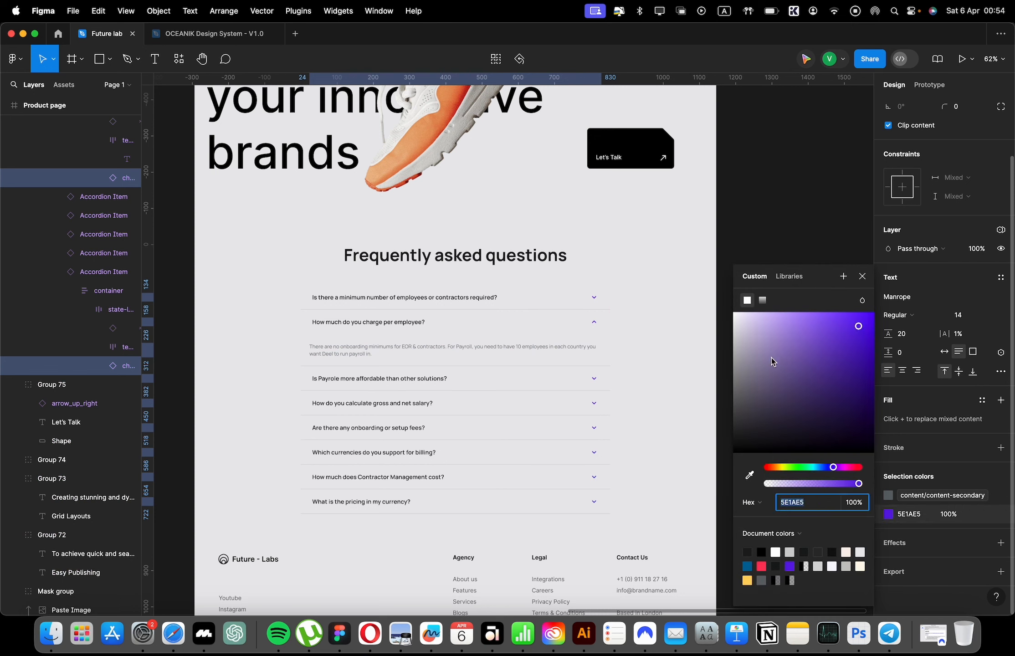
{"action": "left_click", "coordinate": [737, 183]}
Widen the FAQ component symmetrically to 1372 and left-align its "Frequently asked questions" heading
{"action": "left_click", "coordinate": [474, 275]}
{"action": "left_click", "coordinate": [382, 277]}
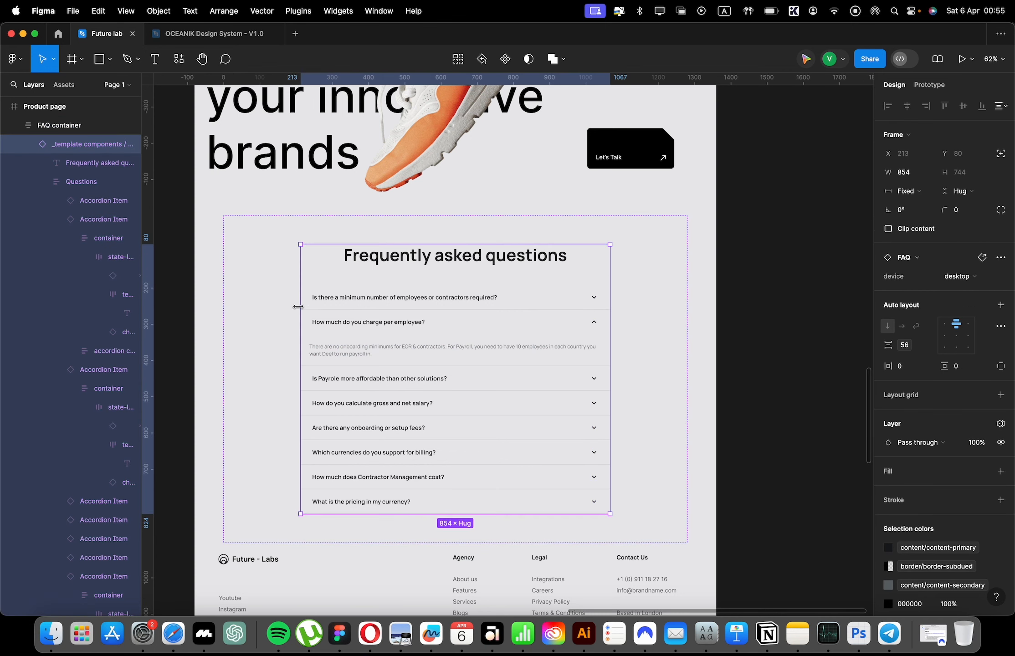
{"action": "left_click_drag", "start_coordinate": [300, 304], "coordinate": [222, 305]}
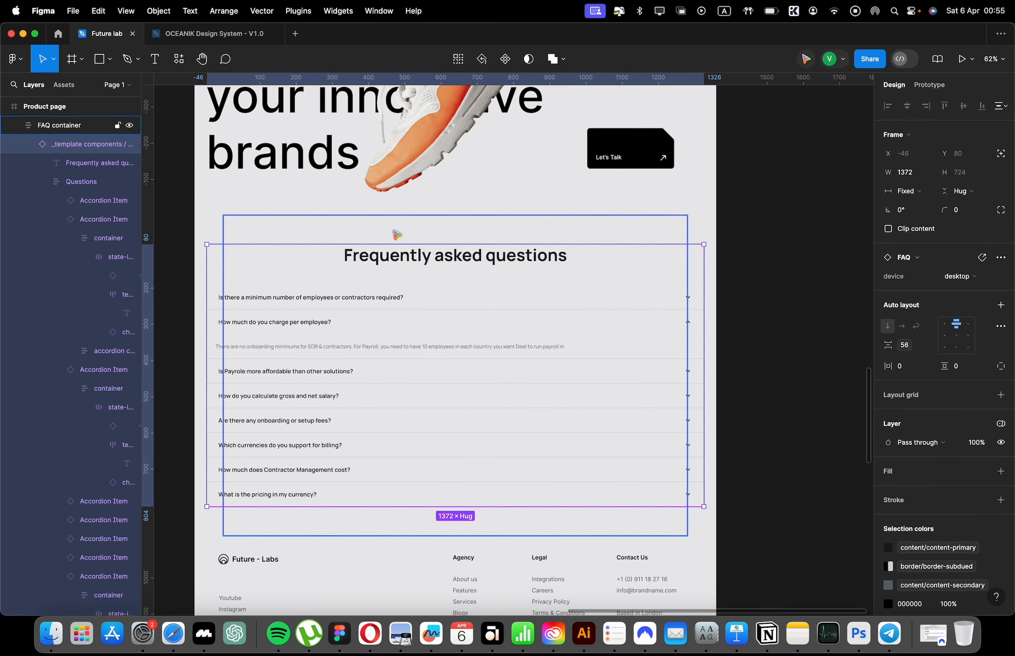
{"action": "left_click", "coordinate": [386, 263]}
{"action": "left_click", "coordinate": [792, 336]}
{"action": "scroll", "coordinate": [789, 335], "scroll_direction": "down", "scroll_amount": 3}
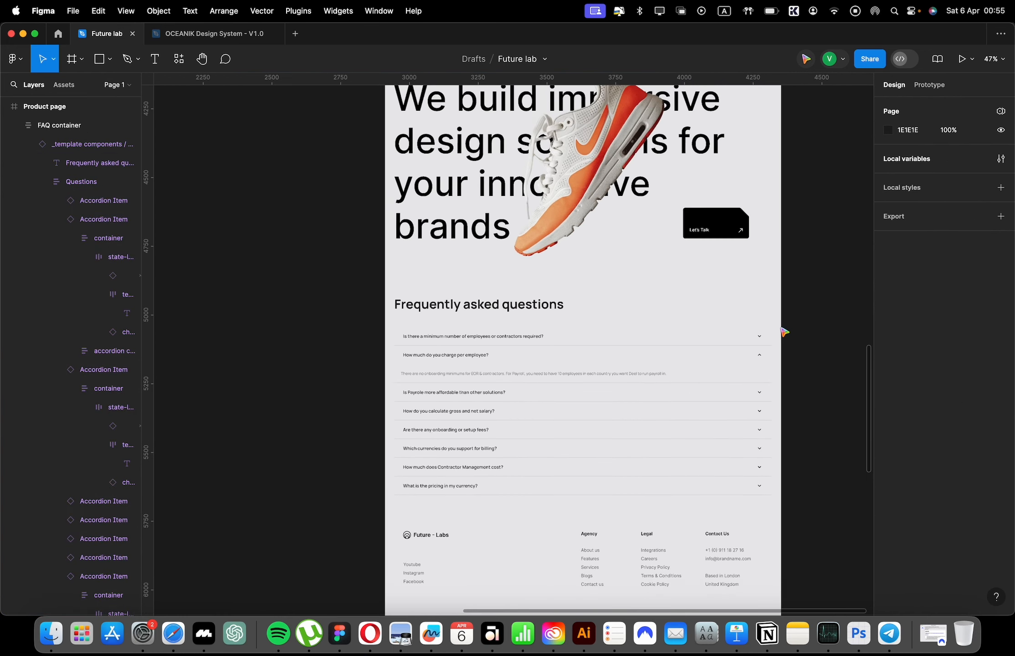
{"action": "double_click", "coordinate": [481, 379]}
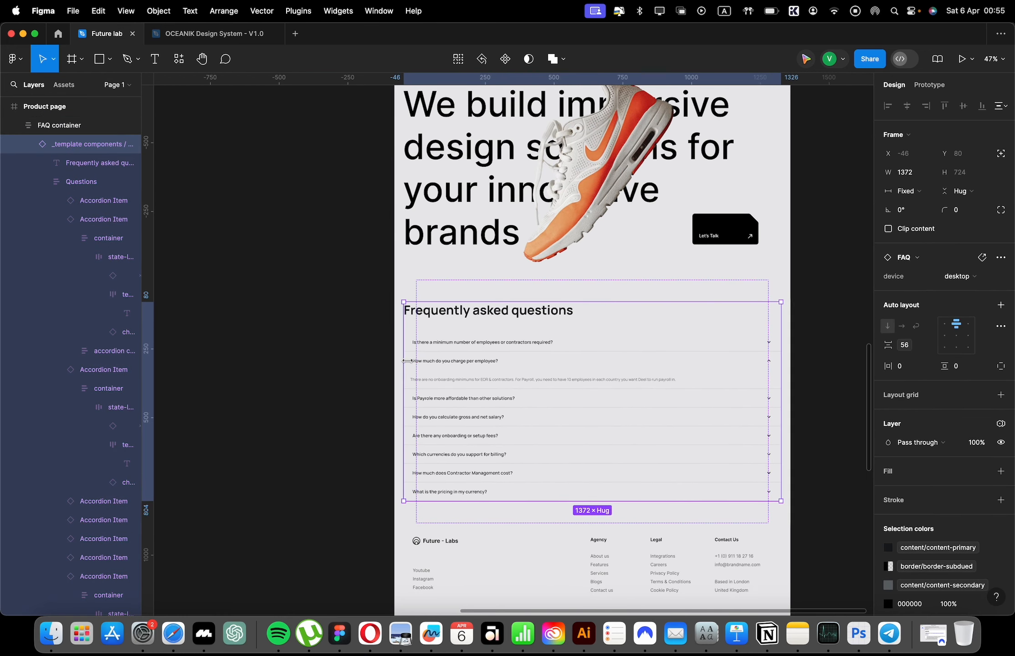
{"action": "double_click", "coordinate": [411, 365]}
{"action": "left_click_drag", "start_coordinate": [412, 365], "coordinate": [409, 366]}
{"action": "key", "text": "super+z"}
Shorten the Product page frame to a height of 6184 so it ends just below the footer
{"action": "left_click", "coordinate": [825, 284]}
{"action": "scroll", "coordinate": [827, 285], "scroll_direction": "down", "scroll_amount": 3}
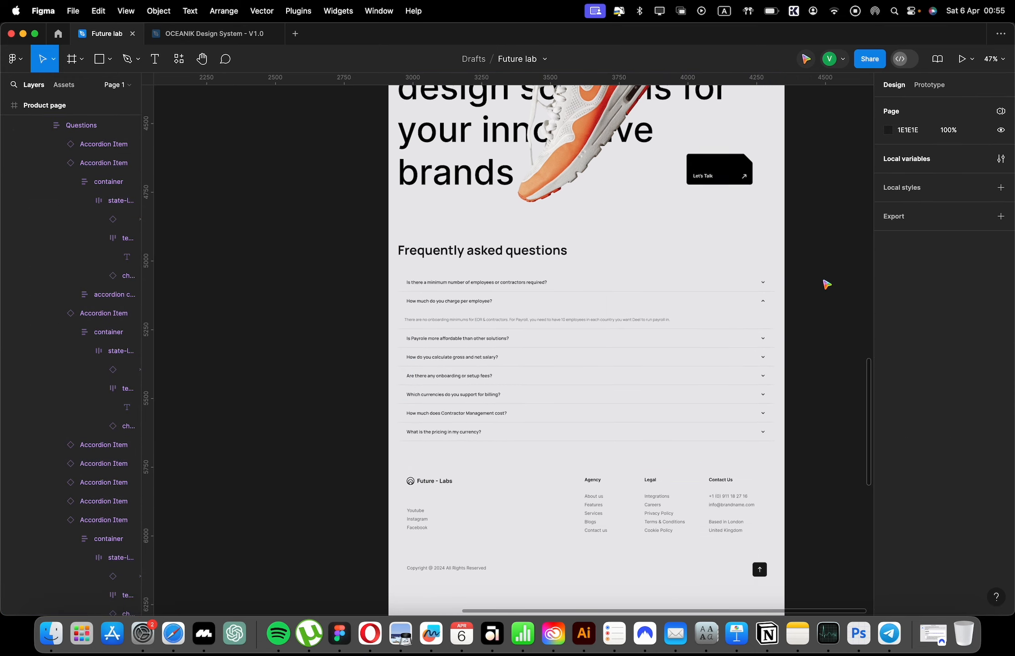
{"action": "scroll", "coordinate": [741, 347], "scroll_direction": "down", "scroll_amount": 3}
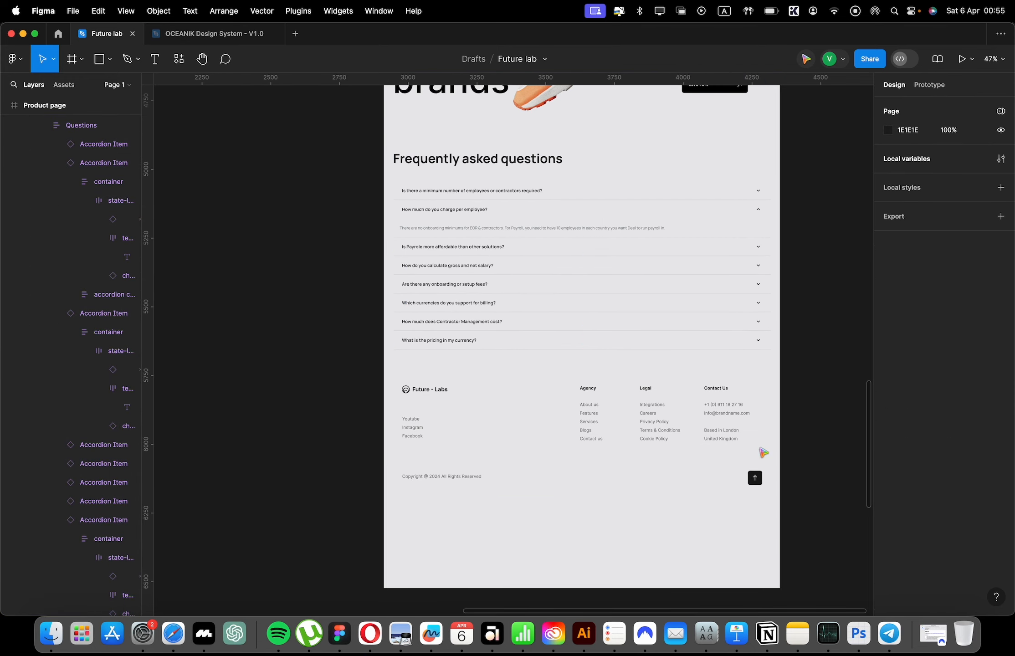
{"action": "left_click", "coordinate": [764, 453]}
{"action": "left_click", "coordinate": [732, 301]}
{"action": "scroll", "coordinate": [782, 295], "scroll_direction": "up", "scroll_amount": 6}
{"action": "left_click", "coordinate": [789, 296]}
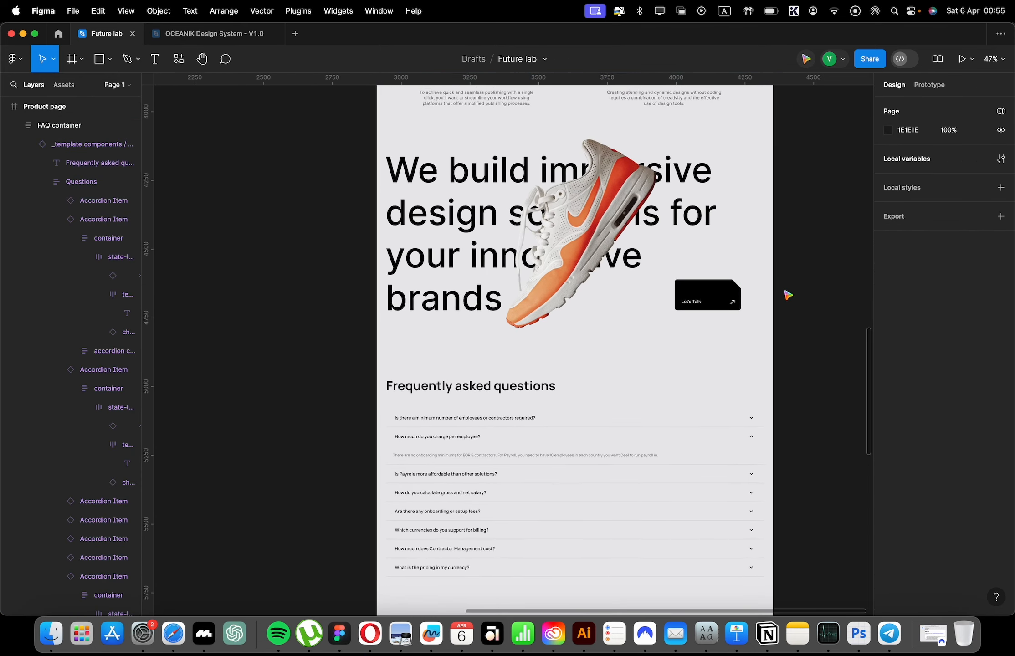
{"action": "scroll", "coordinate": [788, 295], "scroll_direction": "up", "scroll_amount": 20}
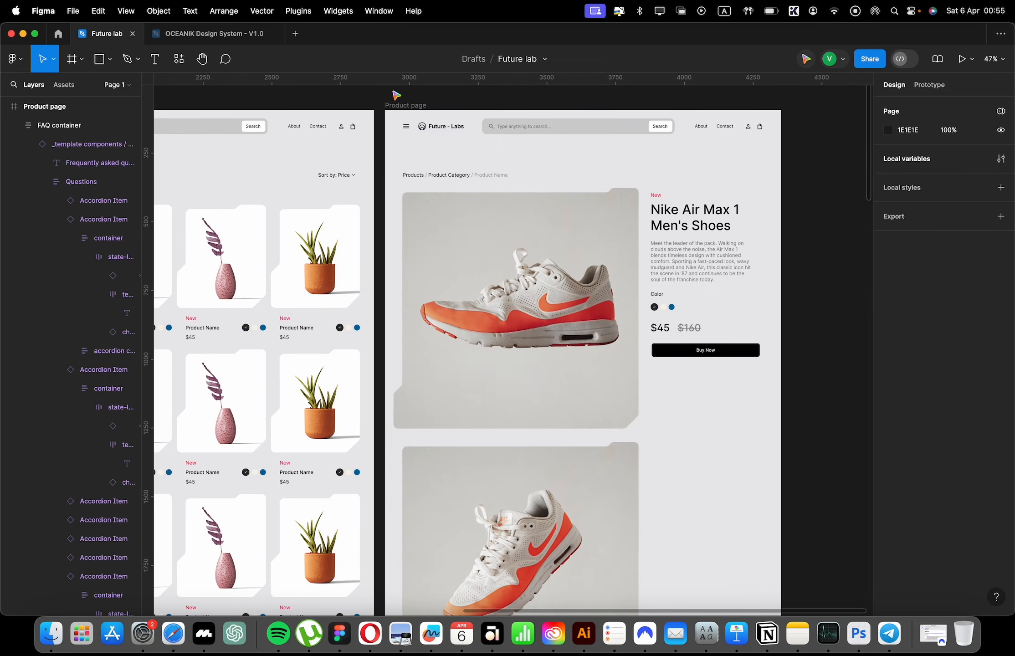
{"action": "left_click", "coordinate": [398, 106]}
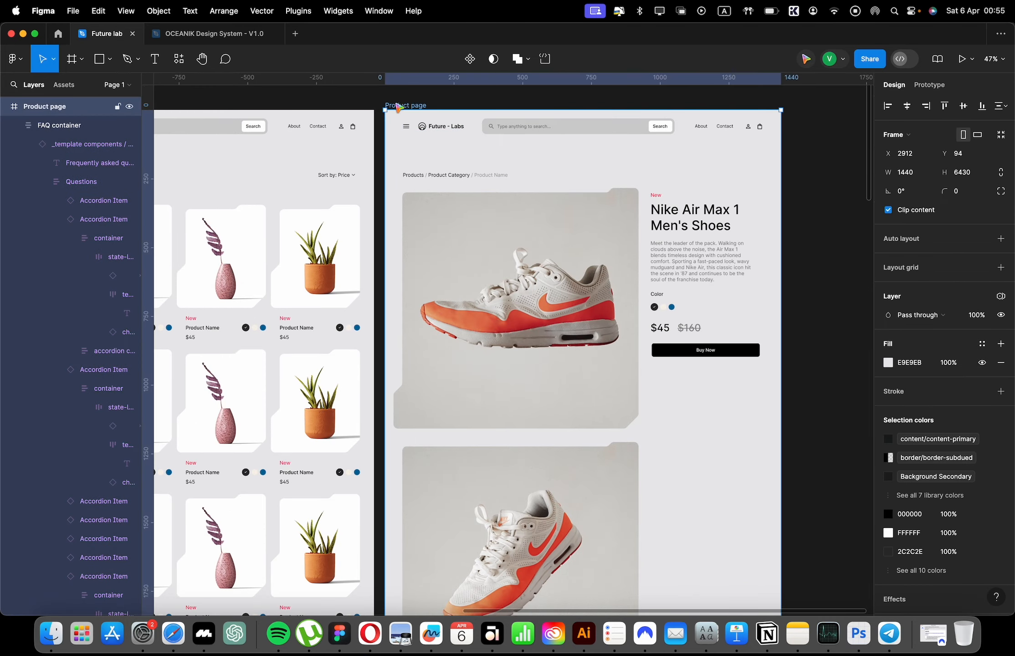
{"action": "scroll", "coordinate": [397, 112], "scroll_direction": "down", "scroll_amount": 20}
{"action": "left_click_drag", "start_coordinate": [469, 393], "coordinate": [458, 341]}
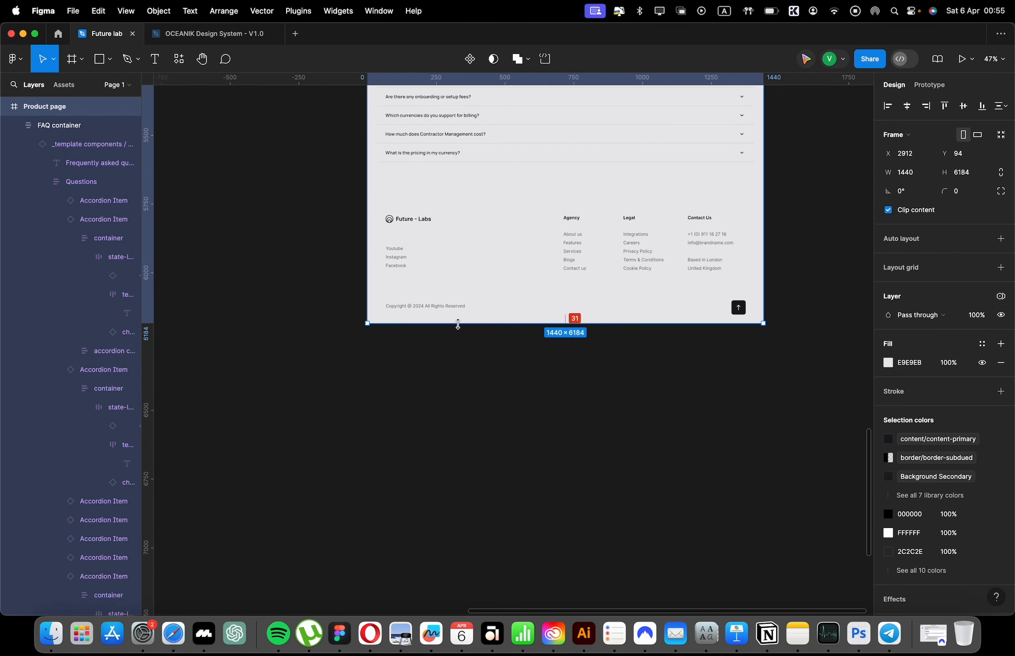
Open the Product page in the inline preview, hide the editor interface, and close the preview
{"action": "scroll", "coordinate": [460, 326], "scroll_direction": "down", "scroll_amount": 2}
{"action": "scroll", "coordinate": [460, 331], "scroll_direction": "up", "scroll_amount": 5}
{"action": "key", "text": "shift+space"}
{"action": "right_click", "coordinate": [737, 217]}
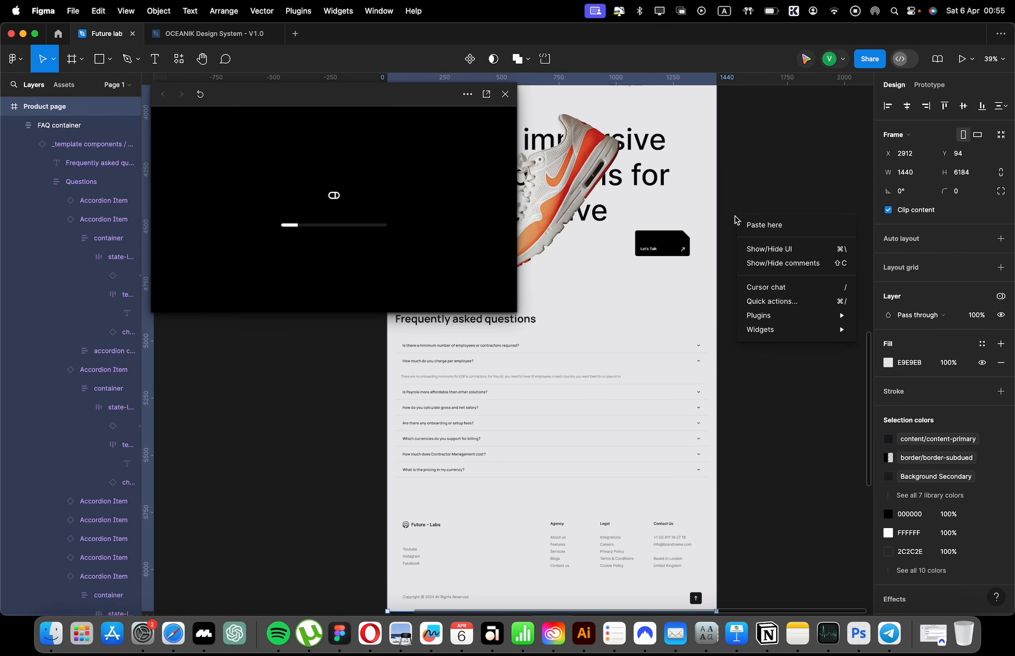
{"action": "left_click", "coordinate": [754, 248]}
{"action": "scroll", "coordinate": [754, 249], "scroll_direction": "up", "scroll_amount": 10}
{"action": "scroll", "coordinate": [475, 159], "scroll_direction": "right", "scroll_amount": 8}
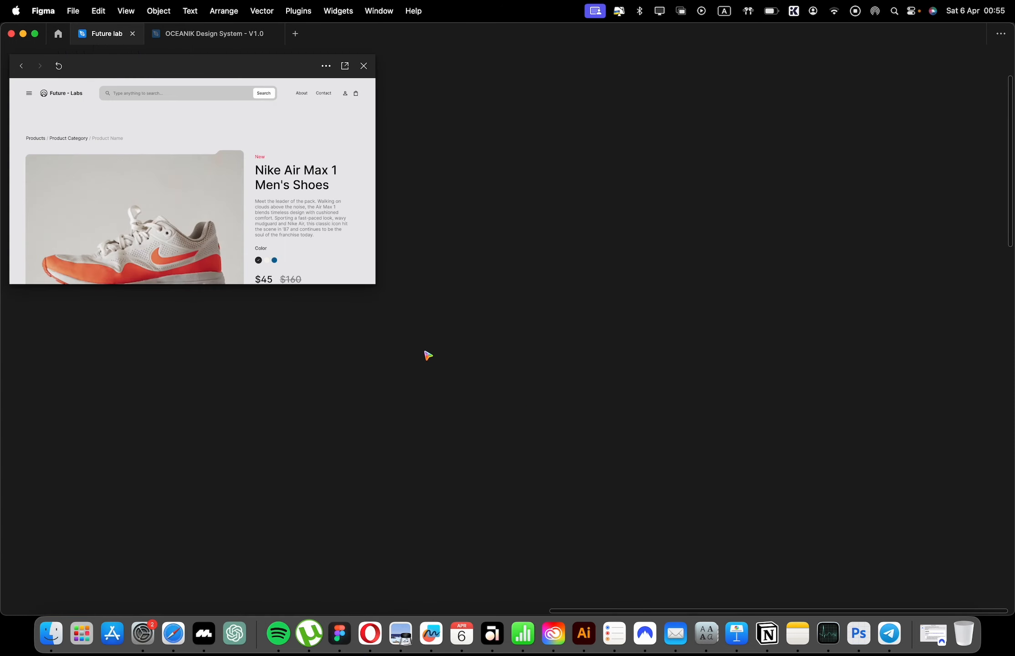
{"action": "mouse_move", "coordinate": [376, 286]}
{"action": "left_mouse_down"}
{"action": "mouse_move", "coordinate": [686, 538]}
{"action": "mouse_move", "coordinate": [370, 290]}
{"action": "left_mouse_up"}
{"action": "left_click", "coordinate": [364, 66]}
Review the Product page layout from its header and product details down to the FAQ section
{"action": "scroll", "coordinate": [370, 66], "scroll_direction": "left", "scroll_amount": 10}
{"action": "scroll", "coordinate": [360, 98], "scroll_direction": "up", "scroll_amount": 6}
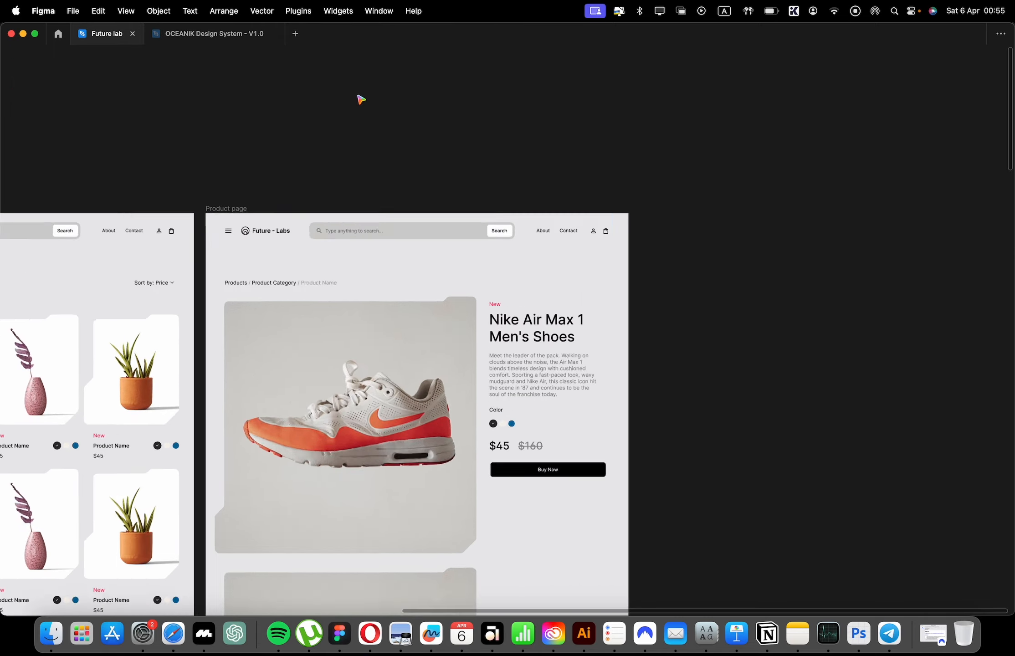
{"action": "scroll", "coordinate": [358, 98], "scroll_direction": "up", "scroll_amount": 5}
{"action": "scroll", "coordinate": [296, 340], "scroll_direction": "down", "scroll_amount": 10}
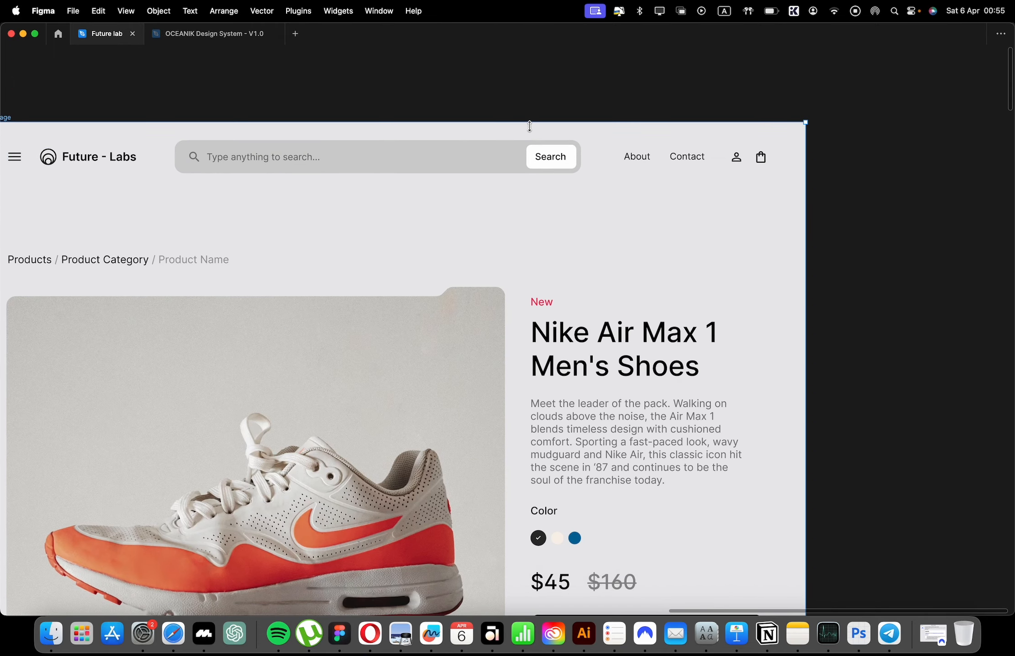
{"action": "scroll", "coordinate": [530, 127], "scroll_direction": "down", "scroll_amount": 20}
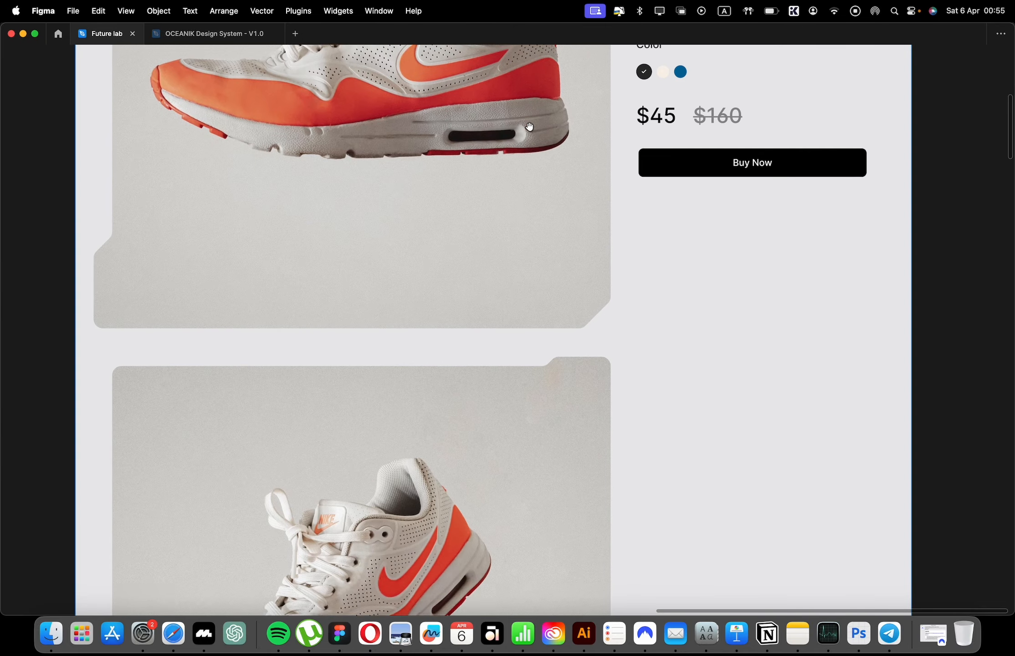
{"action": "scroll", "coordinate": [530, 122], "scroll_direction": "down", "scroll_amount": 20}
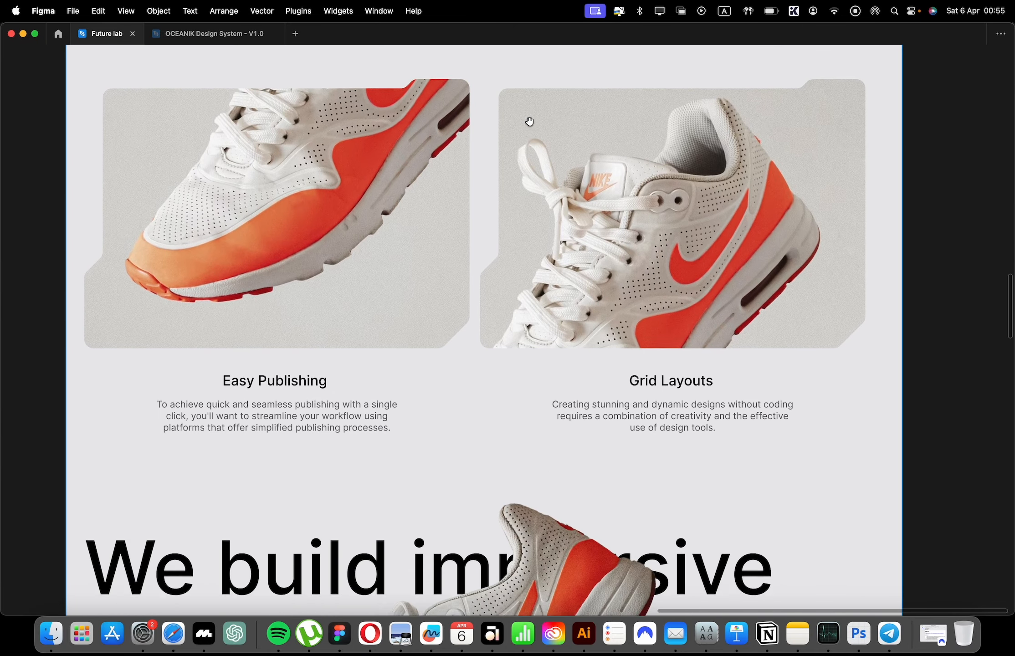
{"action": "scroll", "coordinate": [529, 122], "scroll_direction": "down", "scroll_amount": 20}
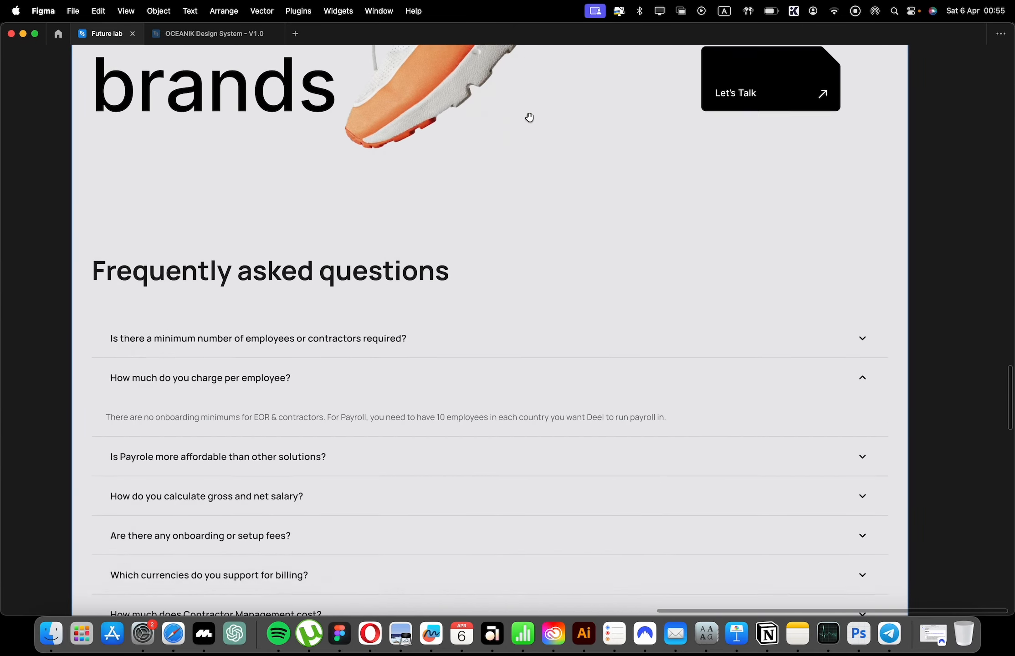
Review the Cosmetic and New Releases pages, including their product grids, filters and footer
{"action": "scroll", "coordinate": [529, 122], "scroll_direction": "right", "scroll_amount": 20}
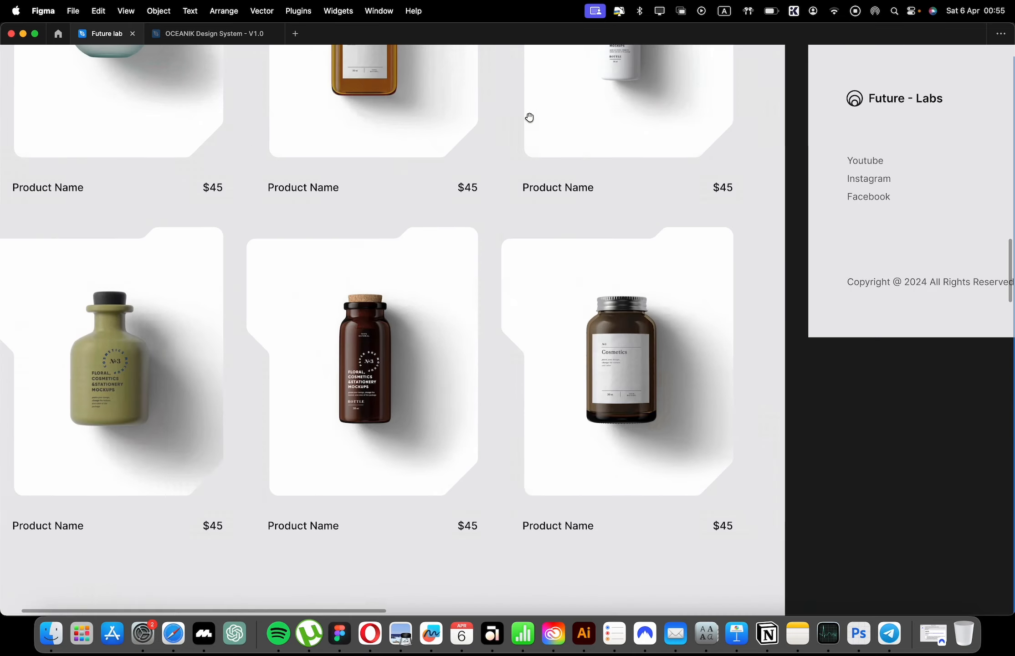
{"action": "scroll", "coordinate": [530, 117], "scroll_direction": "up", "scroll_amount": 6}
{"action": "scroll", "coordinate": [530, 118], "scroll_direction": "right", "scroll_amount": 5}
{"action": "scroll", "coordinate": [530, 117], "scroll_direction": "down", "scroll_amount": 20}
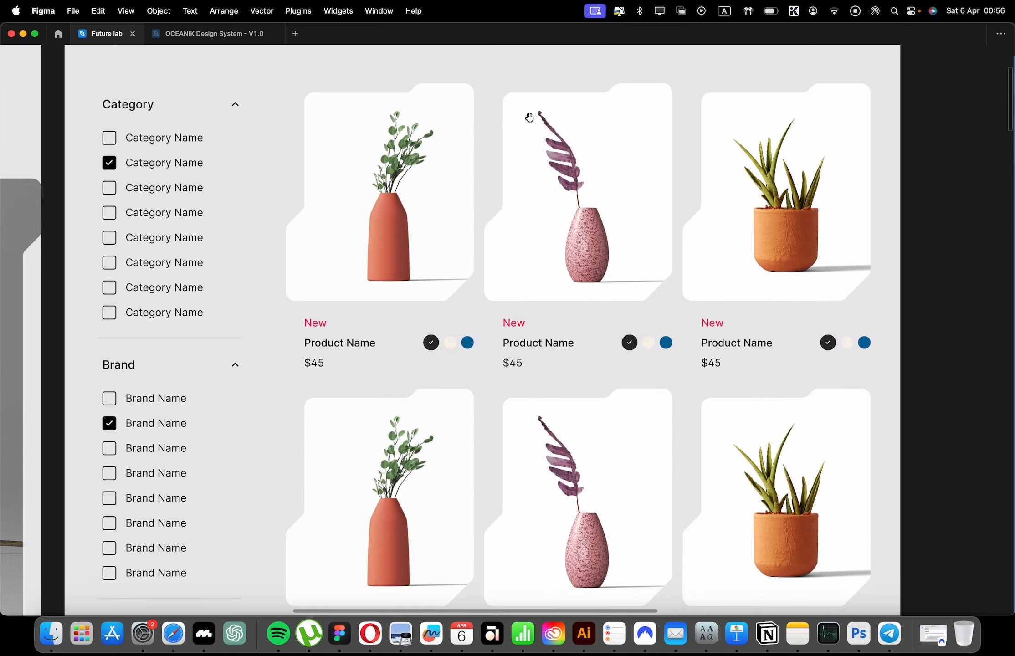
{"action": "scroll", "coordinate": [530, 118], "scroll_direction": "down", "scroll_amount": 10}
{"action": "scroll", "coordinate": [532, 122], "scroll_direction": "down", "scroll_amount": 10}
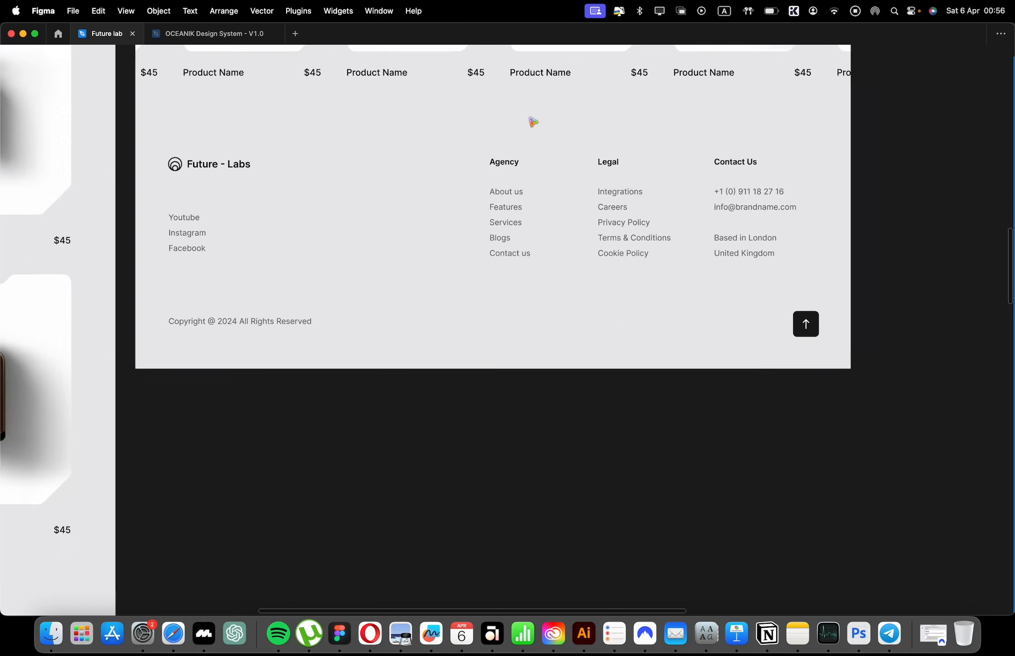
Move the Product page frame to leave a slightly wider gap beside the New Releases frame
{"action": "left_click_drag", "start_coordinate": [711, 245], "coordinate": [665, 245]}
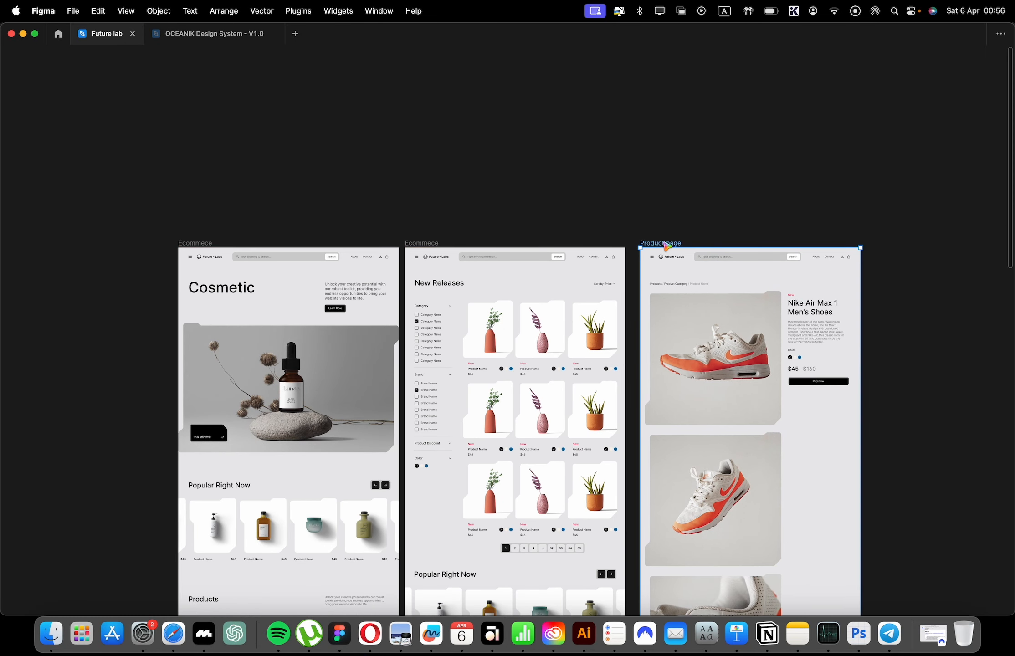
{"action": "key", "text": "super+Tab"}
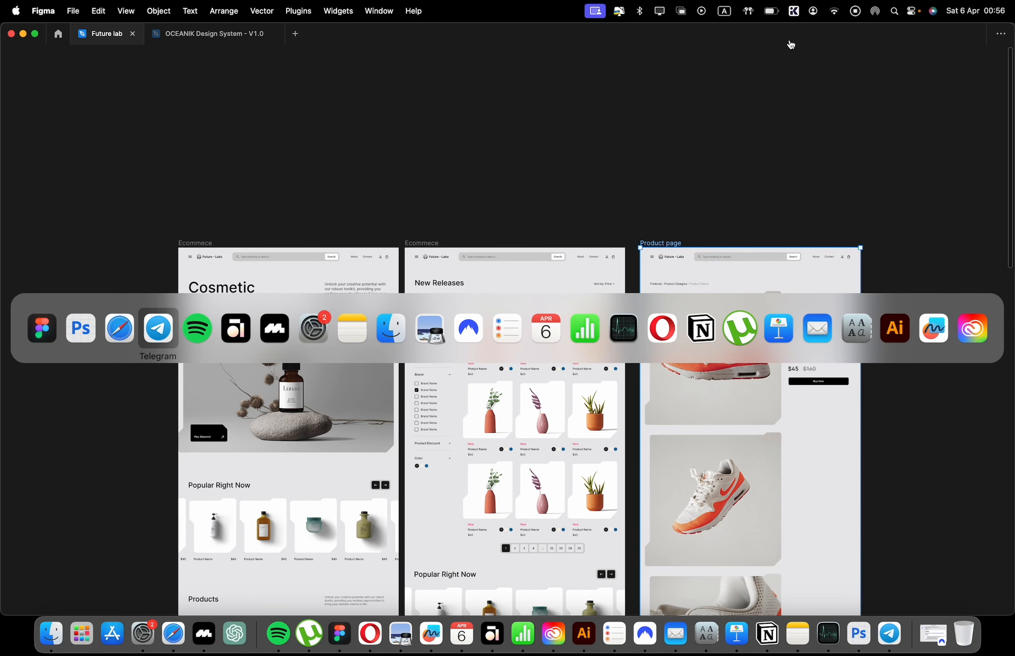